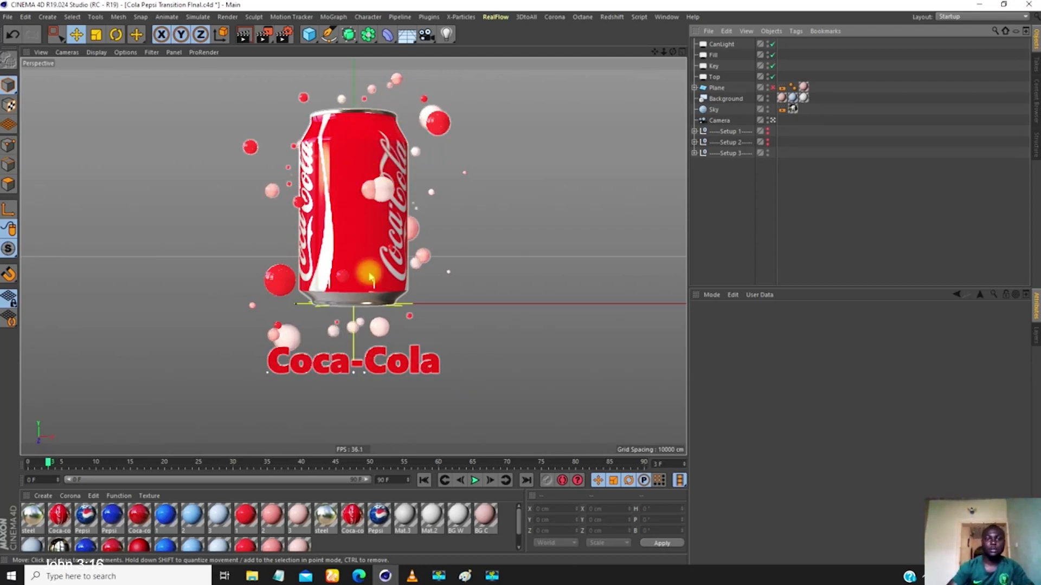
- Switch to the Untitled 4 project and leave the scene camera's view
key("v")
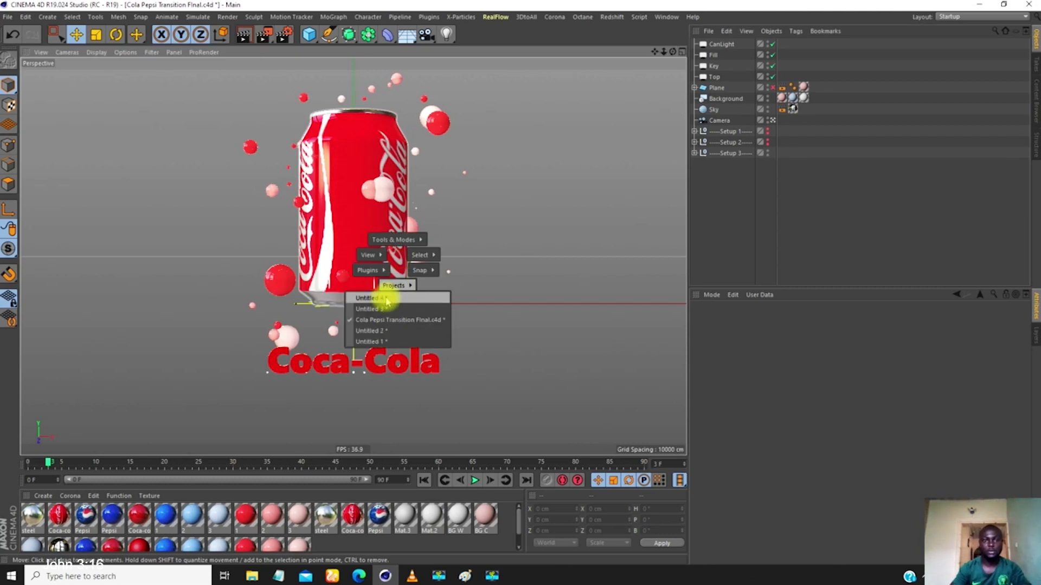
left_click(388, 299)
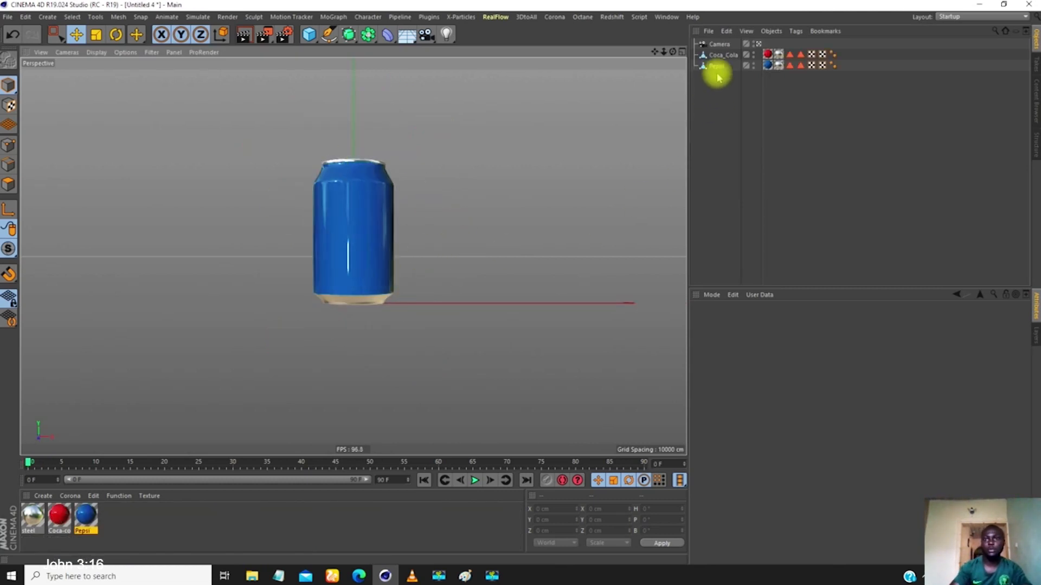
left_click(717, 65)
left_click(719, 56)
left_click(757, 44)
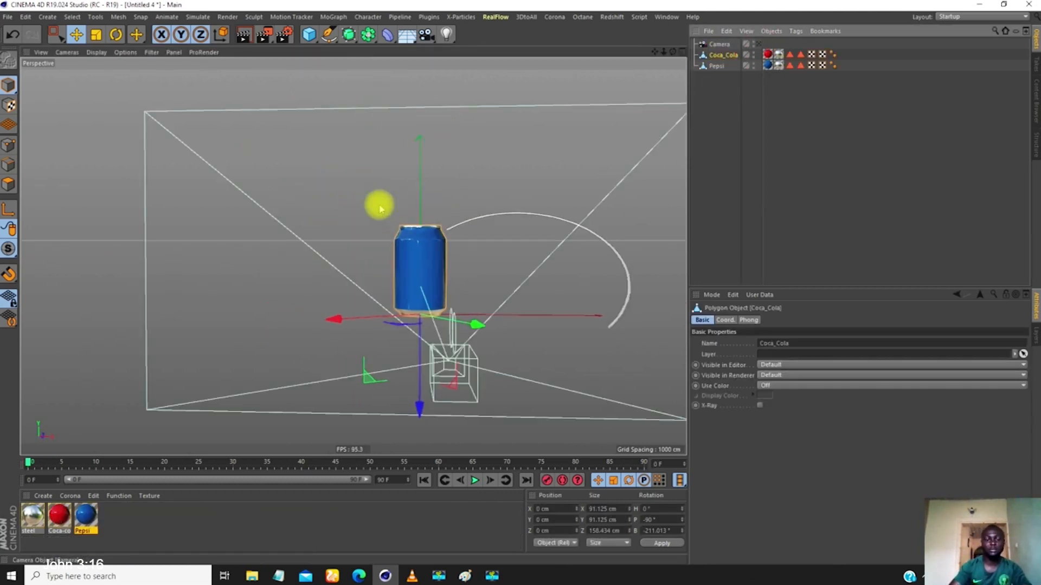
- Examine the can and the camera setup from several angles with the Coca_Cola object selected
right_click_drag(386, 224, 369, 255, "alt")
left_click_drag(368, 255, 521, 222, "alt")
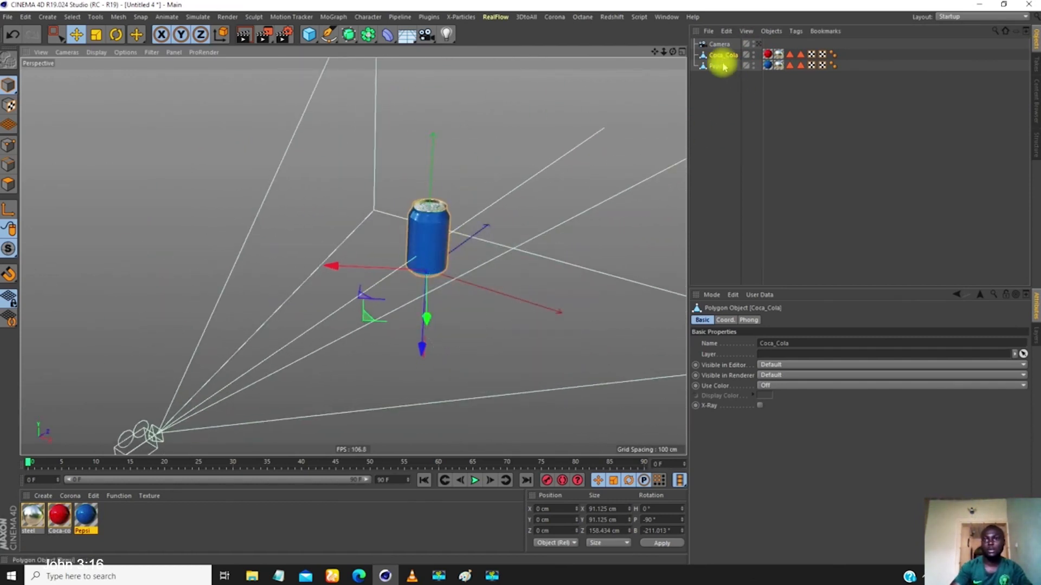
left_click(720, 58)
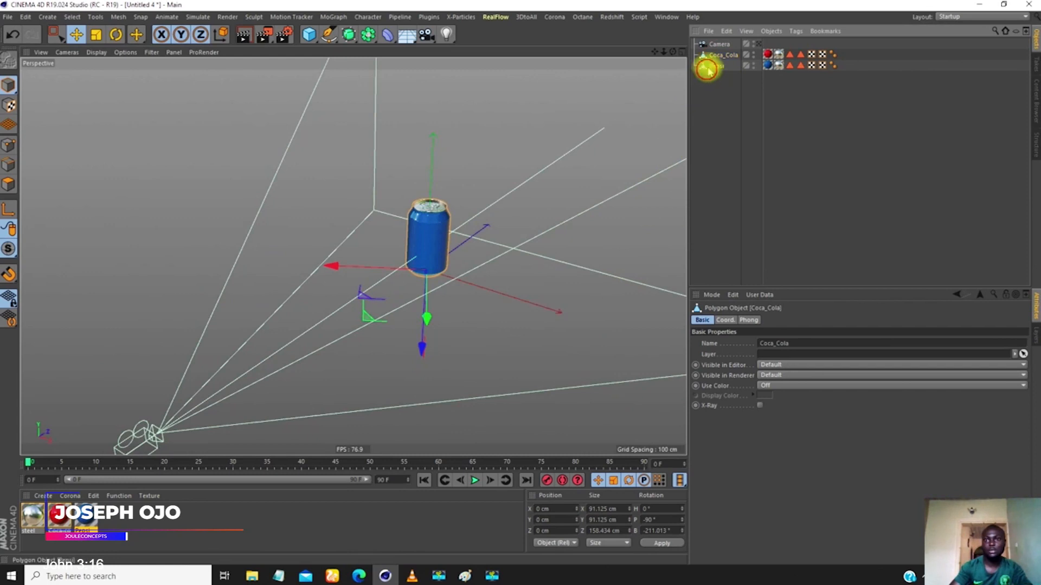
left_click_drag(409, 230, 516, 200, "alt")
middle_click_drag(428, 225, 430, 232, "alt")
scroll(430, 234, "down", 2)
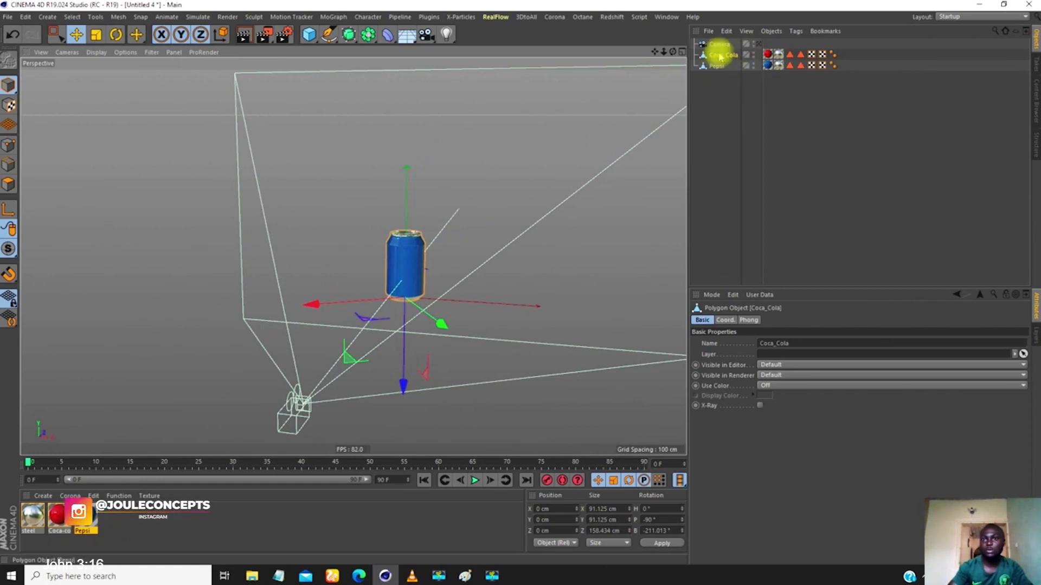
left_click_drag(434, 220, 410, 233, "alt")
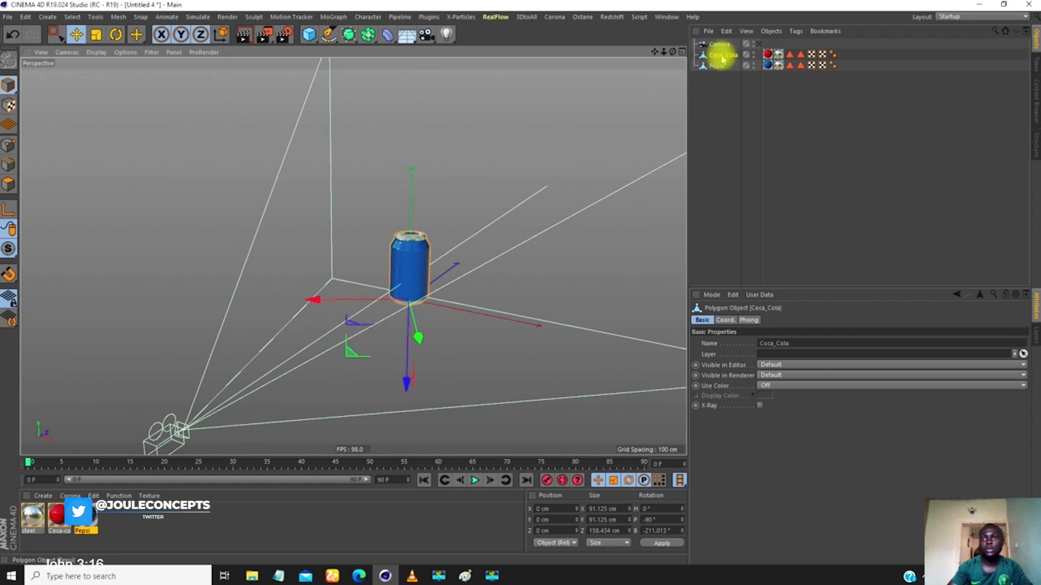
- Add a sphere with a radius of about 7.2 cm, placed in front of the can at about -88 cm in Z
left_click(306, 34)
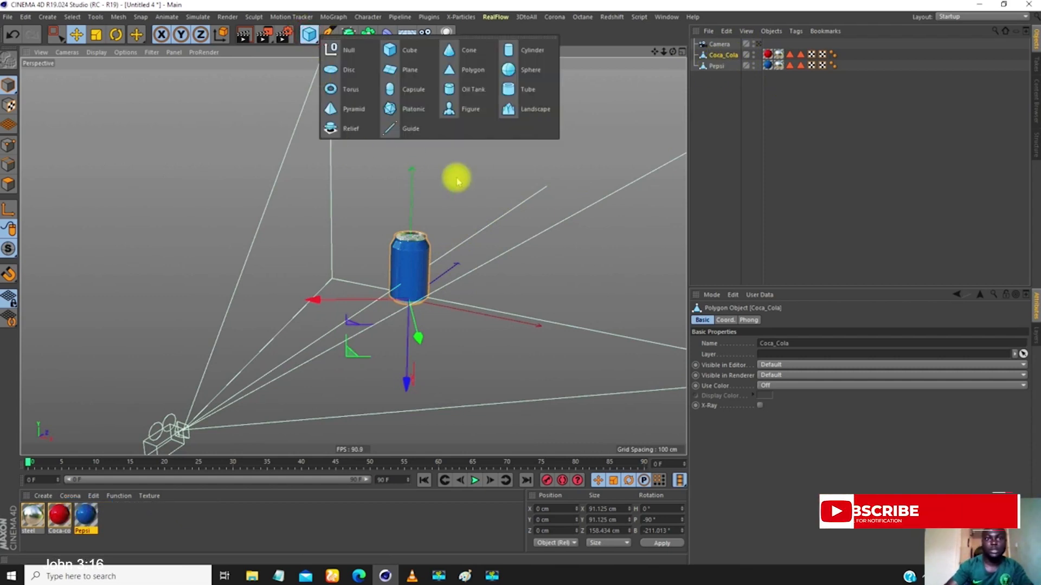
left_click(528, 72)
mouse_move(447, 309)
left_mouse_down()
mouse_move(413, 308)
mouse_move(427, 291)
mouse_move(415, 301)
mouse_move(444, 315)
left_mouse_up()
scroll(381, 348, "up", 4)
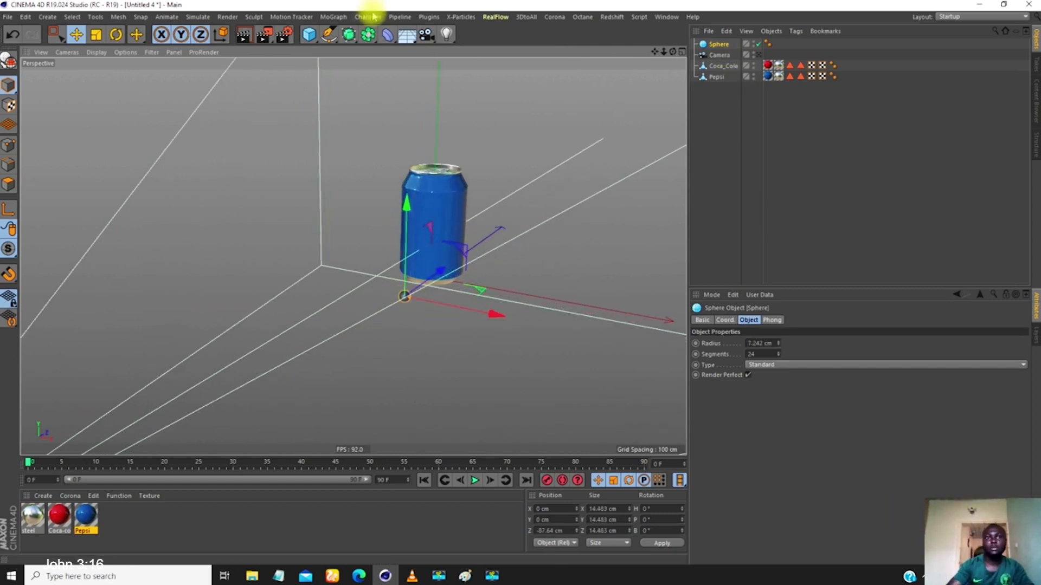
- Add a MoGraph Cloner and make the sphere its child
left_click(344, 15)
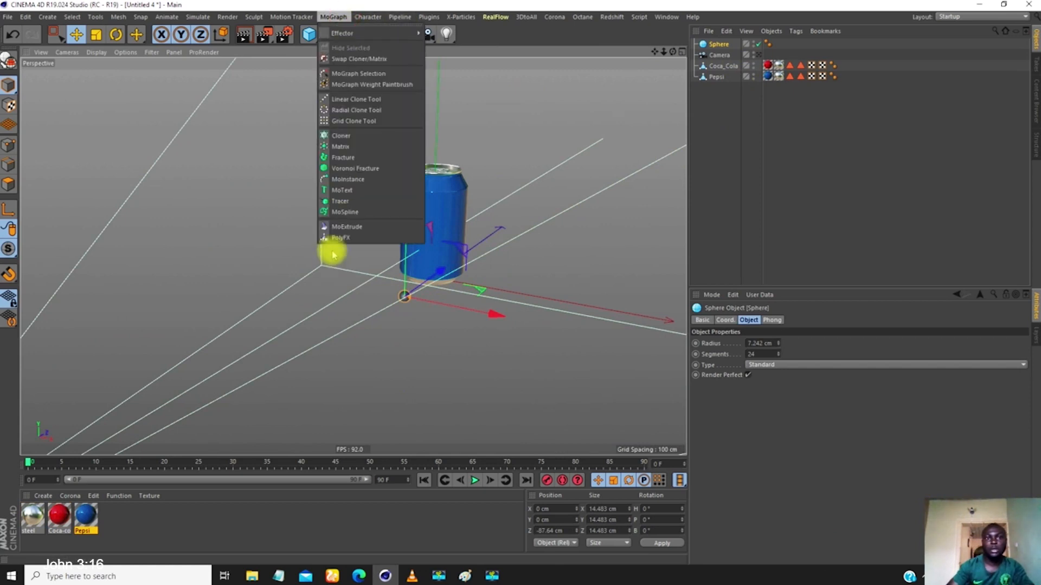
left_click(343, 141)
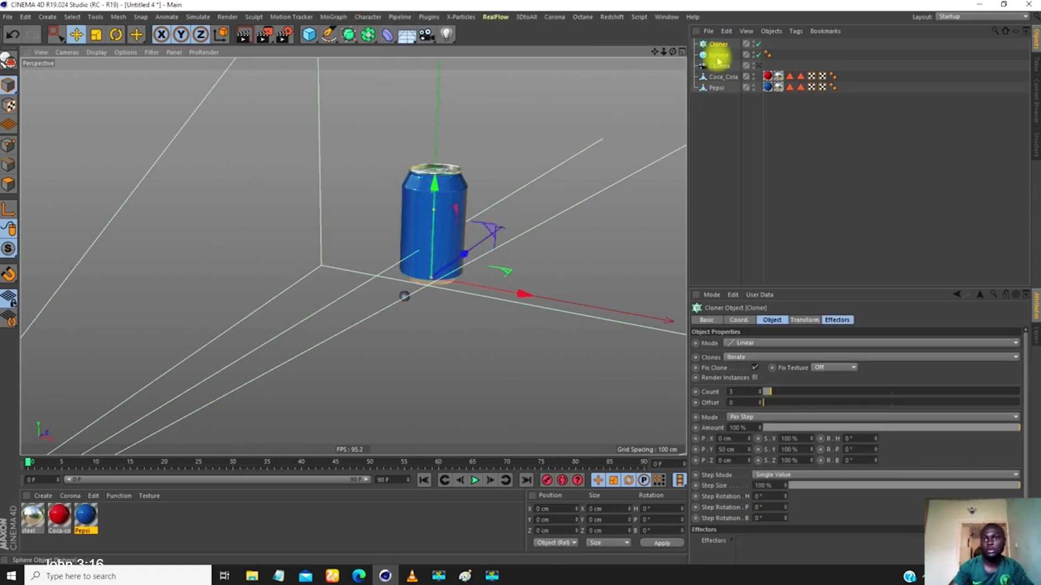
left_click_drag(719, 61, 723, 44)
left_click_drag(385, 258, 353, 228, "alt")
scroll(410, 215, "up", 4)
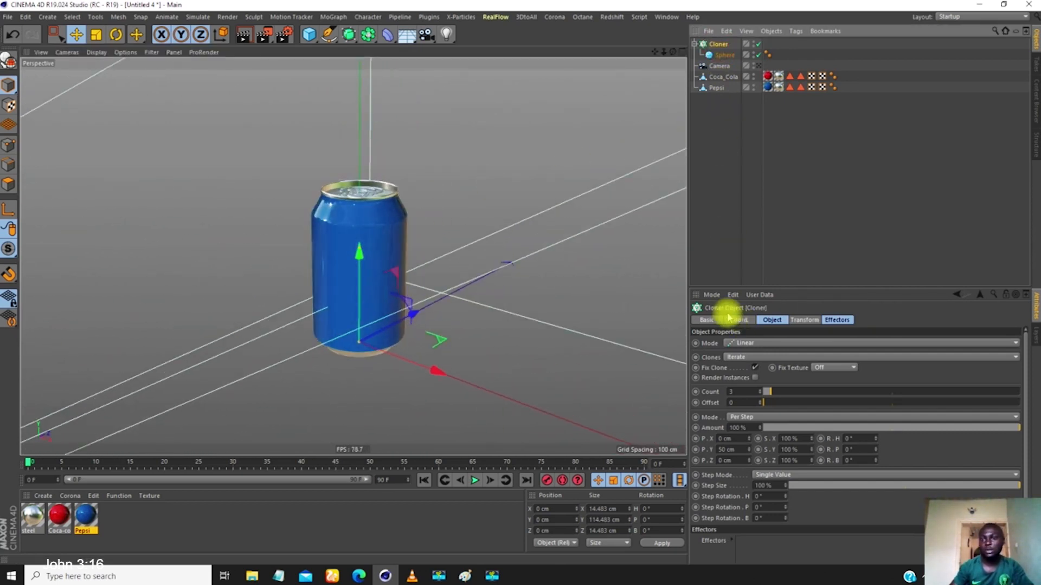
- Set the Cloner to Object mode using Coca_Cola as its object, and hide the Pepsi can
left_click(743, 343)
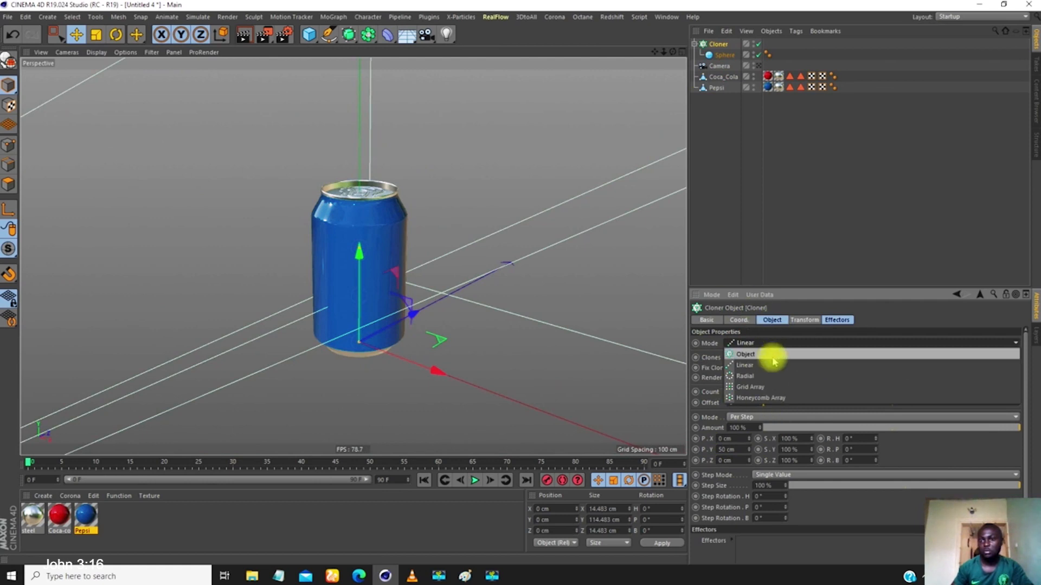
left_click(749, 353)
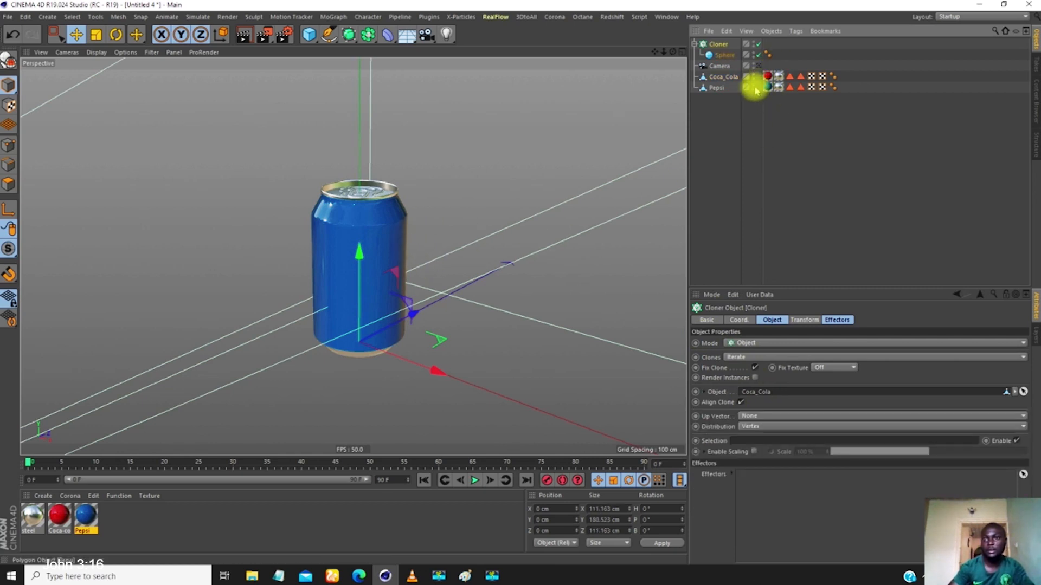
left_click(755, 76)
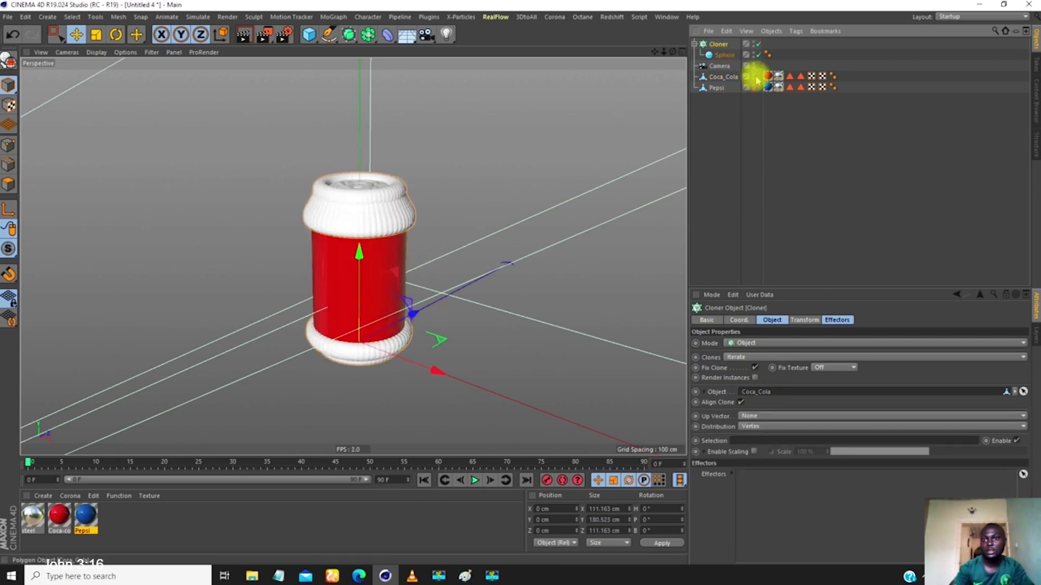
left_click(726, 76)
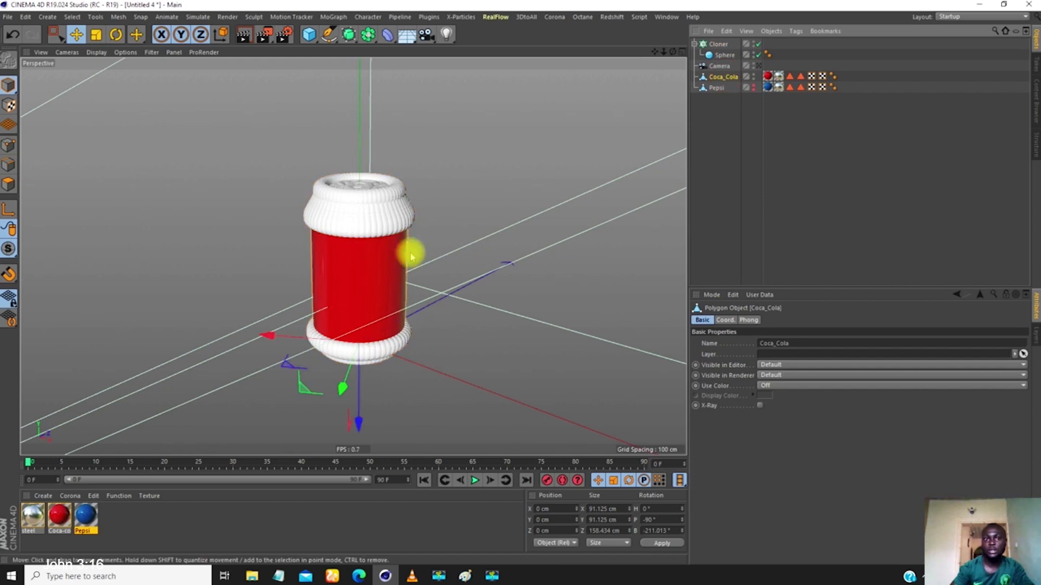
left_click_drag(343, 267, 638, 152, "alt")
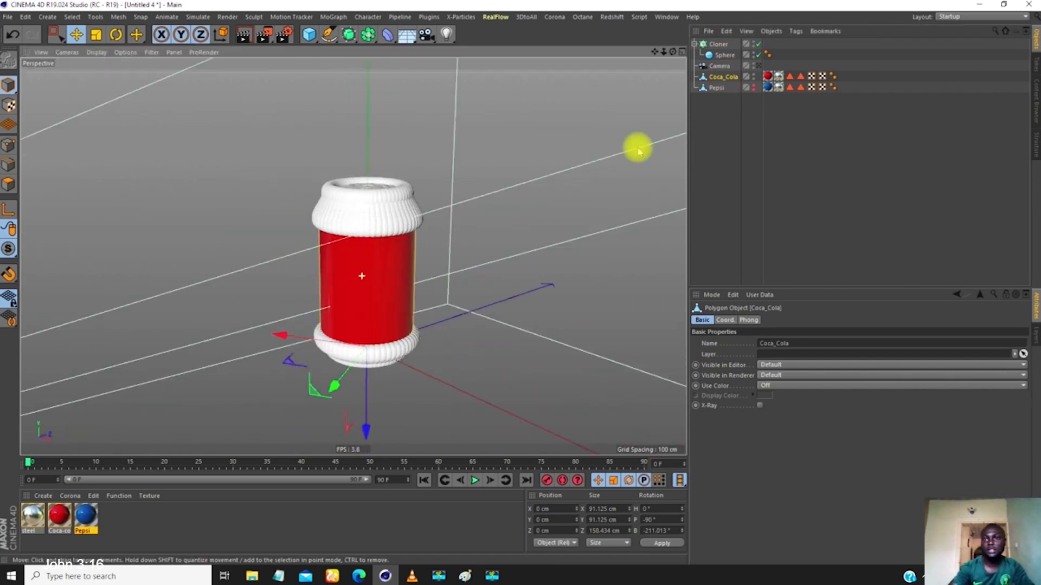
- Change the Cloner's distribution to Surface so the spheres scatter over the Coca_Cola can
left_click(717, 44)
left_click(765, 426)
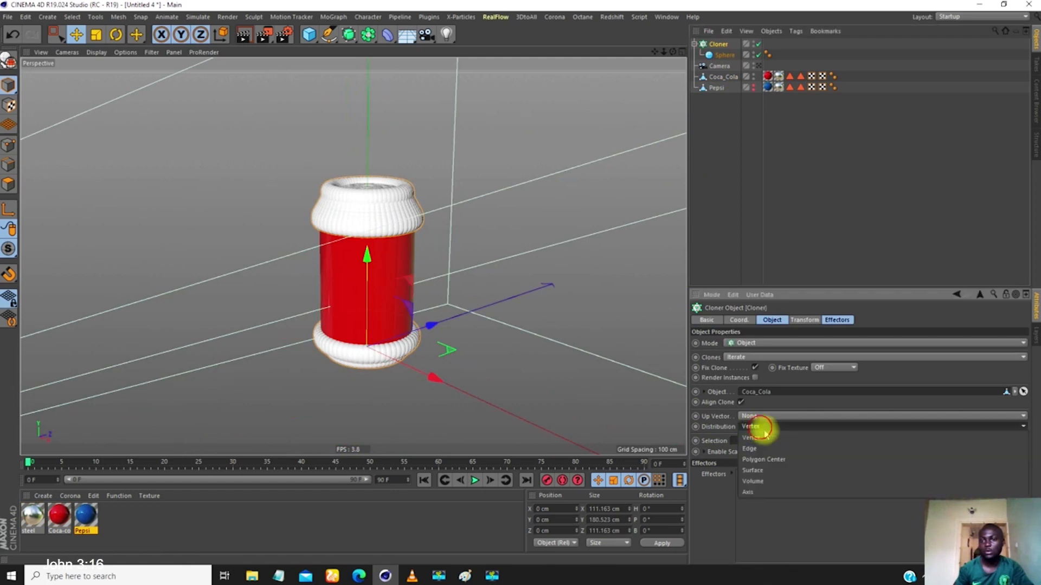
left_click(753, 471)
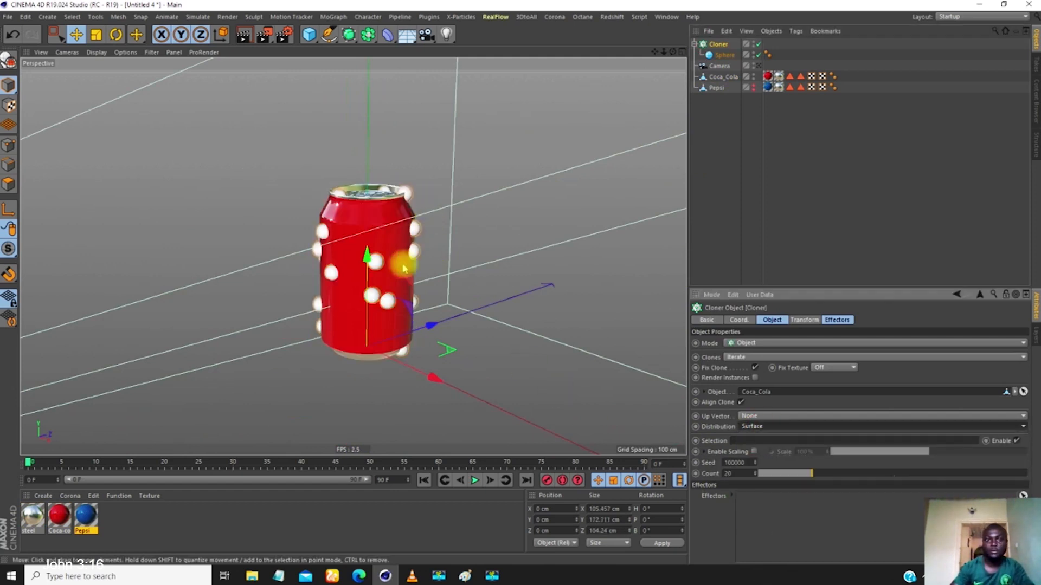
left_click_drag(390, 251, 304, 260, "alt")
- Set the Cloner's count to 30 and collapse its hierarchy in the object list
double_click(736, 474)
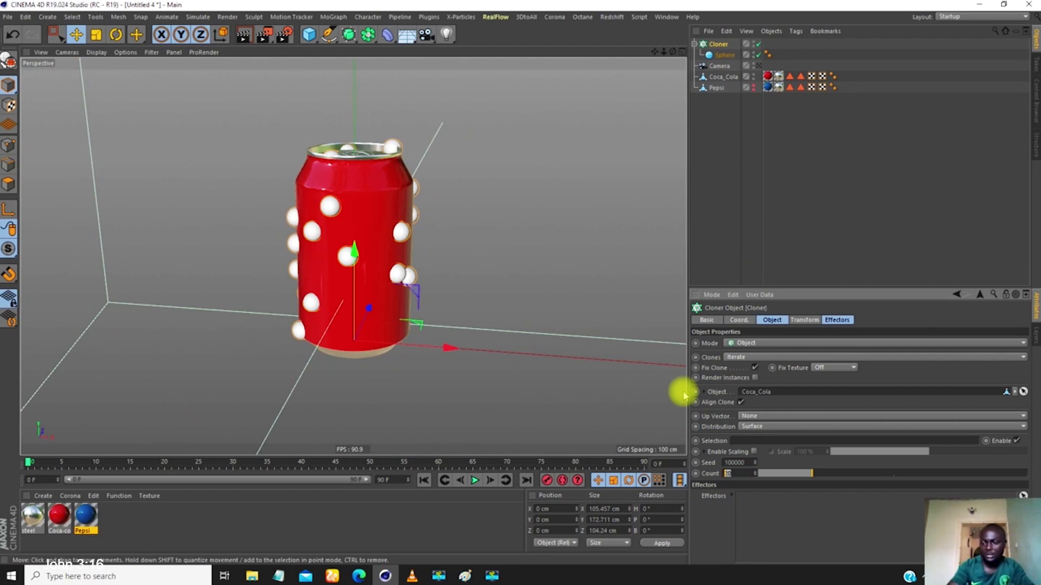
left_click_drag(372, 221, 287, 232, "alt")
left_click_drag(342, 202, 316, 207, "alt")
left_click(695, 43)
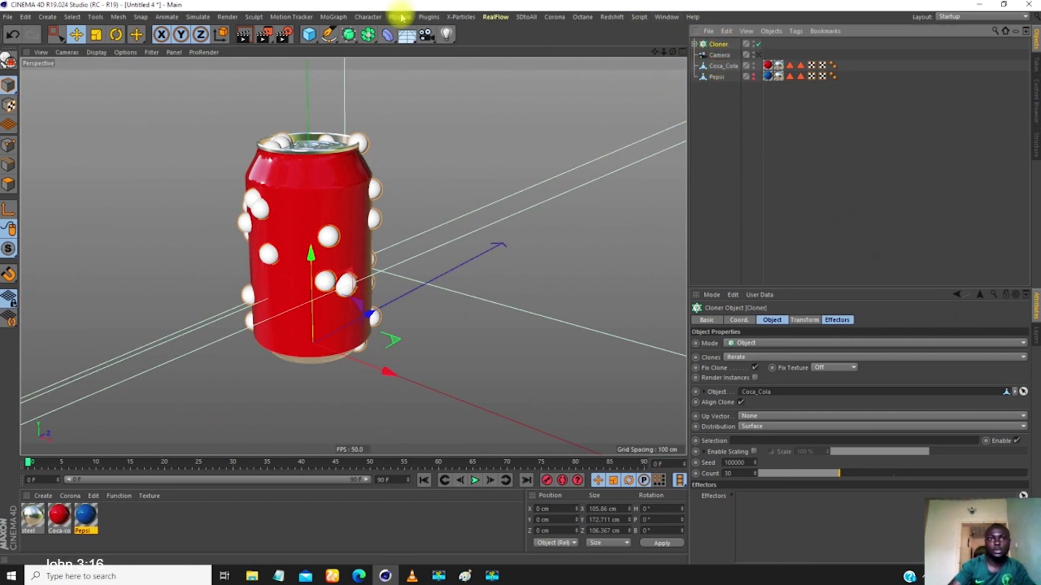
- Add a Random effector to the Cloner
left_click(366, 17)
mouse_move(334, 17)
mouse_move(372, 32)
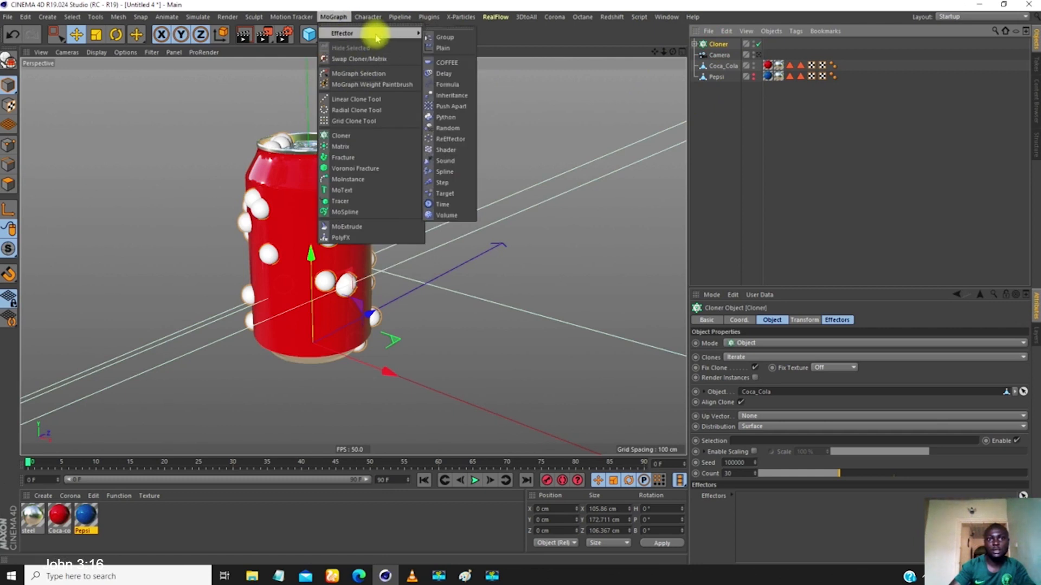
left_click(447, 128)
left_click_drag(352, 331, 315, 211, "alt")
- Set the Random effector's position variation to 20 cm in X, Y and Z
left_click(722, 45)
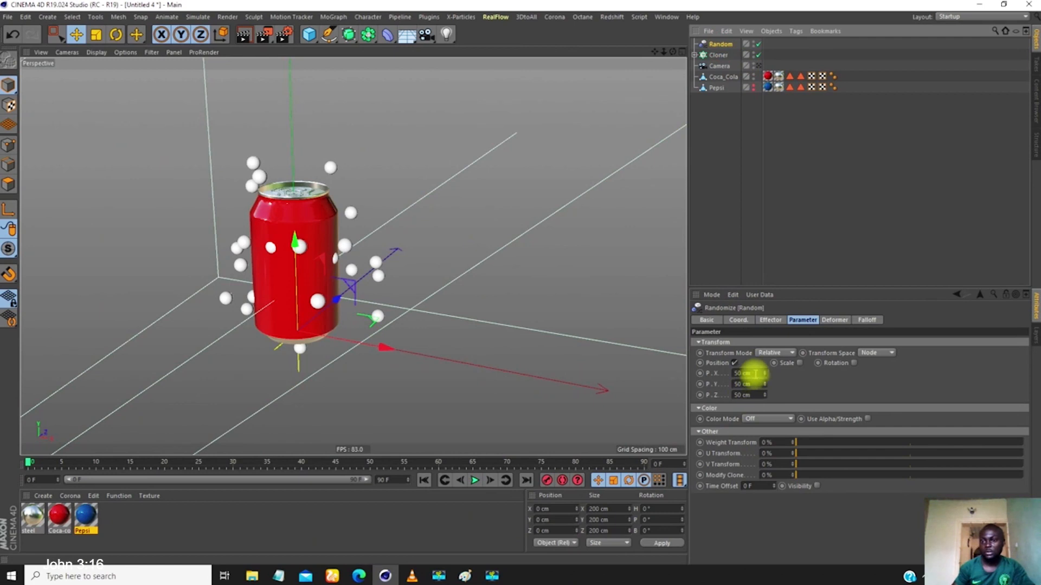
left_click(753, 374)
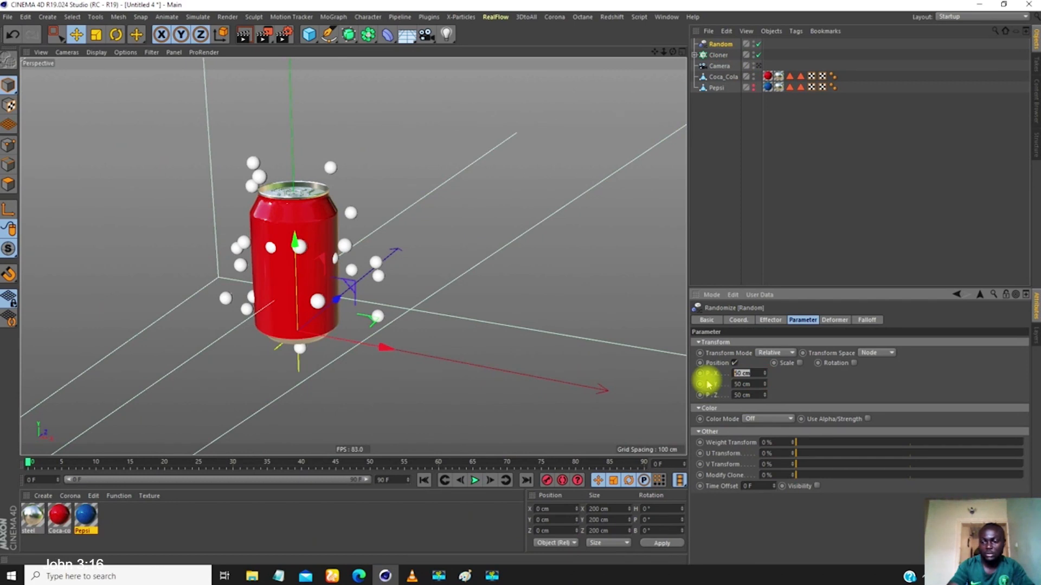
key("Tab")
type("20")
key("Tab")
type("20")
key("Return")
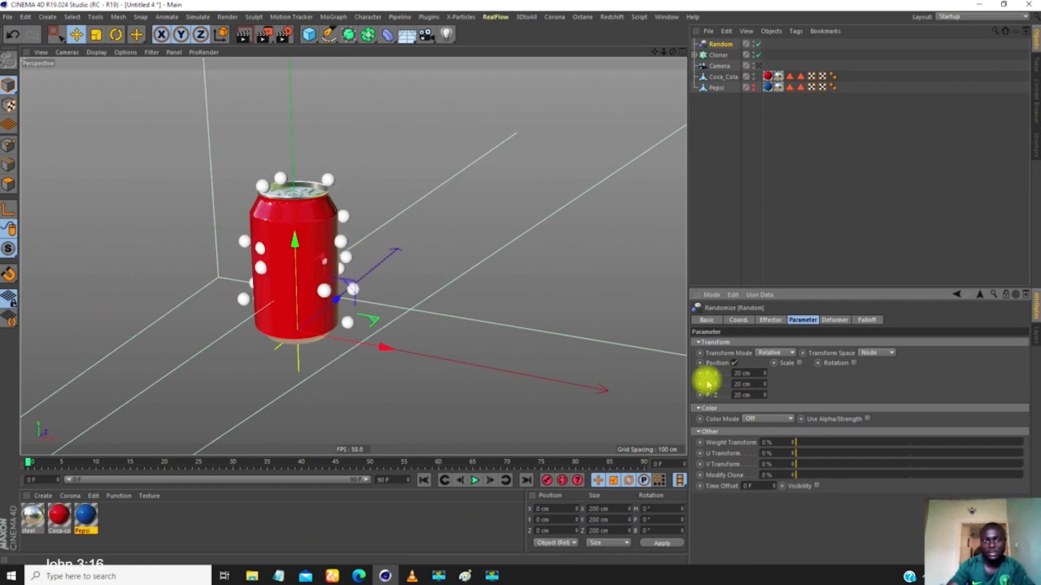
- Turn on X-Ray for the Coca_Cola can and check the spheres sitting inside it
left_click_drag(334, 242, 343, 273, "alt")
scroll(349, 232, "up", 5)
left_click(729, 80)
left_click(759, 405)
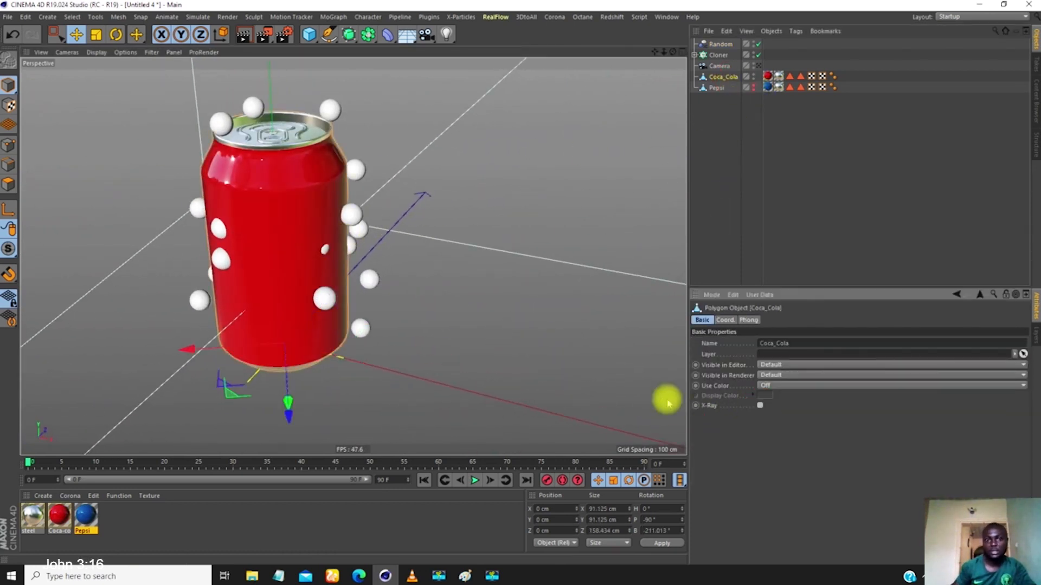
left_click_drag(396, 283, 298, 175, "alt")
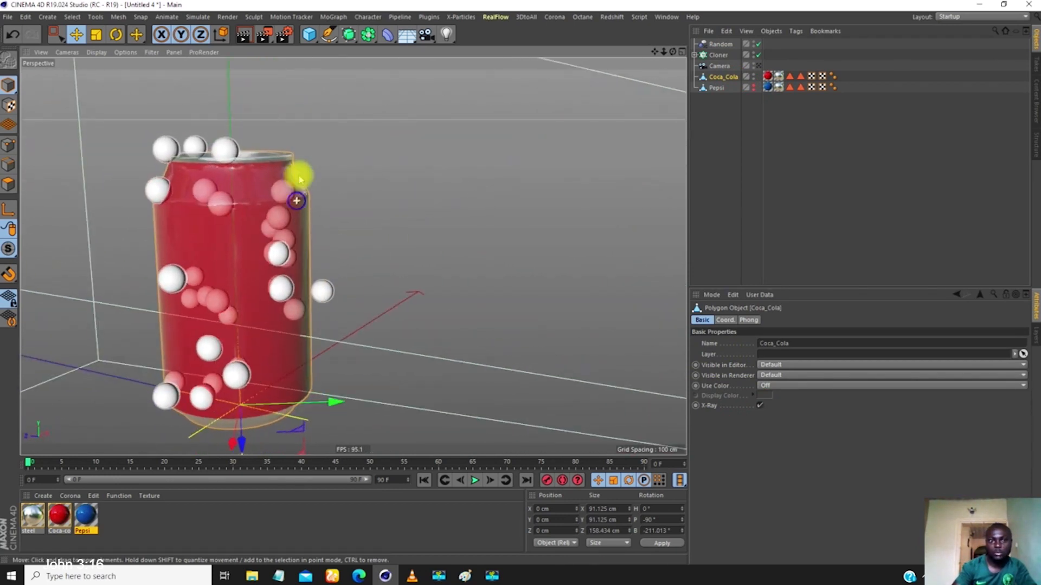
scroll(282, 198, "up", 5)
scroll(271, 254, "down", 3)
mouse_move(302, 228)
left_mouse_down("alt")
mouse_move(202, 233)
mouse_move(270, 282)
mouse_move(319, 220)
left_mouse_up("alt")
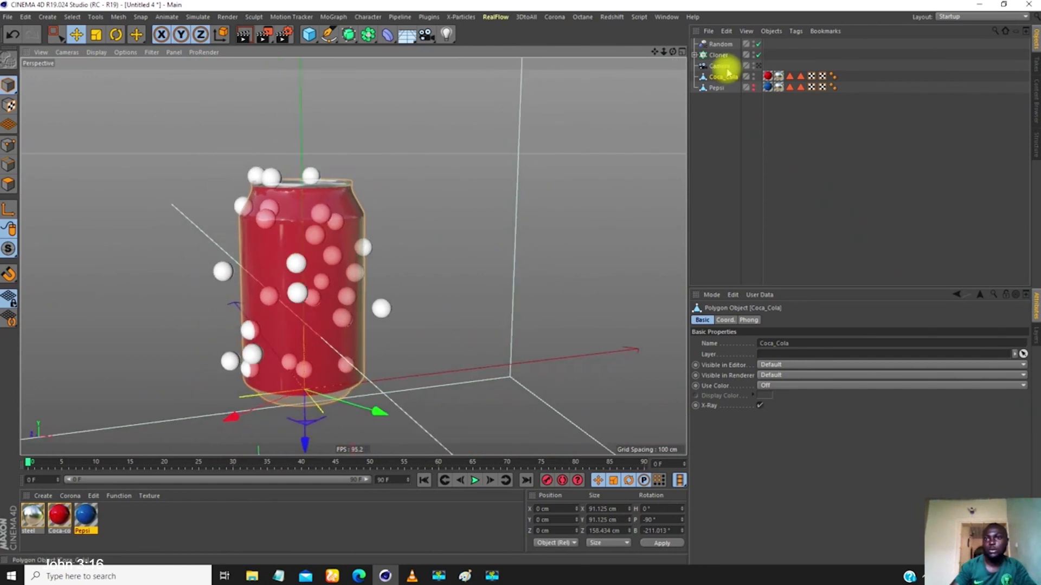
- Use the MoGraph Selection tool on the Cloner to brush-select several clones inside the can
left_click(719, 54)
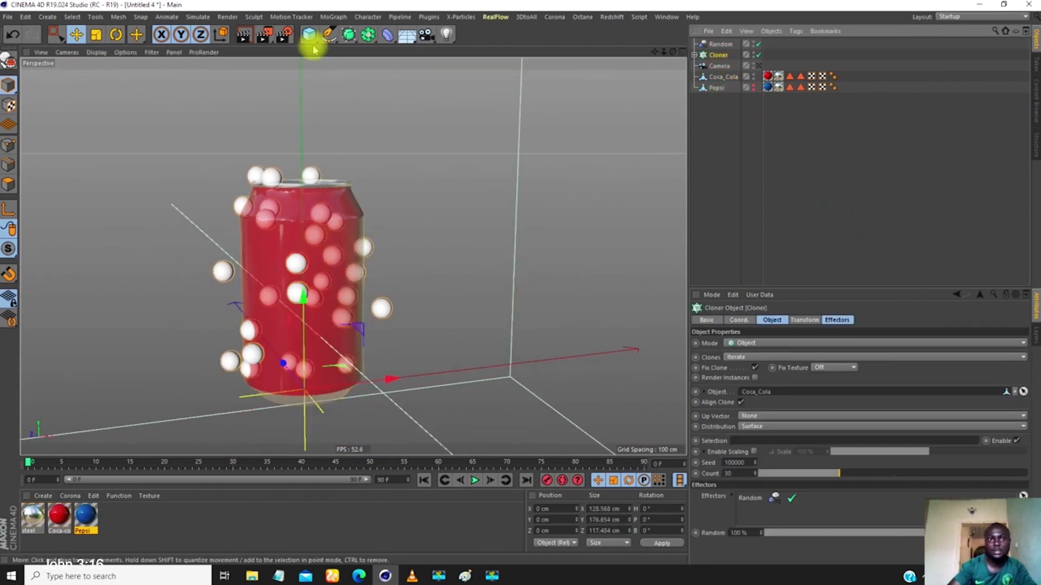
left_click(332, 17)
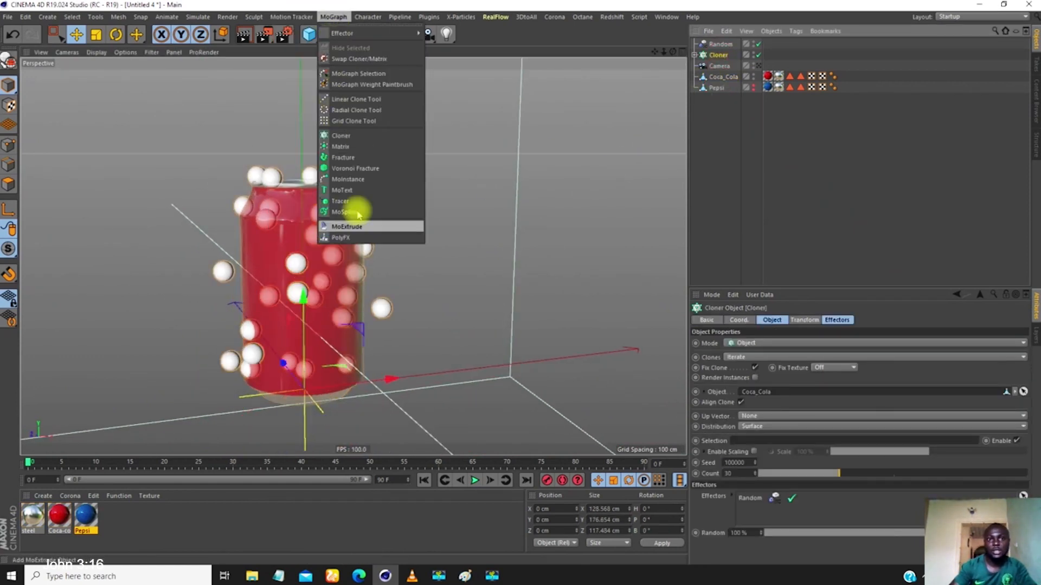
left_click(364, 74)
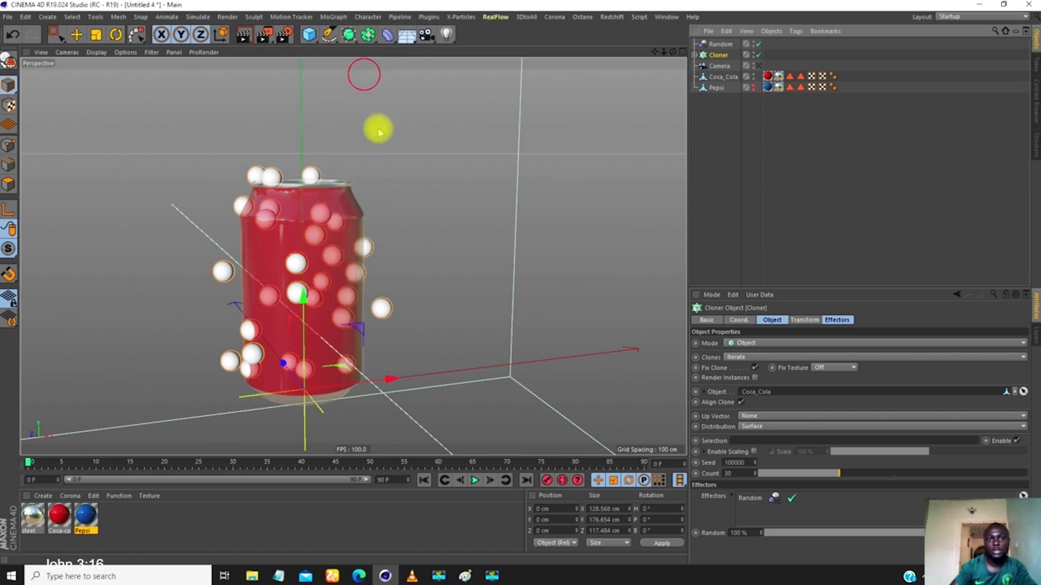
mouse_move(331, 274)
left_mouse_down("alt")
mouse_move(328, 258)
mouse_move(283, 309)
mouse_move(302, 360)
mouse_move(293, 422)
mouse_move(286, 385)
mouse_move(274, 391)
mouse_move(333, 275)
left_mouse_up("alt")
scroll(333, 275, "up", 5)
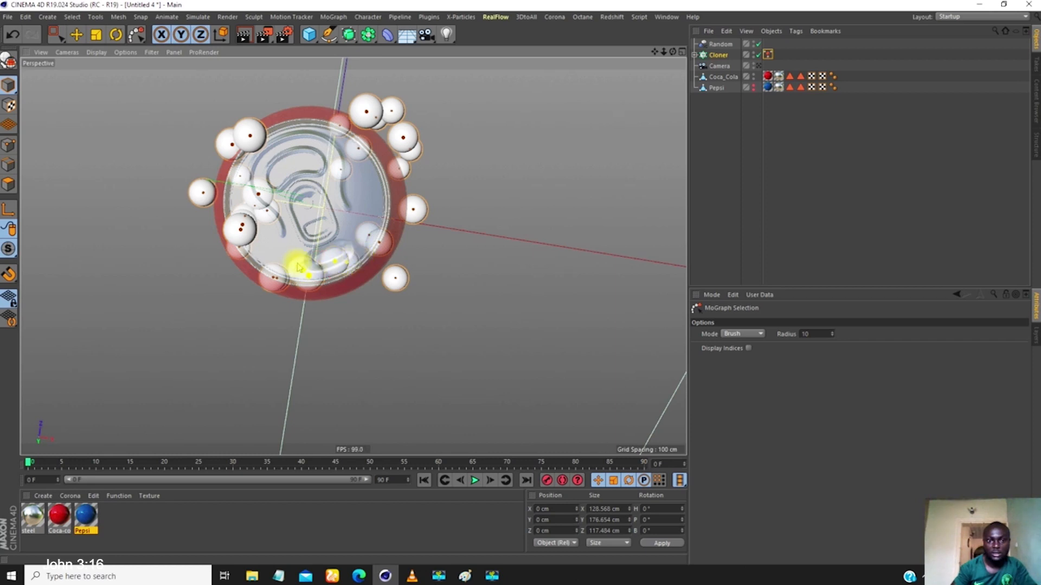
left_click_drag(346, 237, 577, 144, "alt")
- Increase the Cloner's count to 40
left_click(720, 54)
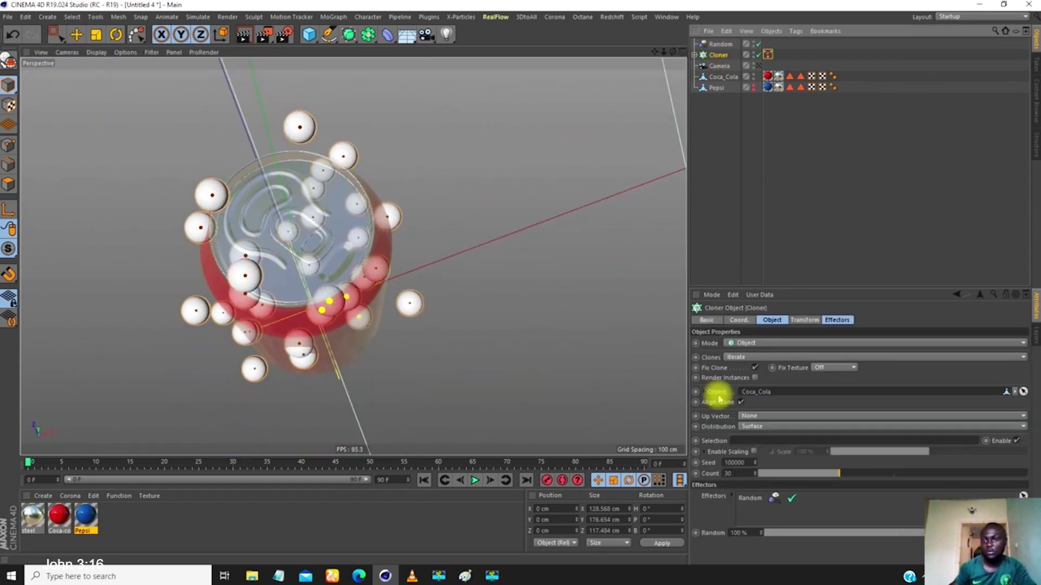
double_click(737, 474)
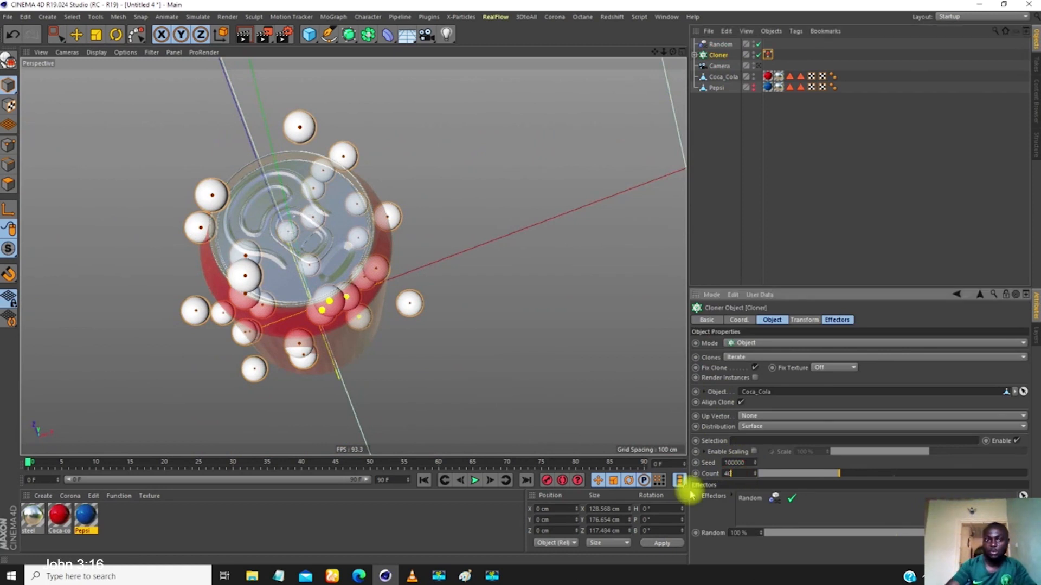
key("Return")
left_click_drag(350, 234, 279, 277, "alt")
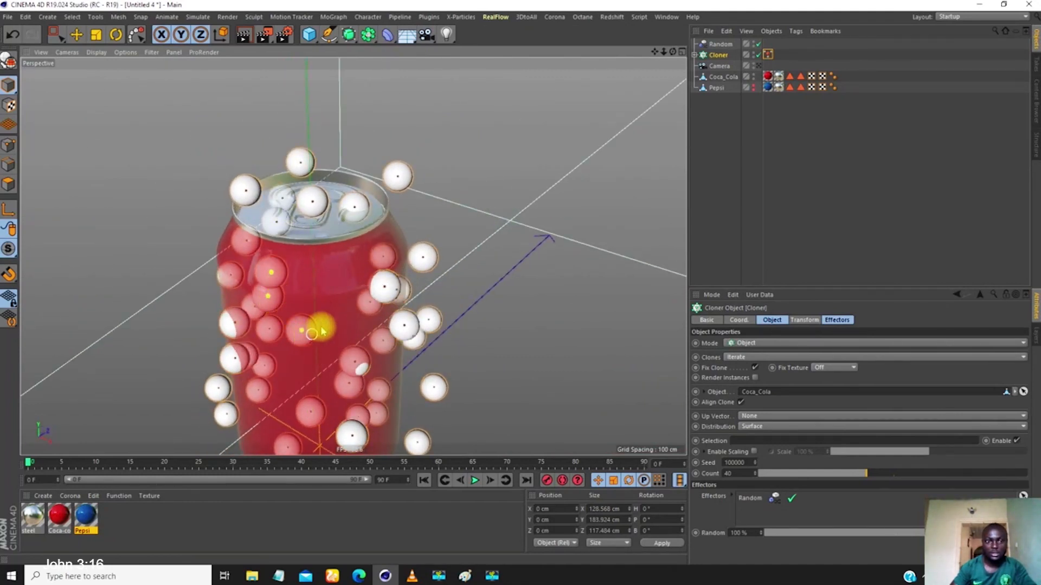
- Use the MoGraph Selection brush to add more of the clones inside the can to the selection from all sides
left_click_drag(325, 309, 358, 327, "alt")
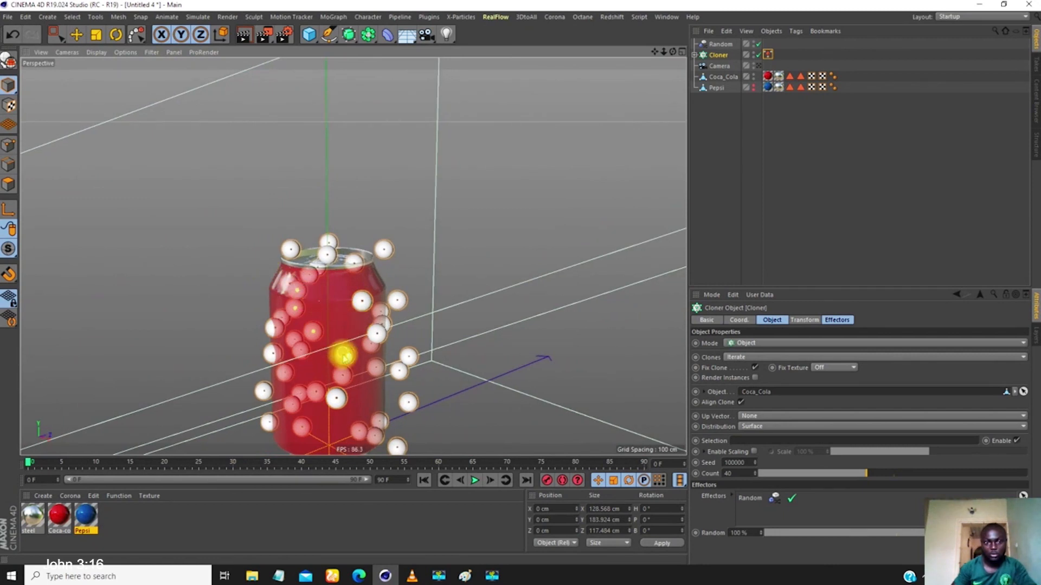
left_click_drag(344, 373, 441, 358, "alt")
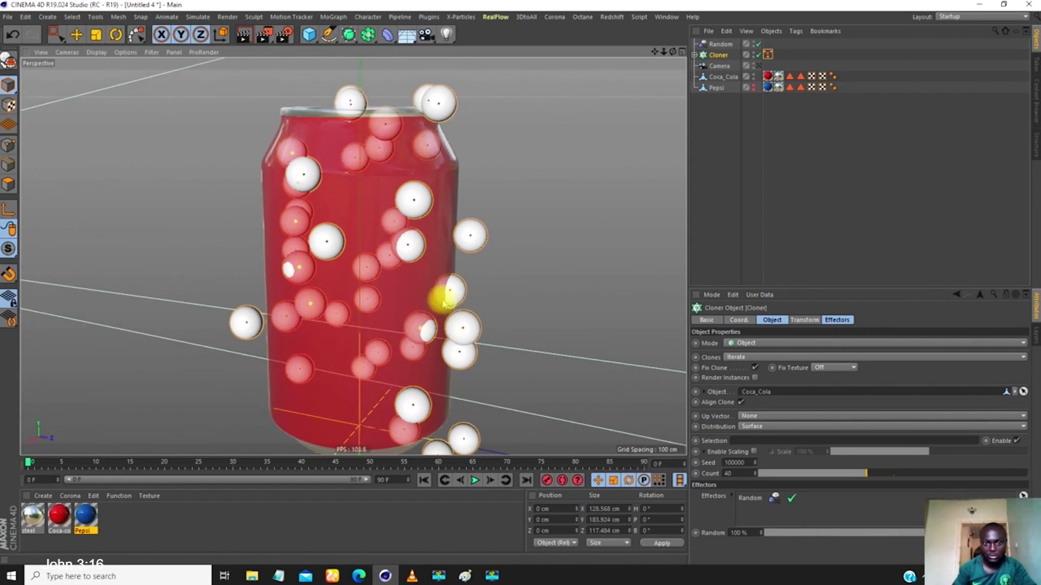
left_click_drag(410, 359, 289, 315, "alt")
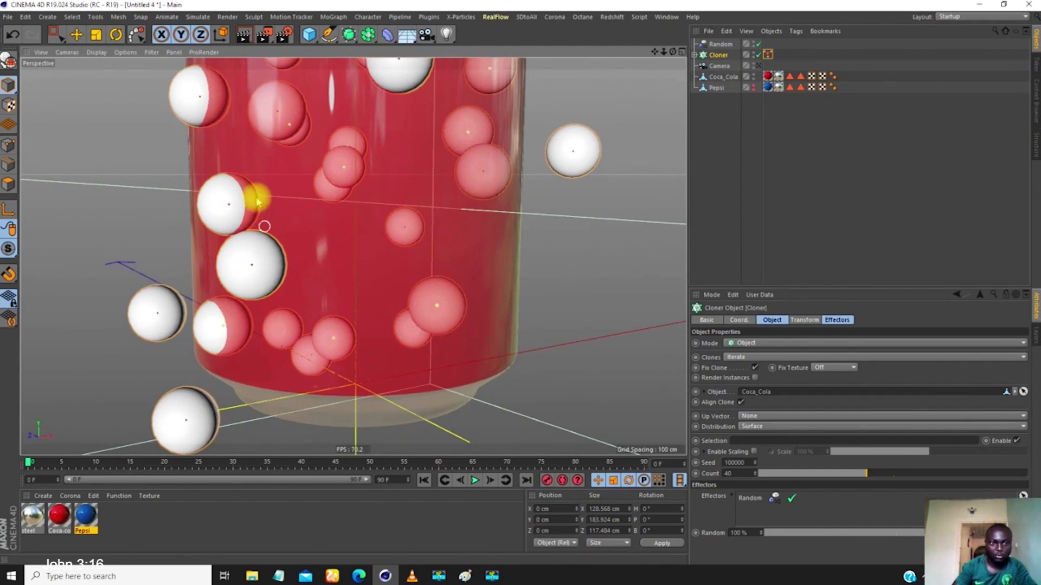
left_click_drag(264, 219, 245, 242, "alt")
left_click_drag(376, 229, 322, 304, "alt")
left_click_drag(362, 212, 324, 162, "alt")
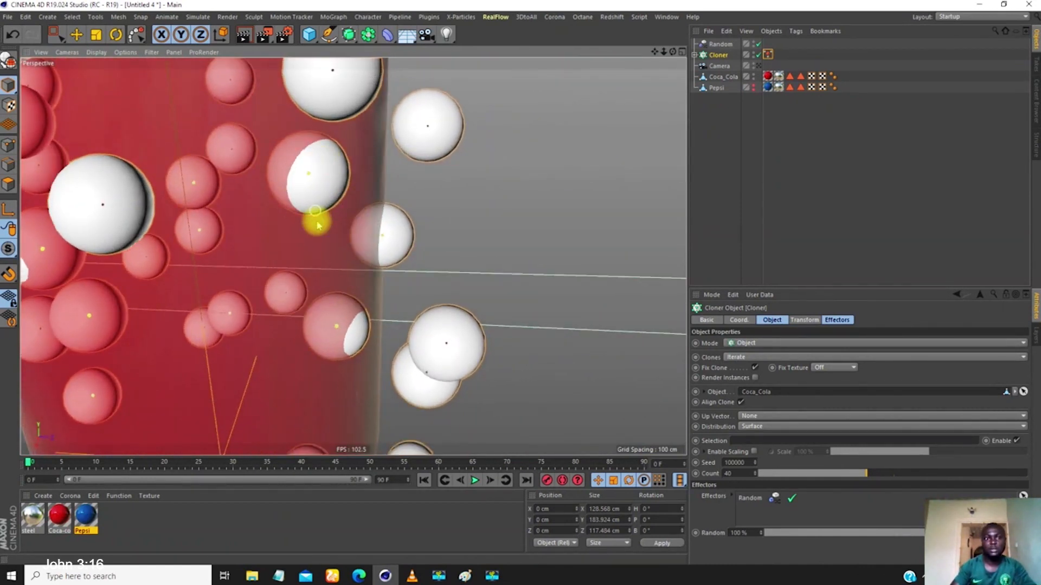
right_click_drag(318, 219, 276, 278, "alt")
mouse_move(276, 279)
left_mouse_down("alt")
mouse_move(286, 230)
mouse_move(131, 199)
mouse_move(285, 279)
left_mouse_up("alt")
right_click_drag(284, 277, 424, 371, "alt")
left_click_drag(432, 361, 441, 344, "alt")
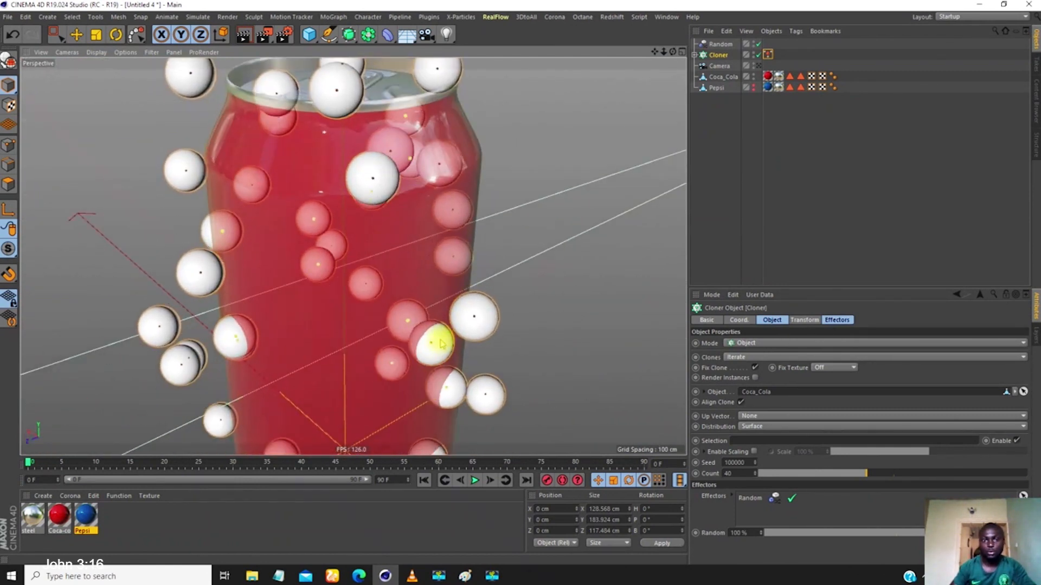
left_click_drag(478, 237, 326, 210, "alt")
left_click_drag(438, 187, 627, 279, "alt")
- Assign the MoGraph Selection tag to the Cloner's Selection setting
left_click(768, 54)
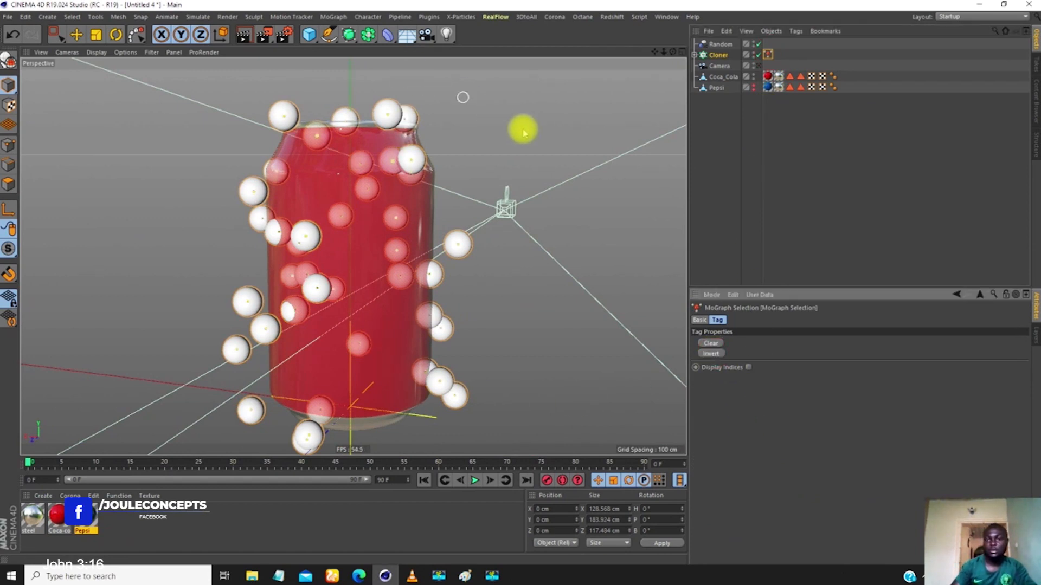
scroll(434, 135, "up", 6)
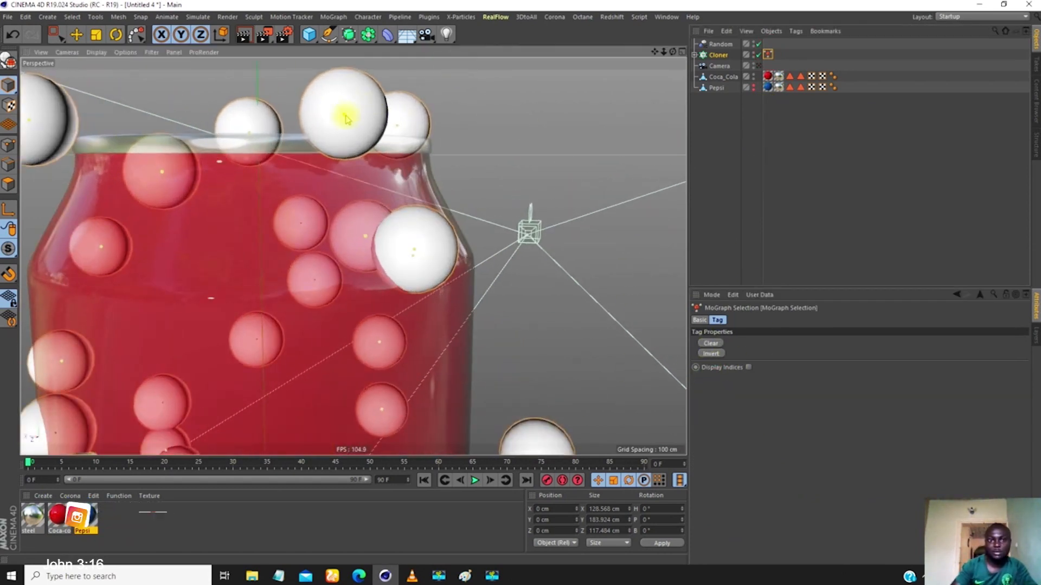
scroll(378, 228, "down", 8)
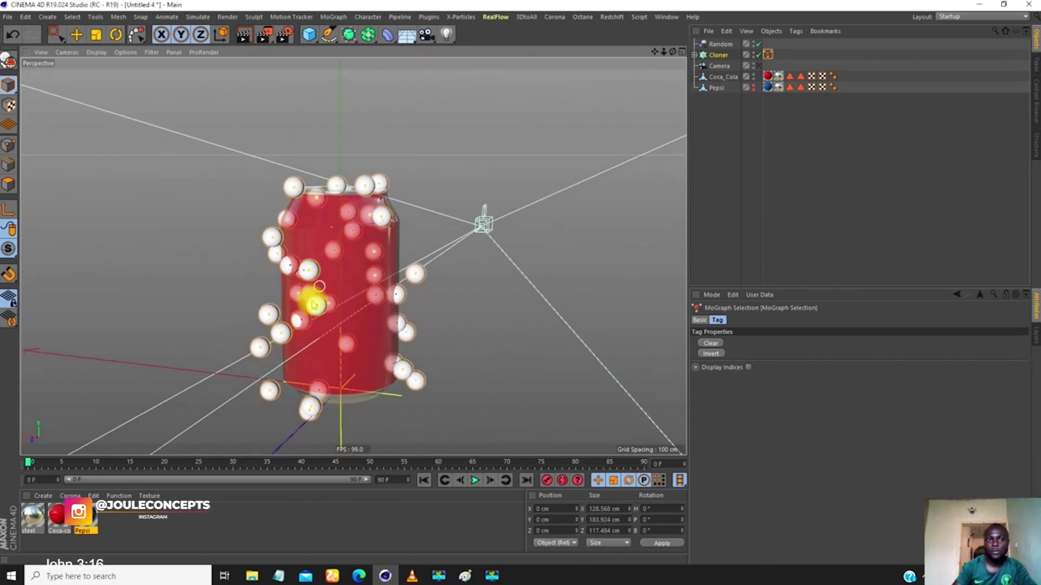
left_click_drag(309, 300, 357, 315, "alt")
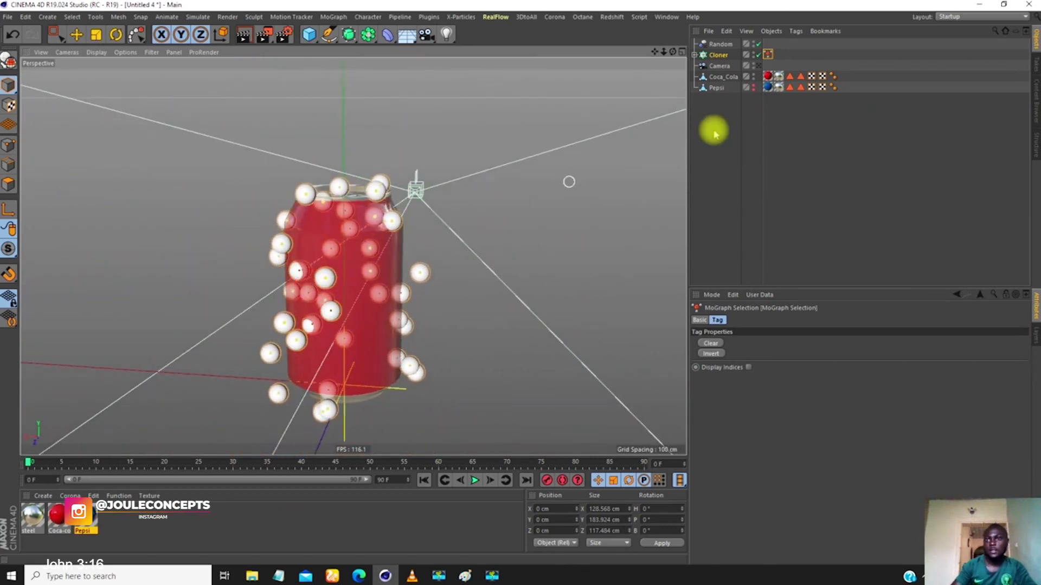
left_click(720, 55)
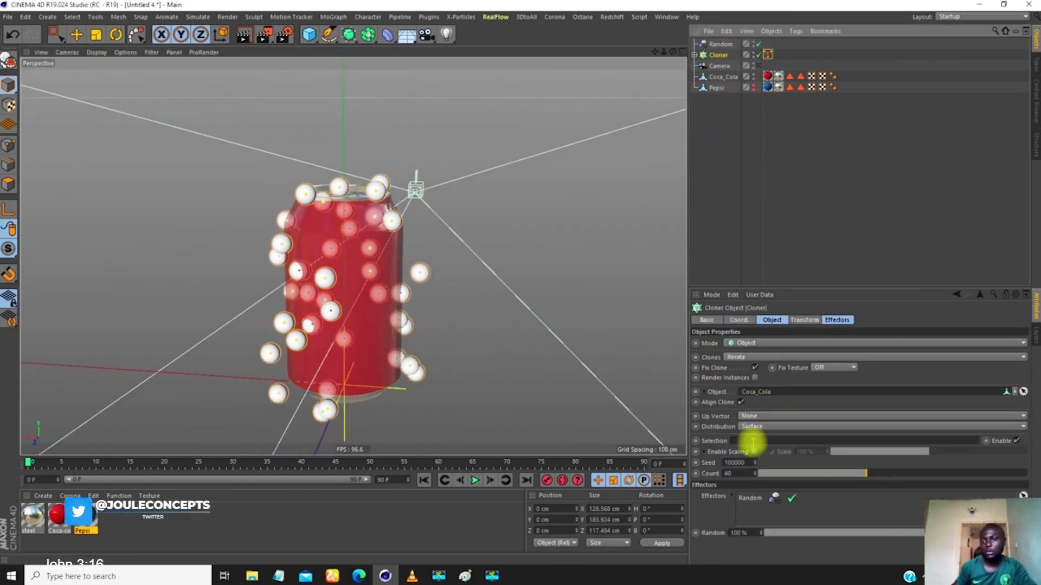
left_click_drag(768, 54, 753, 441)
left_click(822, 191)
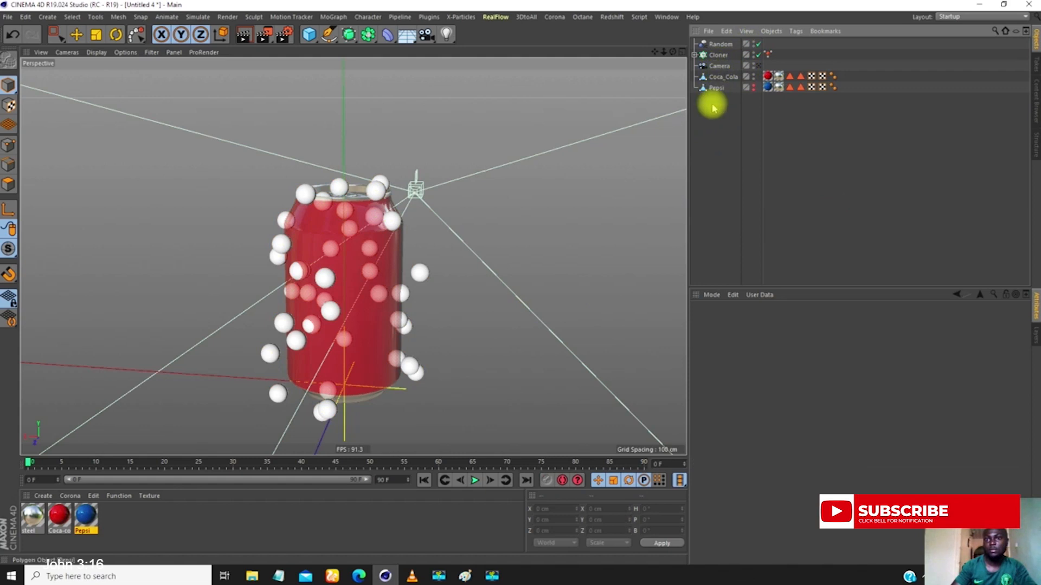
- Turn off X-Ray for the Coca_Cola can
left_click(721, 82)
left_click(760, 406)
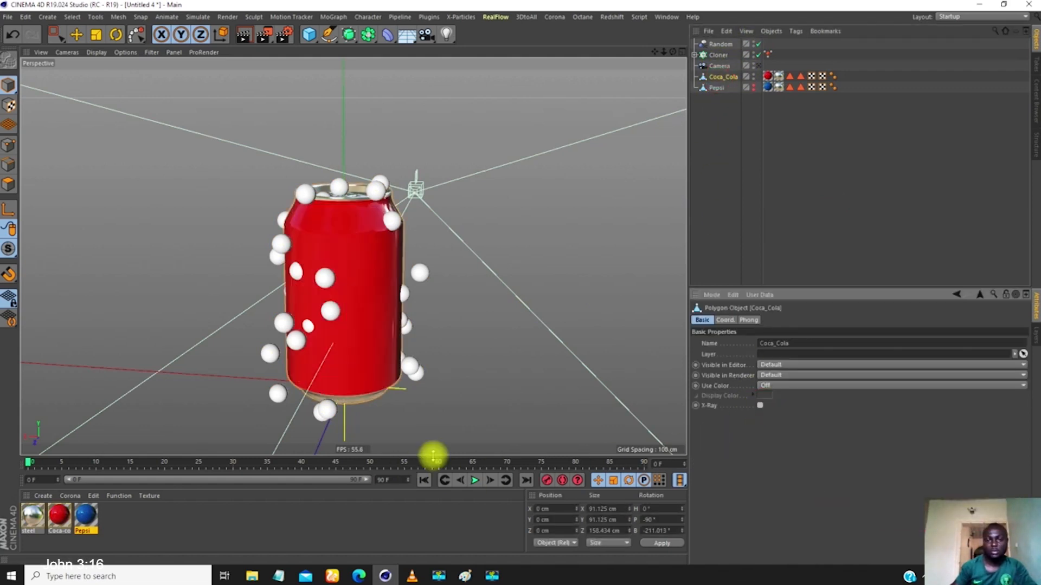
scroll(356, 264, "down", 4)
mouse_move(355, 264)
left_mouse_down("alt")
mouse_move(369, 270)
mouse_move(356, 267)
left_mouse_up("alt")
scroll(356, 267, "up", 2)
- Set the Random effector's position variation to 25 cm in X, Y and Z
left_click(724, 43)
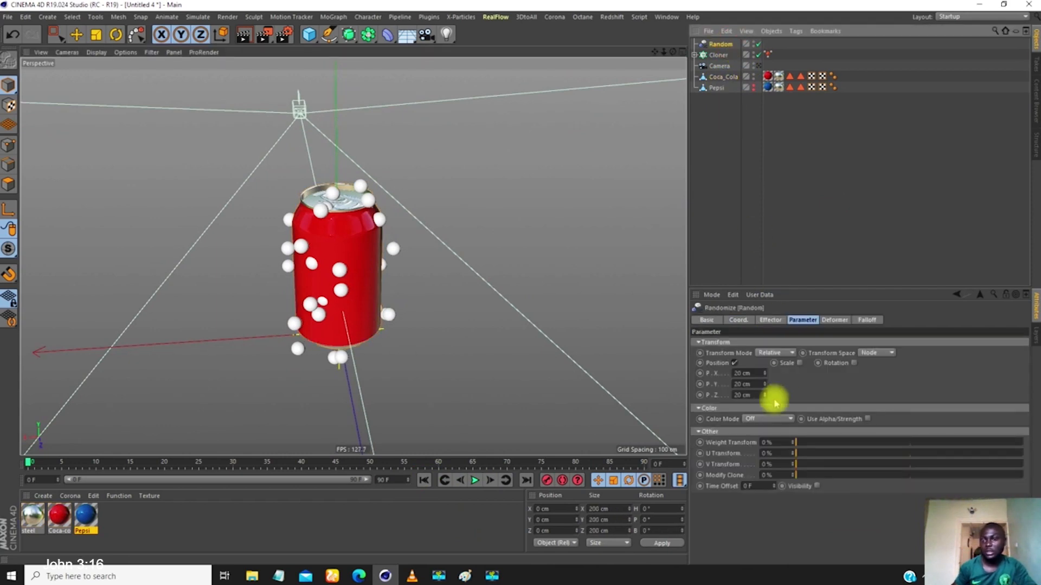
double_click(746, 373)
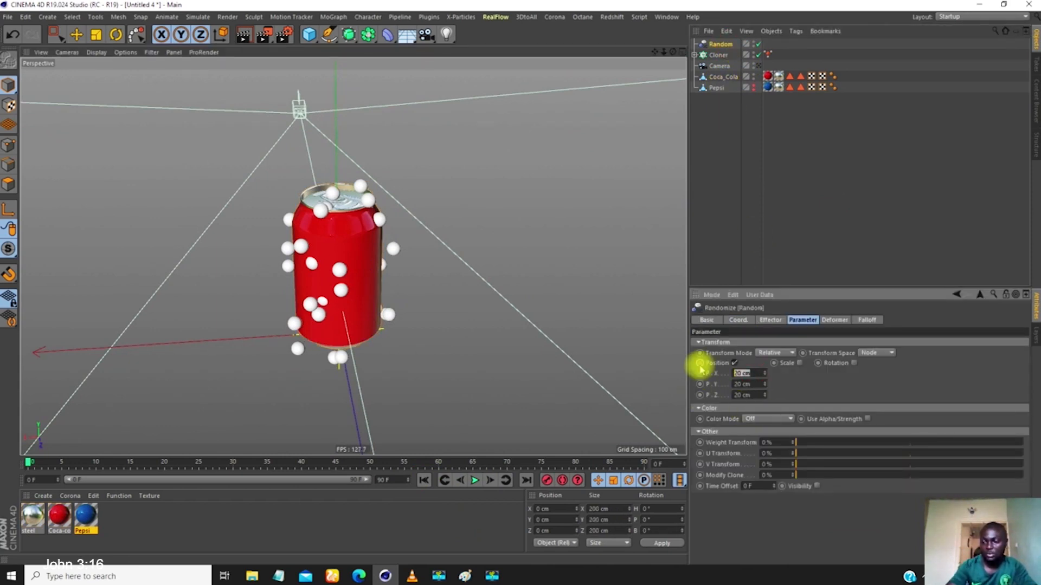
type("25")
key("Tab")
type("25")
key("Return")
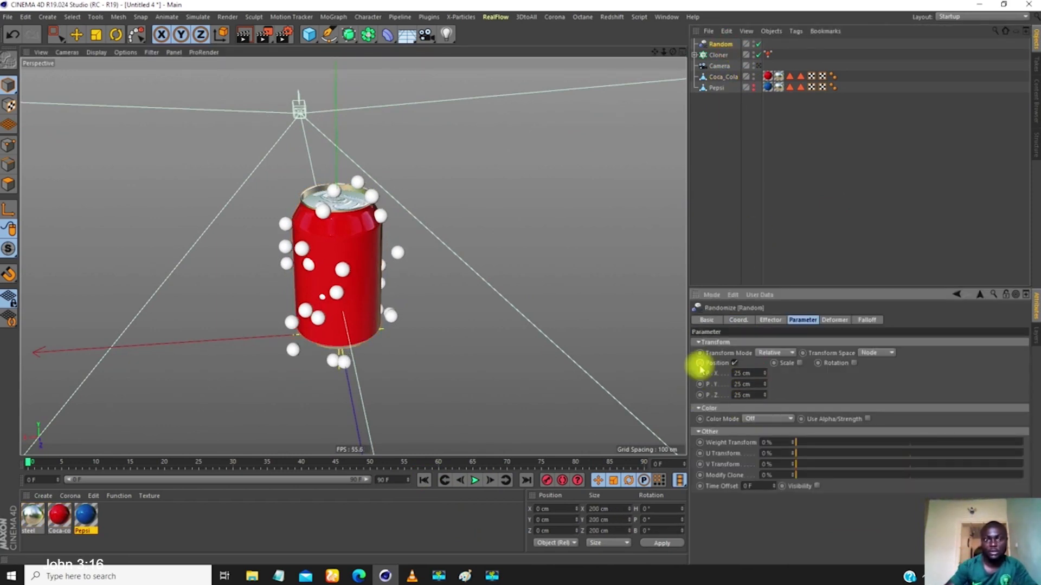
left_click_drag(287, 315, 336, 220, "alt")
scroll(329, 241, "up", 5)
left_click_drag(314, 255, 372, 345, "alt")
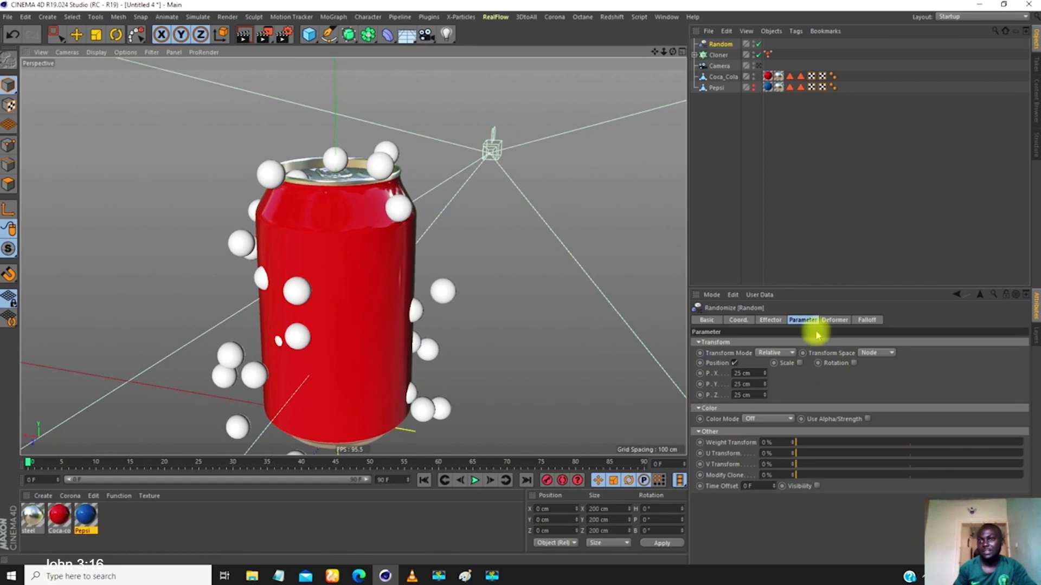
left_click_drag(356, 240, 332, 252, "alt")
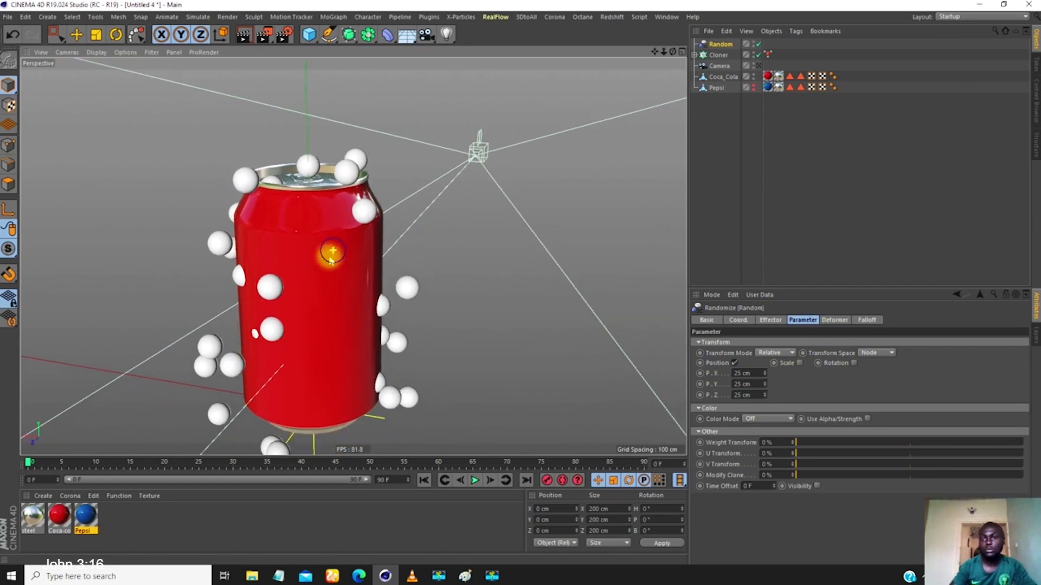
- Enable scale variation on the Random effector with a uniform scale of 0.2
left_click(800, 363)
left_click(826, 405)
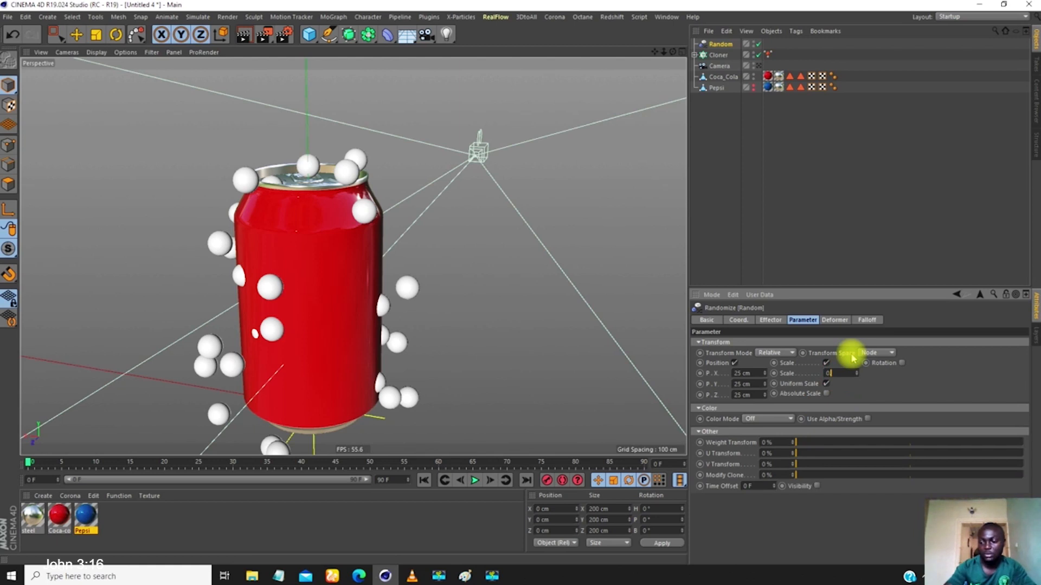
type("0.3")
key("Return")
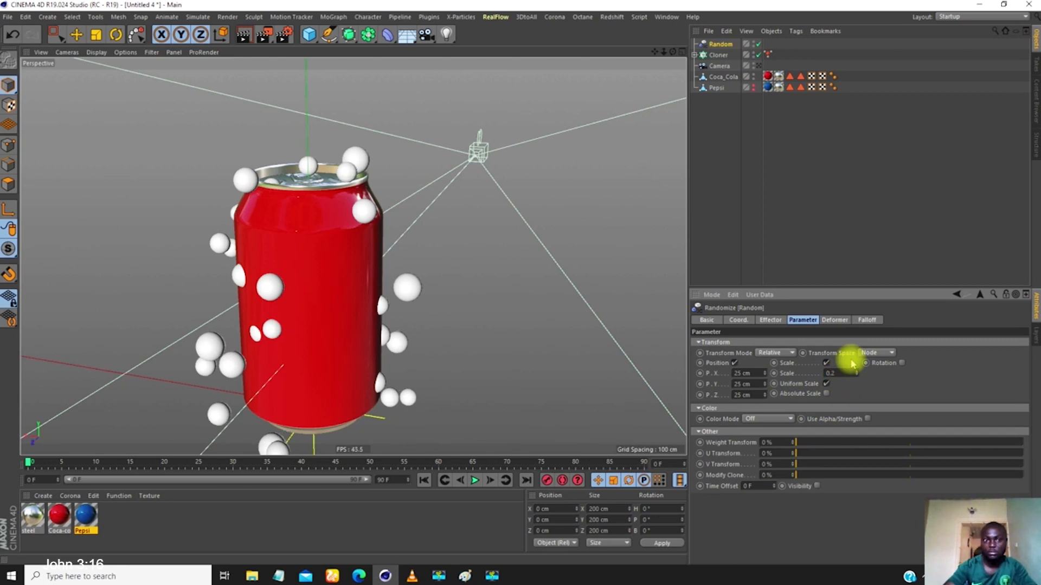
key("Return")
scroll(333, 321, "down", 3)
left_click_drag(329, 321, 543, 349, "alt")
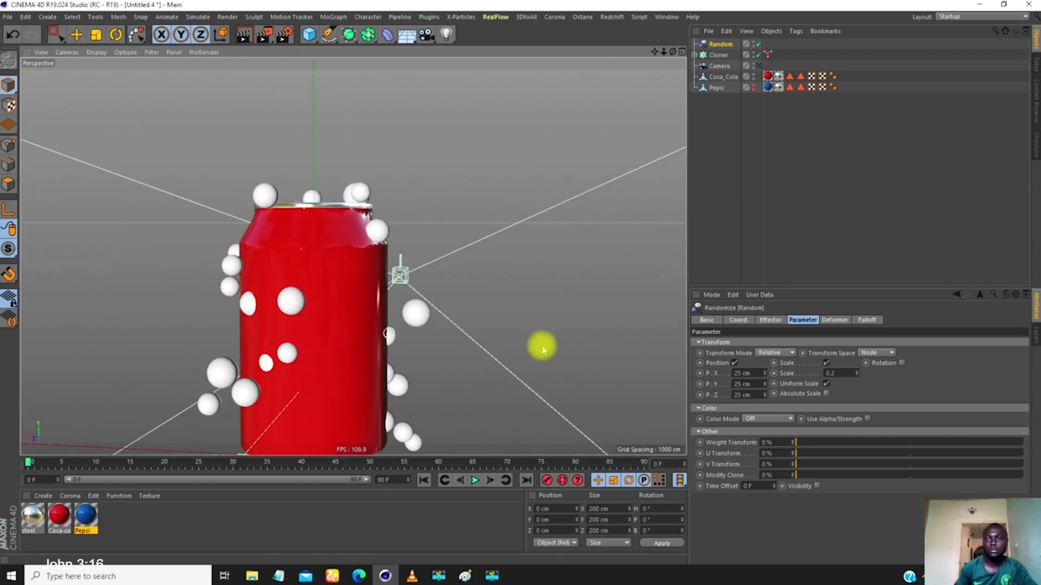
- Delete the Cloner's MoGraph Selection tag and clear the Cloner's Selection setting
left_click(764, 55)
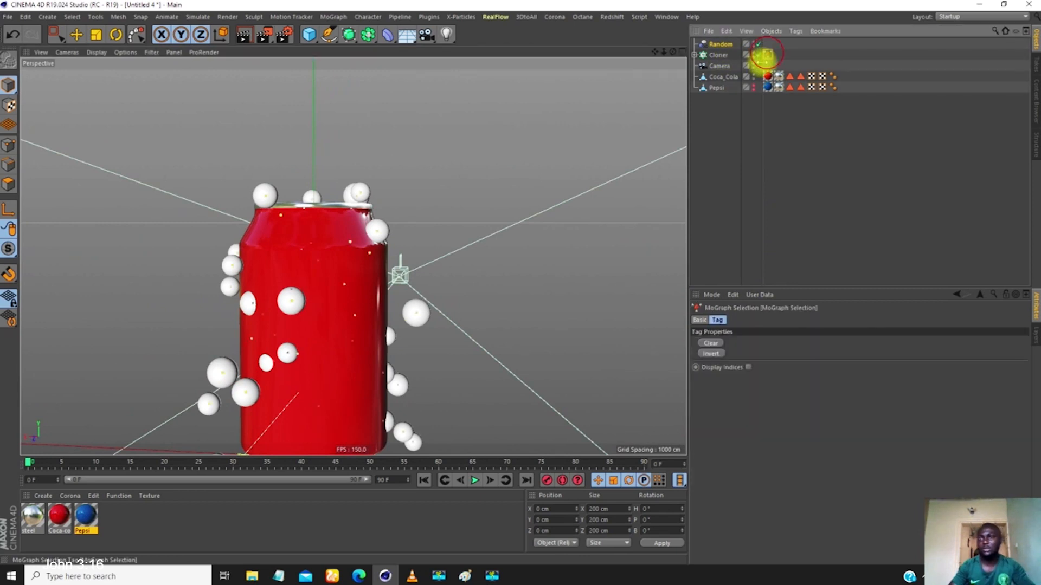
key("Delete")
left_click(719, 54)
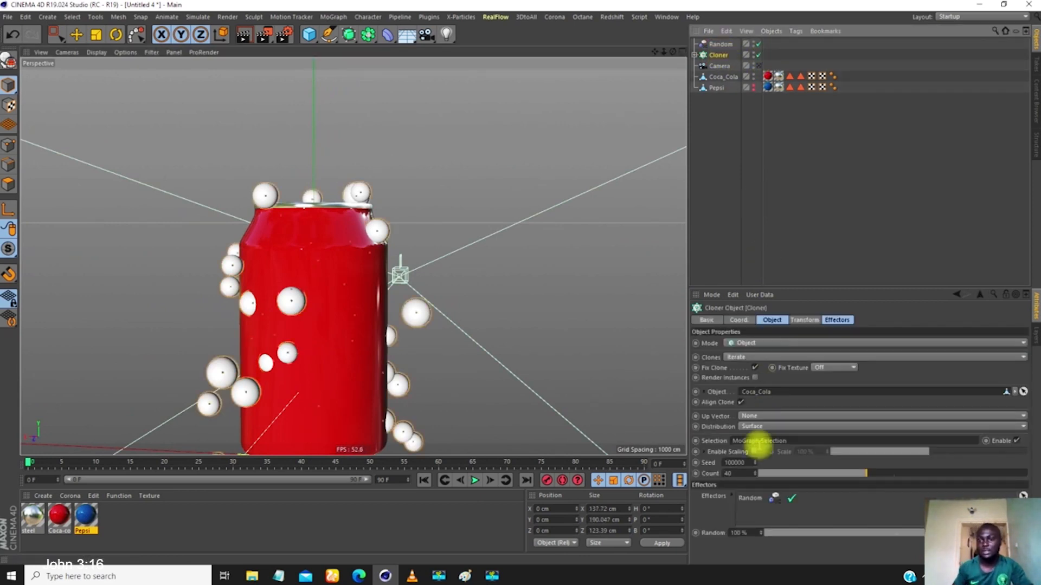
left_click(798, 443)
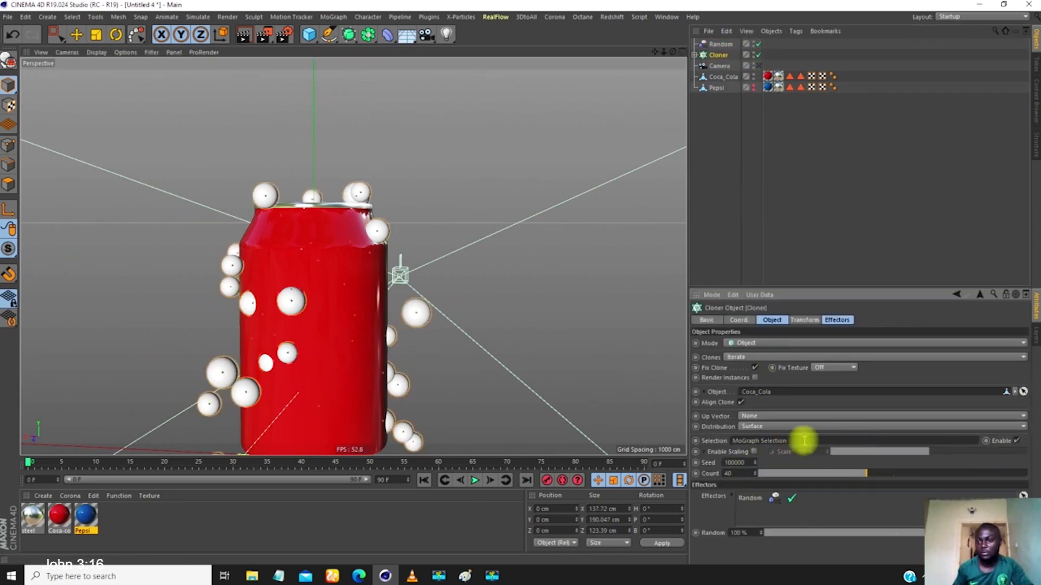
left_click_drag(706, 446, 604, 400)
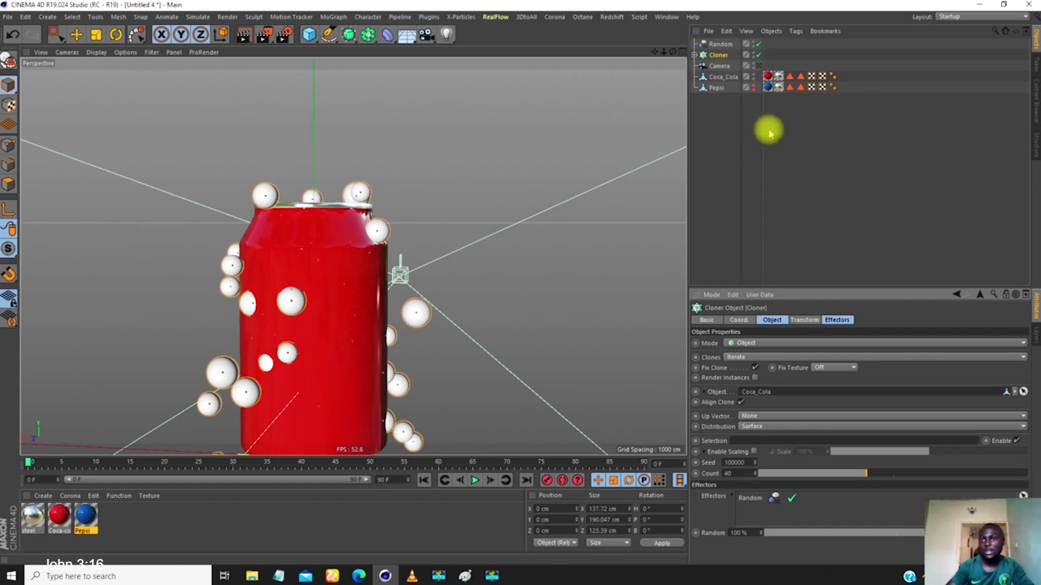
- Increase the Cloner's count to 50
left_click(736, 473)
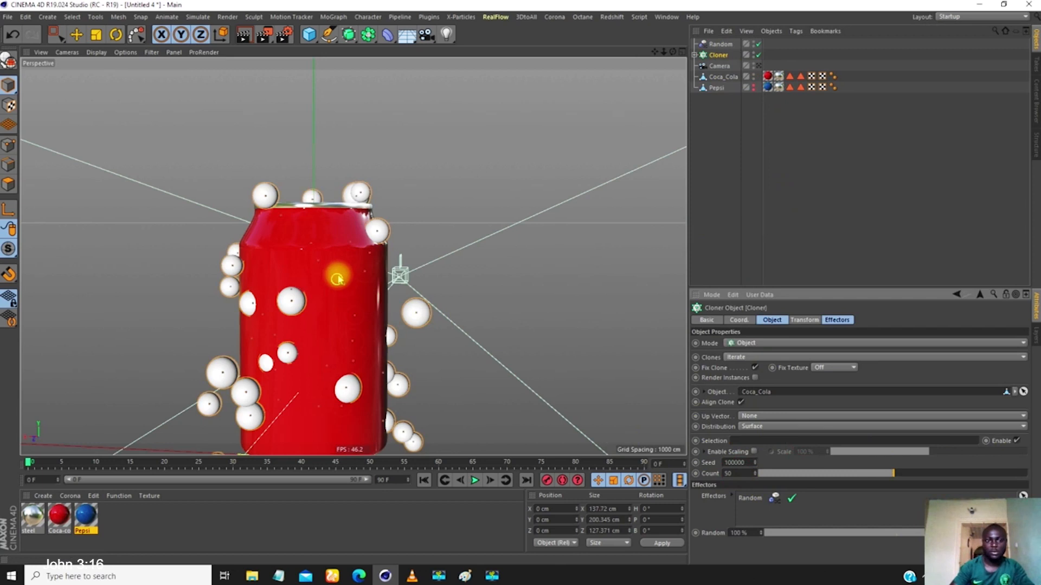
right_click_drag(337, 279, 325, 309, "alt")
left_click_drag(325, 309, 386, 297, "alt")
- Set the Random effector's position variation to 35 cm in X, Y and Z
left_click(724, 45)
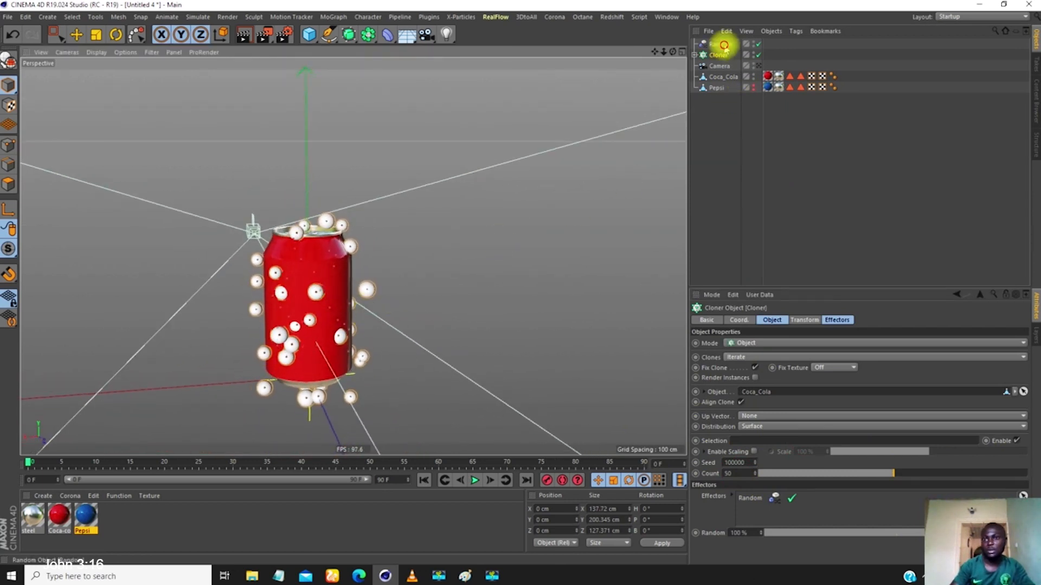
left_click(706, 351)
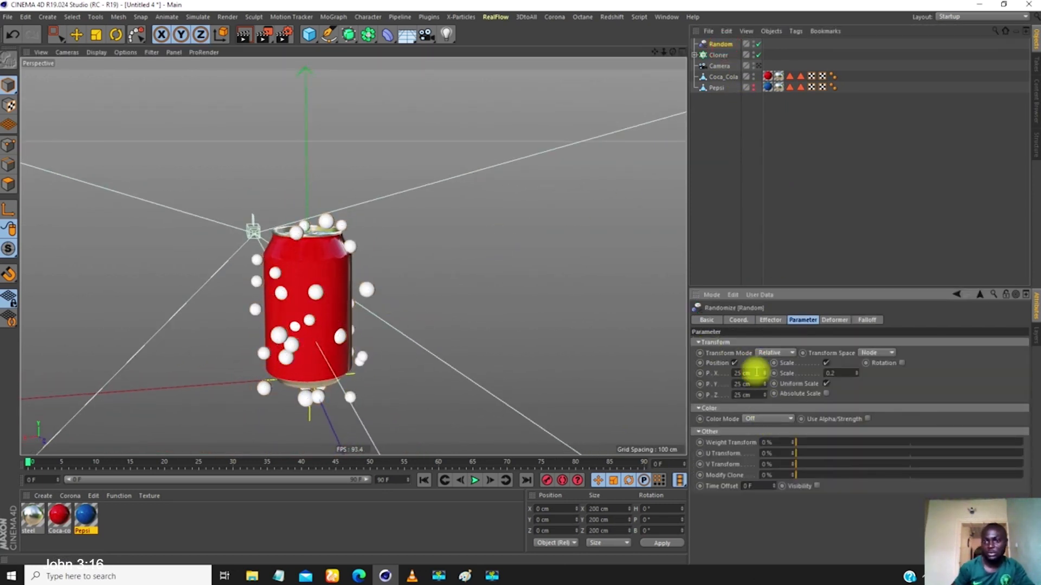
type("35")
key("Tab")
type("35")
key("Tab")
type("35")
key("Return")
- Examine the scattered spheres around the can from several sides
left_click_drag(355, 261, 305, 295, "alt")
scroll(328, 270, "up", 4)
left_click_drag(465, 161, 483, 262, "alt")
middle_click_drag(482, 263, 375, 264, "alt")
right_click_drag(369, 262, 417, 203, "alt")
left_click_drag(360, 263, 299, 284, "alt")
middle_click_drag(441, 276, 402, 223, "alt")
right_click_drag(379, 249, 338, 315, "alt")
left_click_drag(381, 269, 431, 259, "alt")
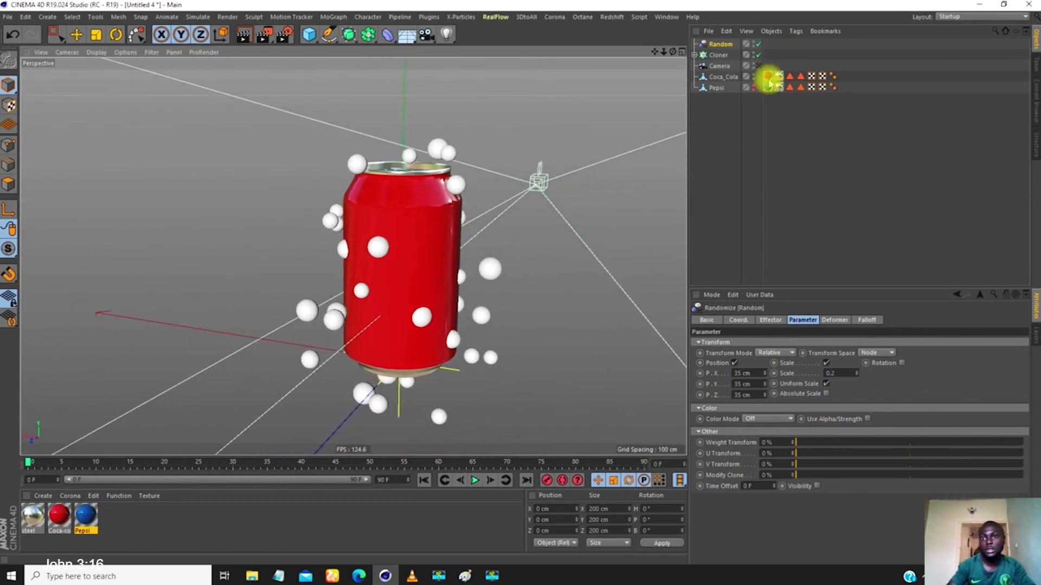
- Add a Push Apart effector to the Cloner and check how the spheres spread around the can
left_click(720, 54)
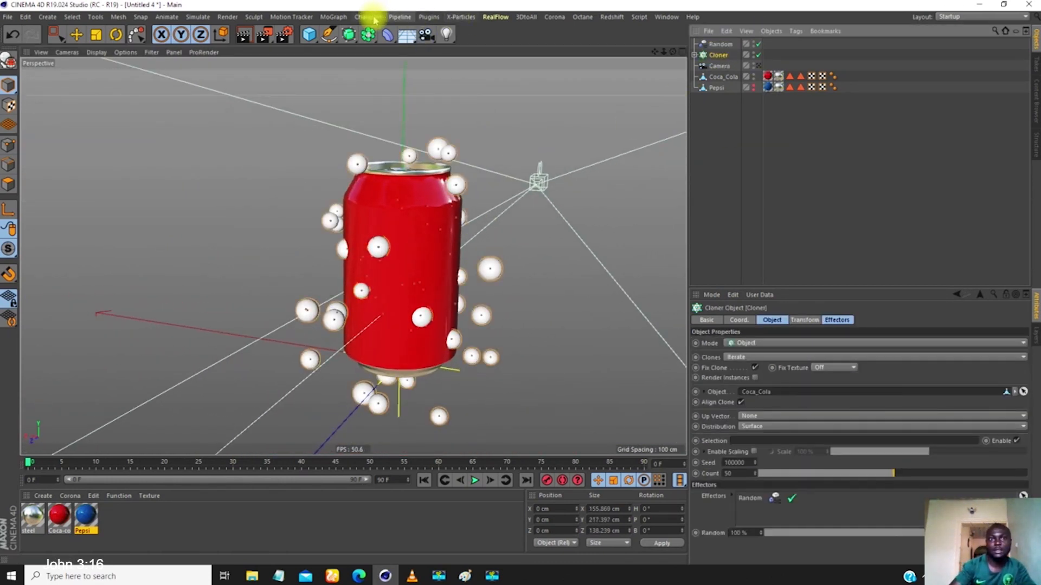
left_click(333, 17)
mouse_move(378, 36)
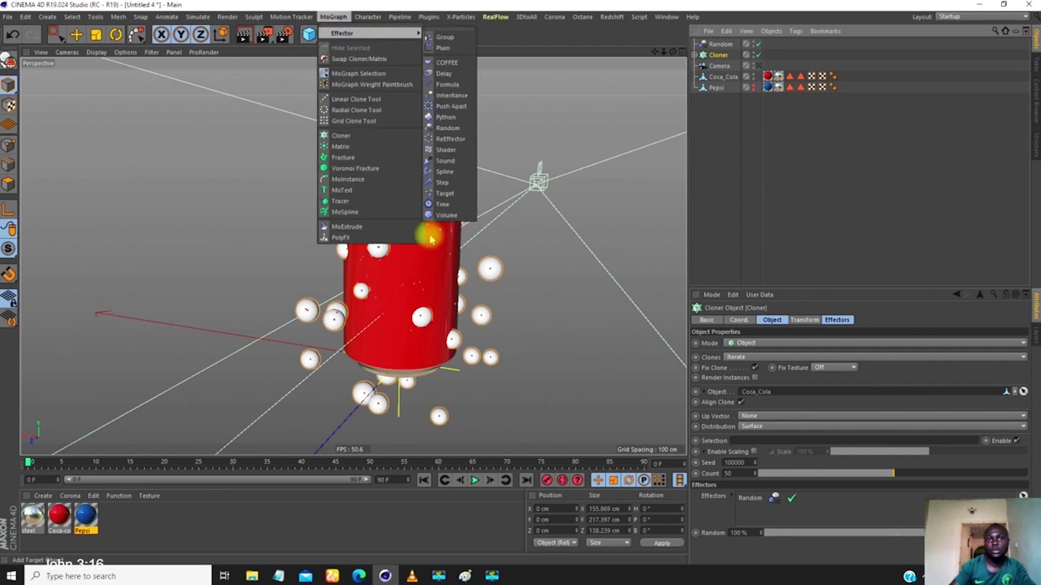
left_click(451, 106)
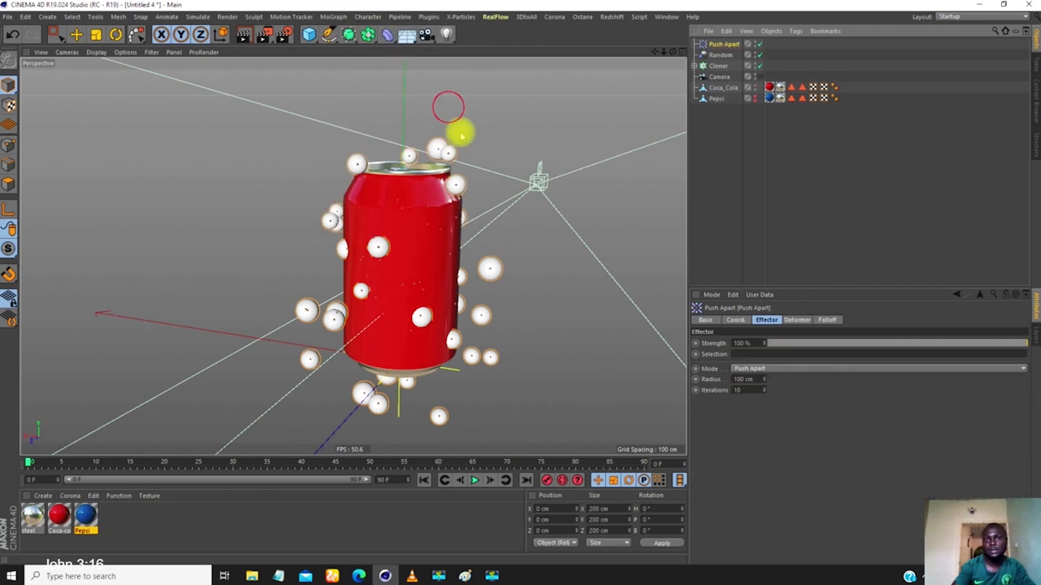
right_click_drag(391, 254, 334, 367, "alt")
left_click_drag(389, 247, 521, 258, "alt")
right_click_drag(383, 237, 346, 326, "alt")
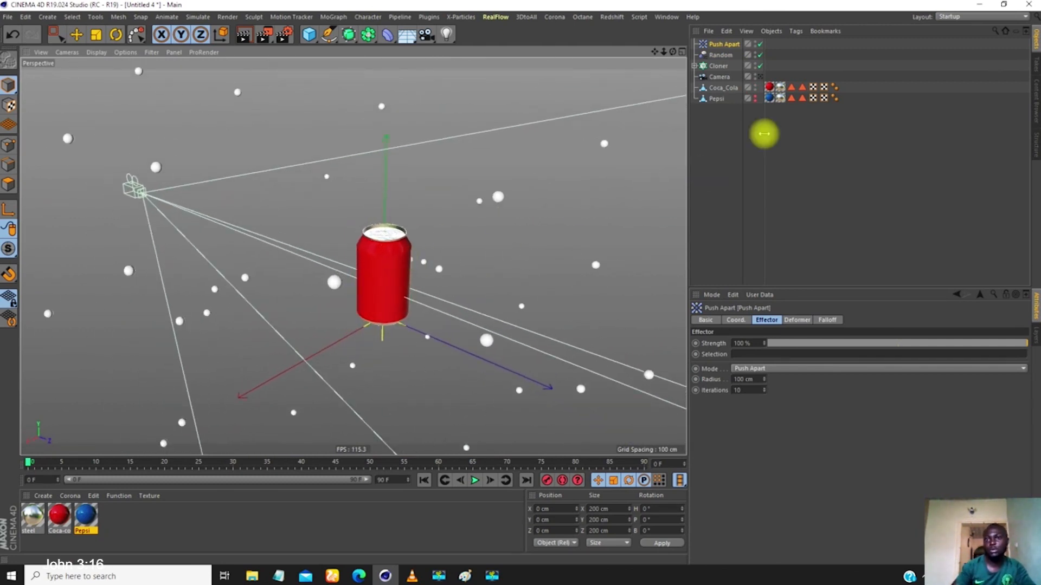
- Turn X-Ray back on for the Coca_Cola can and check its inside for spheres
left_click(723, 88)
left_click(759, 406)
right_click_drag(390, 253, 434, 201, "alt")
left_click_drag(407, 280, 374, 270, "alt")
right_click_drag(385, 274, 352, 321, "alt")
- Reduce the Push Apart effector's radius to 30 cm and check the spheres around and inside the can
left_click(724, 45)
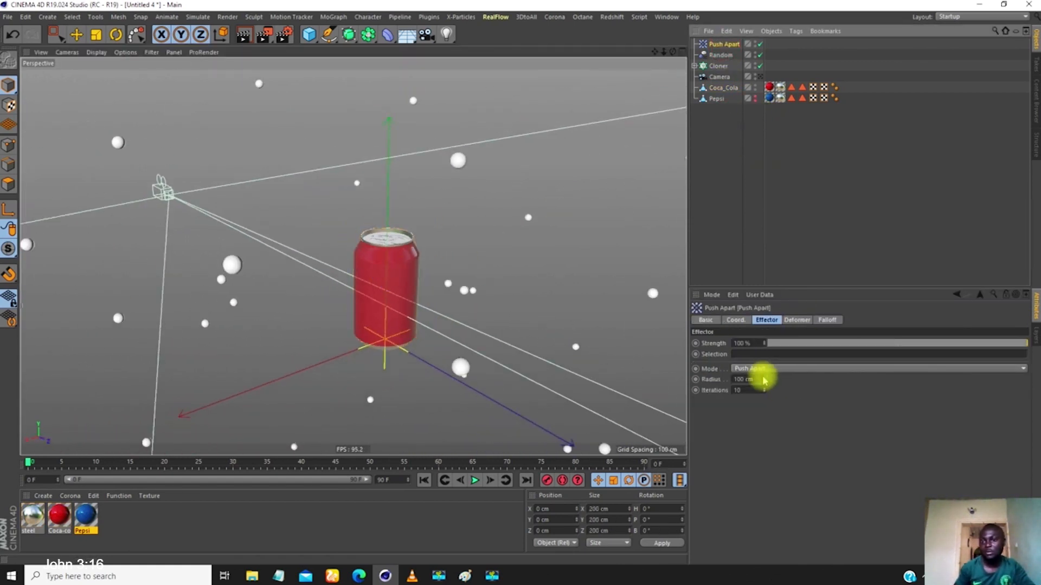
left_click_drag(765, 380, 765, 428)
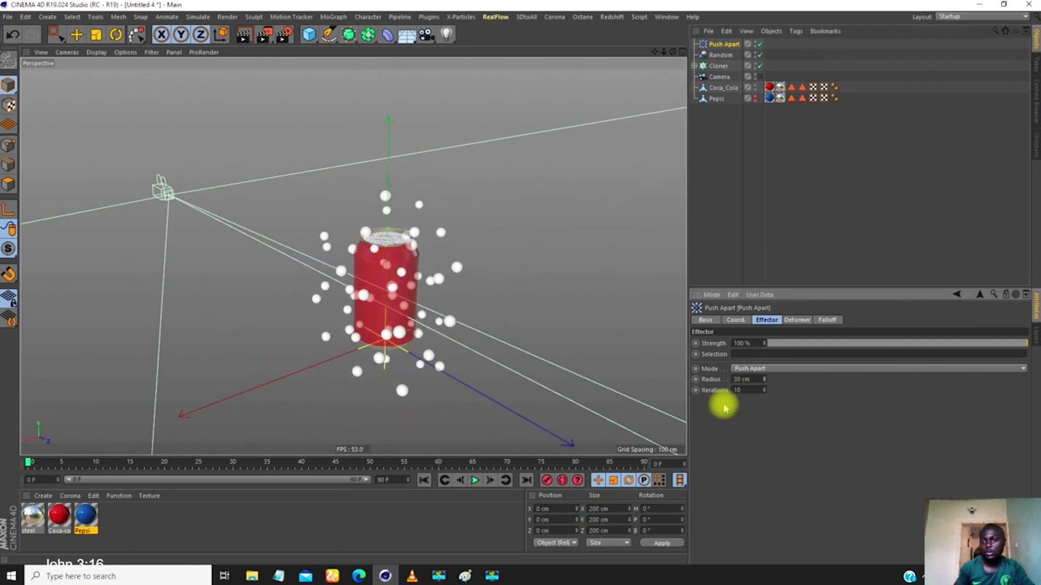
right_click_drag(381, 284, 425, 262, "alt")
left_click_drag(384, 301, 558, 308, "alt")
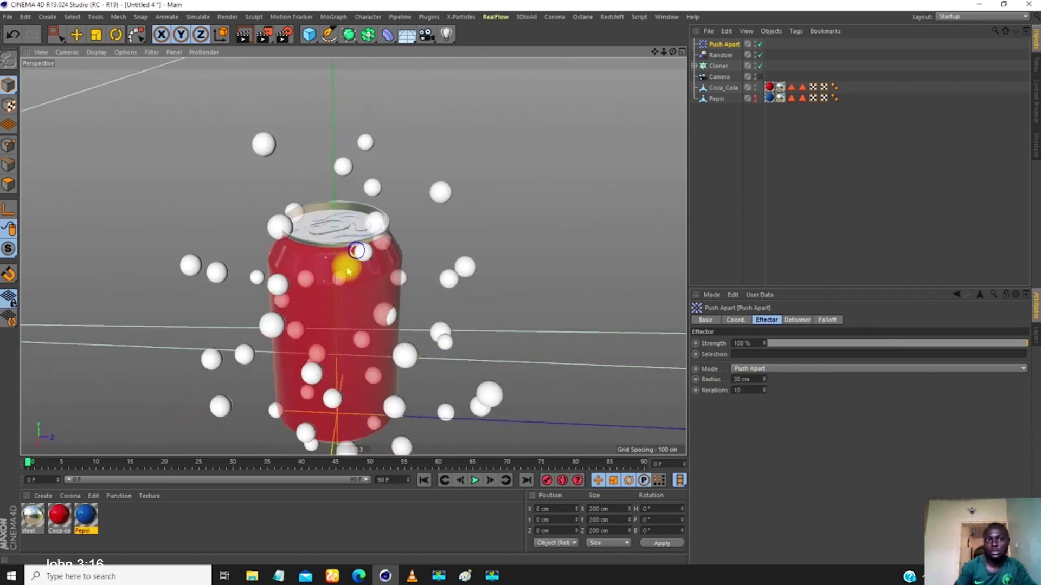
- Reduce the Push Apart effector's radius to 23 cm while checking the spheres around the can from different sides
right_click_drag(354, 258, 339, 303, "alt")
left_click_drag(339, 303, 379, 297, "alt")
right_click_drag(385, 285, 530, 286, "alt")
mouse_move(765, 381)
left_mouse_down()
mouse_move(765, 369)
mouse_move(761, 389)
left_mouse_up()
mouse_move(391, 239)
right_mouse_down("alt")
mouse_move(383, 233)
mouse_move(367, 286)
right_mouse_up("alt")
mouse_move(355, 315)
left_mouse_down("alt")
mouse_move(337, 261)
mouse_move(228, 275)
mouse_move(599, 342)
left_mouse_up("alt")
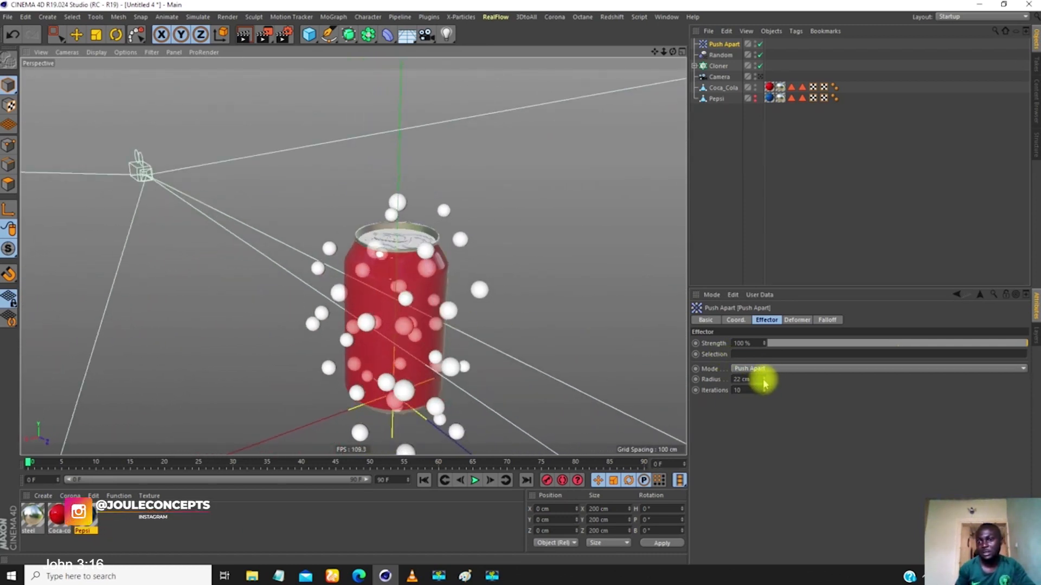
left_click(764, 382)
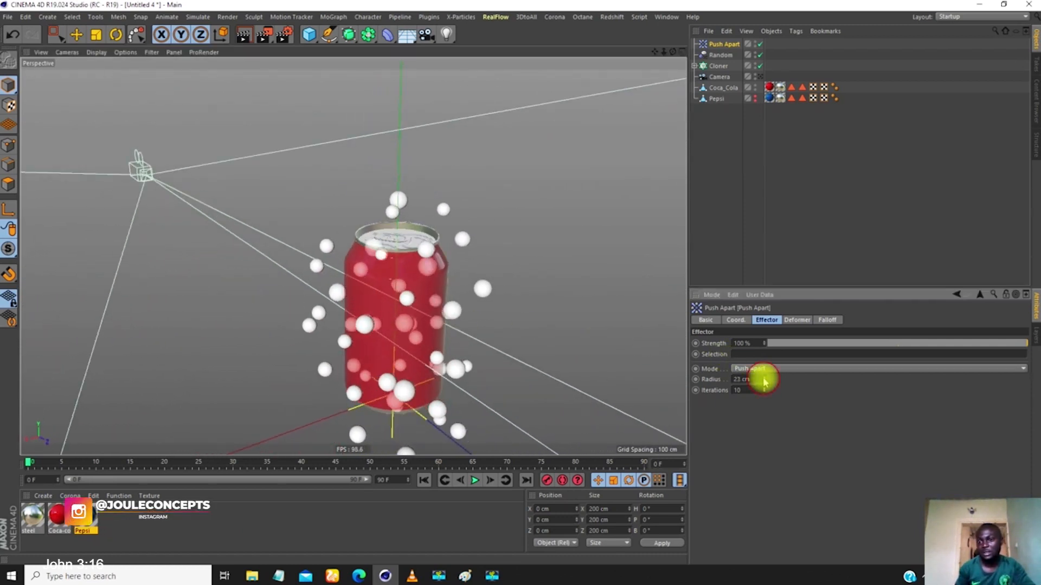
- Rename the Push Apart effector as Distance
double_click(724, 46)
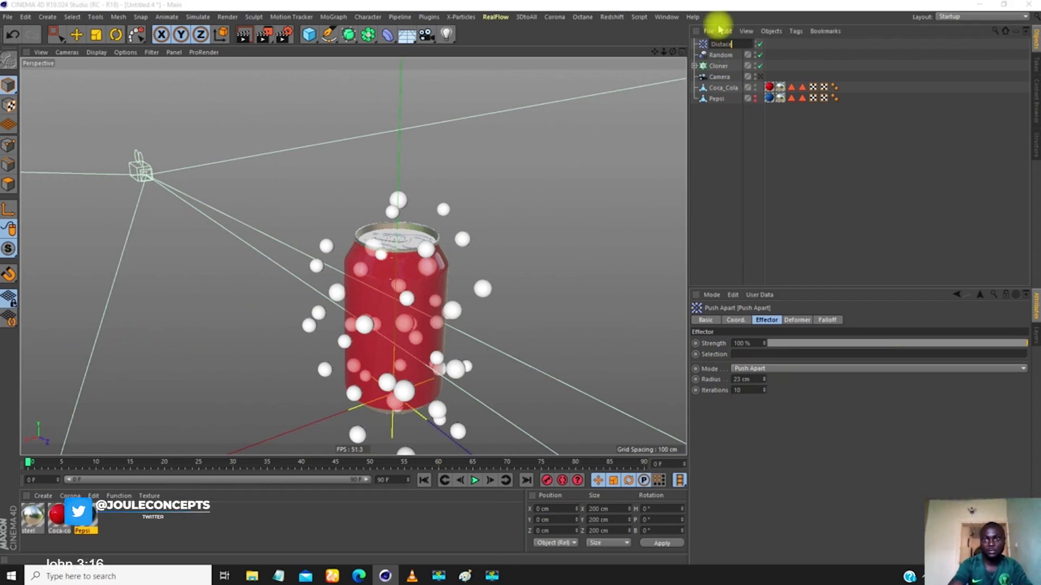
key("Return")
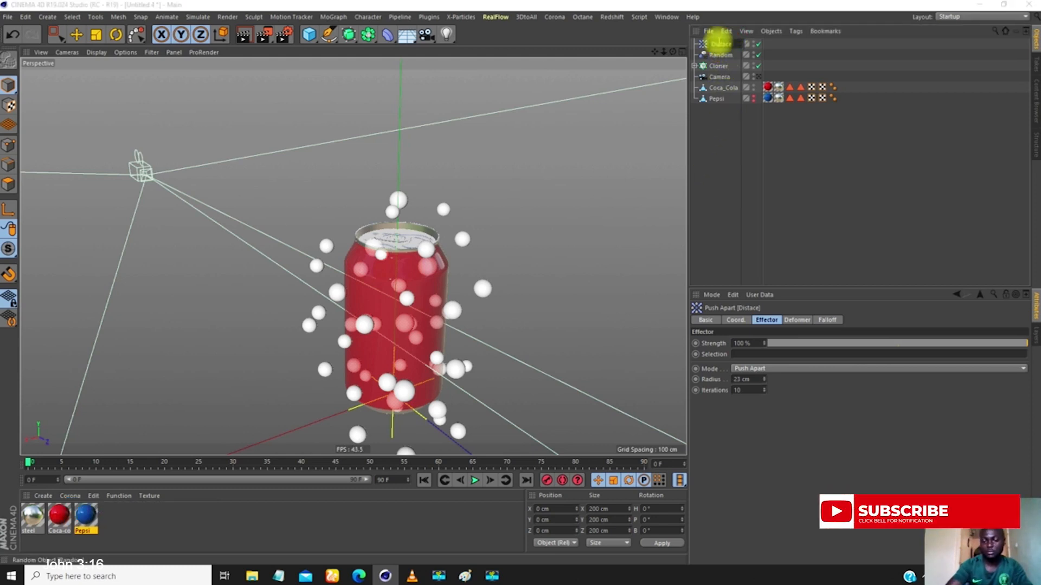
key("Return")
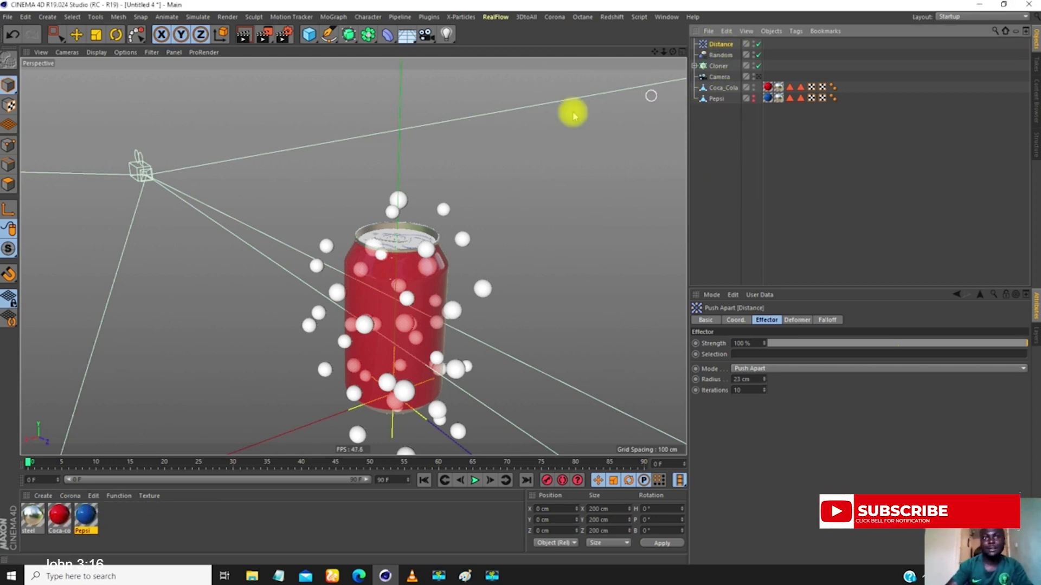
- Add a second Push Apart effector to the Cloner and set its mode to Scale Apart
left_click(716, 66)
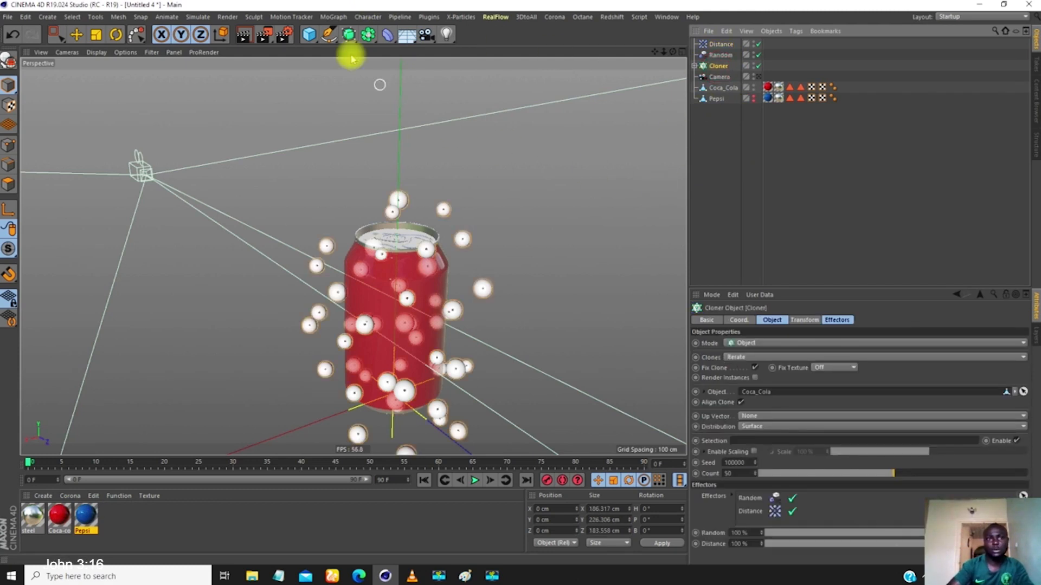
left_click(298, 17)
mouse_move(374, 33)
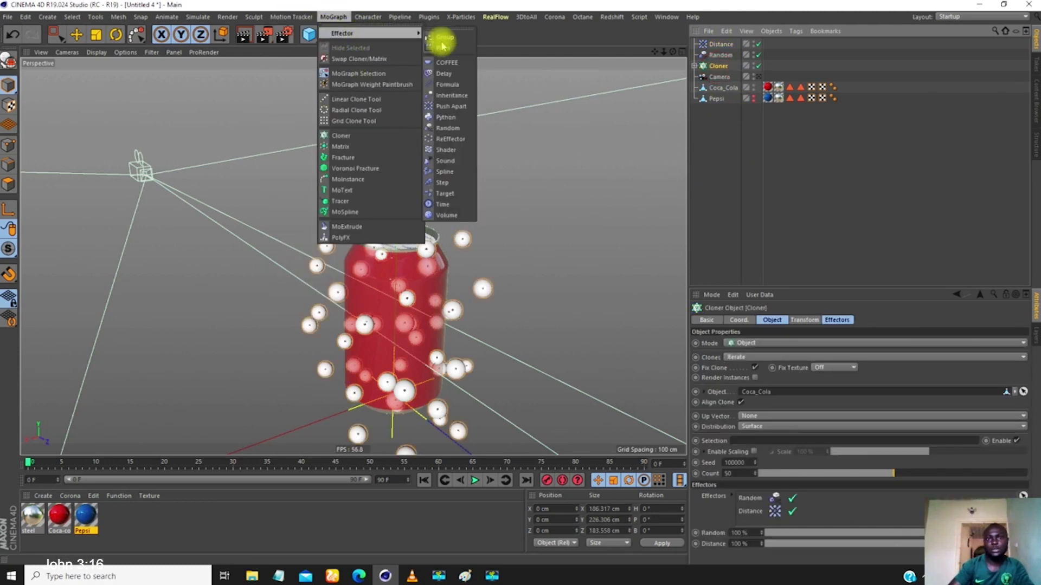
left_click(450, 106)
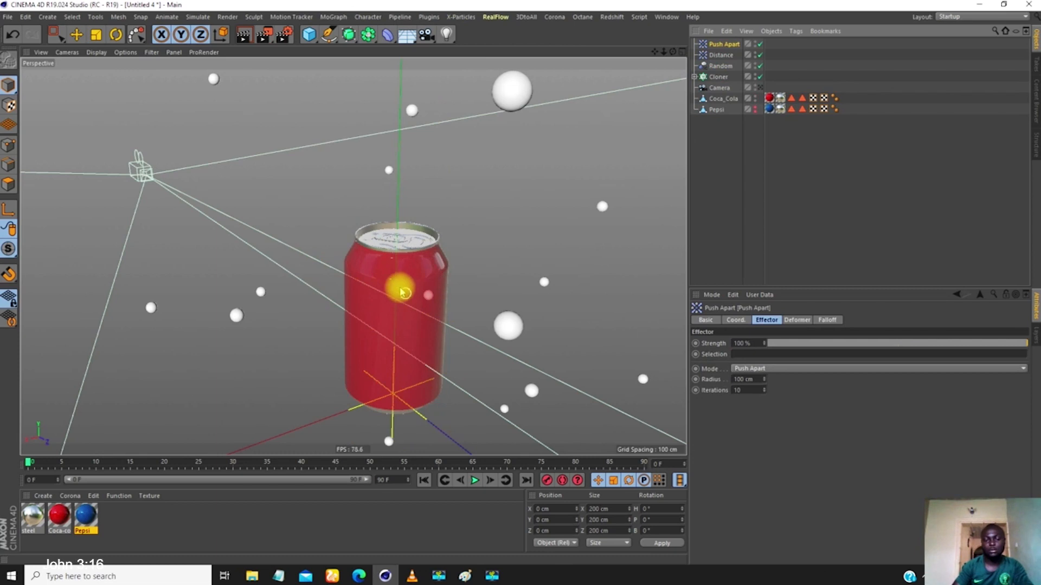
scroll(396, 304, "down", 1)
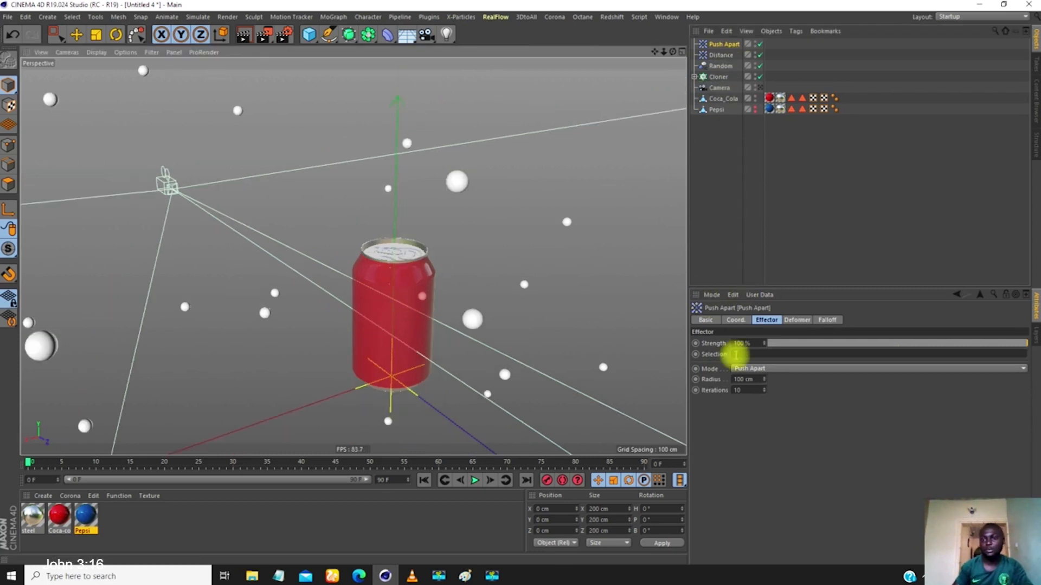
left_click(748, 368)
left_click(755, 401)
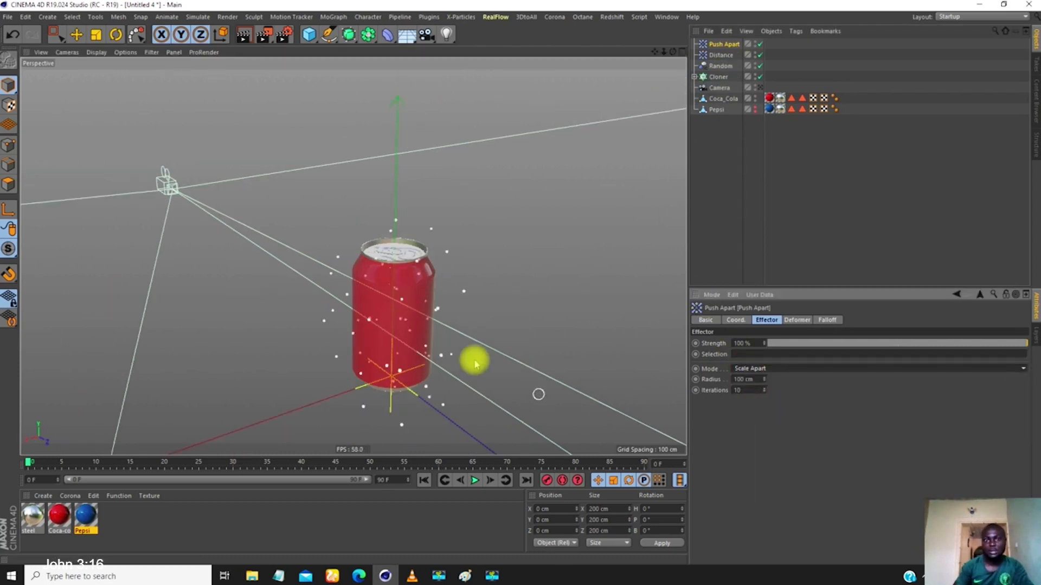
- Set the Scale Apart effector's radius to 30 cm, checking the sphere sizes around the can
scroll(411, 295, "up", 1)
scroll(401, 298, "up", 4)
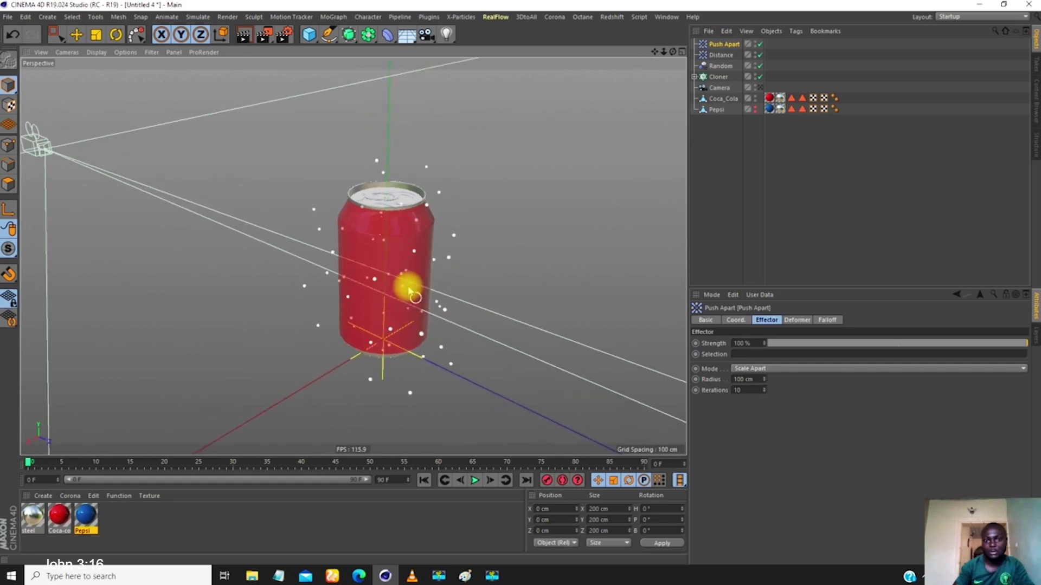
left_click_drag(764, 379, 755, 430)
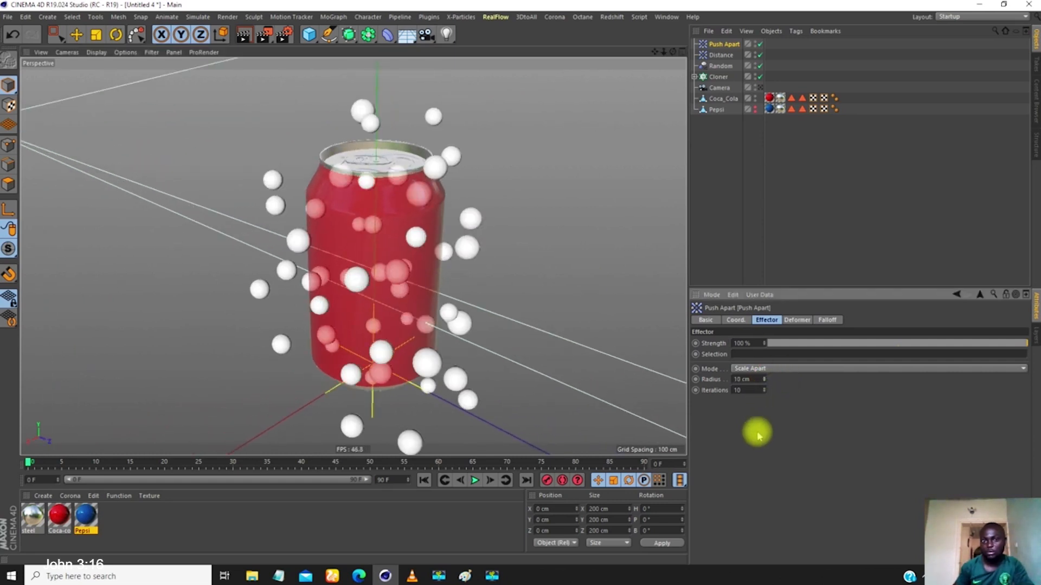
mouse_move(765, 391)
left_mouse_down()
mouse_move(762, 367)
mouse_move(768, 378)
left_mouse_up()
left_click_drag(369, 252, 523, 223, "alt")
left_click(749, 379)
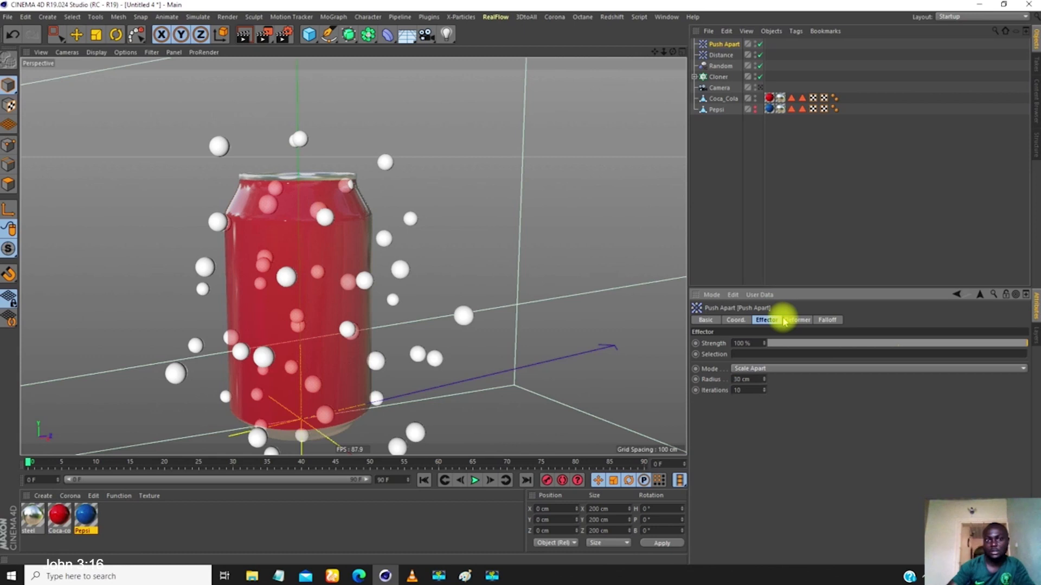
- Rename the Scale Apart effector as Scale
left_click(721, 54)
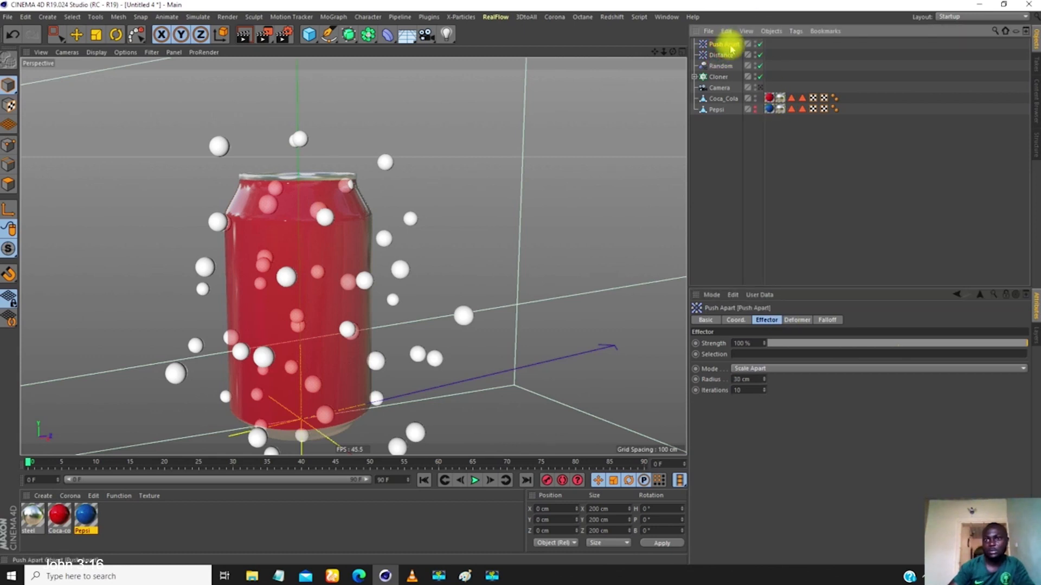
double_click(729, 44)
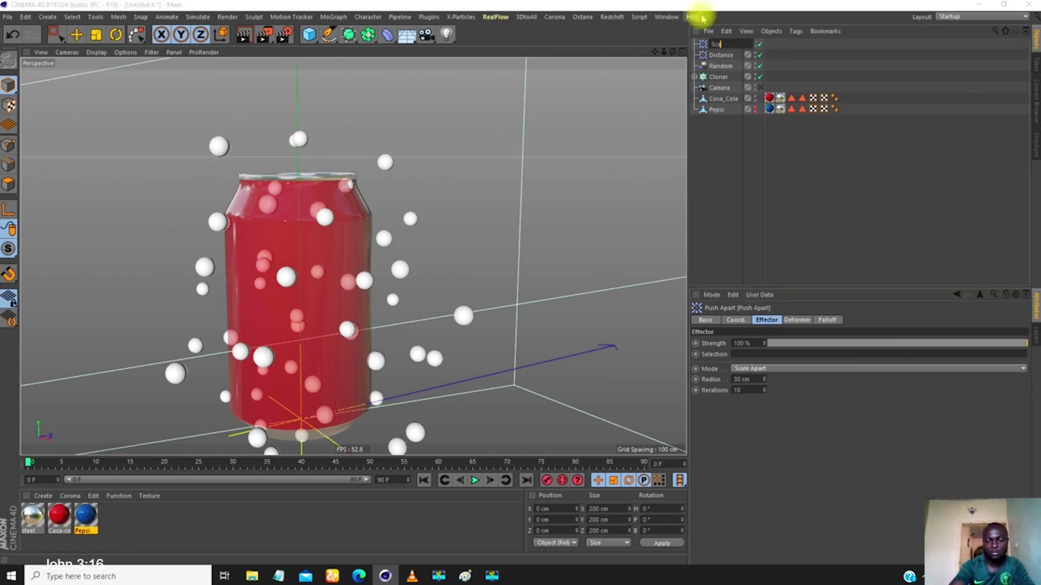
key("Return")
- Try different radii for the Distance effector, settle on 20 cm and check the spheres around the can
left_click(721, 56)
left_click(749, 379)
type("1")
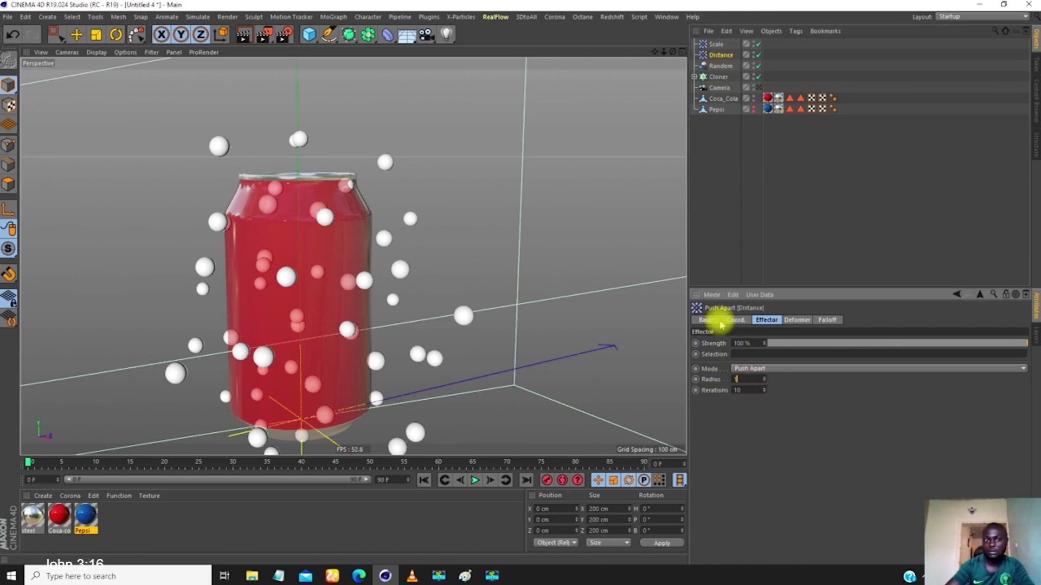
type("0")
key("Return")
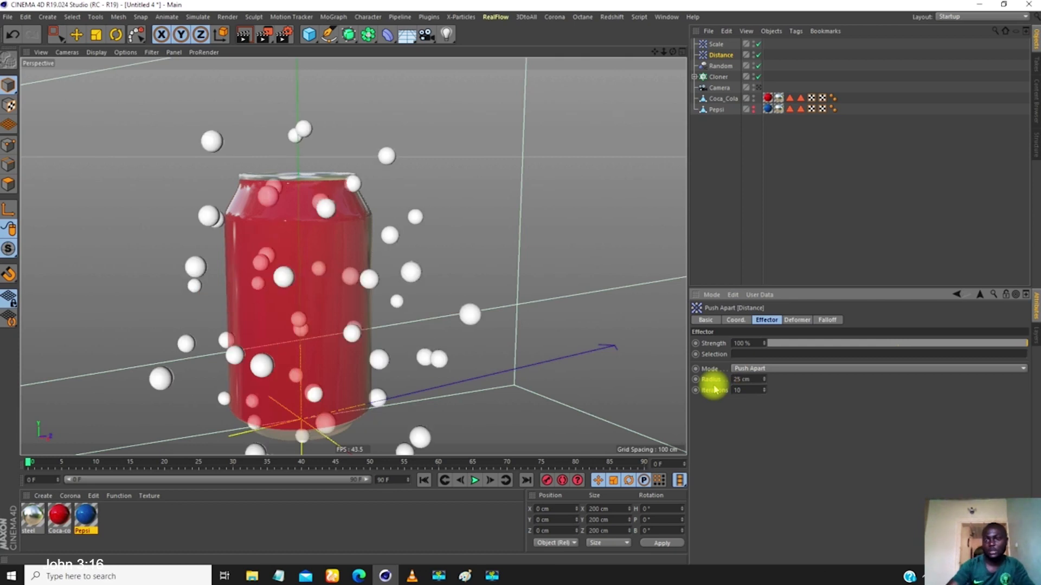
type("2")
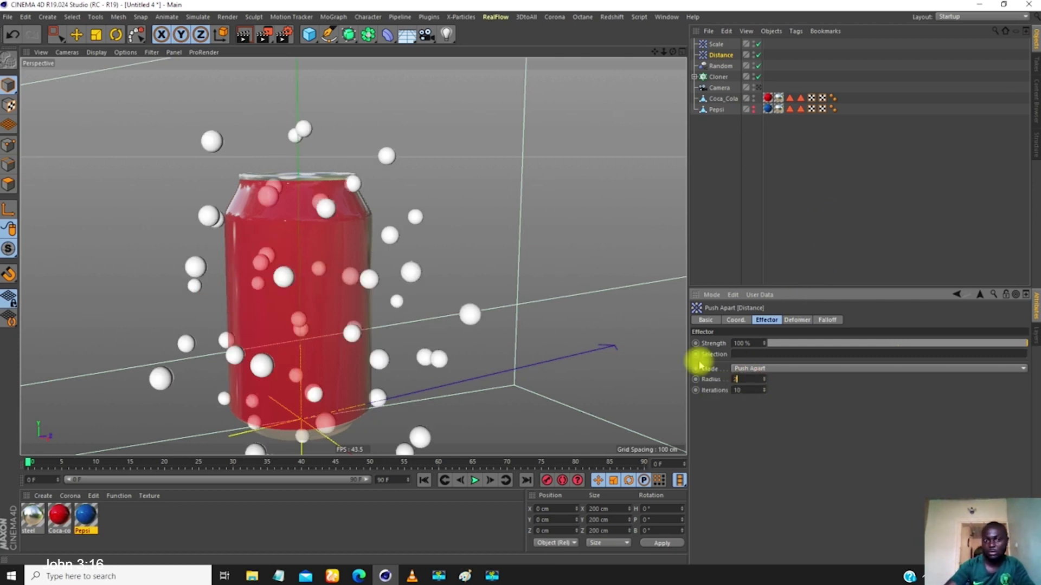
type("0")
key("Return")
left_click_drag(355, 256, 524, 215, "alt")
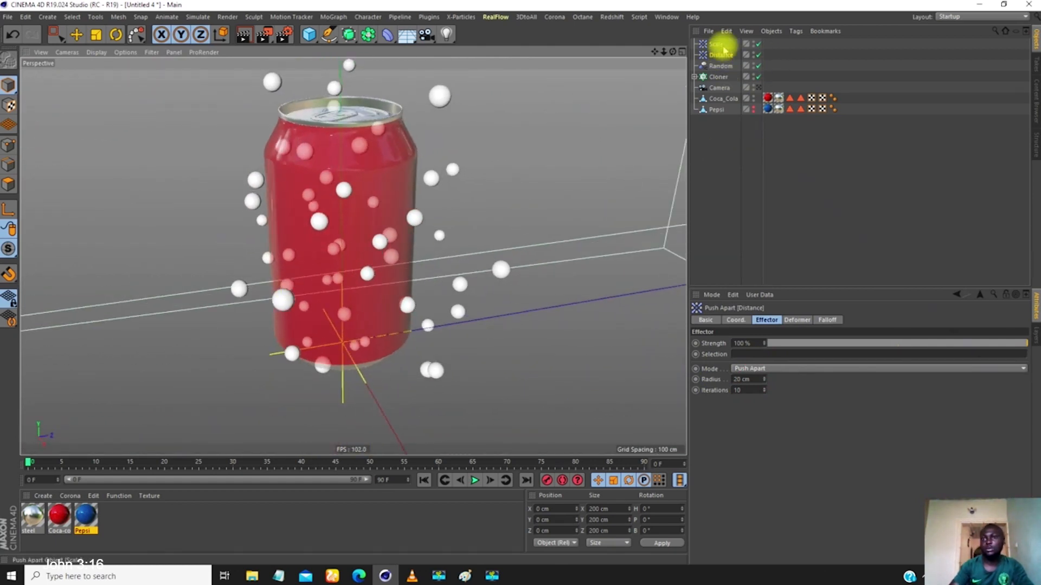
- Set the Random effector's X, Y and Z position offsets to 25 cm each
left_click(721, 65)
left_click(746, 373)
type("25")
key("Tab")
type("25")
key("Tab")
type("25")
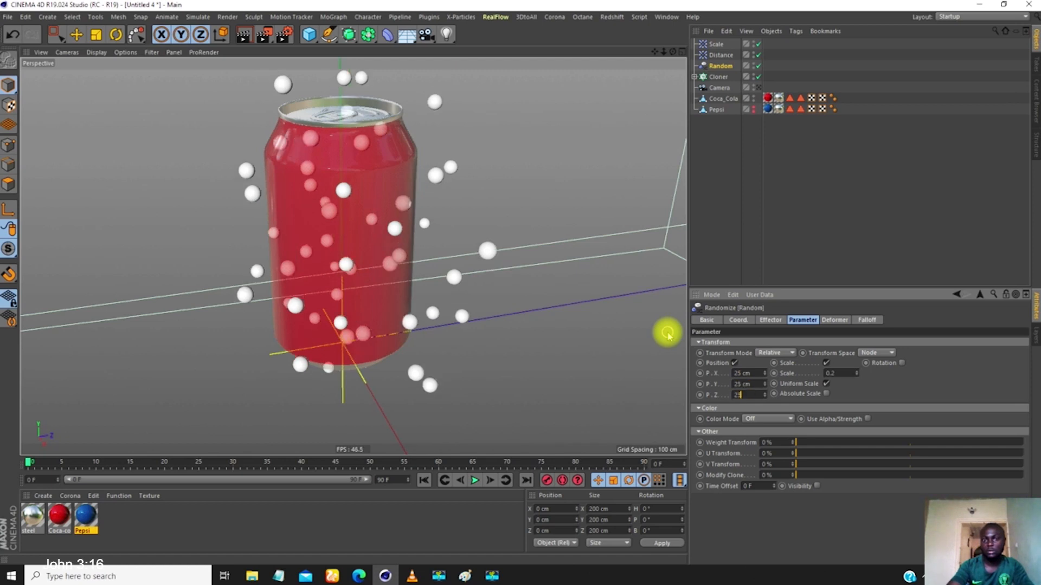
key("Return")
- Examine the spread of the spheres around the whole can from several sides and distances
mouse_move(295, 230)
left_mouse_down("alt")
mouse_move(362, 192)
mouse_move(468, 188)
mouse_move(330, 205)
mouse_move(307, 227)
left_mouse_up("alt")
mouse_move(307, 227)
right_mouse_down("alt")
mouse_move(281, 281)
mouse_move(325, 228)
right_mouse_up("alt")
left_click_drag(324, 228, 367, 203, "alt")
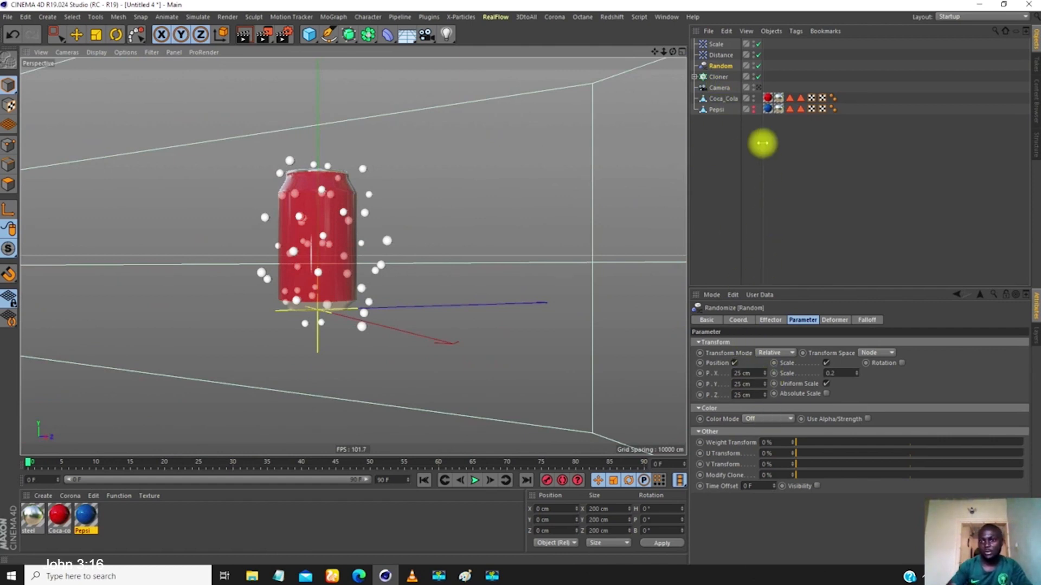
scroll(332, 216, "up", 3)
mouse_move(336, 223)
left_mouse_down("alt")
mouse_move(347, 226)
mouse_move(333, 229)
left_mouse_up("alt")
right_click_drag(358, 226, 337, 252, "alt")
mouse_move(350, 212)
left_mouse_down("alt")
mouse_move(353, 239)
mouse_move(362, 205)
left_mouse_up("alt")
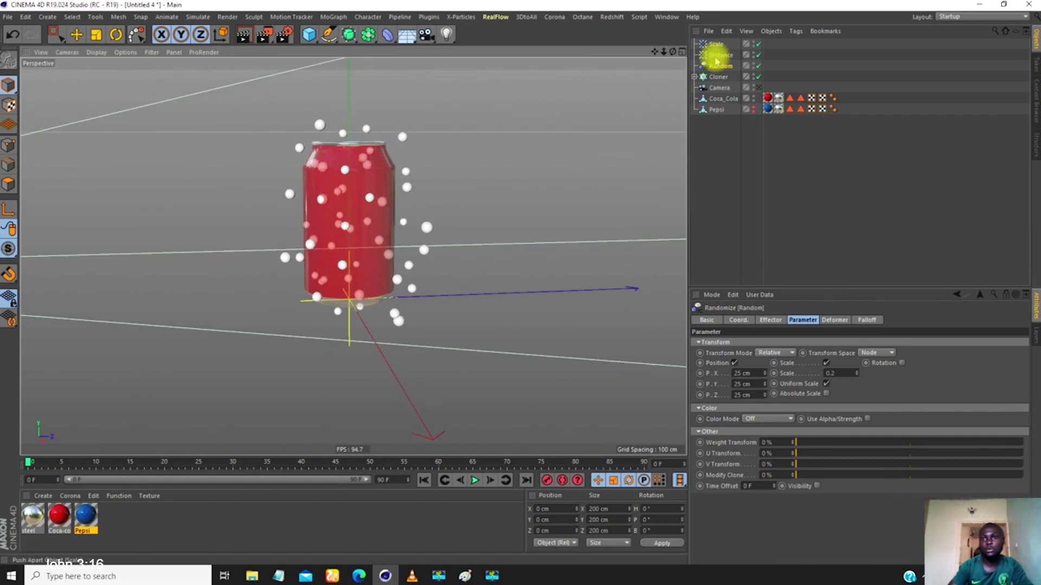
- Group the Cloner with its Random, Distance and Scale effectors under a null
left_click(694, 76)
left_click(695, 76)
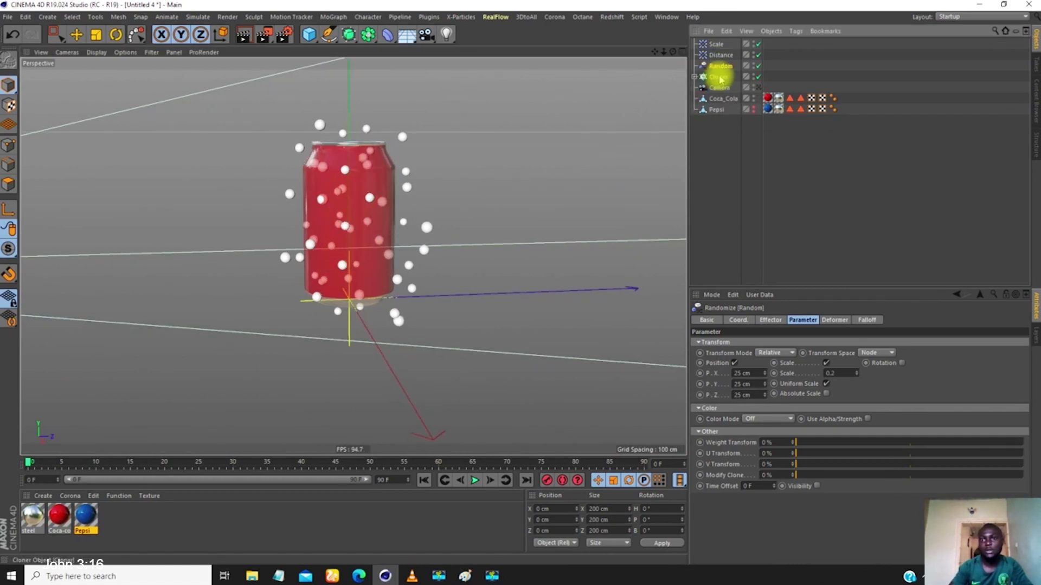
left_click(719, 76)
left_click(719, 66, "ctrl")
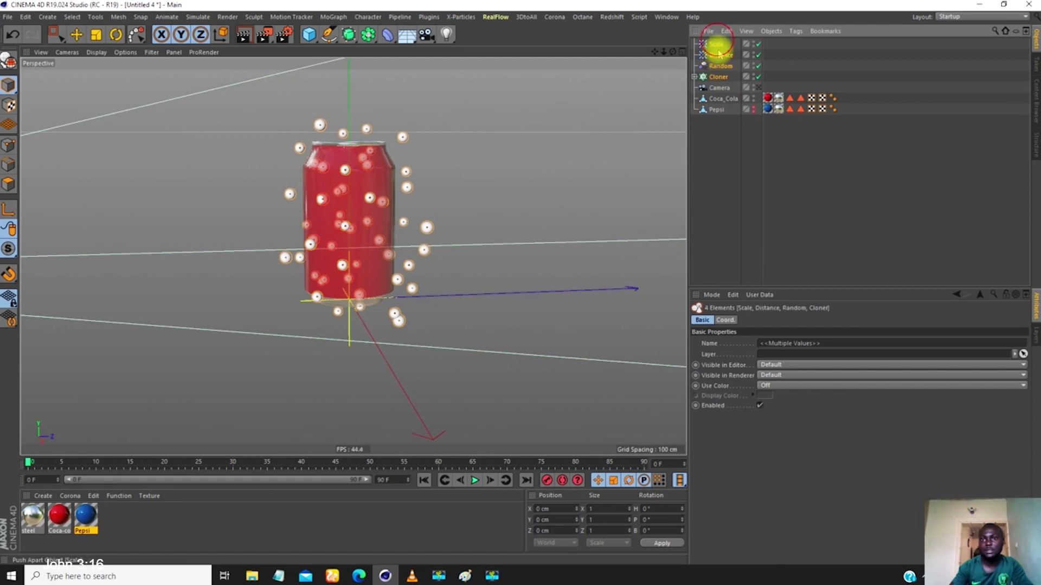
key("alt+g")
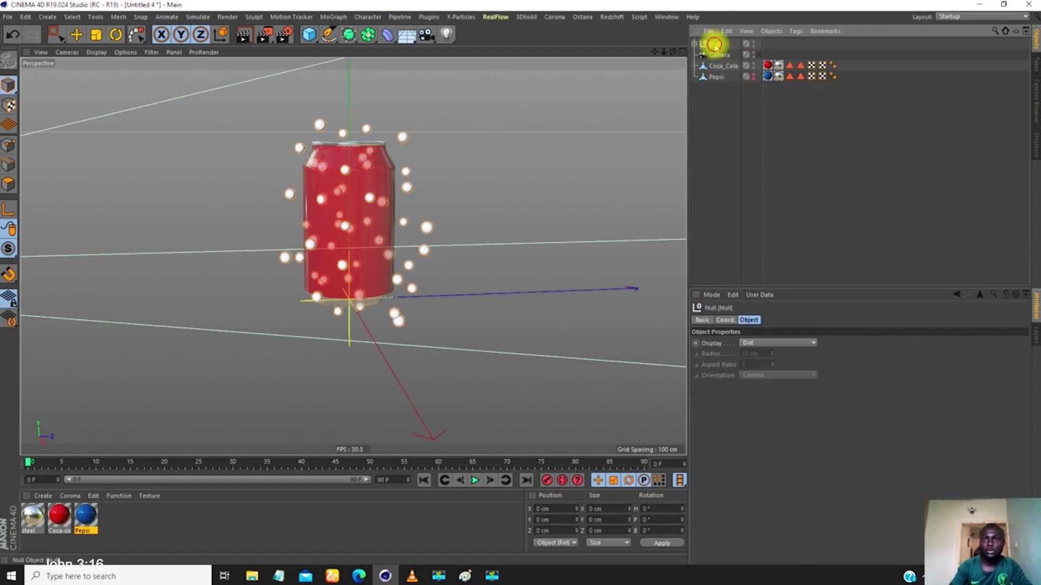
double_click(715, 43)
- Rename the Coca_Cola object as Can Red
left_click(727, 66)
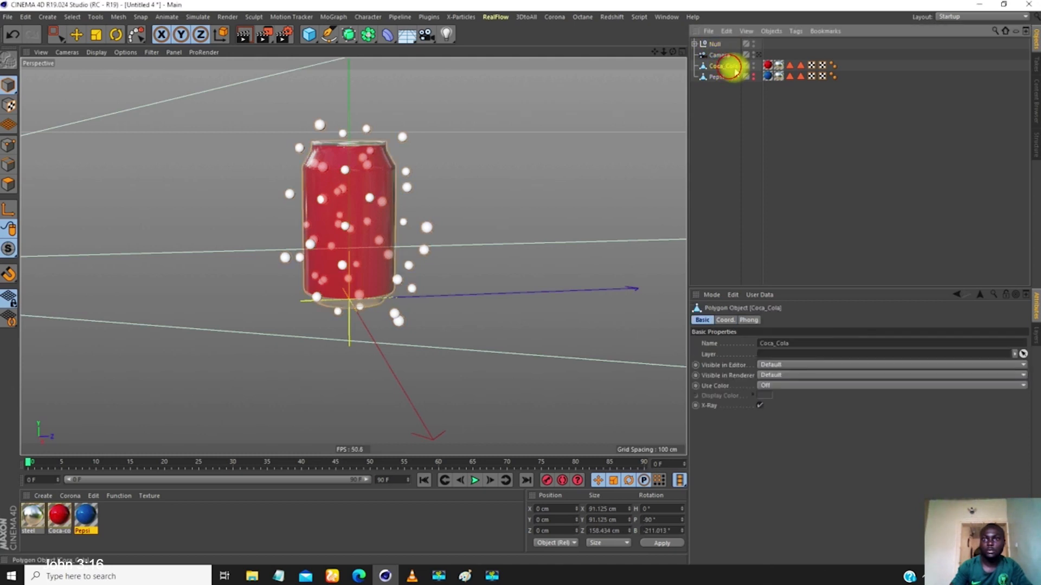
double_click(729, 65)
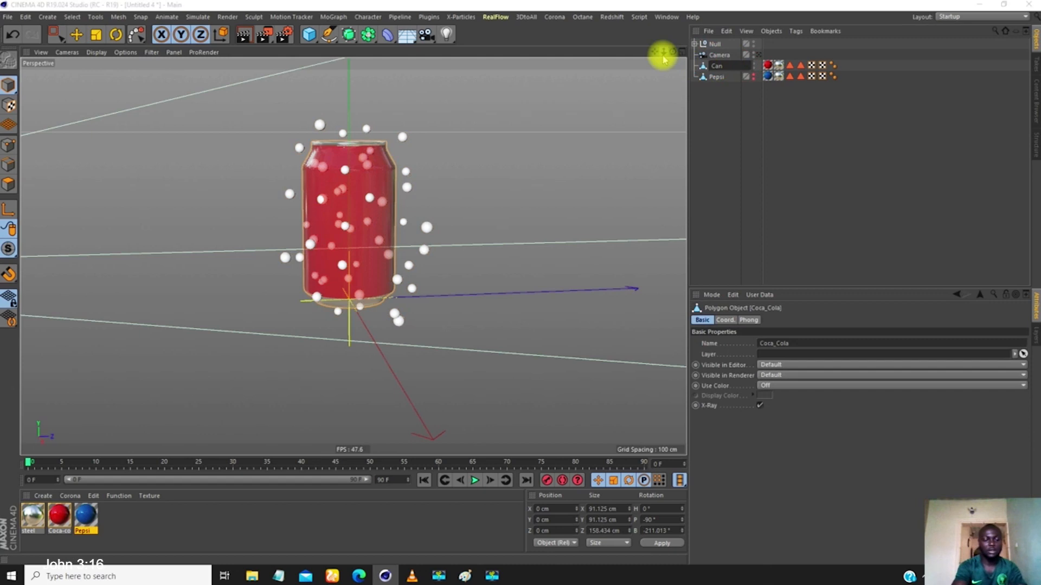
type("Can Red")
key("Return")
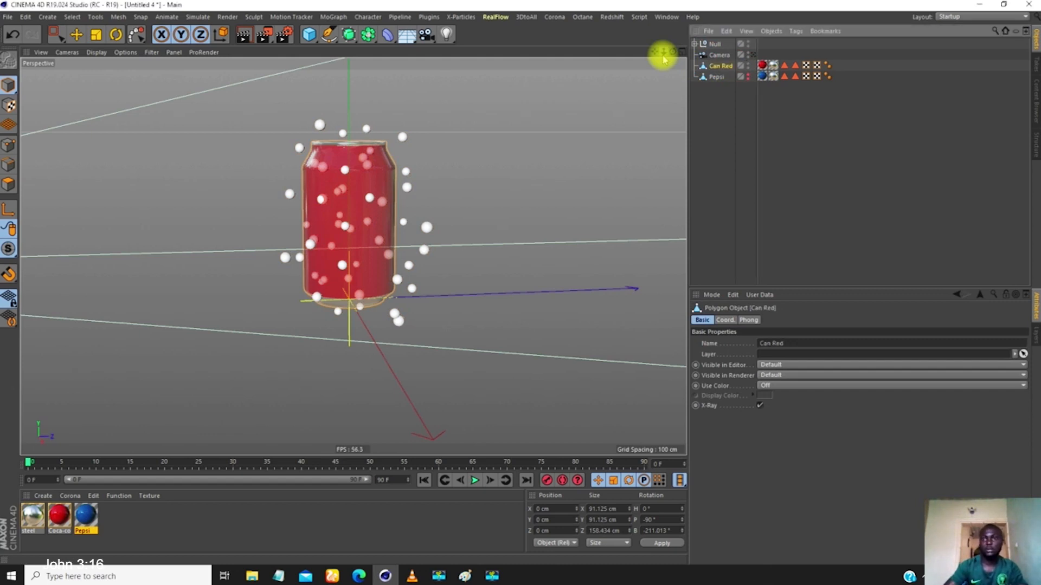
- Rename the Pepsi object as CAN Blue
left_click(720, 77)
double_click(720, 77)
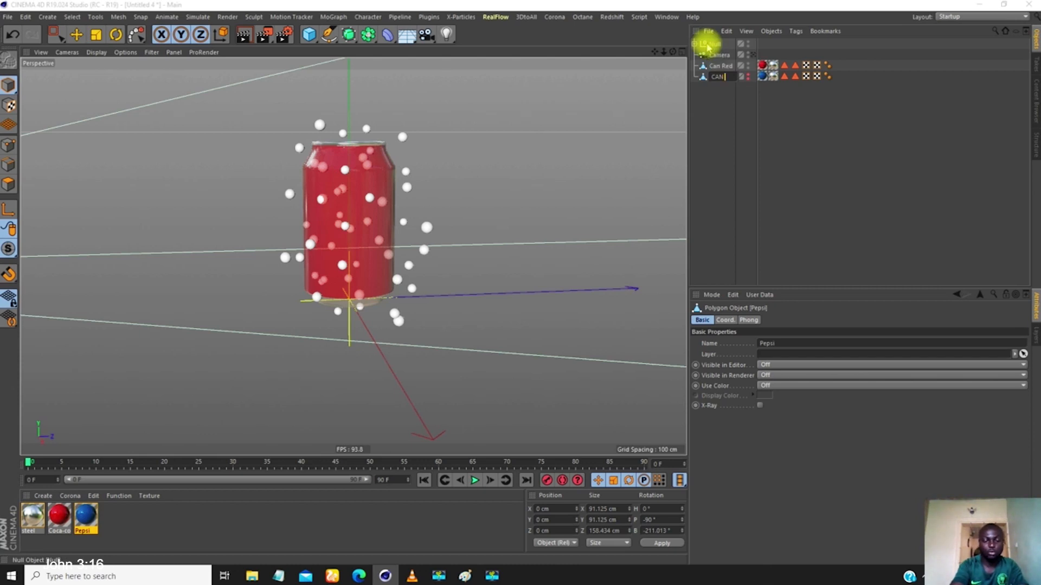
type("CAN Blue")
key("Return")
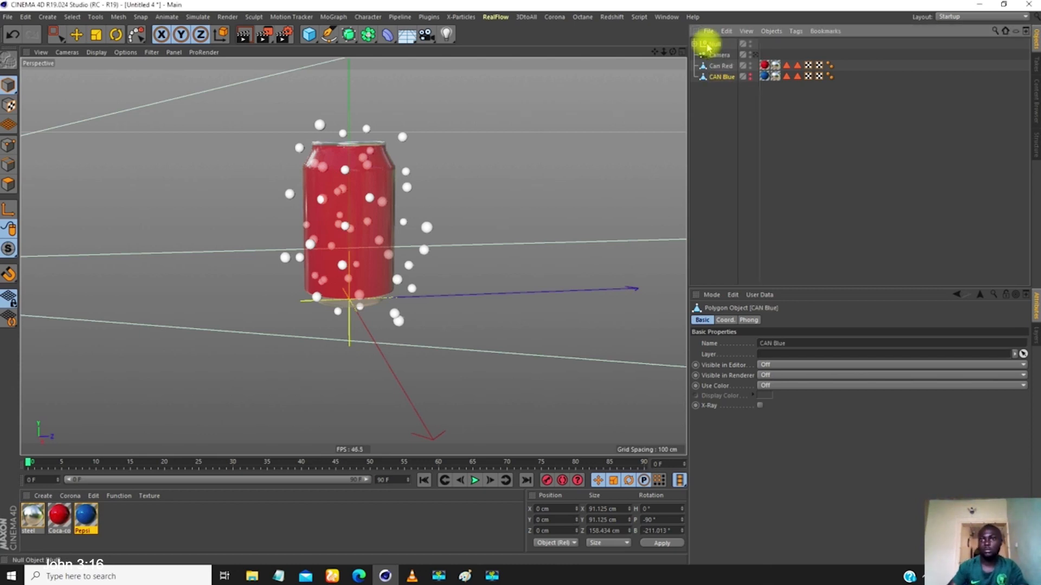
- Change the red can's name to CAN Red with capital letters, matching the blue can's naming
double_click(717, 67)
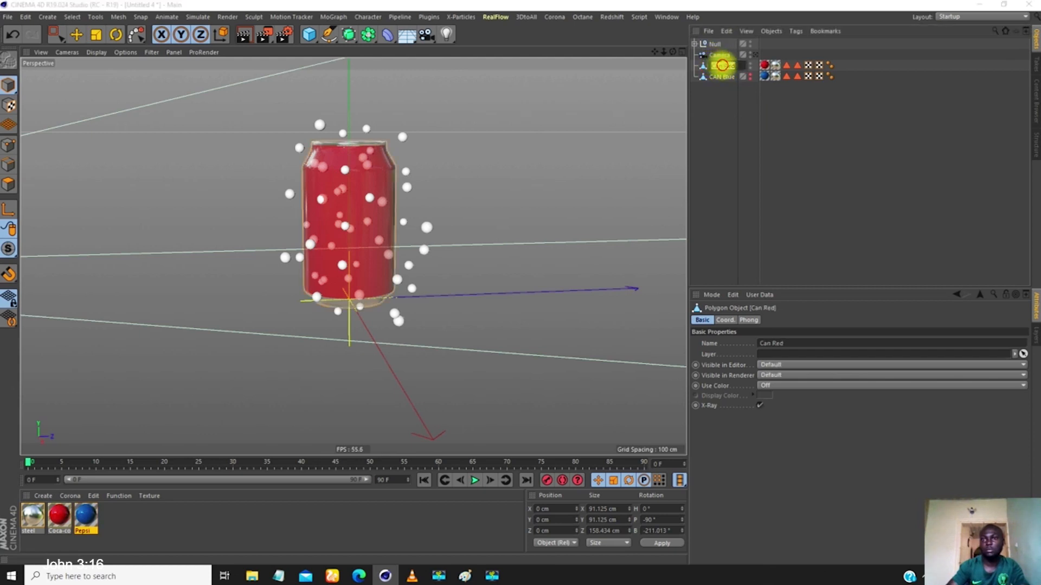
type("CAN")
key("Return")
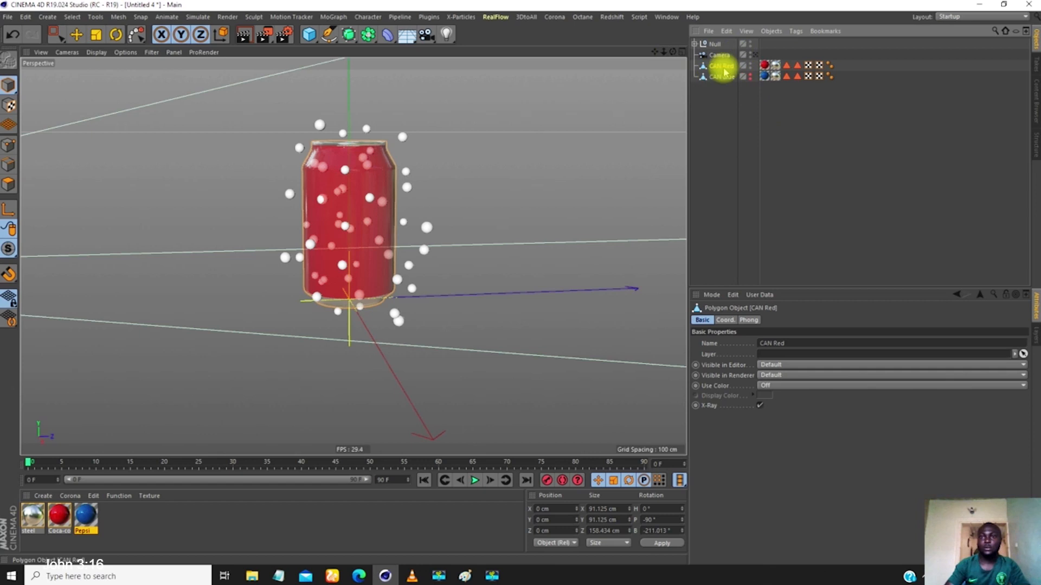
- Rename the null holding the Cloner and its effectors as Red Setup
left_click(714, 48)
double_click(717, 44)
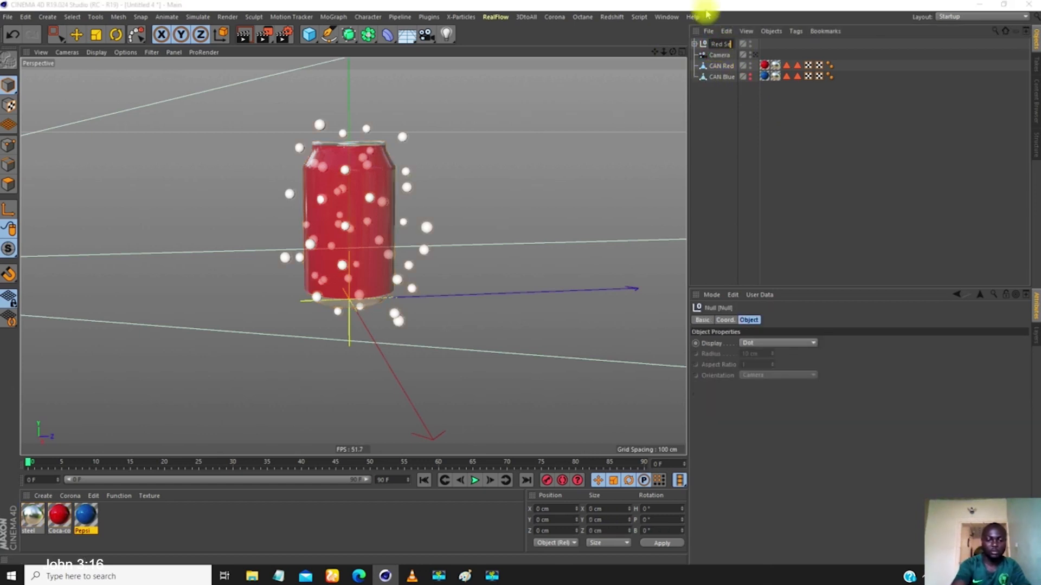
type("Setup4")
key("Return")
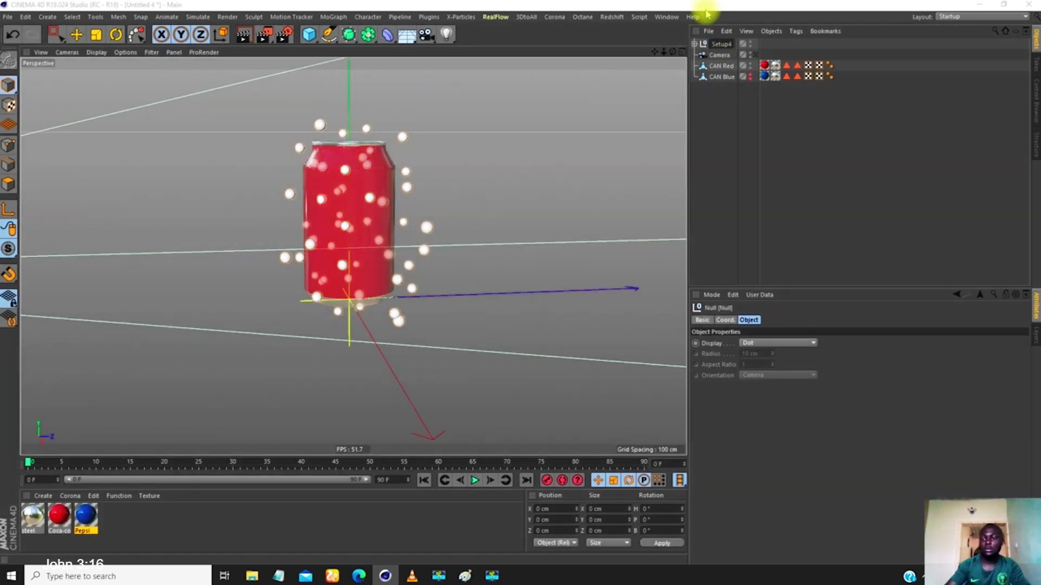
key("Return")
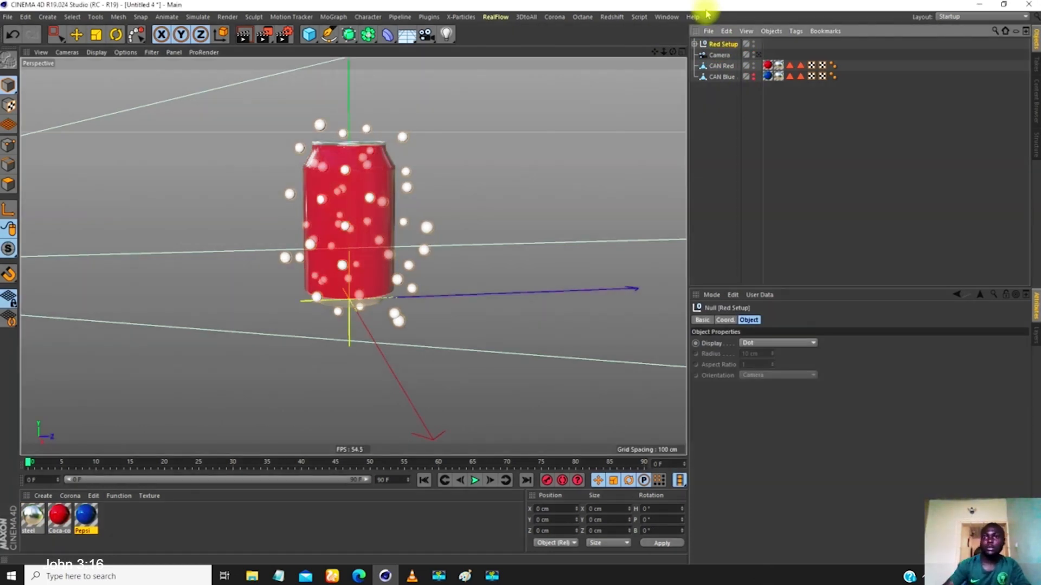
- Duplicate the Red Setup null and rename the copy as Blue setup
left_click_drag(717, 50, 718, 50, "ctrl")
double_click(721, 54)
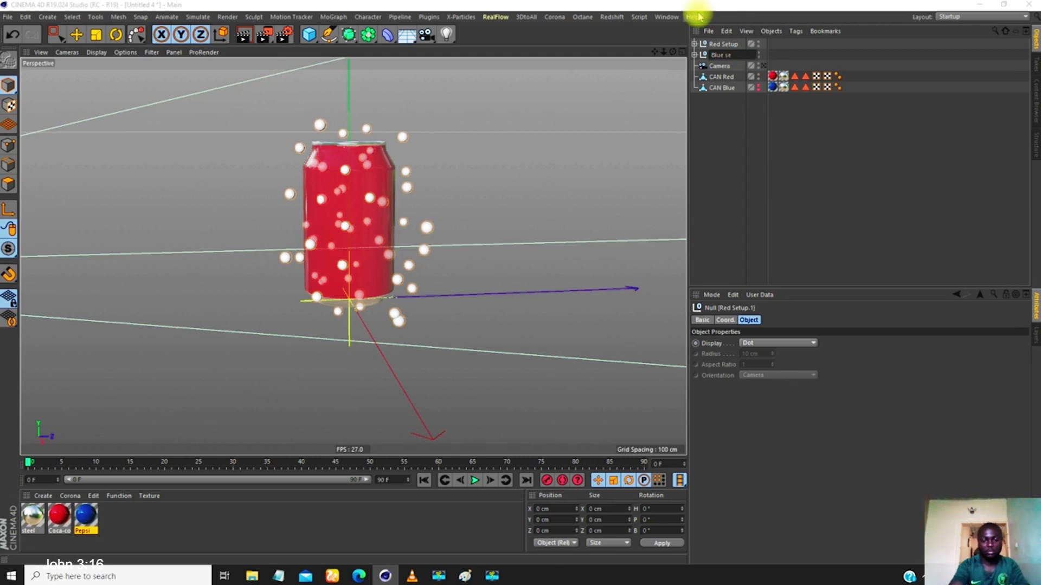
type("Blue setup")
key("Return")
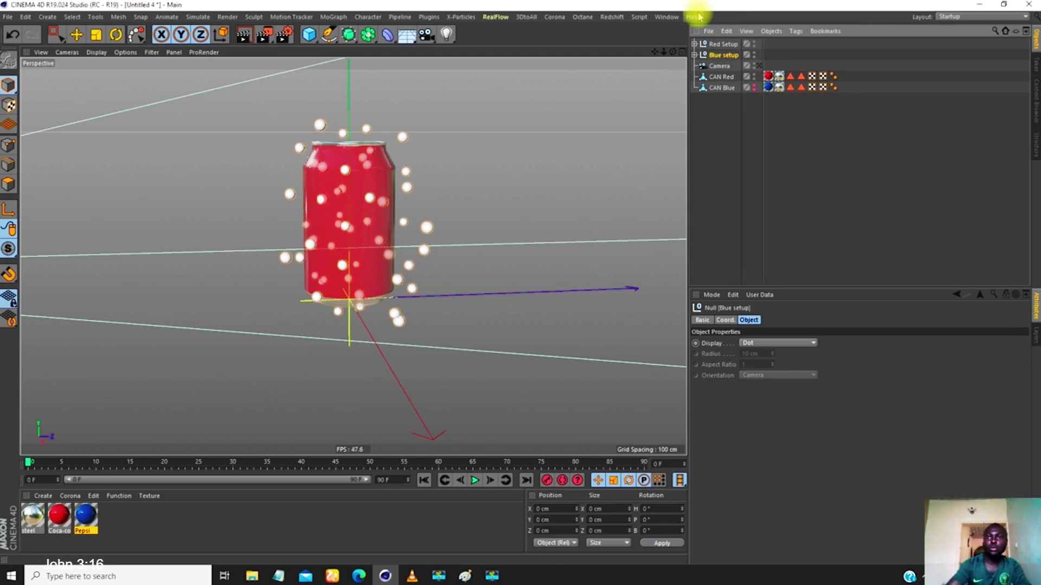
- Set CAN Blue as the distribution object of the Cloner inside Blue setup
left_click(694, 55)
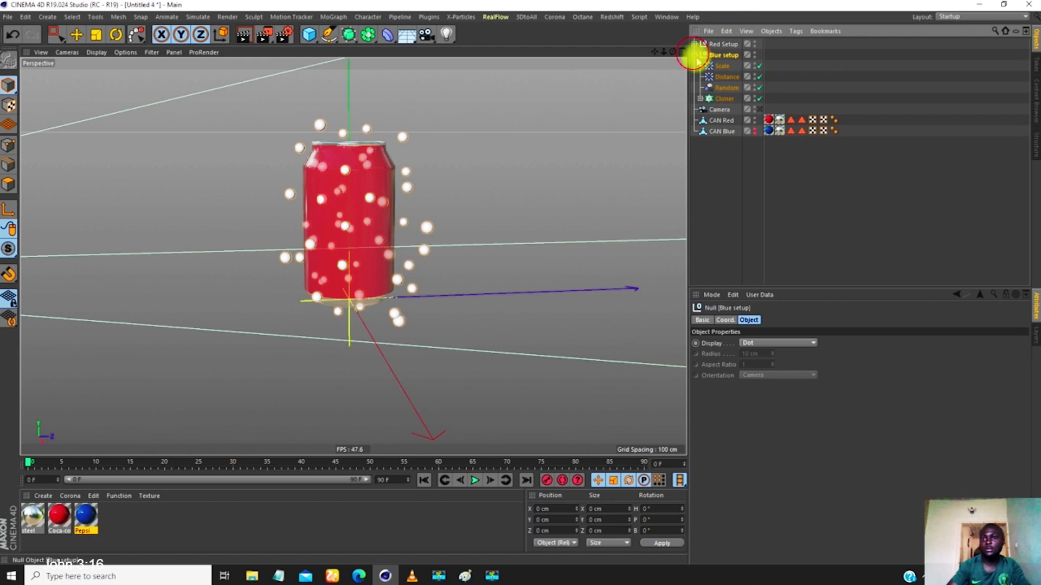
left_click(719, 108)
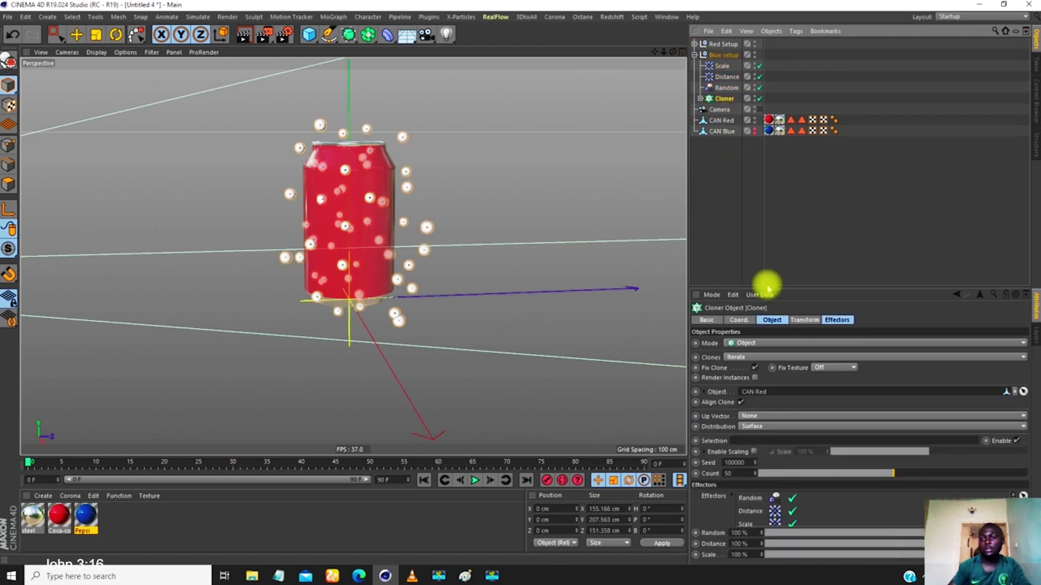
left_click_drag(722, 136, 754, 393)
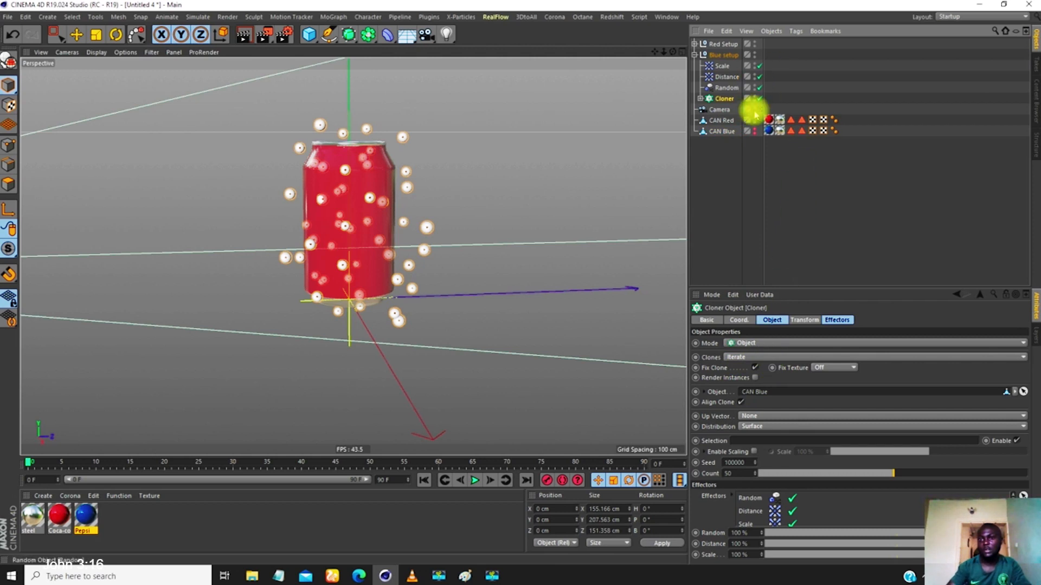
left_click(695, 54)
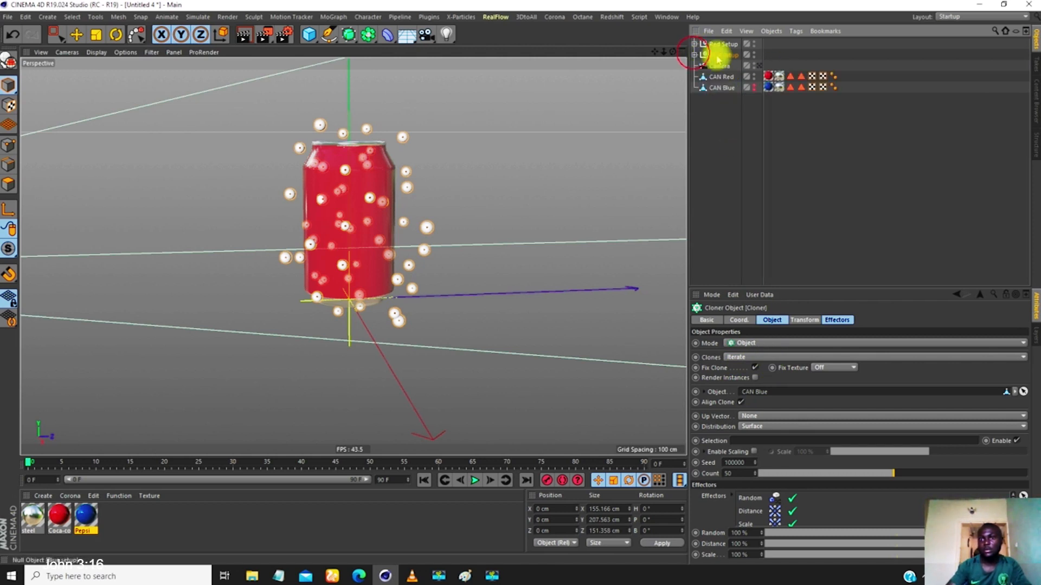
- Hide Red Setup and CAN Red, and unhide CAN Blue to inspect the clones around it
left_click(753, 45)
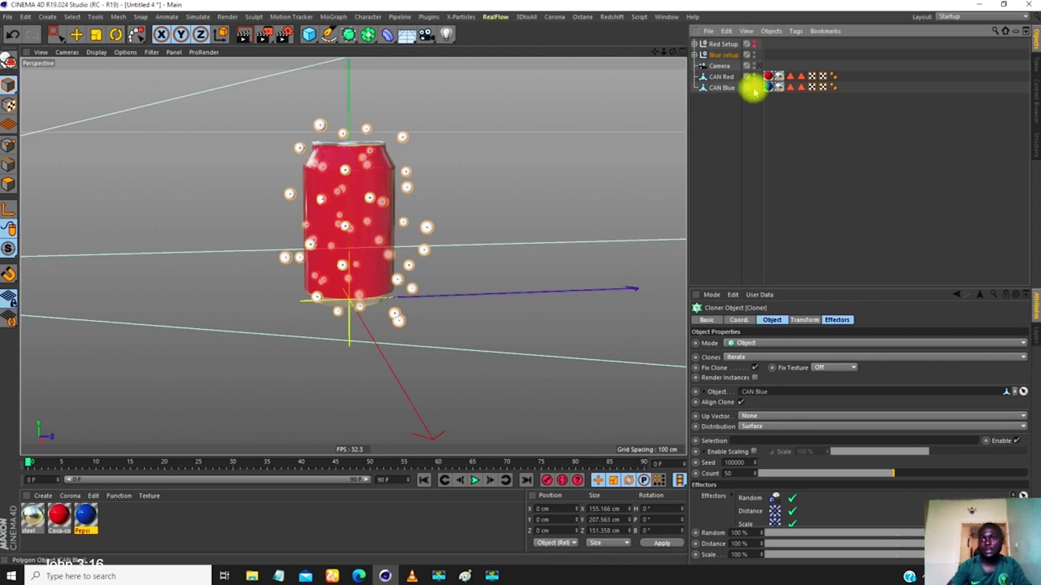
left_click(754, 75)
left_click(754, 85)
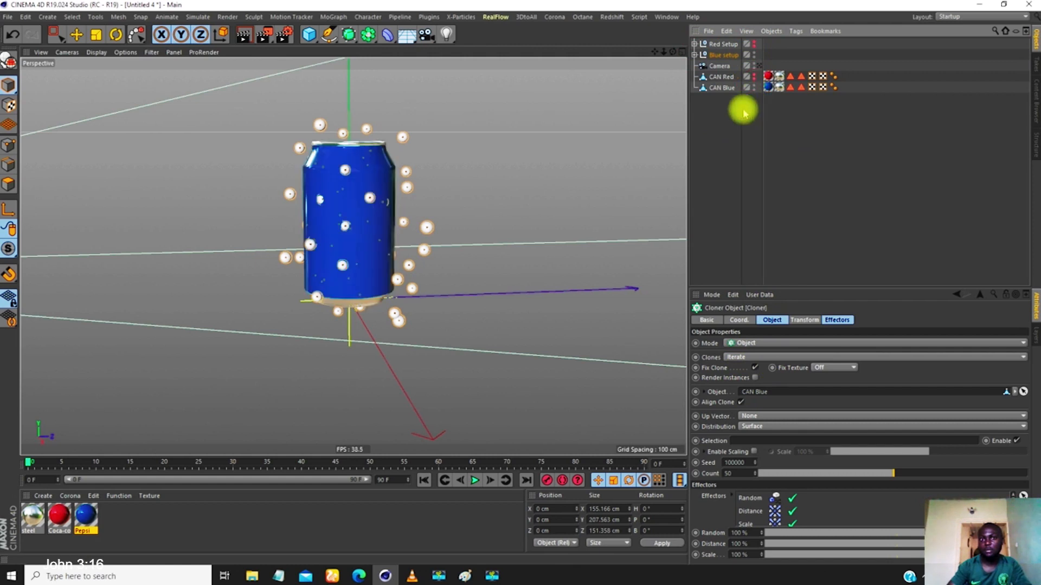
left_click_drag(360, 229, 364, 174, "alt")
scroll(385, 176, "up", 6)
scroll(364, 223, "up", 3)
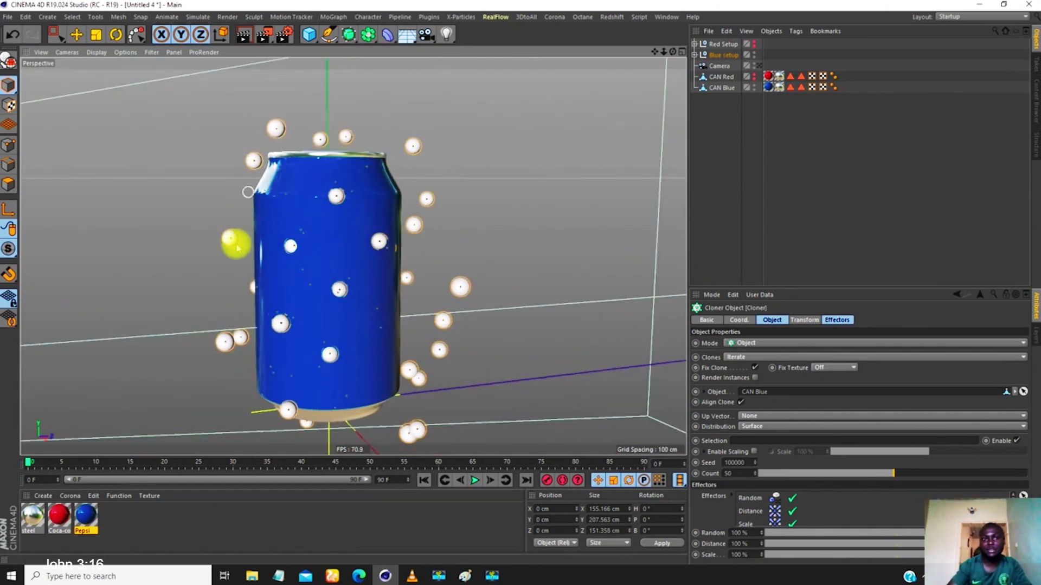
scroll(371, 340, "down", 4)
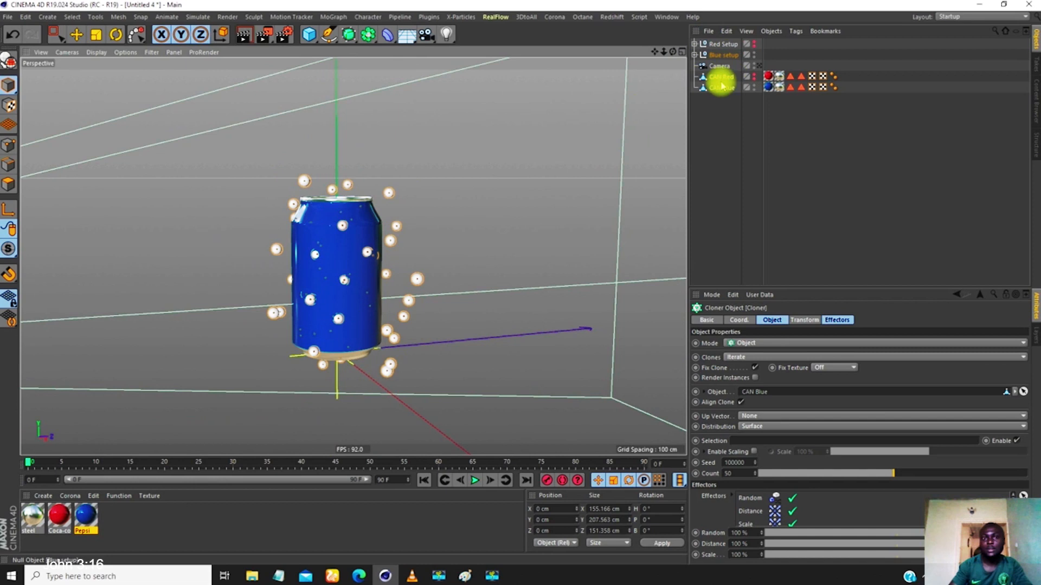
middle_click_drag(337, 211, 349, 198, "alt")
left_click_drag(349, 198, 382, 171, "alt")
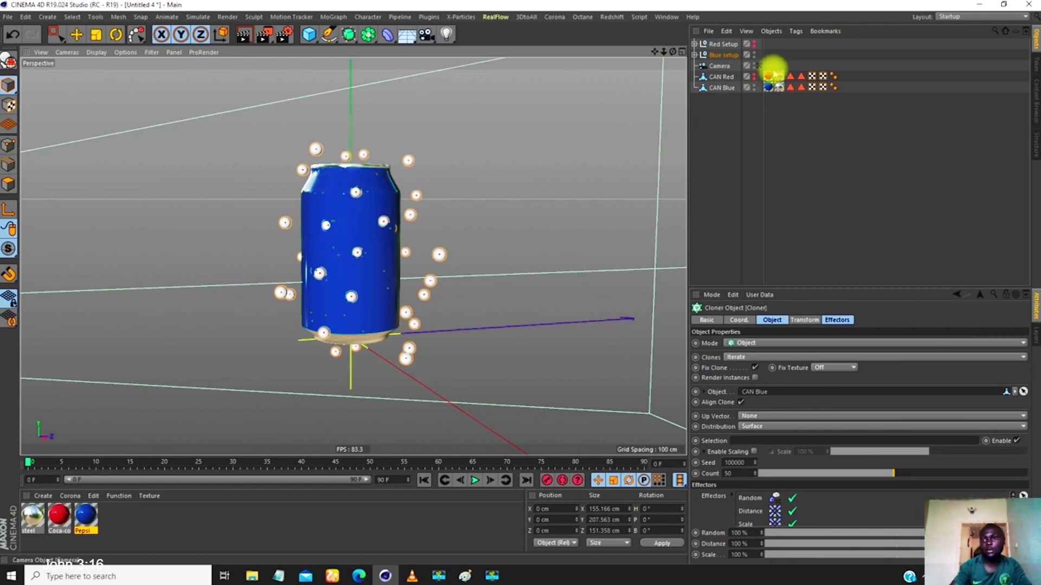
- Unhide CAN Red so that it shows together with CAN Blue
left_click(754, 75)
left_click(754, 86)
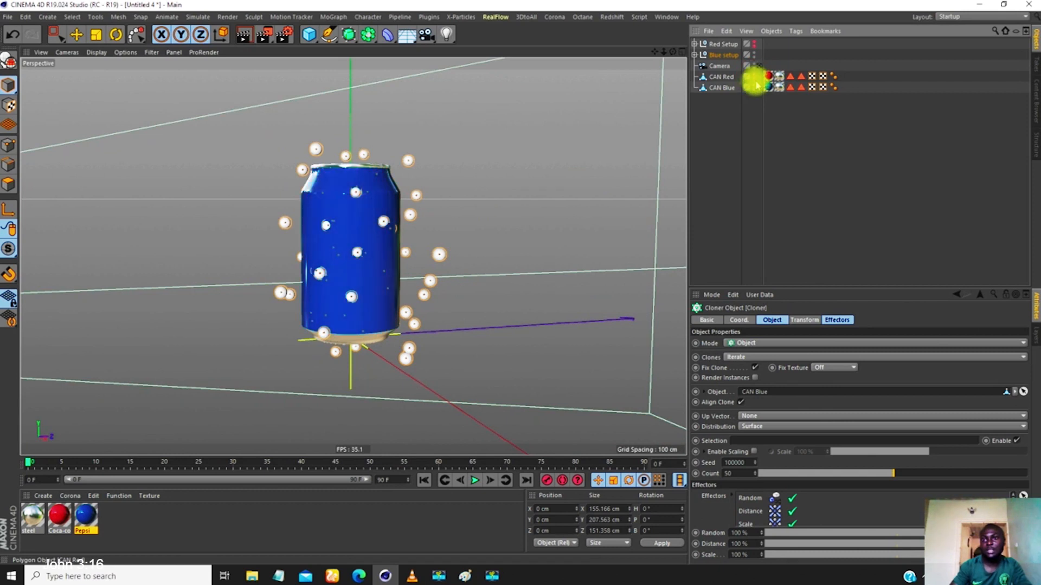
left_click(756, 79)
left_click_drag(316, 267, 528, 176, "alt")
- Group CAN Red and CAN Blue under a null and rename it as Control For Rotate
left_click(719, 79)
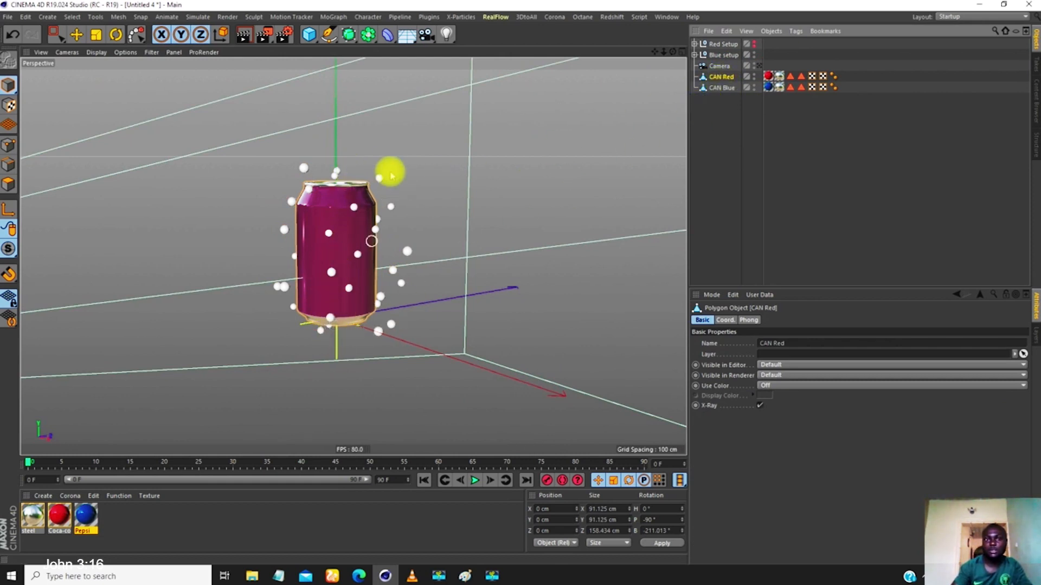
left_click(724, 114)
left_click_drag(719, 76, 719, 76)
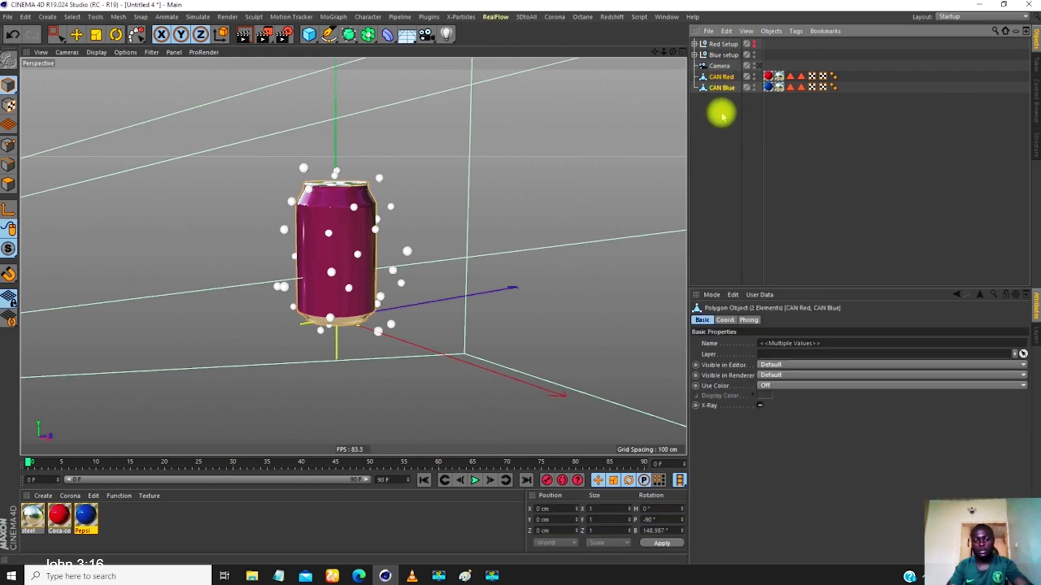
key("alt+g")
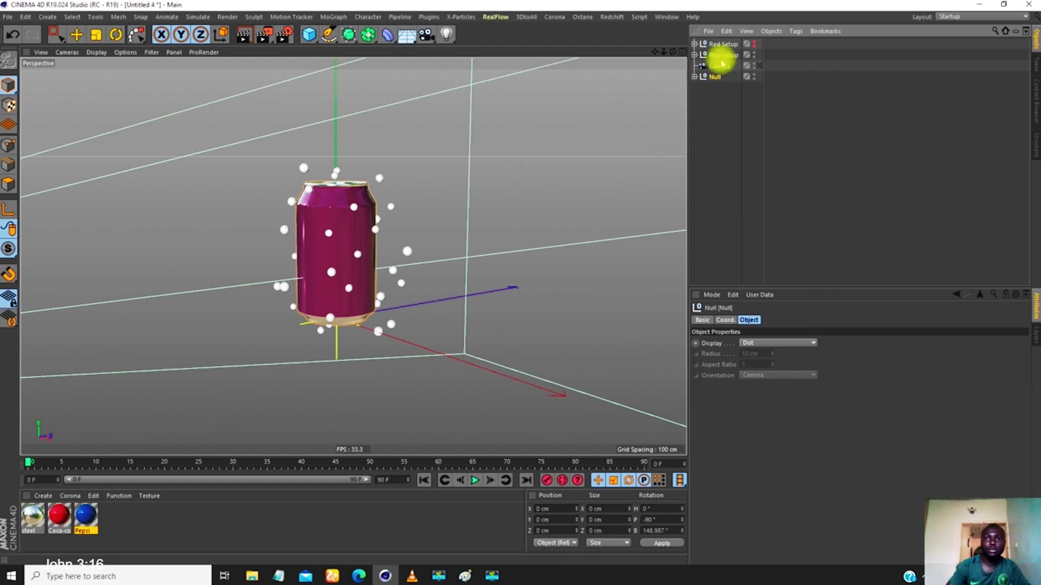
left_click(694, 76)
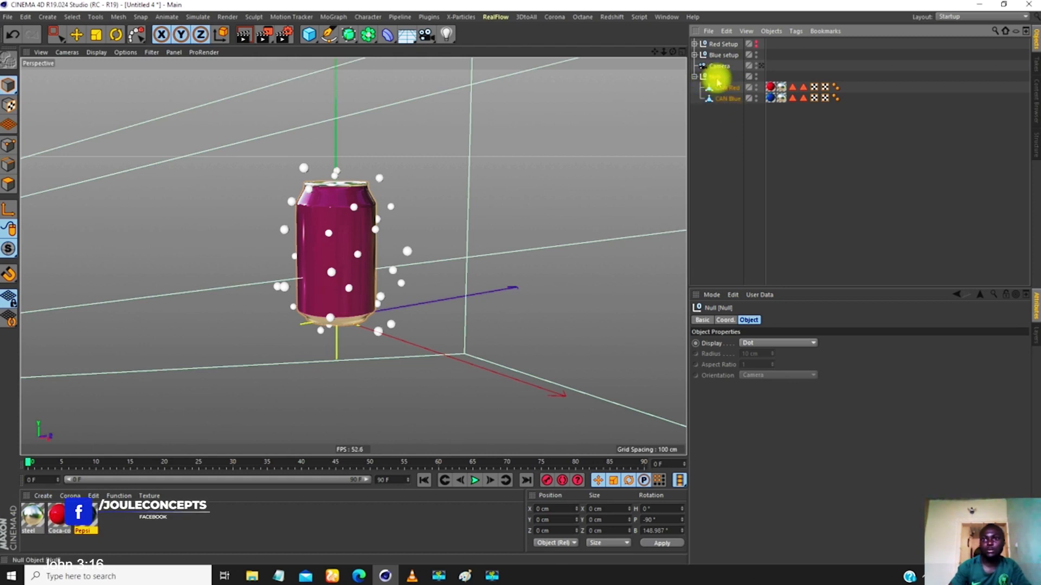
type("ontrol")
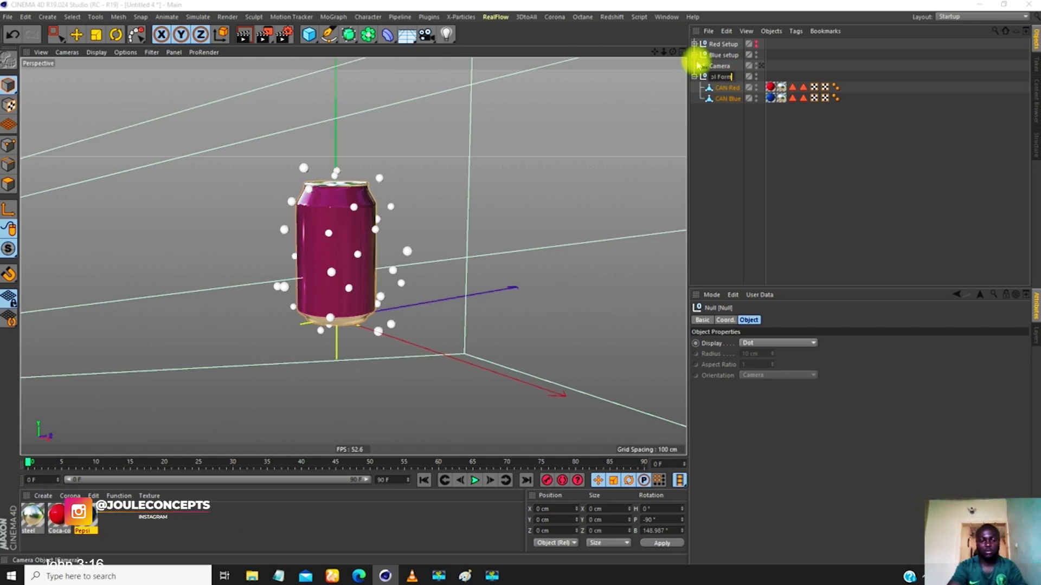
type(" Fol Rotate")
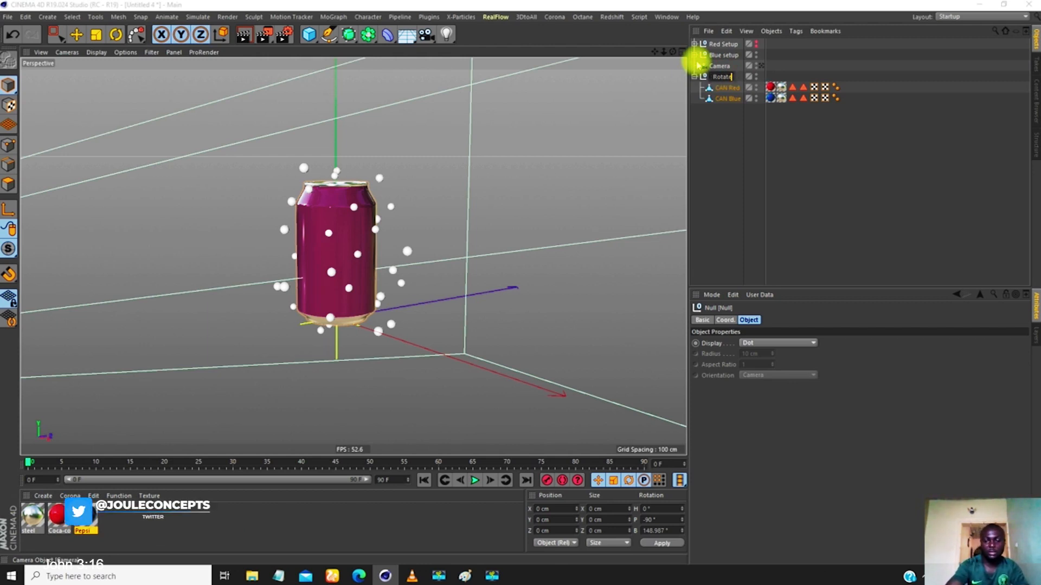
key("Return")
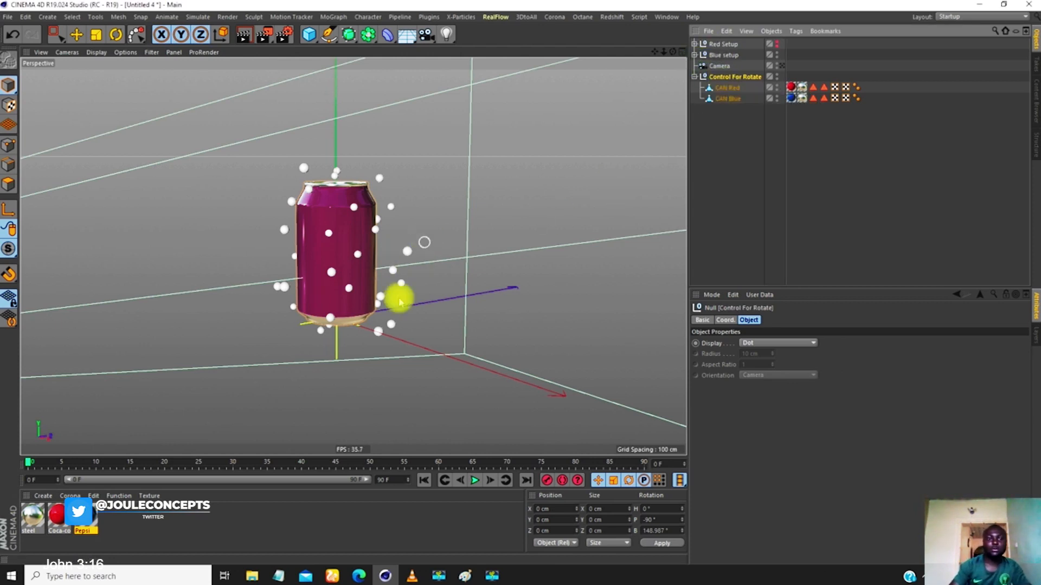
- Try rotating the Control For Rotate null around the vertical axis with its coordinates shown, and undo the rotation
left_click_drag(364, 271, 272, 421, "alt")
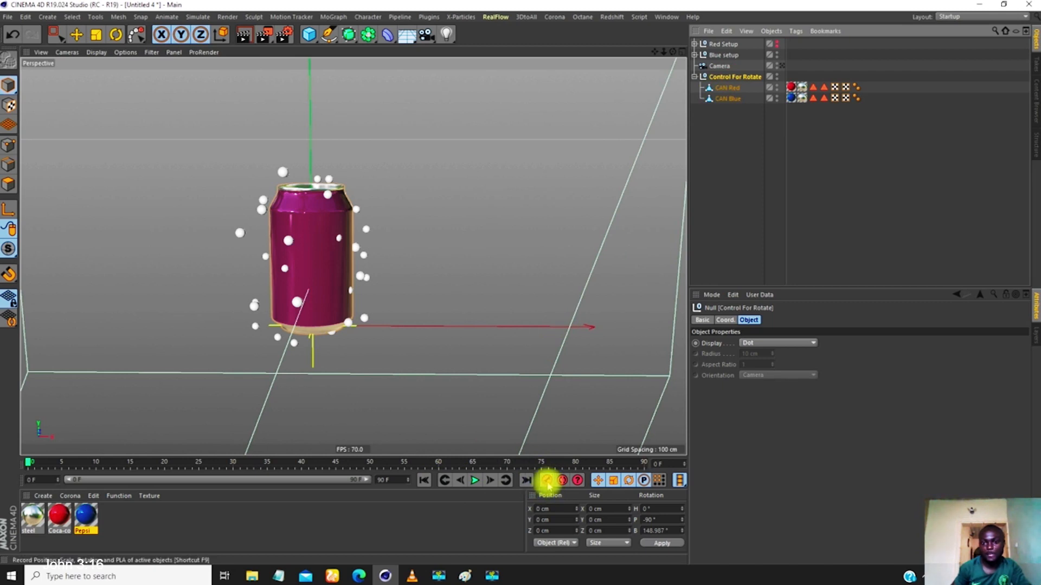
mouse_move(31, 460)
left_mouse_down()
mouse_move(125, 476)
mouse_move(18, 465)
left_mouse_up()
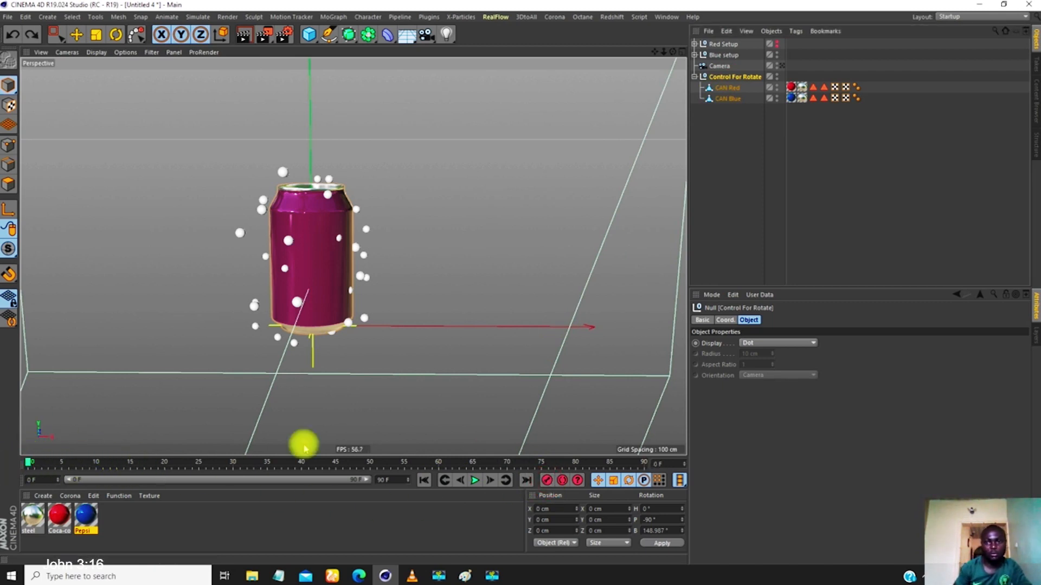
left_click(736, 77)
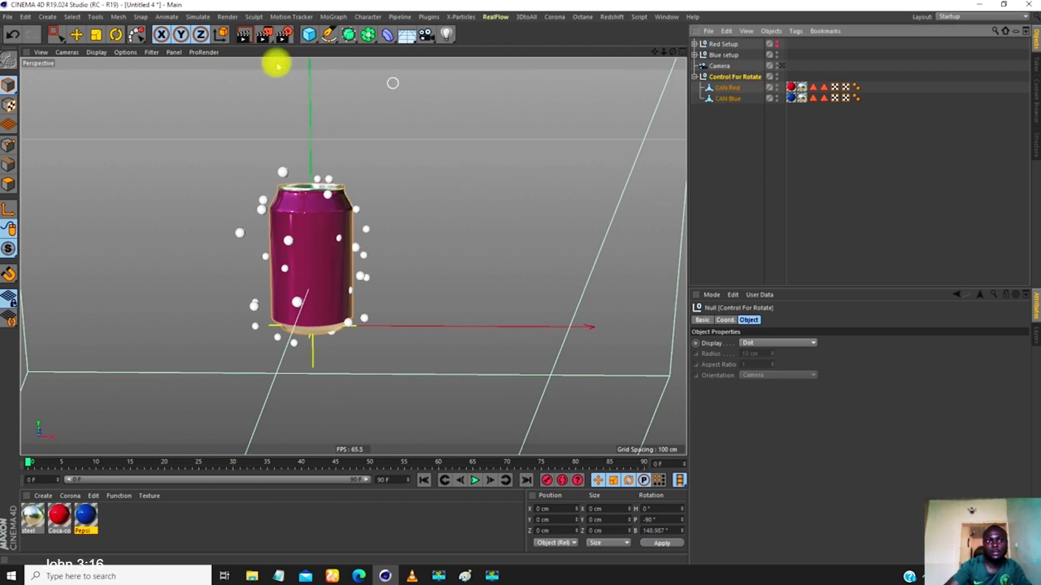
left_click(116, 34)
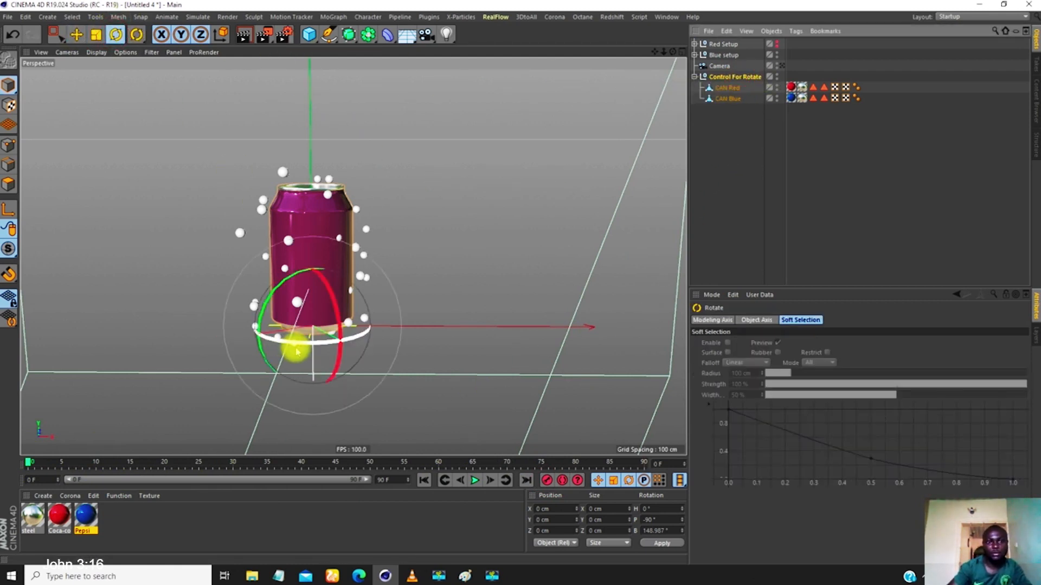
left_click(733, 77)
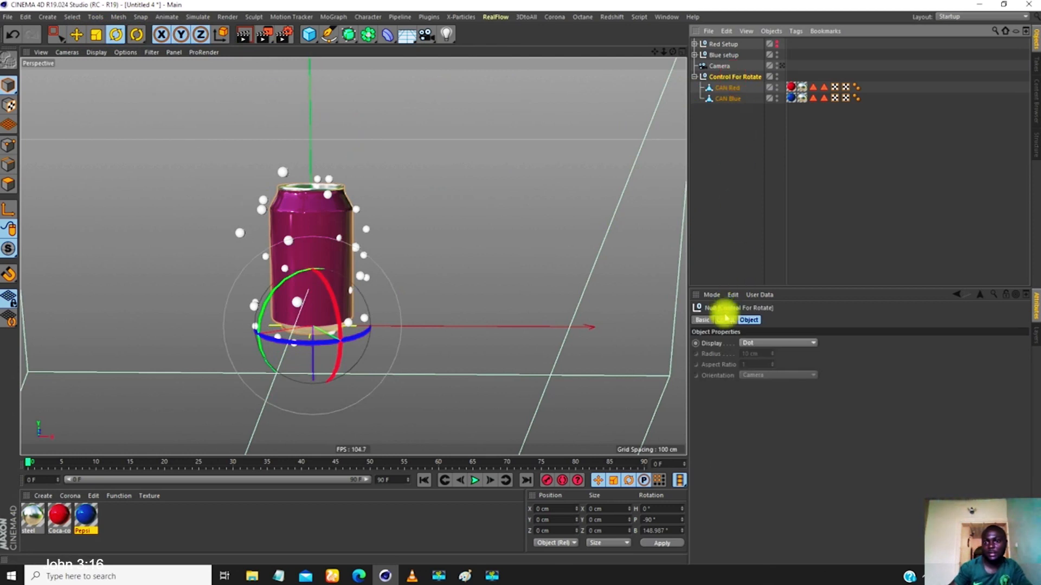
left_click(725, 320)
left_click_drag(295, 336, 329, 353)
key("ctrl+z")
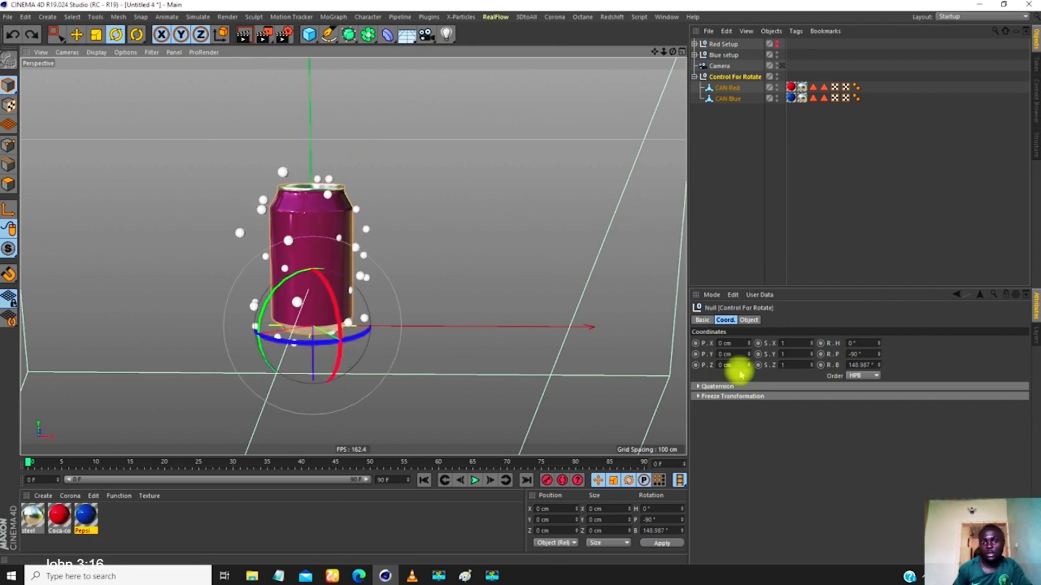
- Reset the Control For Rotate null's R.B rotation to 0° and keyframe it at frame 0
right_click_drag(345, 314, 307, 370, "alt")
middle_click_drag(308, 370, 341, 324, "alt")
left_click_drag(342, 325, 356, 329, "alt")
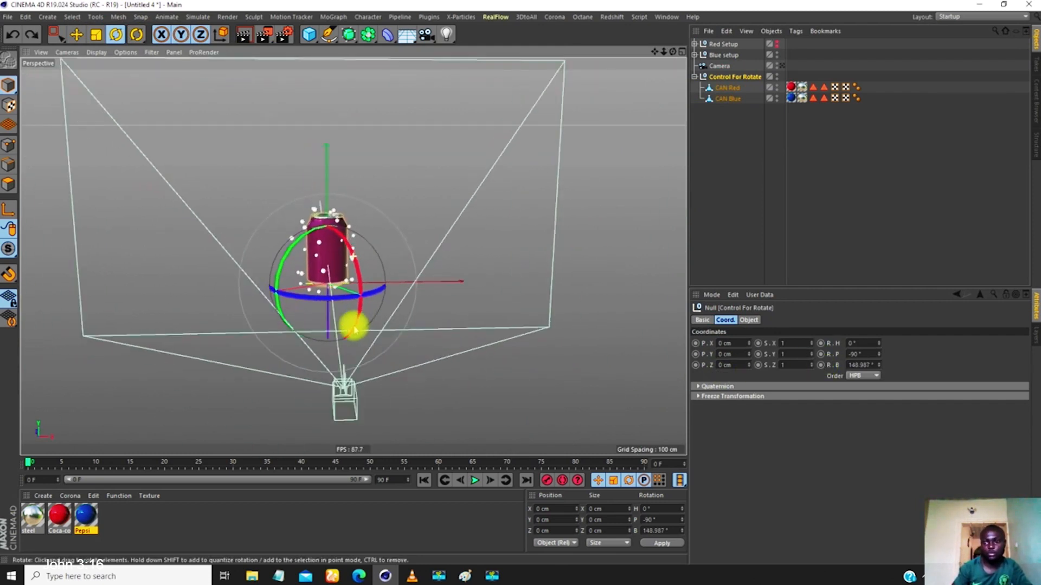
right_click(878, 365)
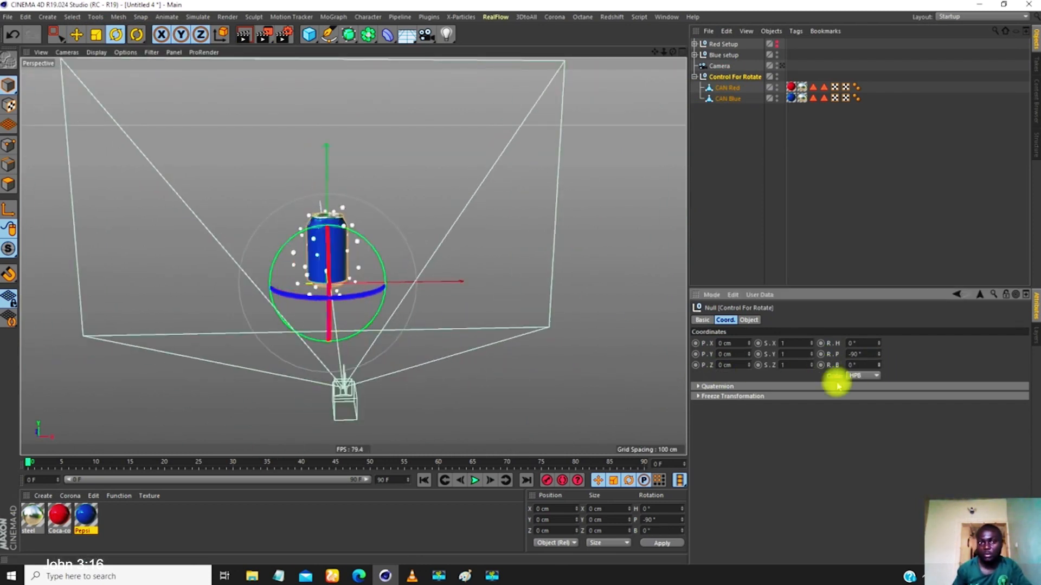
right_click_drag(372, 266, 397, 221, "alt")
left_click(820, 365)
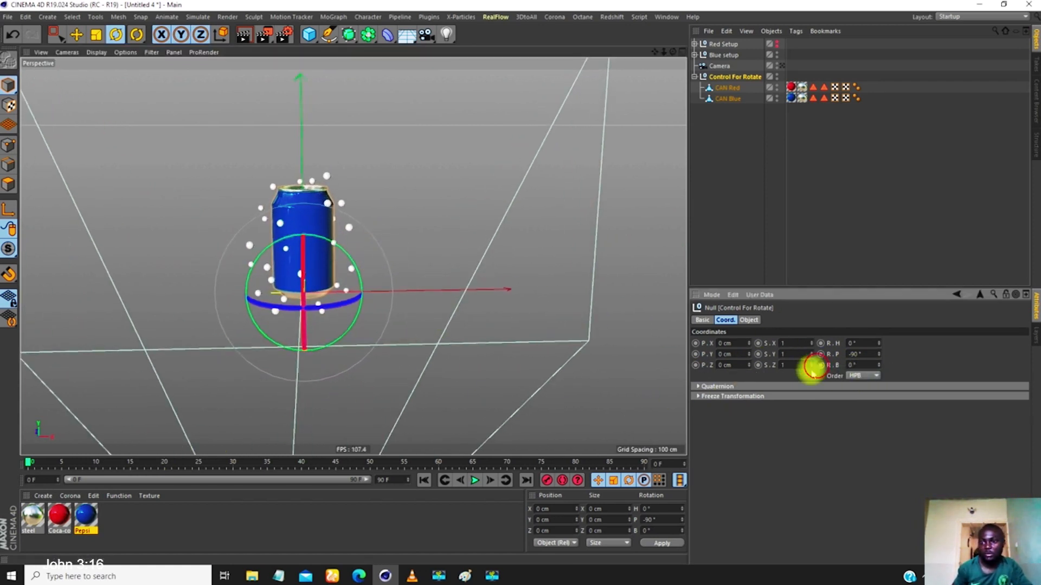
- At frame 90, set the Control For Rotate null's R.B rotation to -360° and keyframe it
left_click_drag(32, 460, 644, 472)
left_click_drag(879, 367, 865, 404)
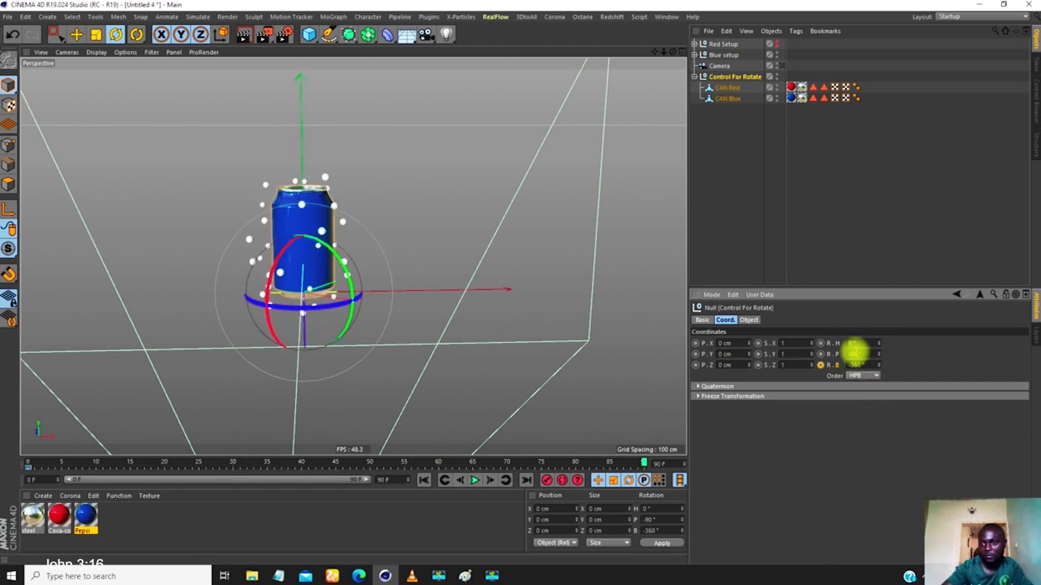
type("0")
key("Return")
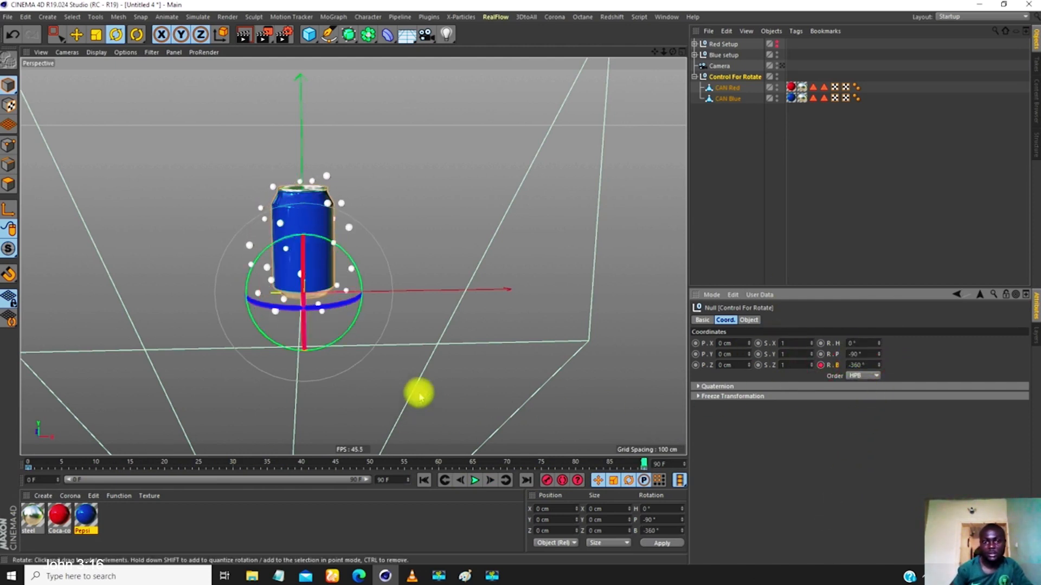
- Play the animation from the start to check the cans' rotation, and stop playback with Control For Rotate selected
left_click(424, 480)
left_click(472, 481)
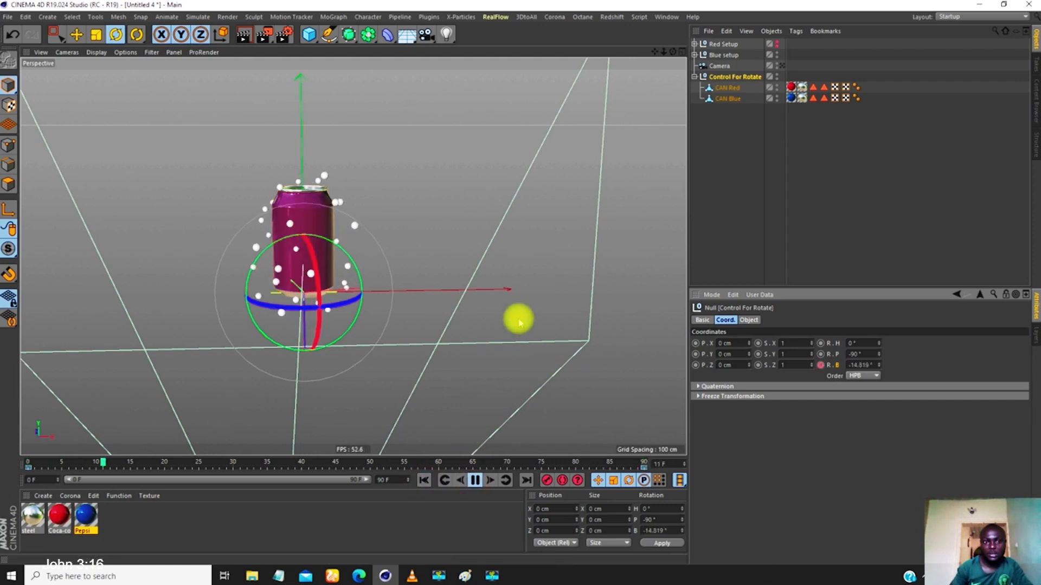
left_click(813, 206)
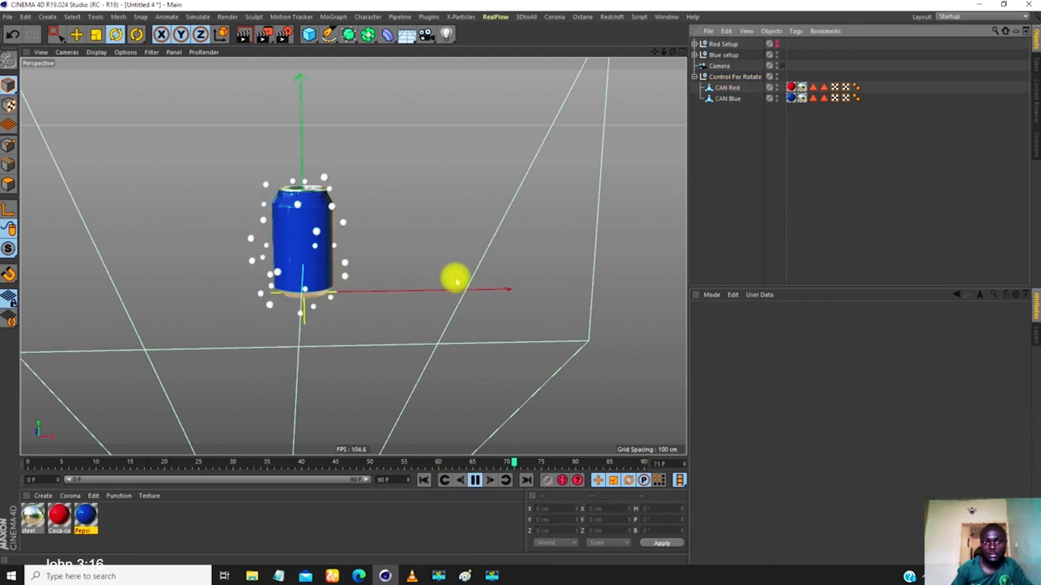
left_click_drag(399, 240, 317, 230, "alt")
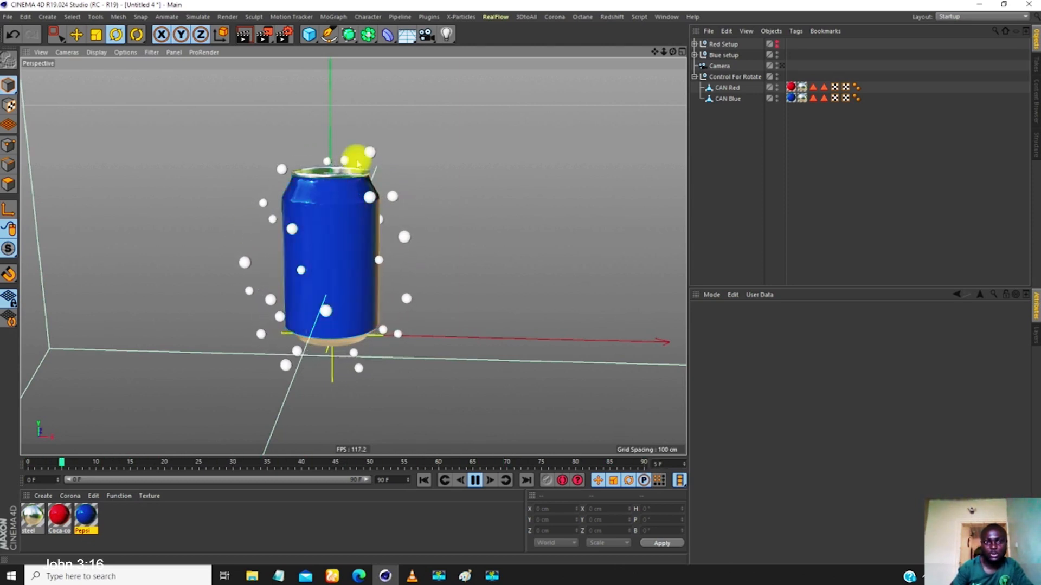
left_click(732, 78)
left_click(492, 205)
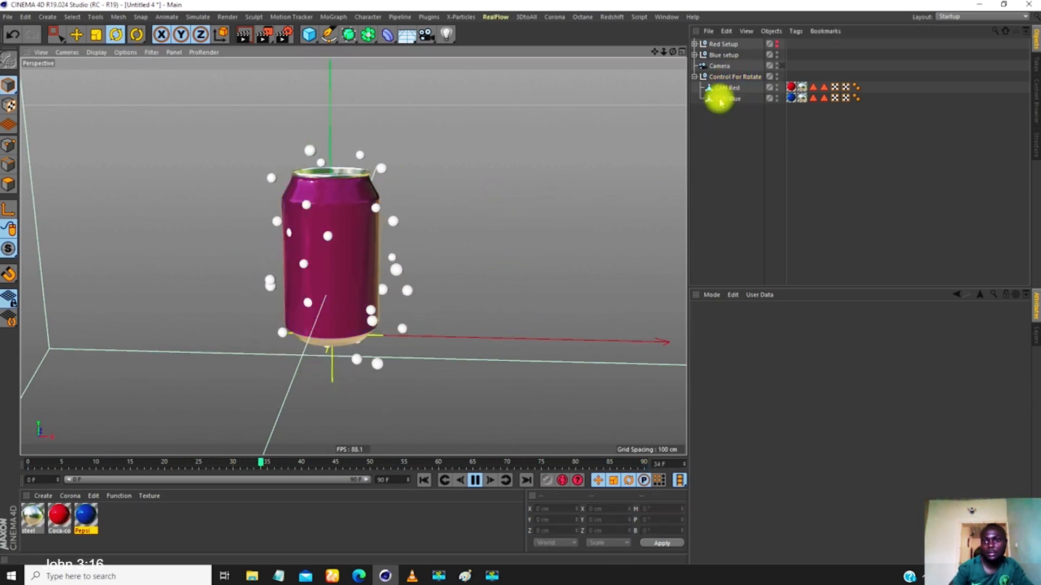
left_click(729, 76)
left_click(474, 480)
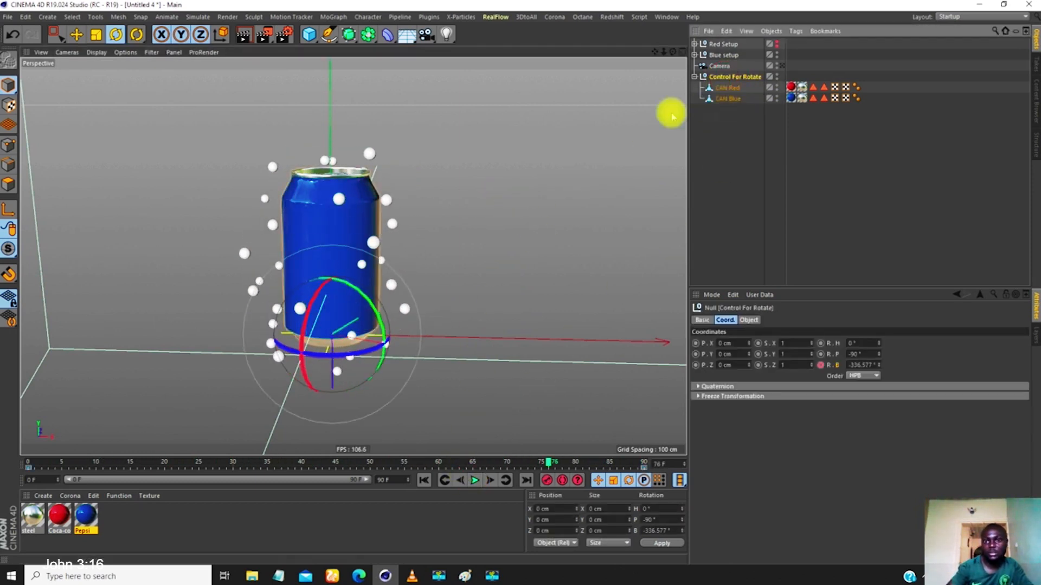
- Open the F-curve of the Control For Rotate null's rotation and make all its keys linear
left_click(554, 135)
left_click(726, 76)
left_click(487, 185)
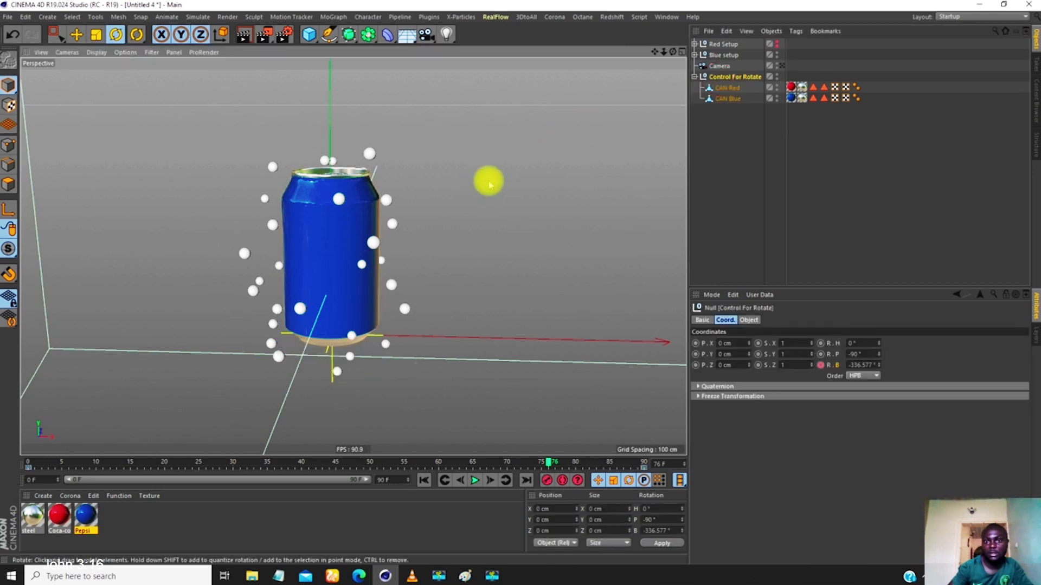
left_click(705, 79)
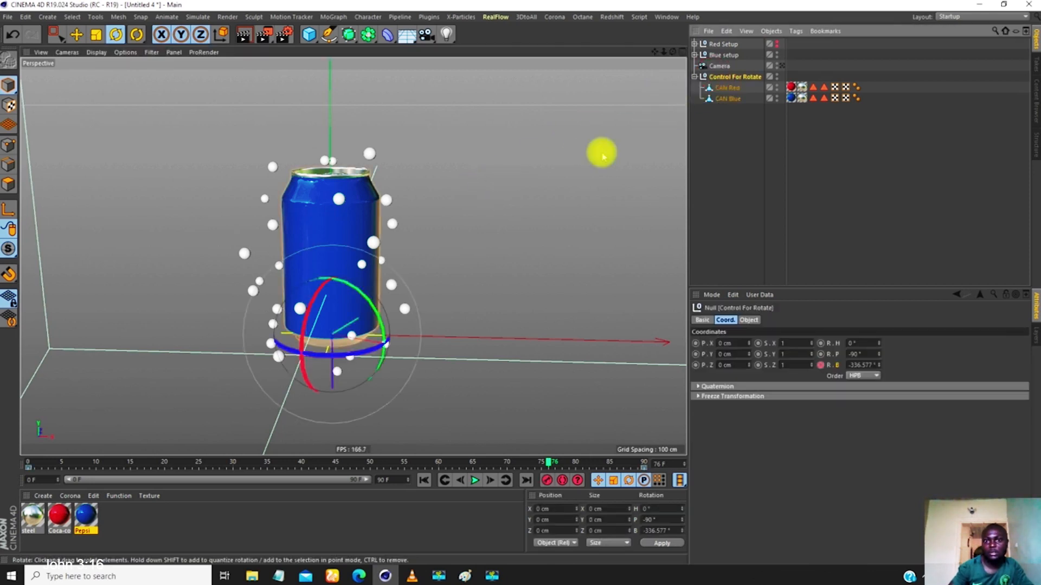
right_click(511, 203)
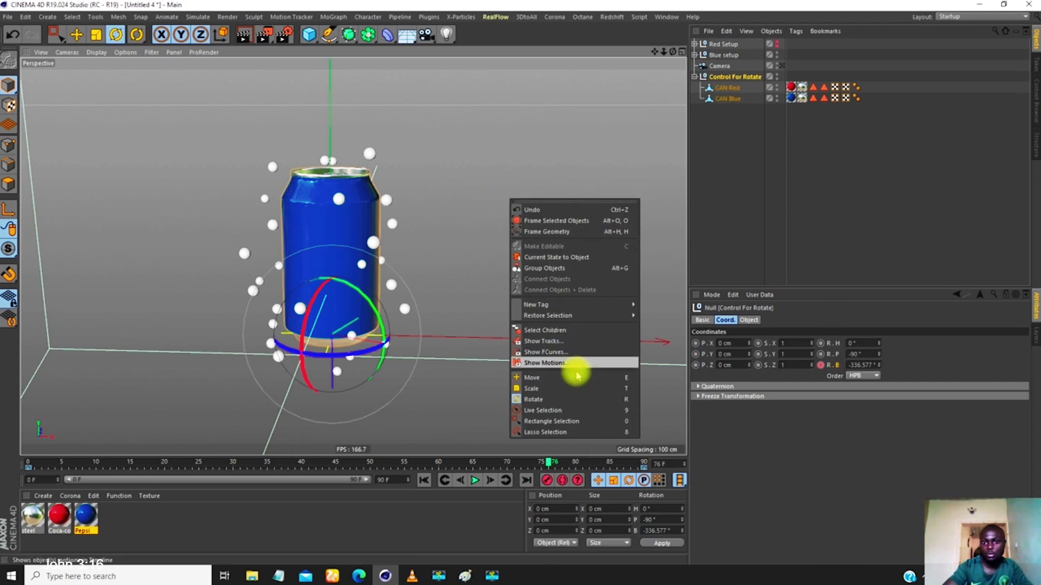
left_click(549, 354)
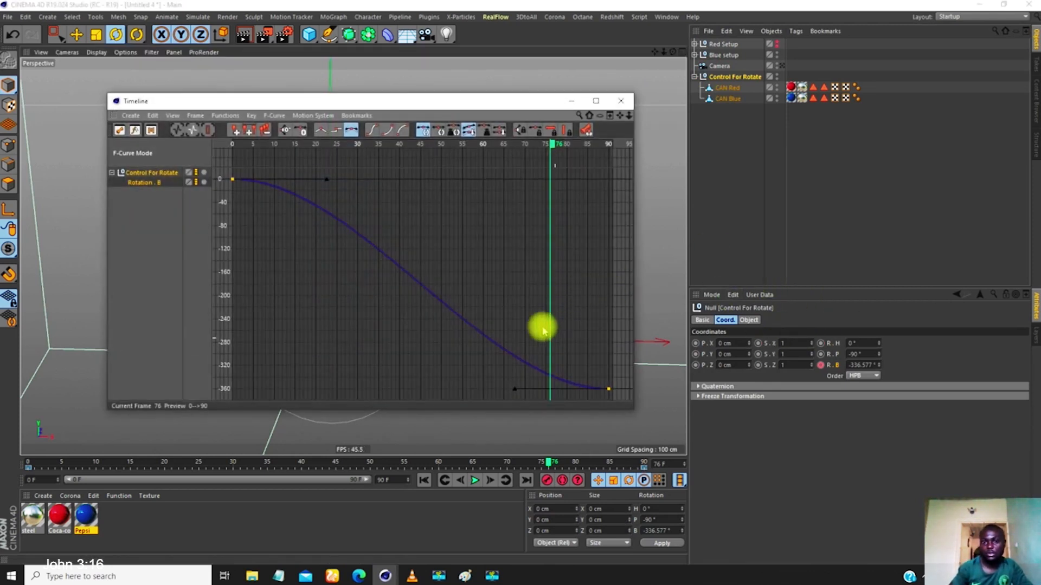
key("ctrl+a")
left_click(320, 130)
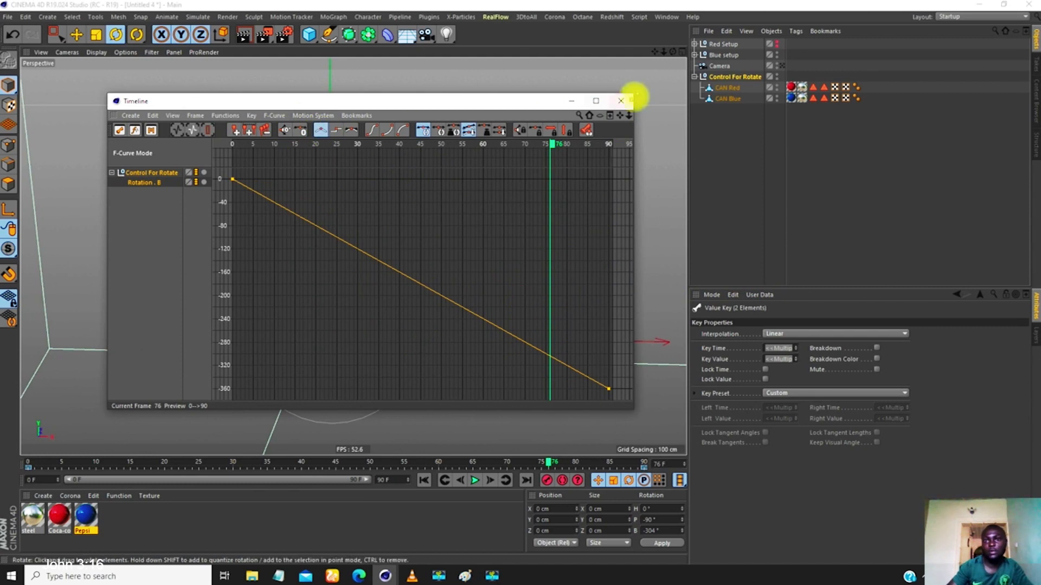
left_click(622, 101)
- Play the animation to check the linear rotation, stop it and return to frame 0
left_click(474, 480)
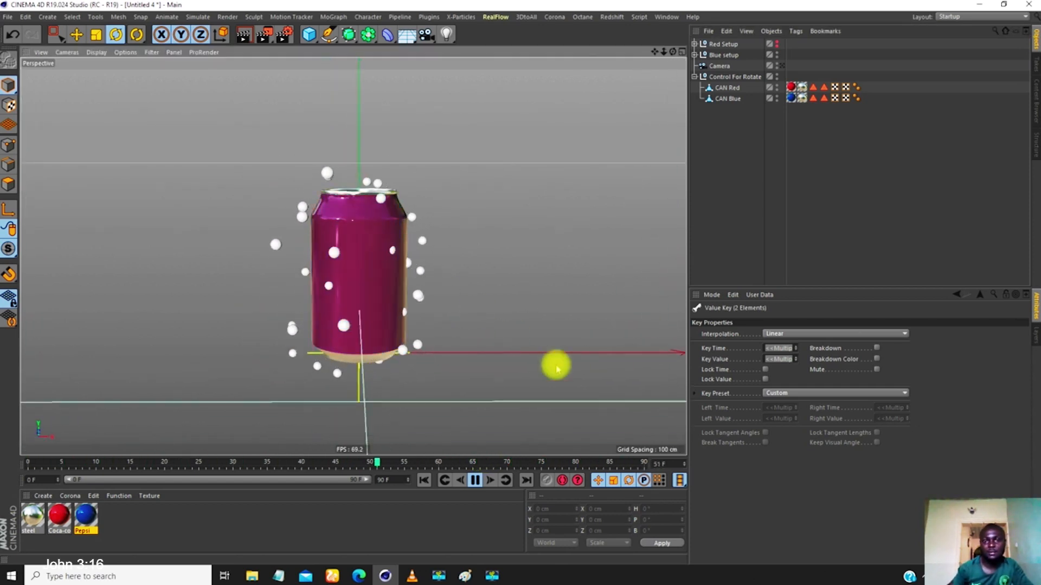
left_click(475, 480)
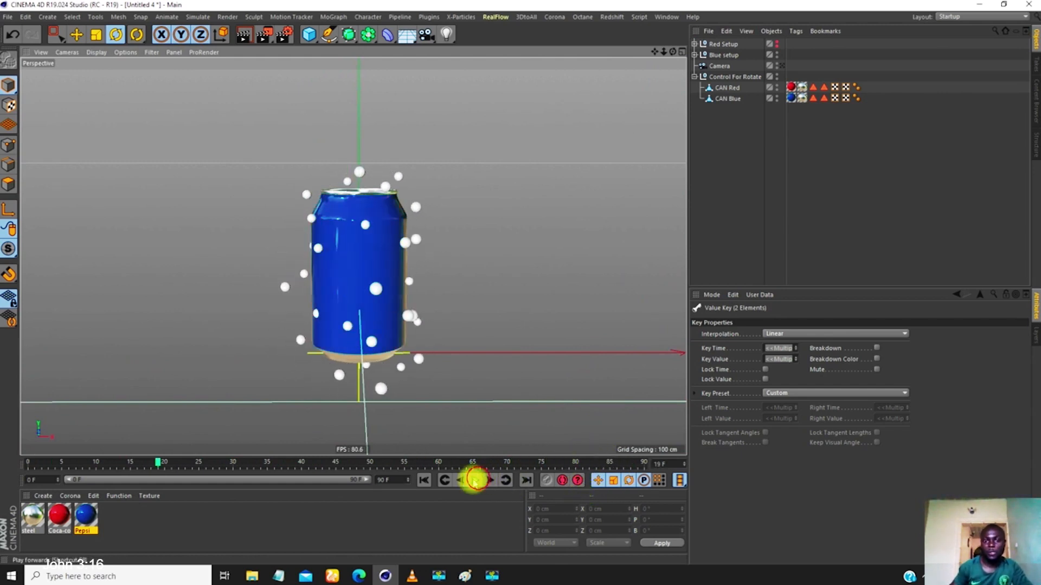
left_click(424, 480)
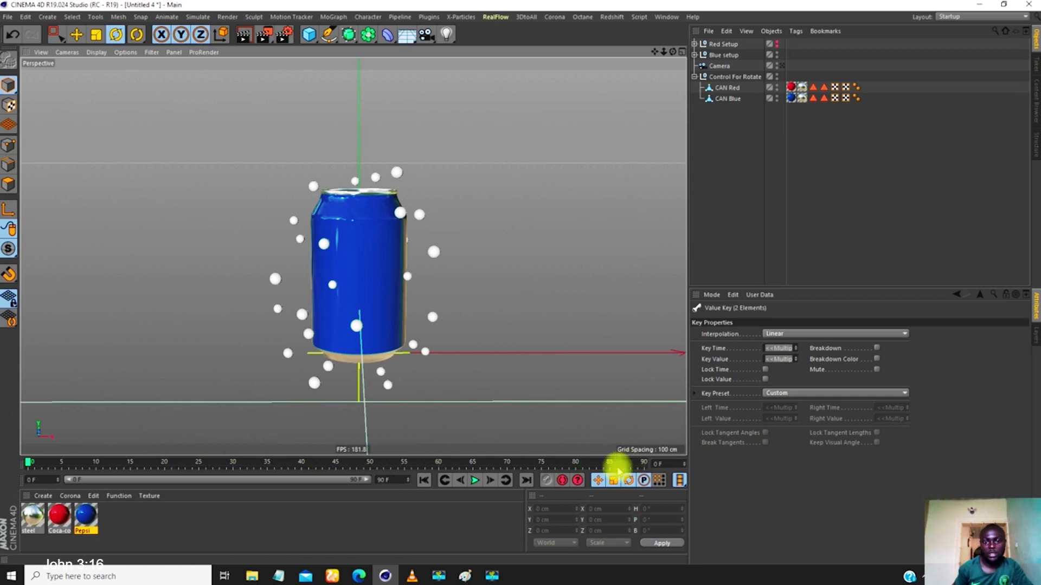
- At frame 90, set the Control For Rotate null's R.B rotation to -720° and keyframe it
left_click(735, 77)
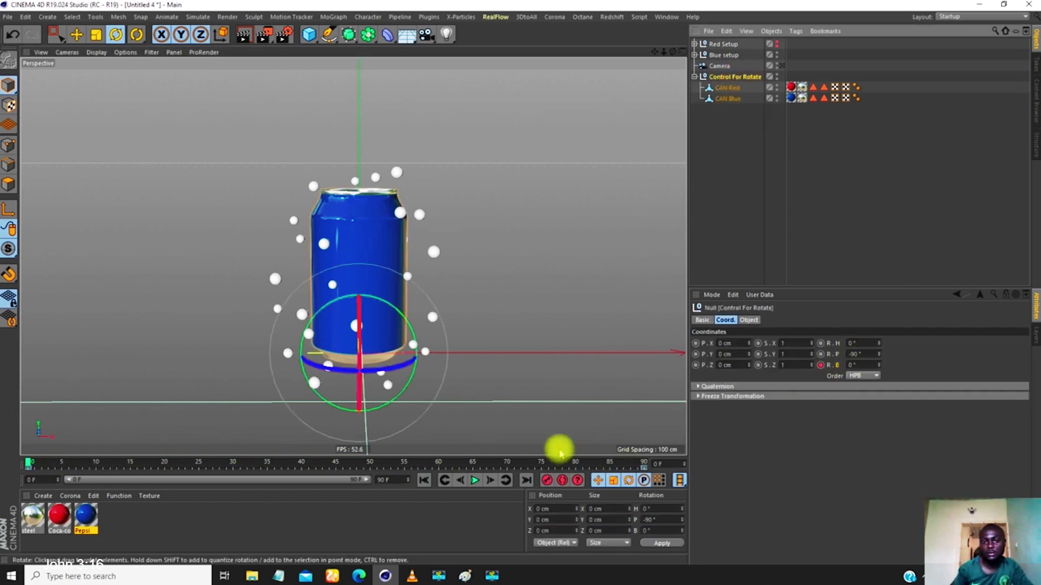
left_click(524, 481)
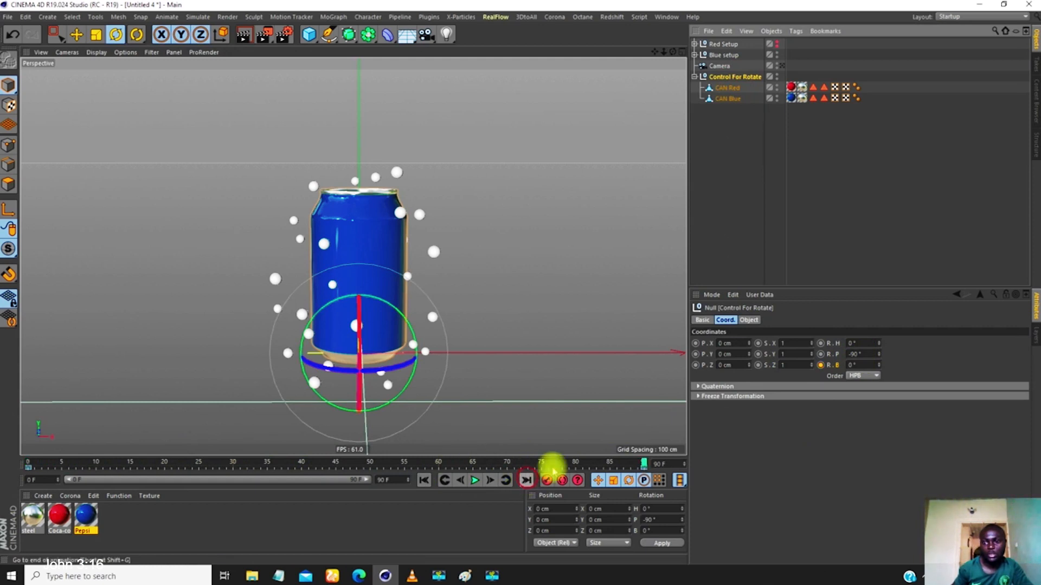
left_click(867, 365)
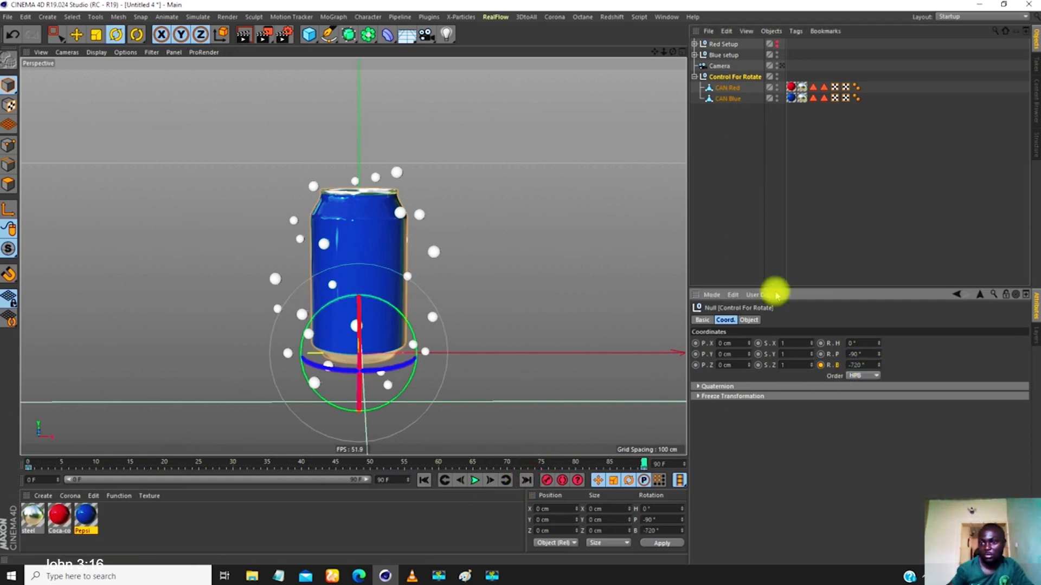
- Play the animation from the start and view the faster can rotation from several angles
left_click(424, 480)
left_click(475, 480)
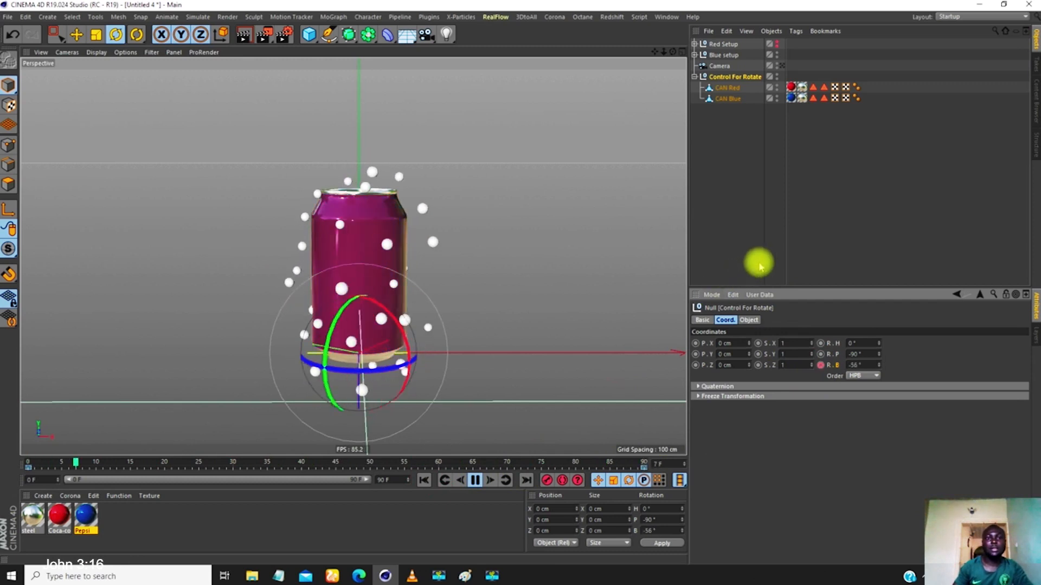
left_click(866, 234)
left_click_drag(410, 277, 371, 268, "alt")
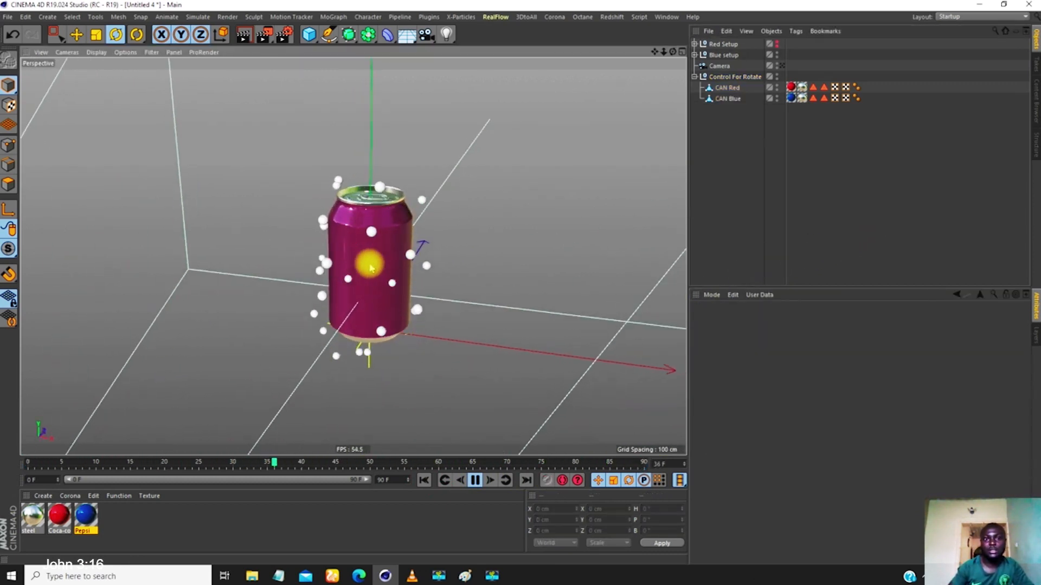
scroll(393, 231, "up", 3)
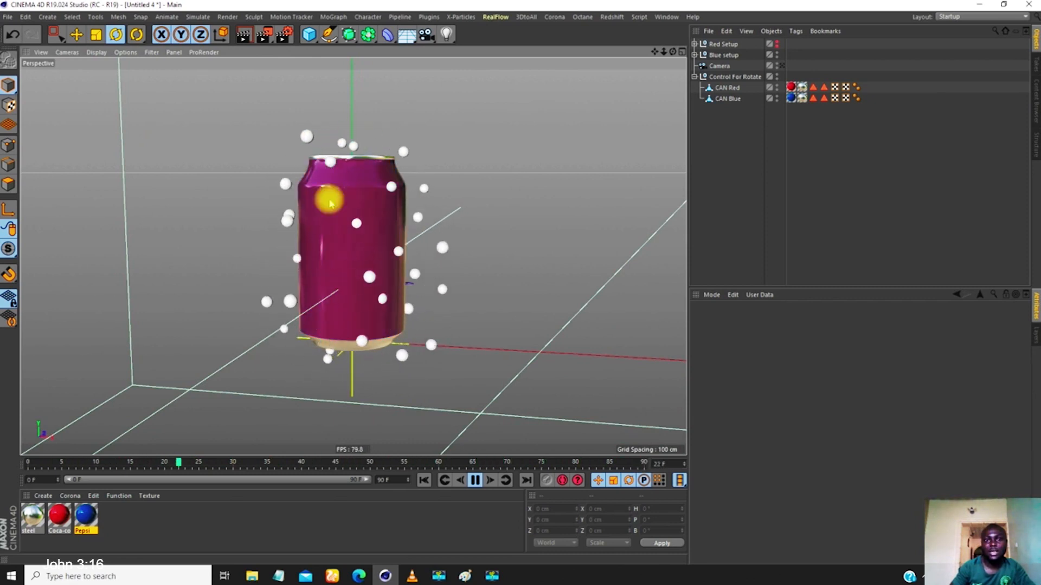
- Check the coordinates of CAN Red and CAN Blue, stop playback and return to frame 0 with CAN Red selected
left_click(729, 88)
left_click(729, 99)
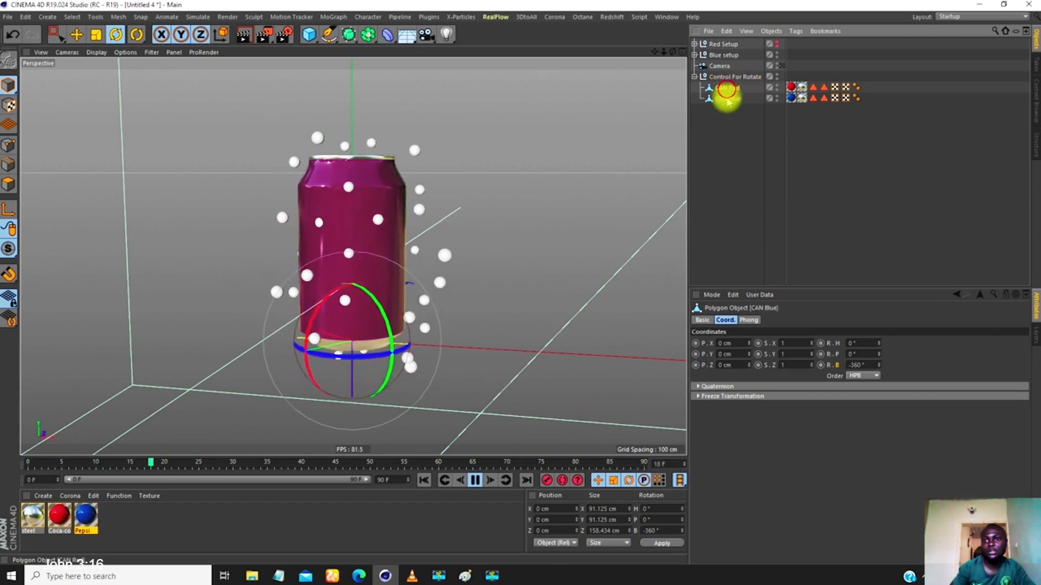
left_click(728, 89)
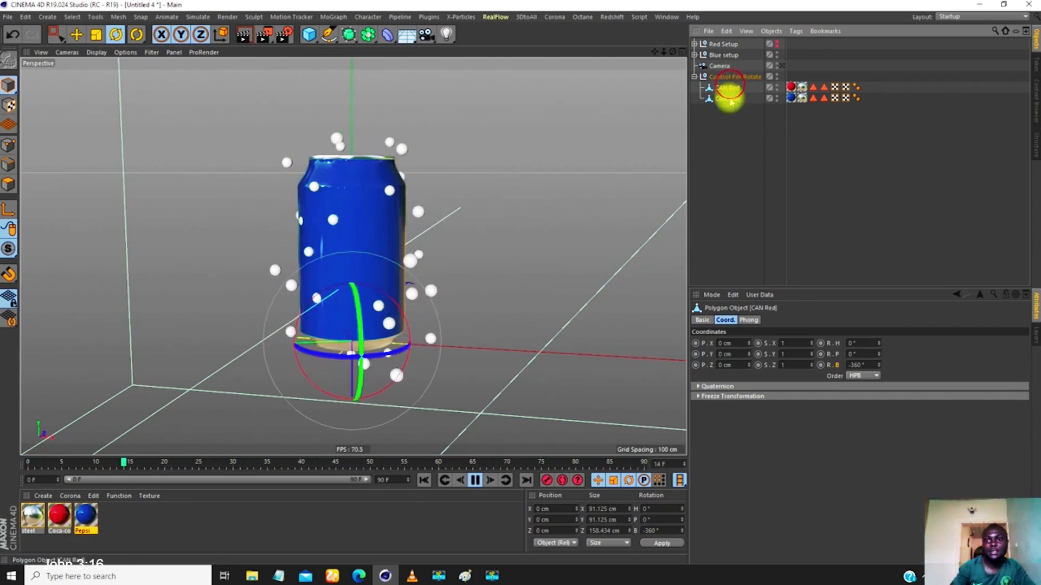
left_click(475, 480)
left_click(424, 480)
left_click_drag(385, 258, 295, 293, "alt")
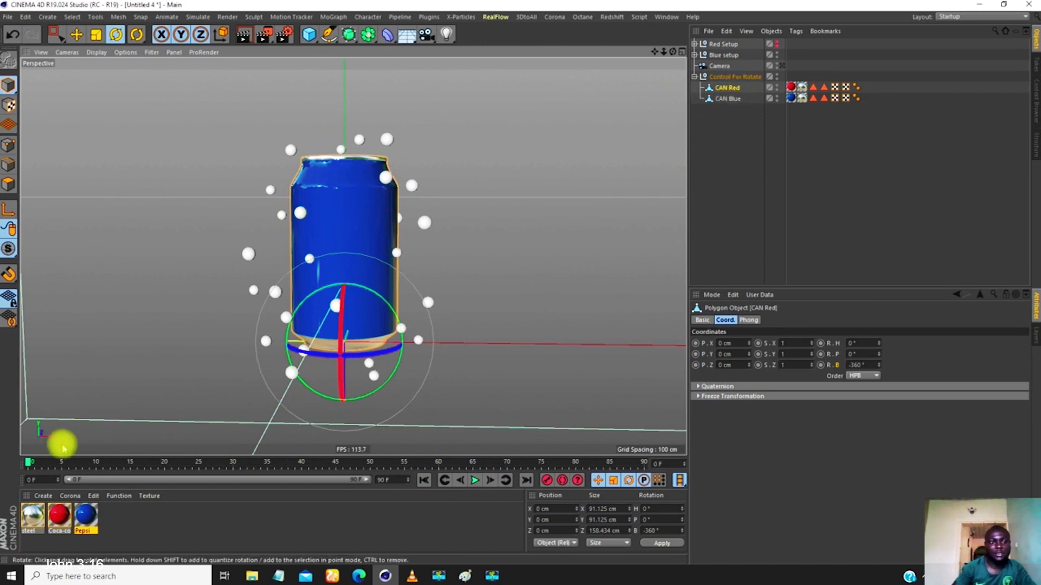
- At frame 10, keyframe CAN Red's X, Y and Z scale at 1
mouse_move(30, 463)
left_mouse_down()
mouse_move(63, 462)
mouse_move(28, 462)
left_mouse_up()
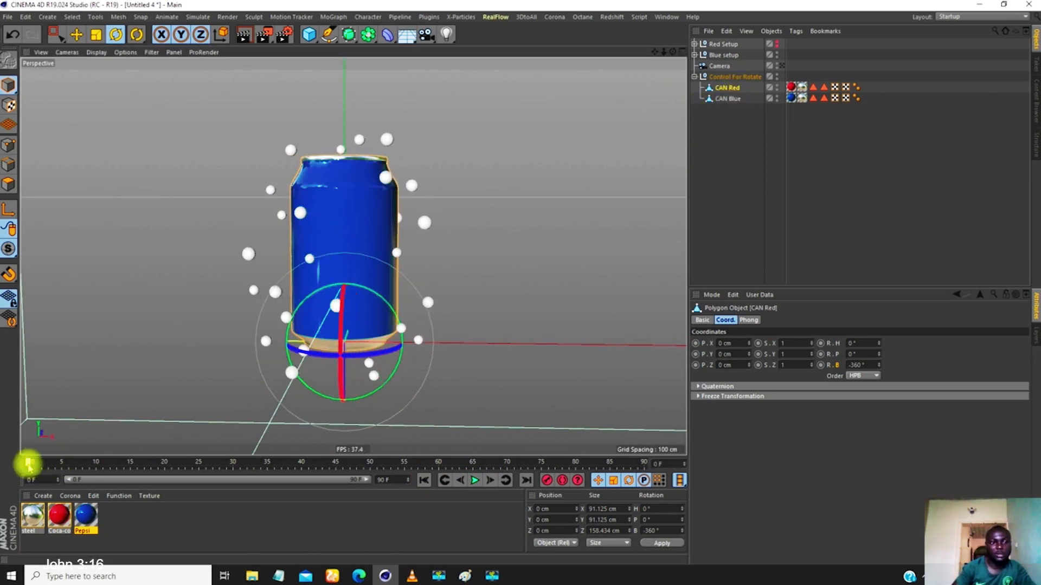
left_click_drag(29, 464, 99, 470)
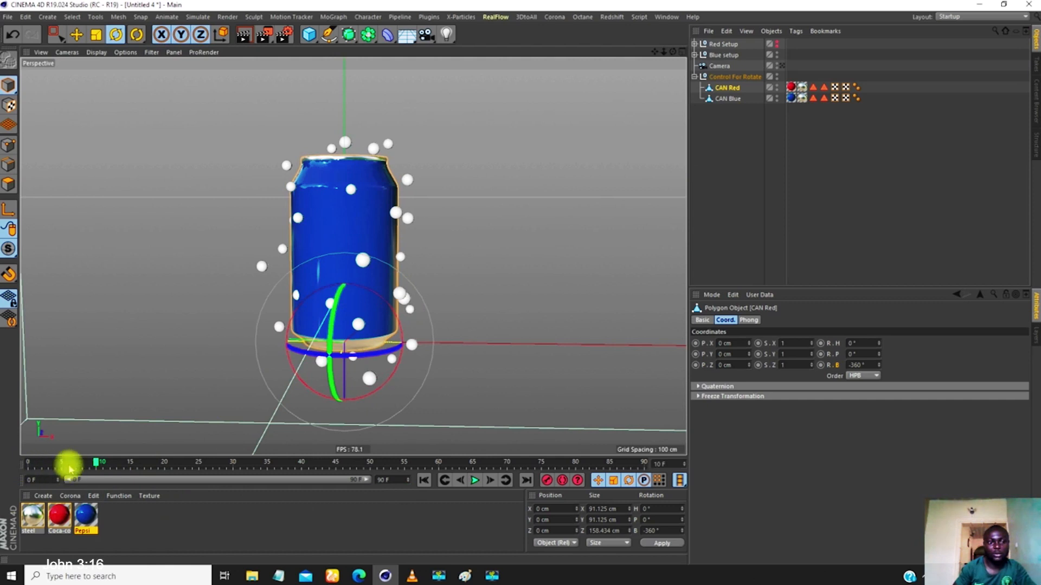
left_click(729, 88)
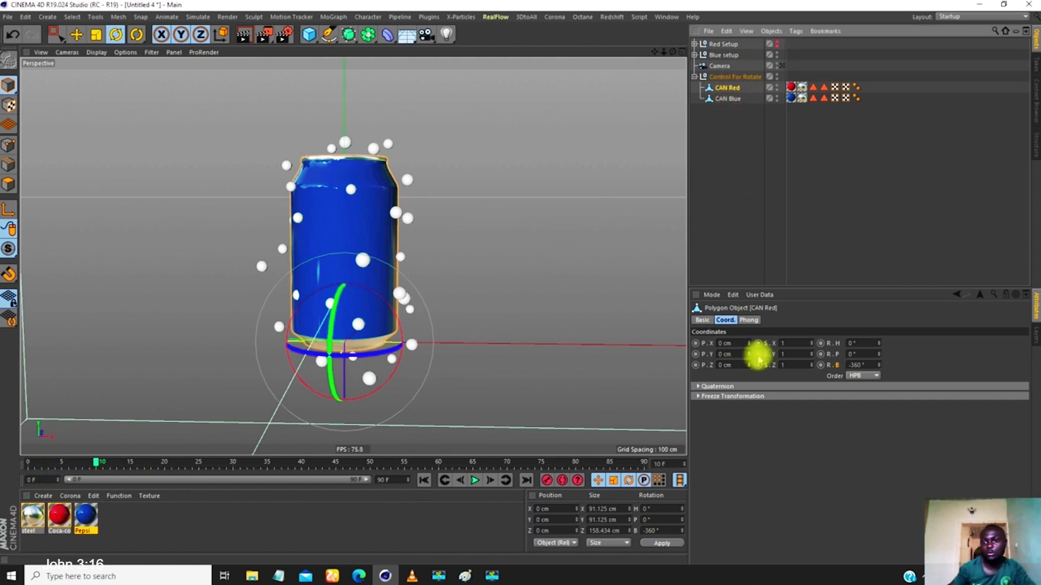
left_click(759, 348)
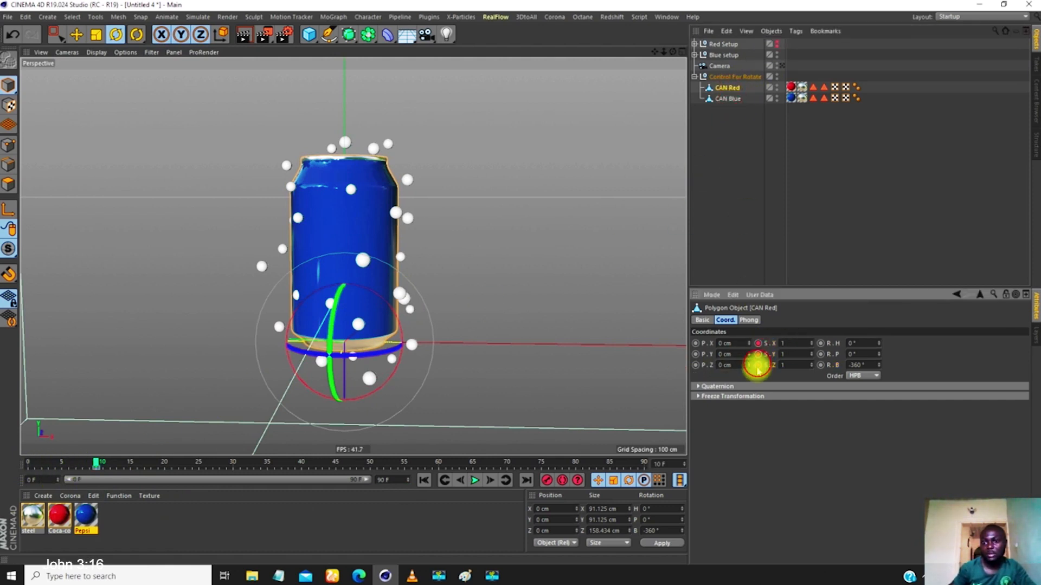
left_click(727, 87)
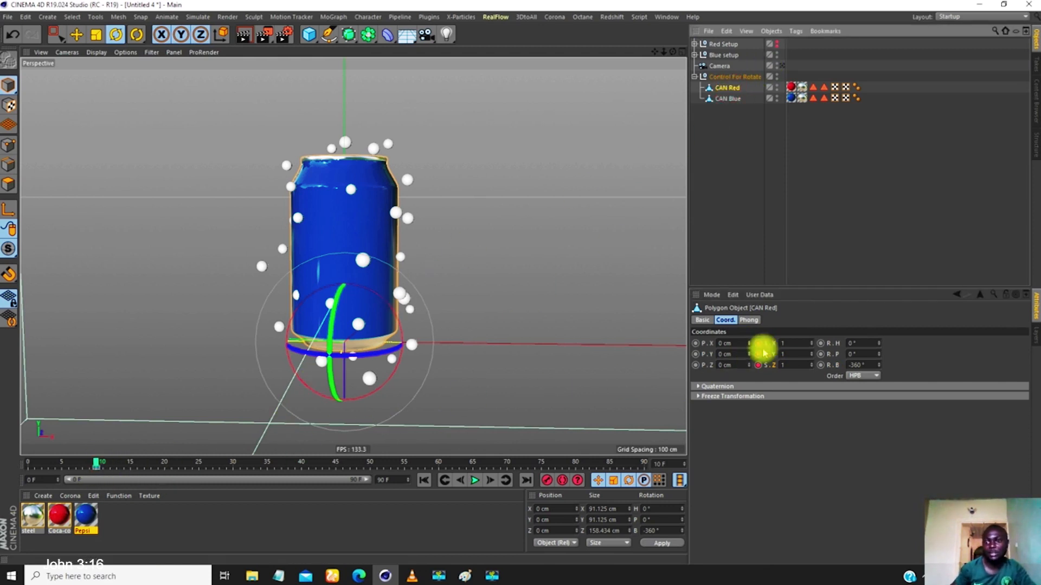
- At frame 10, set CAN Blue's X, Y and Z scale to 0 and keyframe all three values
left_click(728, 99)
double_click(787, 343)
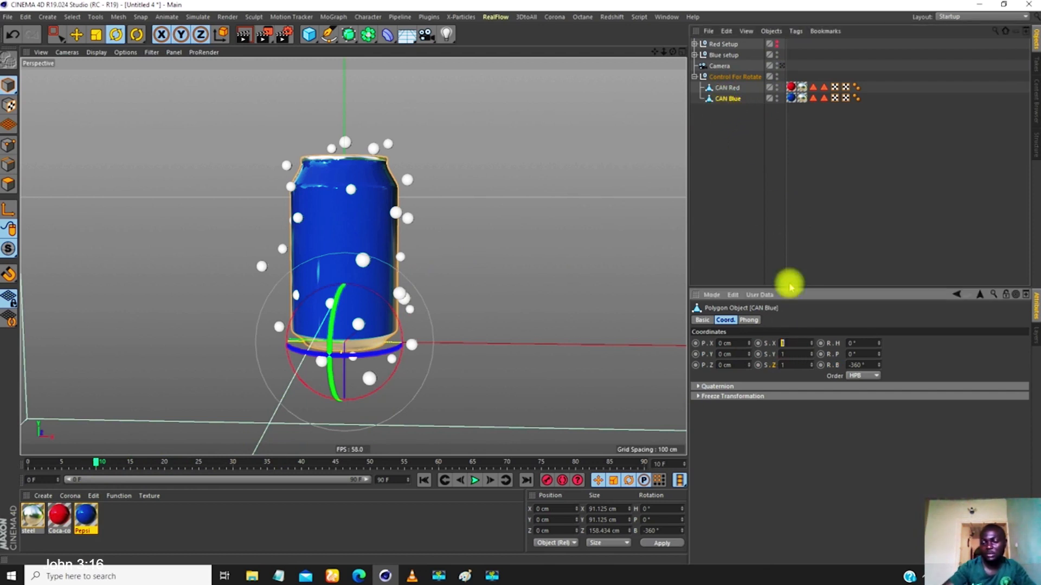
type("0")
key("Tab")
type("0")
key("Tab")
type("0")
key("Return")
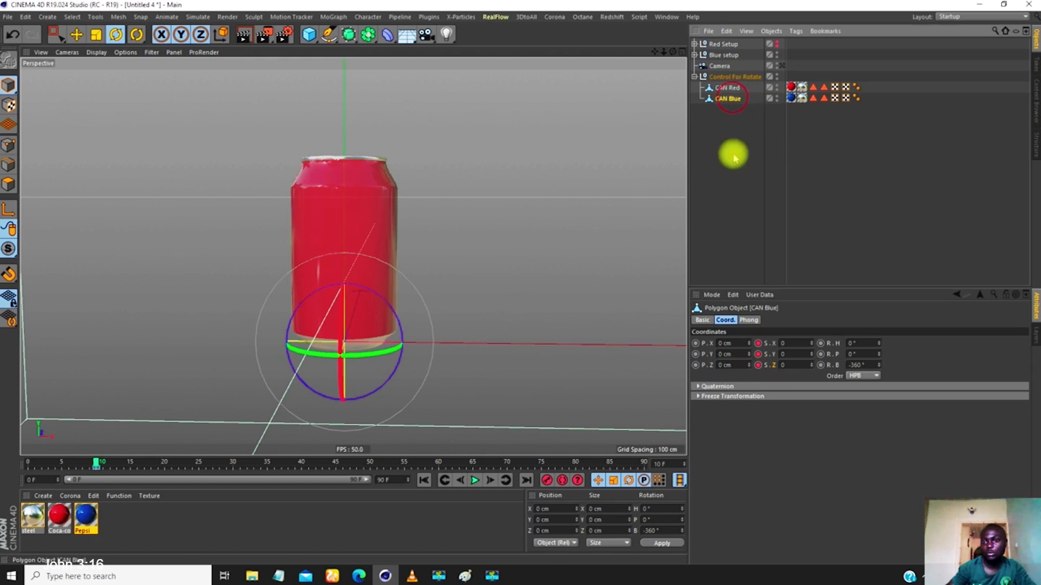
- Turn off X-Ray for CAN Red, and check CAN Blue's scale keyframes at frame 10
left_click(702, 320)
left_click(730, 88)
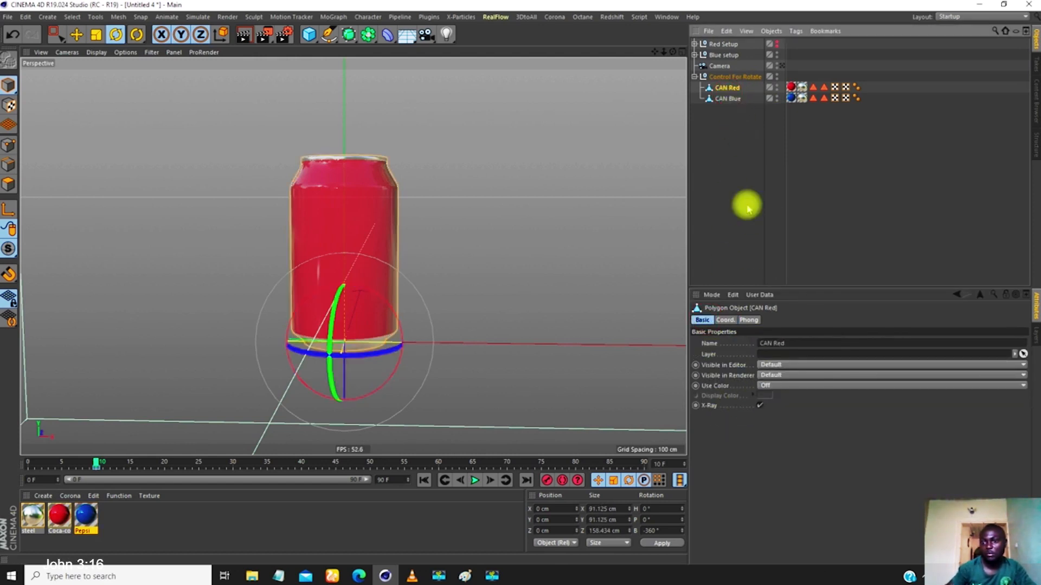
left_click(760, 407)
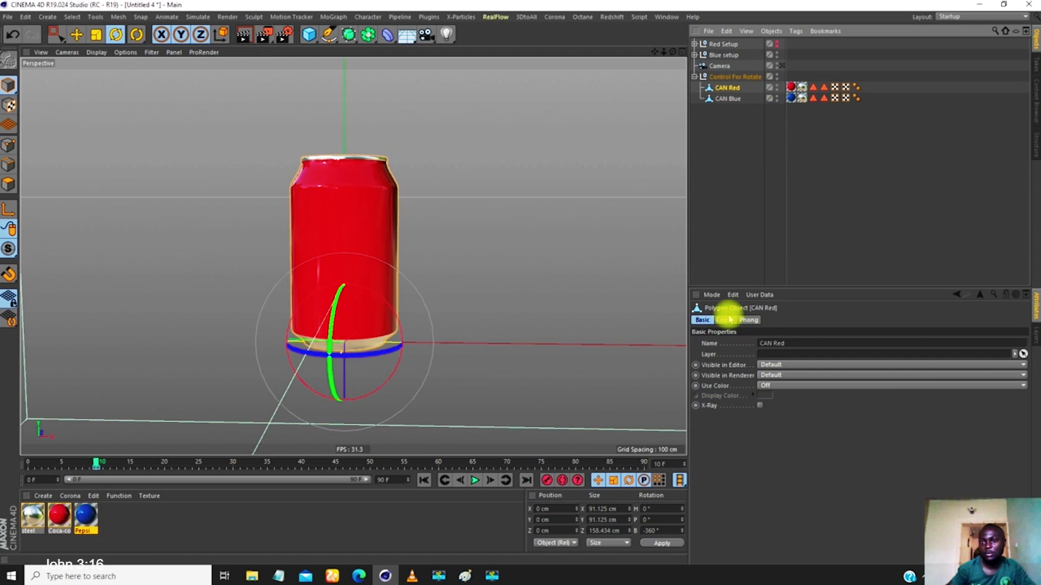
left_click(728, 97)
left_click(728, 88)
left_click(727, 98)
left_click(727, 88)
left_click(728, 99)
left_click(725, 319)
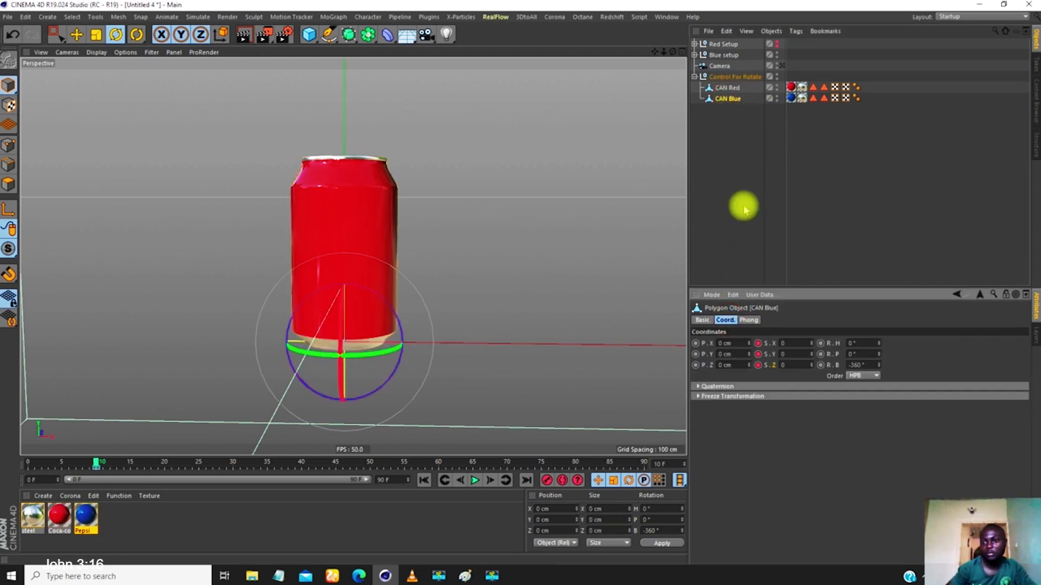
- At frame 45, set CAN Red's X, Y and Z scale to 0 and keyframe all three values
left_click(726, 87)
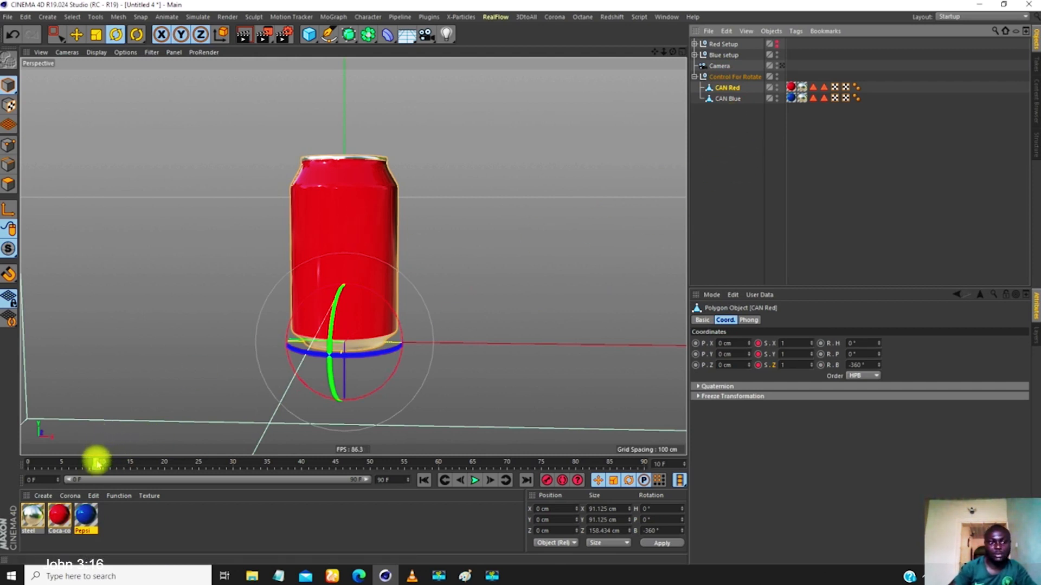
left_click_drag(103, 463, 333, 474)
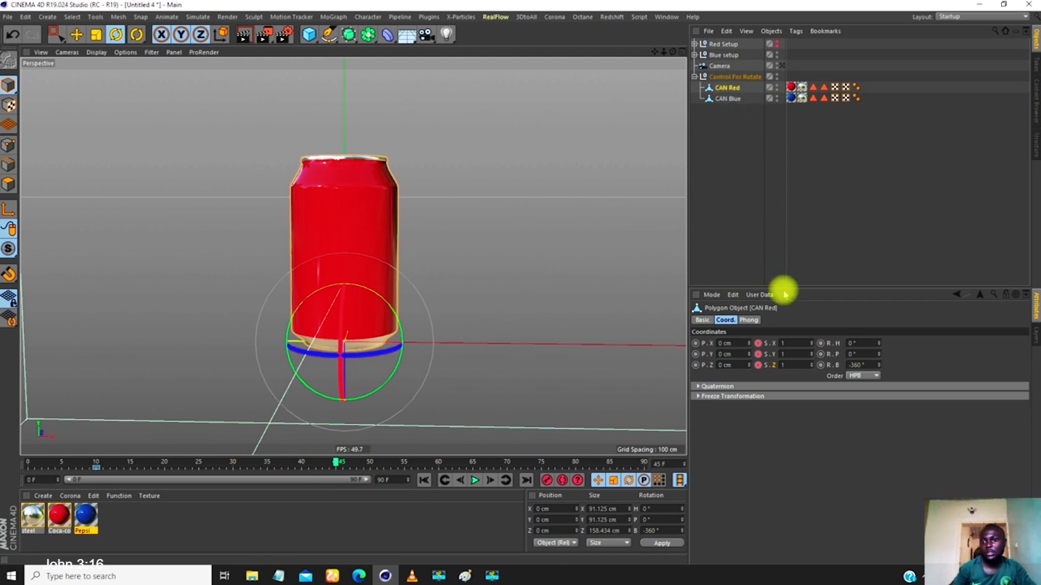
left_click(789, 343)
type("0")
key("Tab")
type("0")
key("Tab")
type("0")
key("Return")
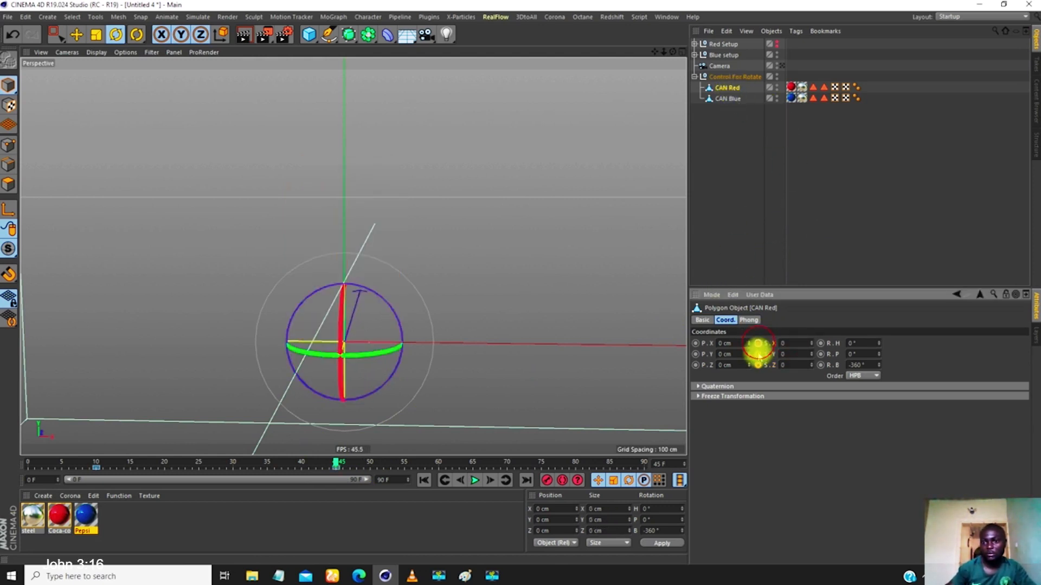
- Set CAN Blue's X, Y and Z scale to 1 at frame 45 and keyframe all three values
left_click(751, 98)
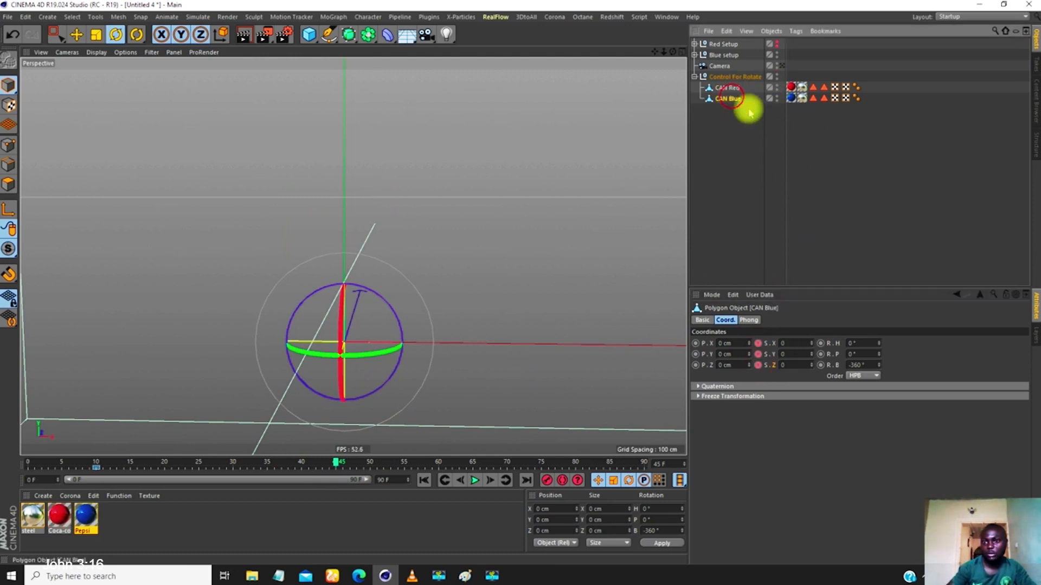
left_click(788, 343)
type("1")
key("Tab")
type("1")
key("Tab")
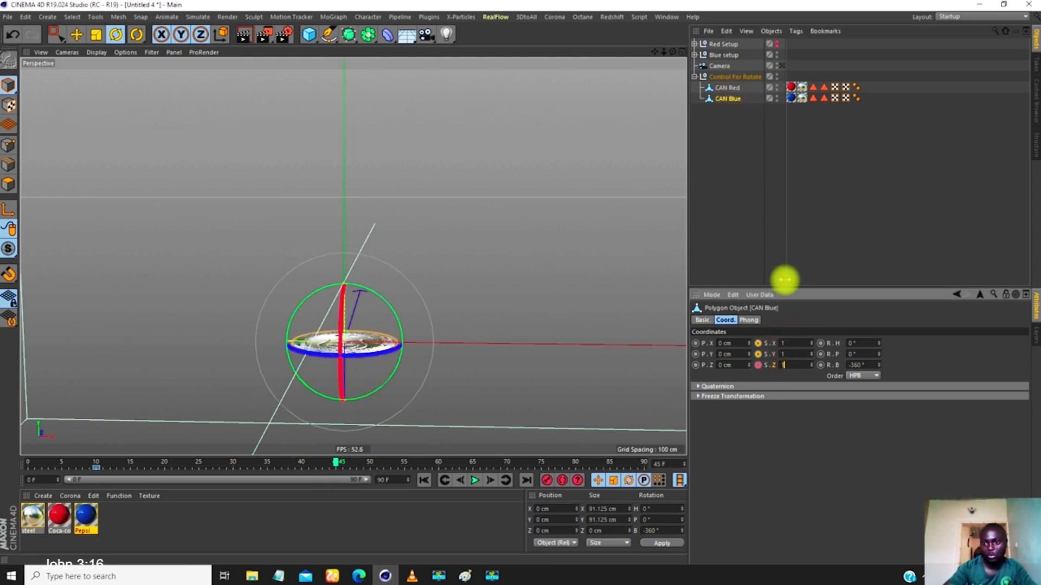
type("1")
key("Return")
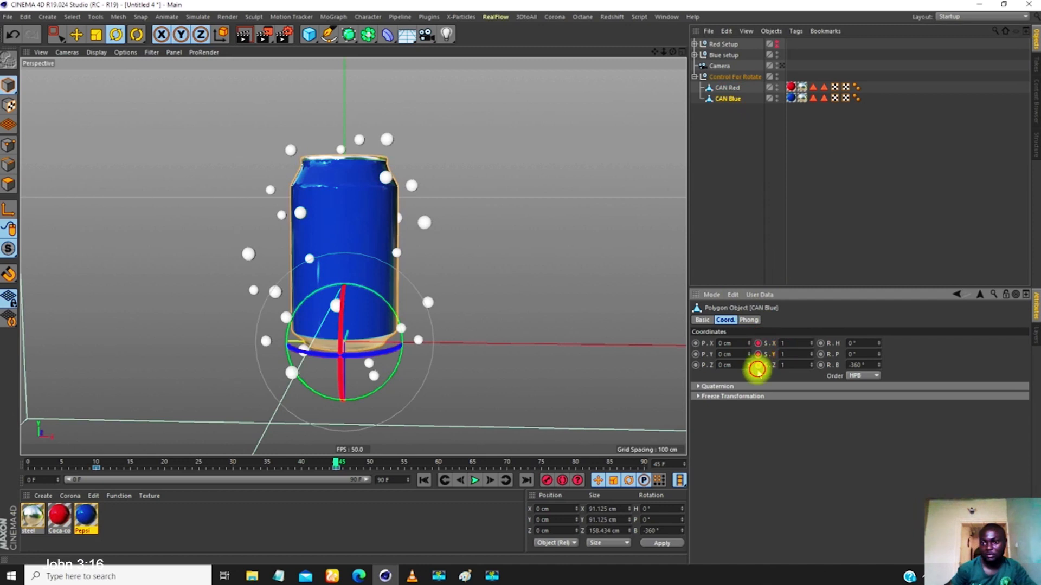
- At frame 80, set CAN Blue's X, Y and Z scale to 0 and keyframe all three values
left_click_drag(334, 463, 574, 466)
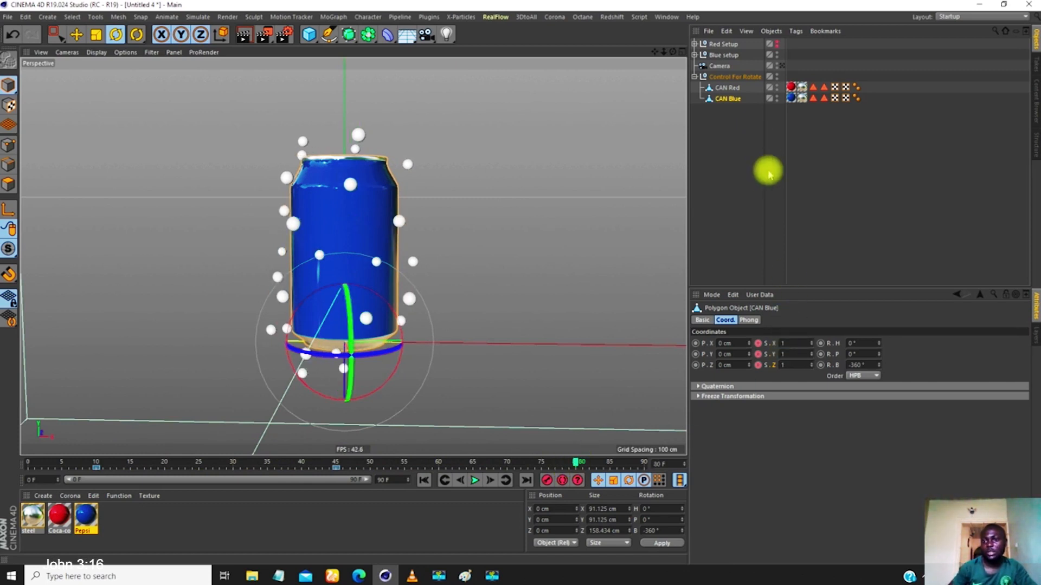
double_click(790, 345)
type("0")
key("Return")
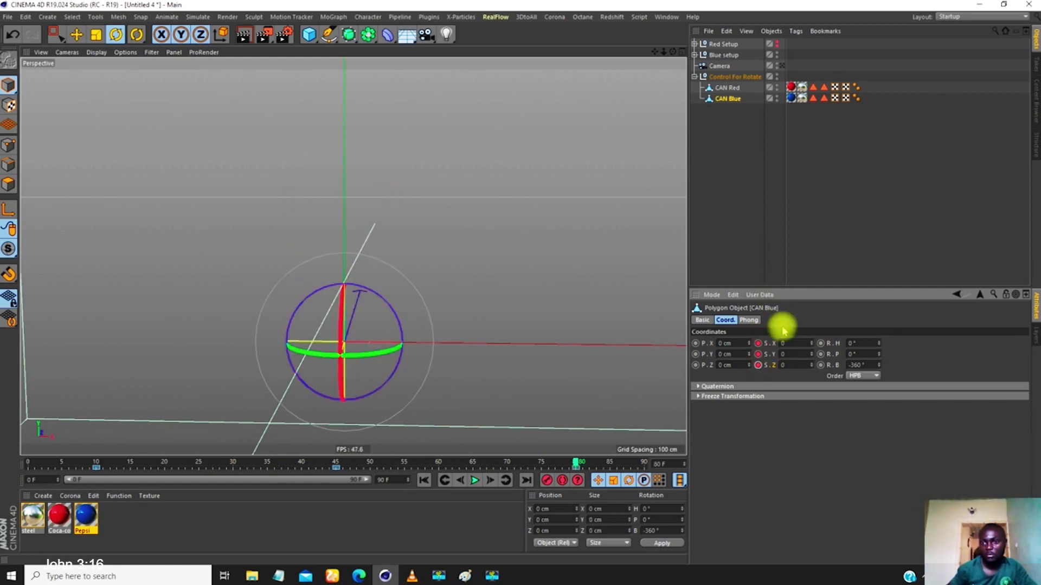
- At frame 80, set CAN Red's X, Y and Z scale to 1 and keyframe all three values
left_click(729, 87)
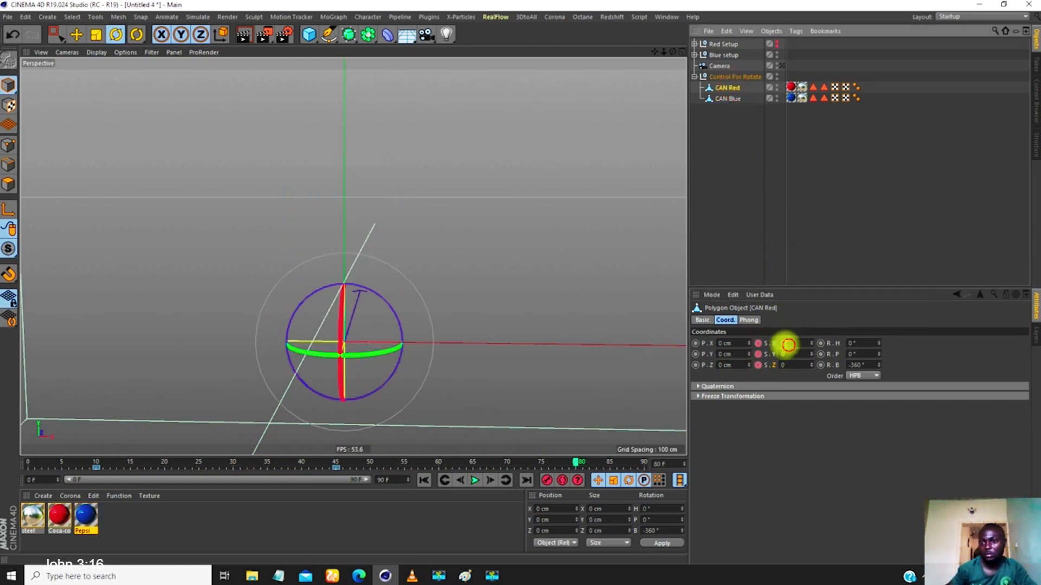
double_click(789, 345)
type("1")
key("Tab")
type("1")
key("Return")
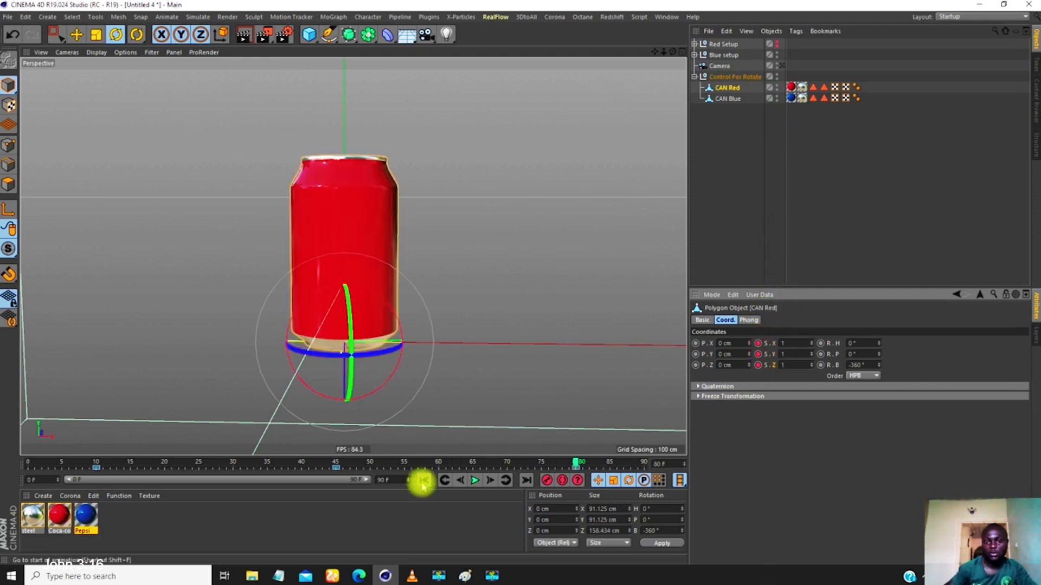
- Play back the can swap and move CAN Red's scale keyframes from frame 45 to frame 40
left_click(474, 481)
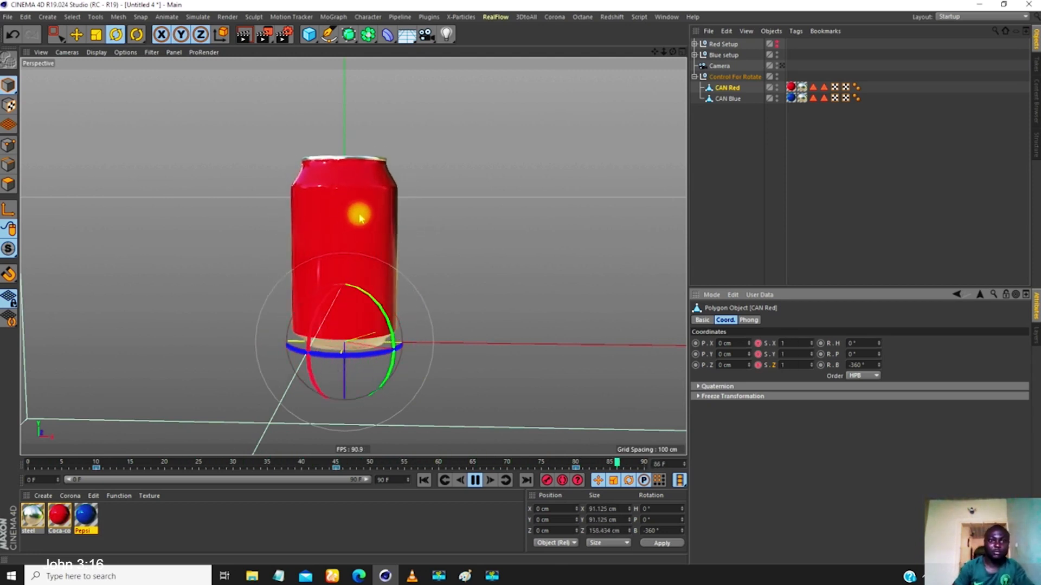
left_click(475, 480)
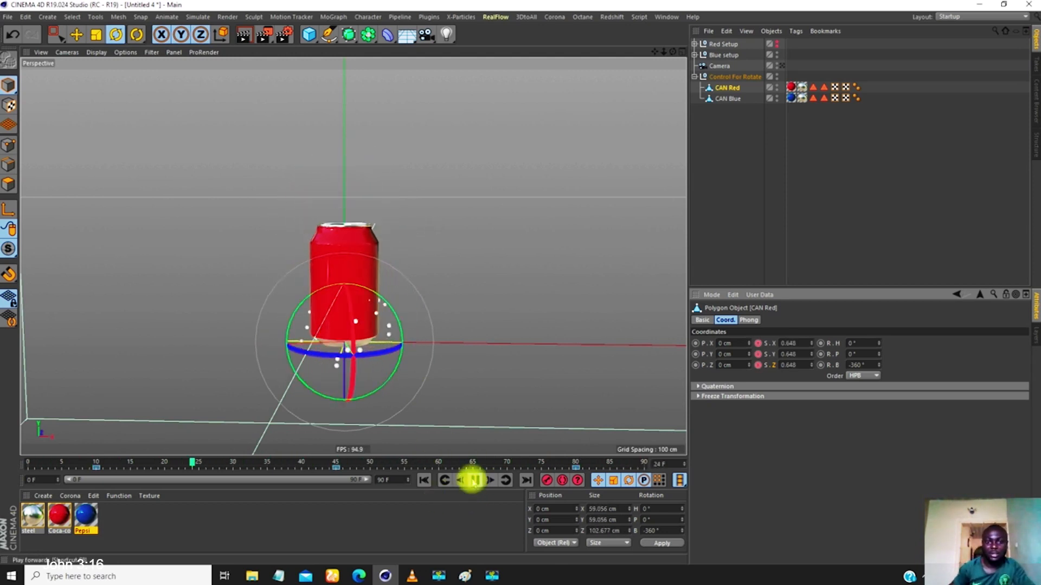
left_click(214, 463)
mouse_move(231, 464)
left_mouse_down()
mouse_move(459, 476)
mouse_move(315, 460)
mouse_move(337, 467)
mouse_move(305, 472)
mouse_move(302, 460)
left_mouse_up()
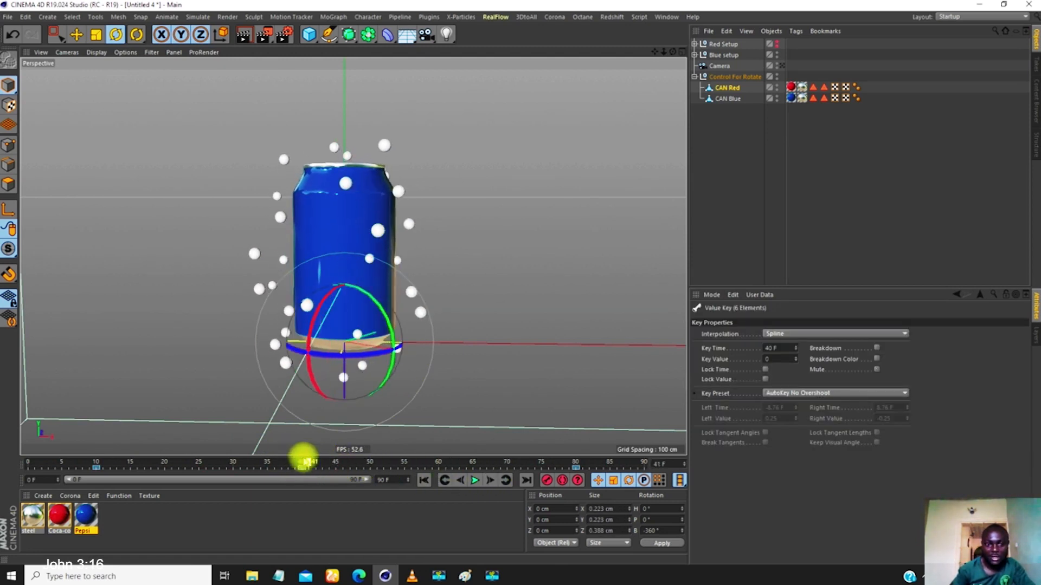
- Move CAN Blue's scale keyframes from frame 45 to frame 40
left_click(725, 99)
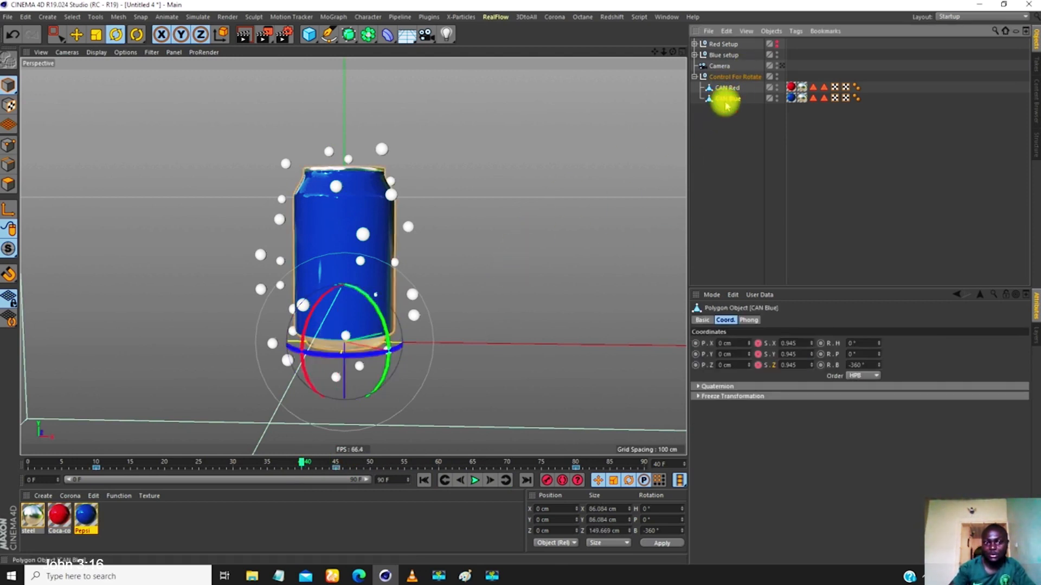
left_click(726, 90)
left_click(726, 101)
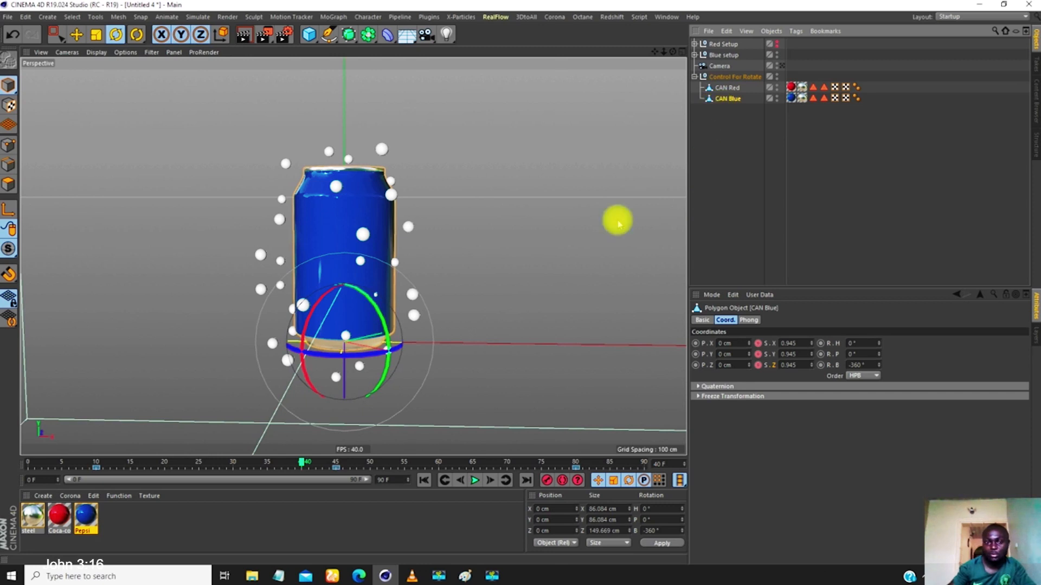
left_click(304, 467)
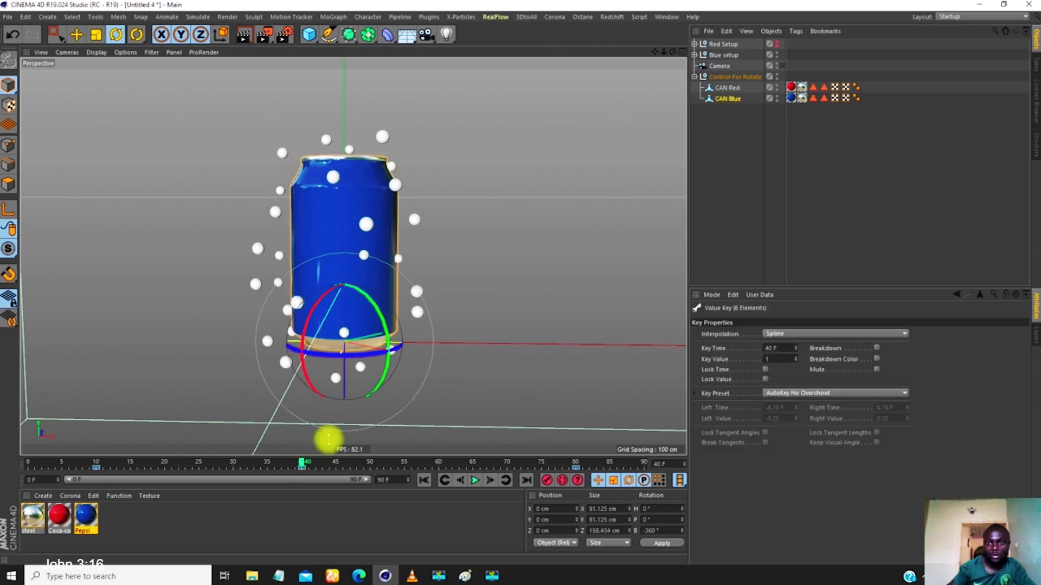
- Copy the frame 40 scale keyframes of CAN Red and CAN Blue to frame 55 and play back the animation
left_click(734, 121)
left_click_drag(722, 99, 719, 88)
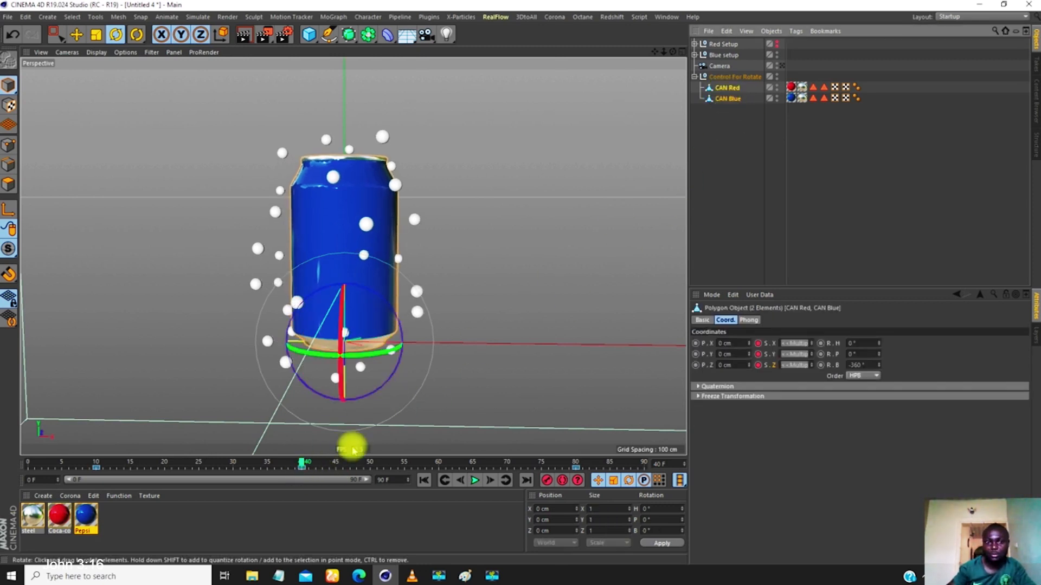
left_click_drag(314, 469, 287, 470)
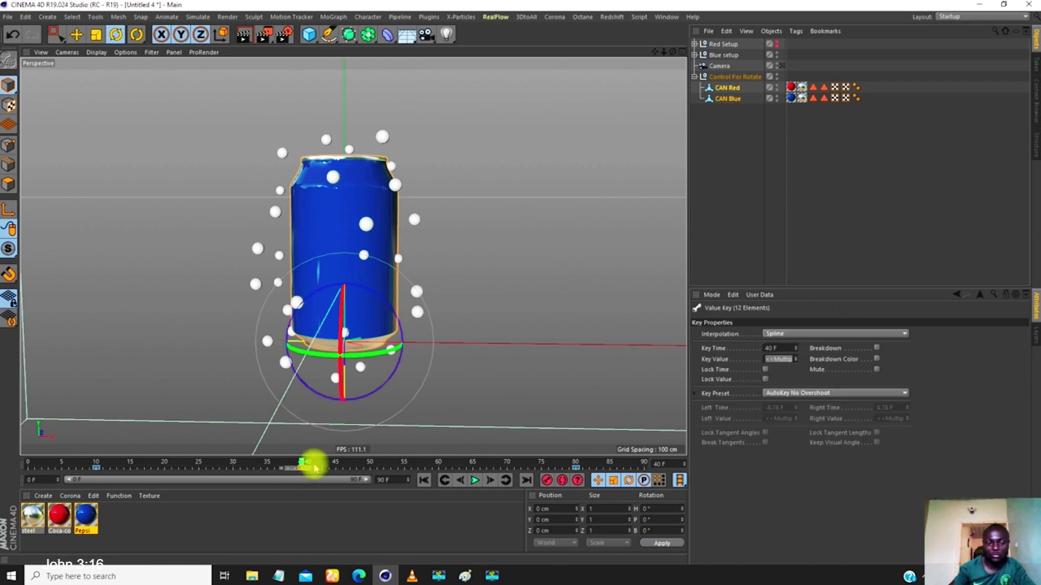
left_click_drag(302, 469, 402, 467)
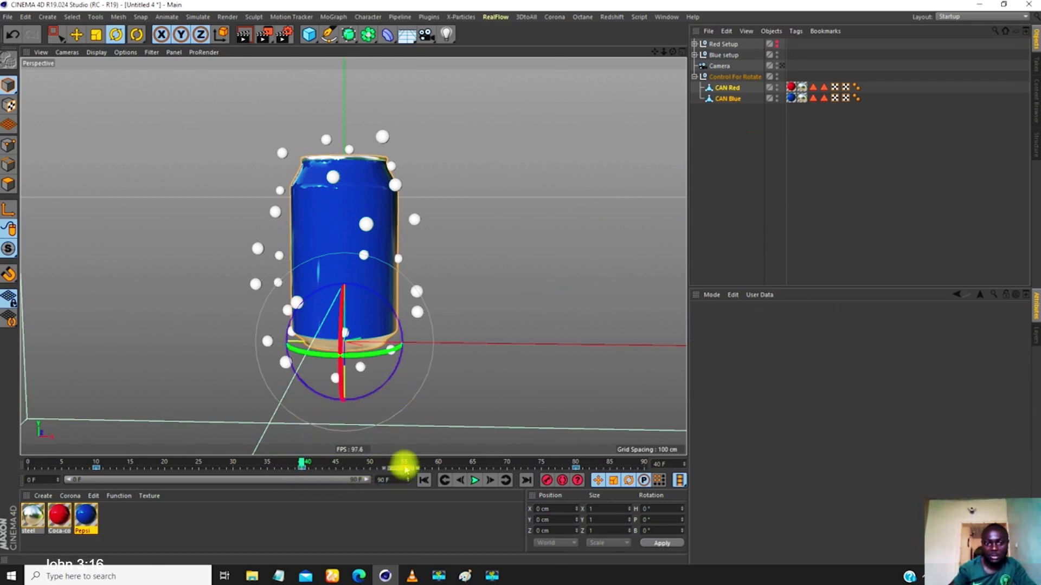
left_click_drag(302, 461, 76, 487)
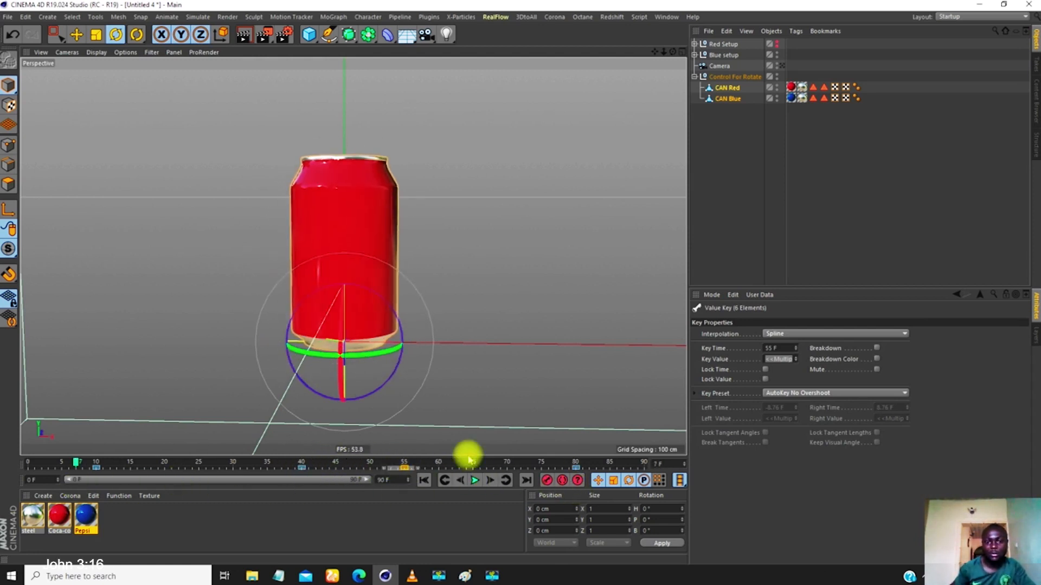
left_click(475, 481)
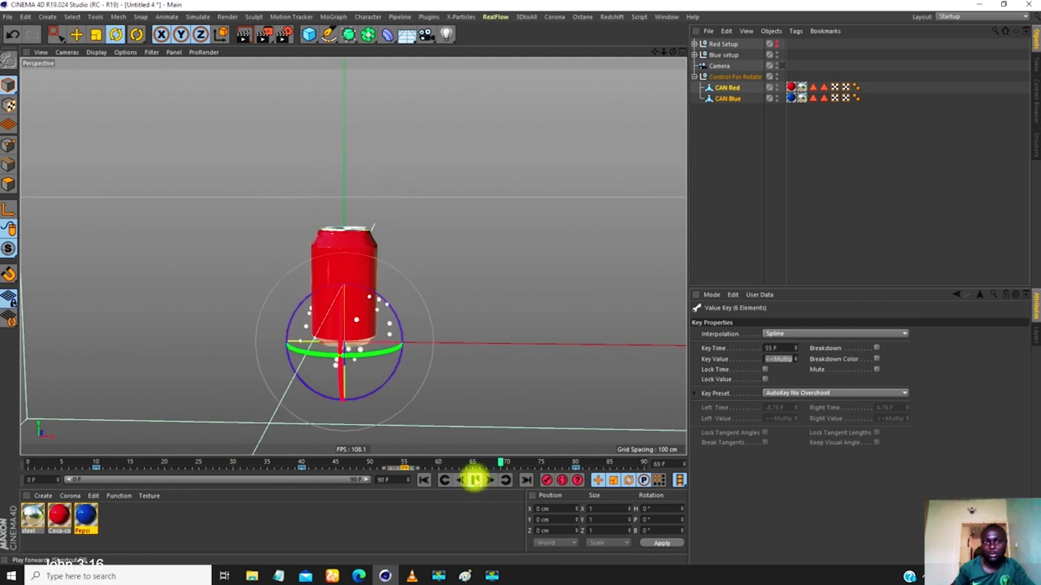
left_click(475, 480)
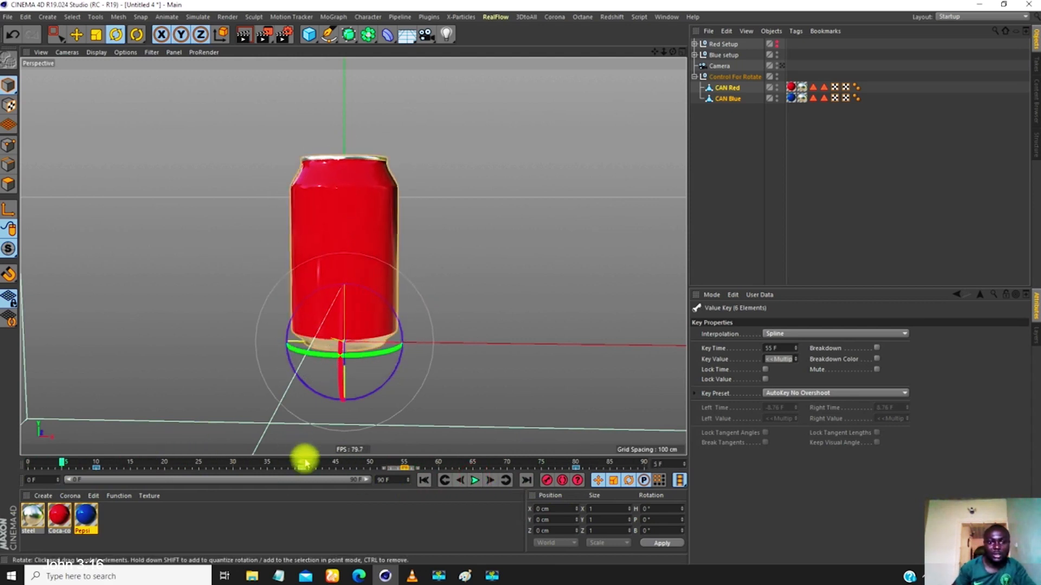
- Move both cans' scale keyframes from frame 40 to 30 and from frame 55 to 60, and return to frame 0
left_click_drag(321, 469, 280, 474)
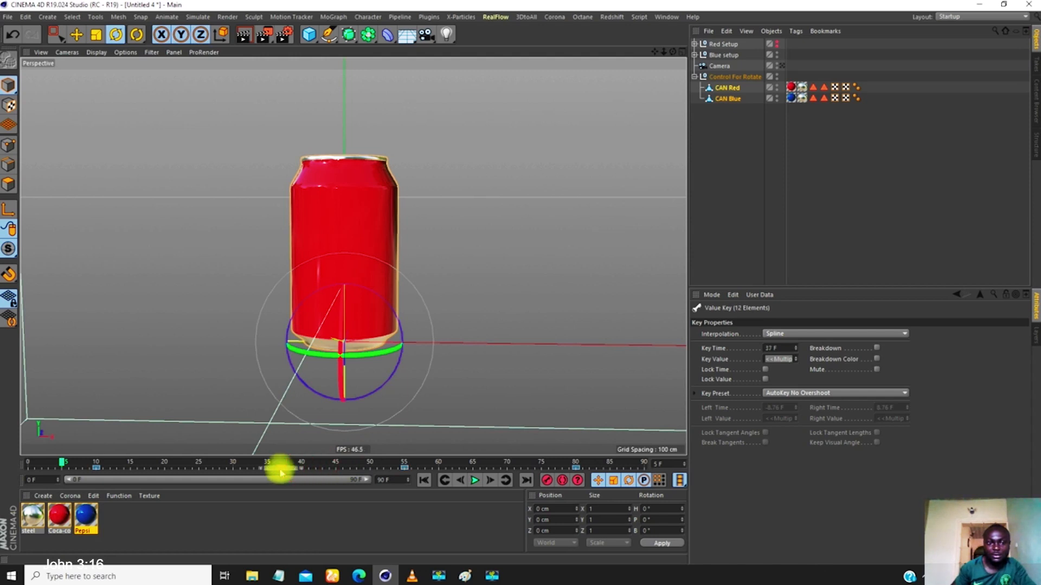
left_click_drag(381, 467, 434, 475)
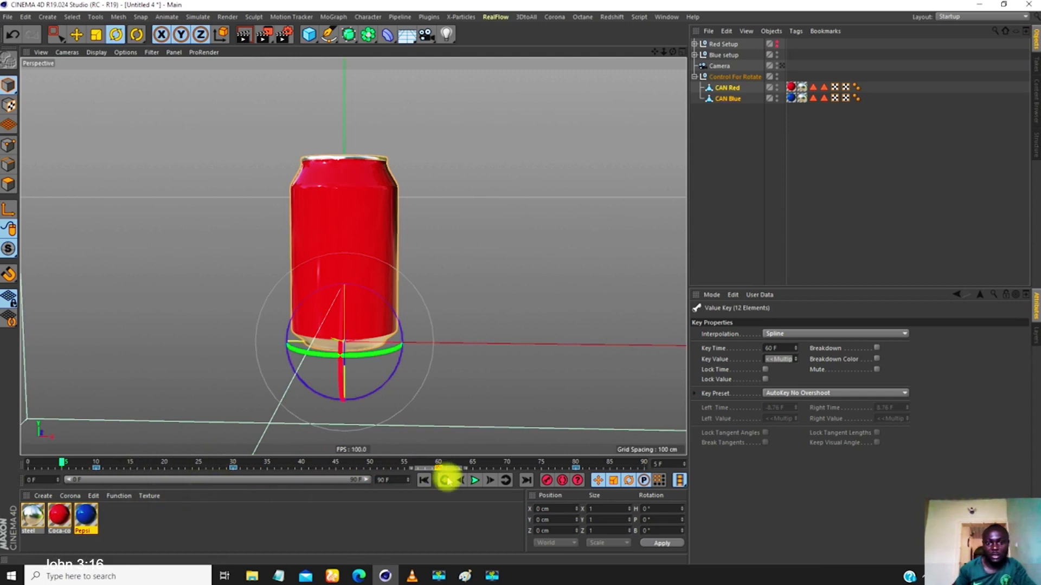
left_click(424, 480)
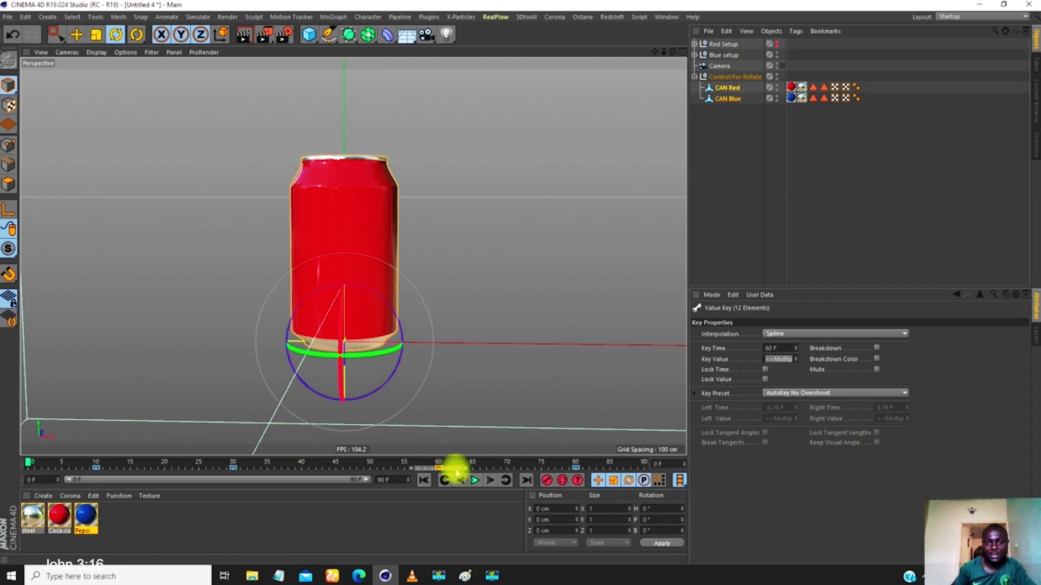
- Play the animation with nothing selected and examine the can swap and surrounding spheres from several angles, ending at frame 0
left_click(476, 480)
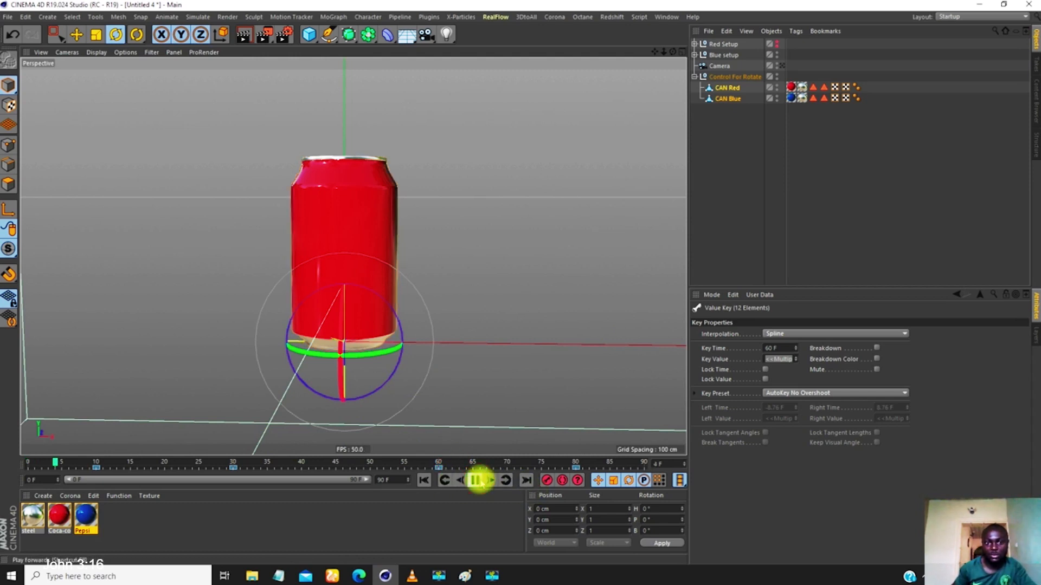
left_click(808, 234)
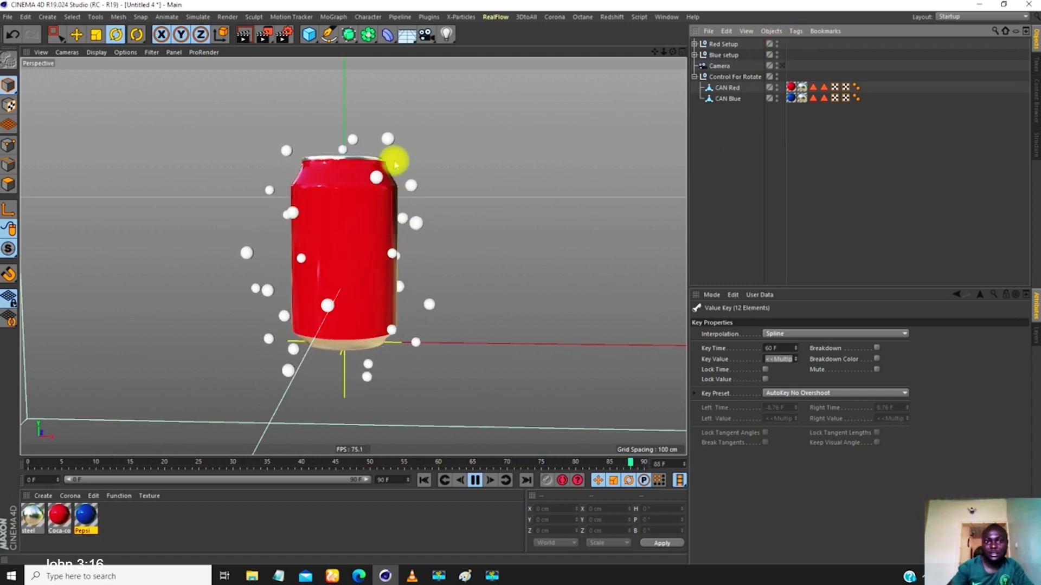
left_click_drag(386, 220, 366, 242, "alt")
scroll(360, 217, "down", 4)
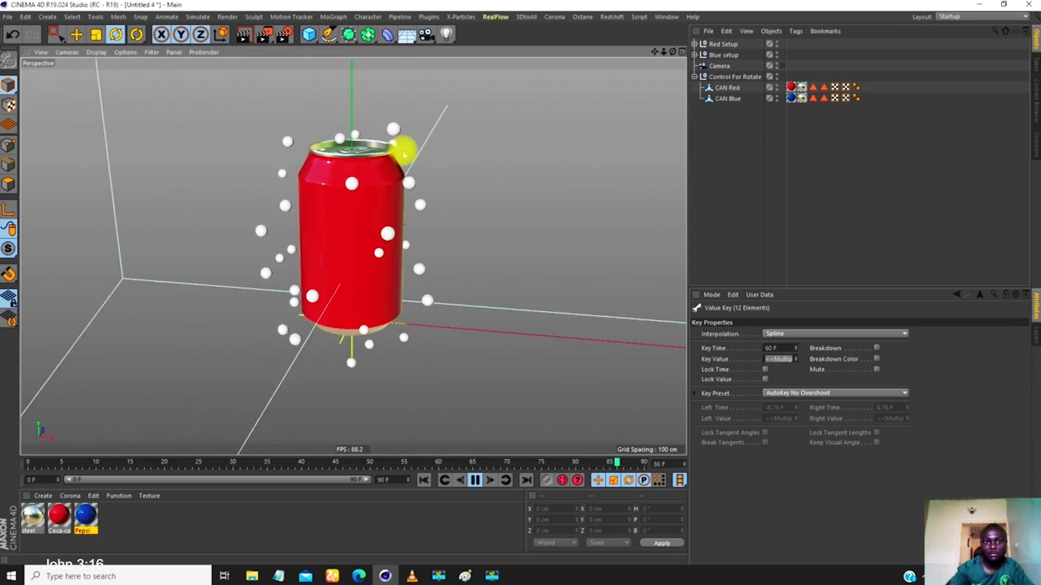
mouse_move(360, 251)
left_mouse_down("alt")
mouse_move(388, 226)
mouse_move(342, 248)
left_mouse_up("alt")
scroll(358, 242, "up", 4)
scroll(330, 255, "down", 4)
left_click_drag(323, 277, 347, 219, "alt")
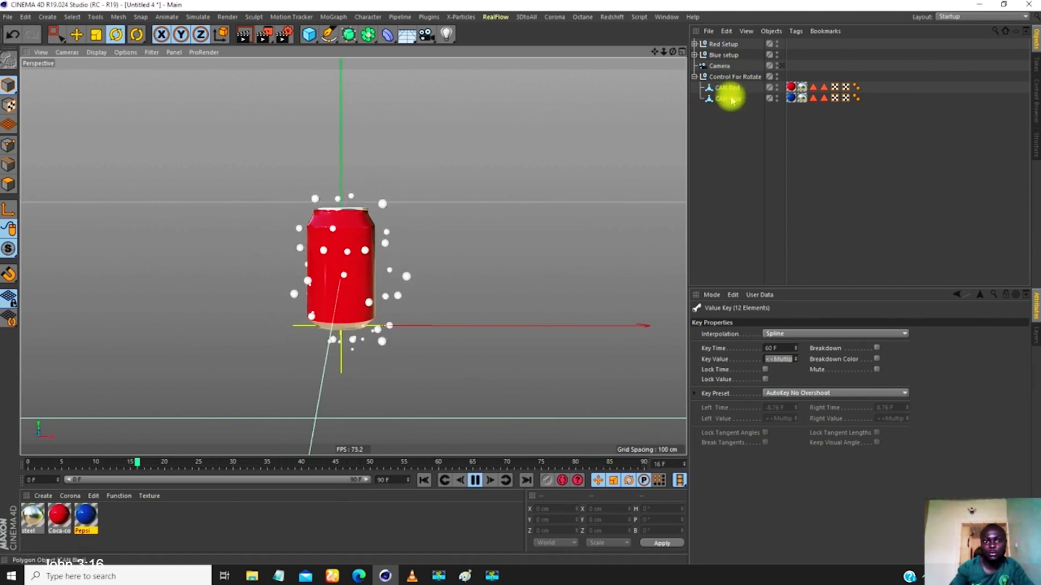
left_click(474, 480)
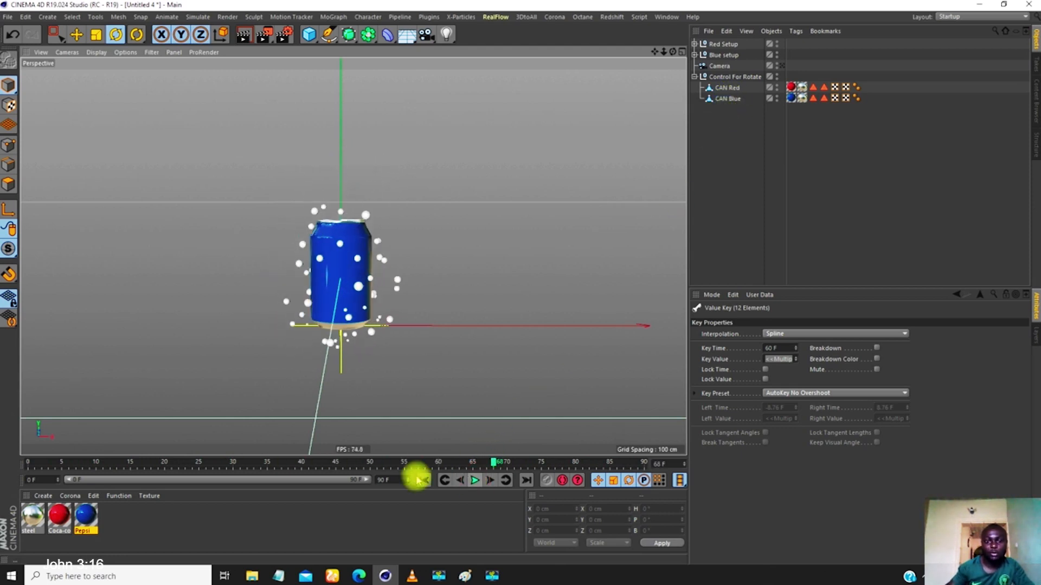
left_click(422, 480)
- Add a MoGraph Fracture object under Control For Rotate and parent CAN Red and CAN Blue to it
left_click(335, 17)
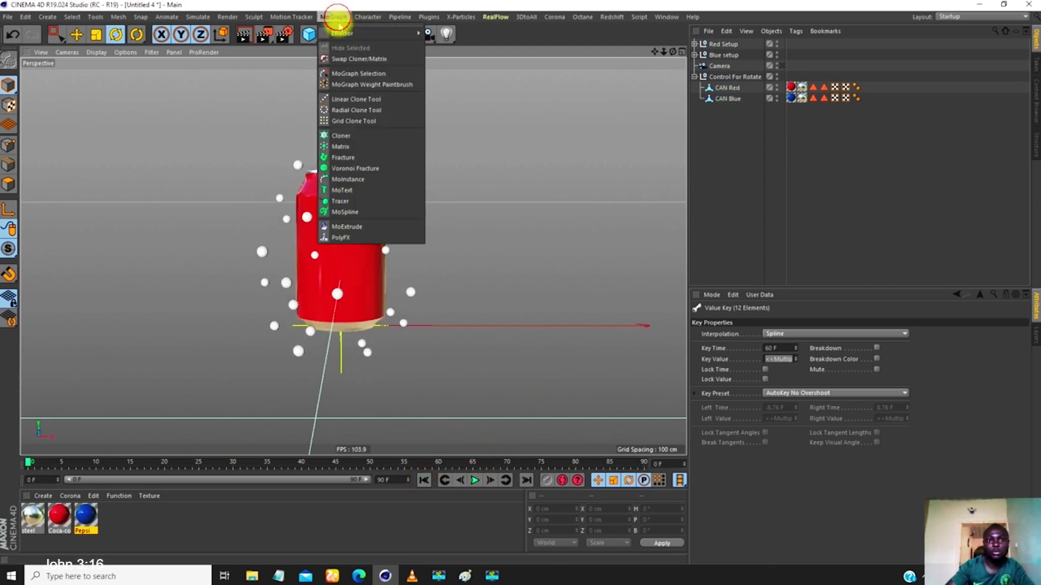
left_click(344, 157)
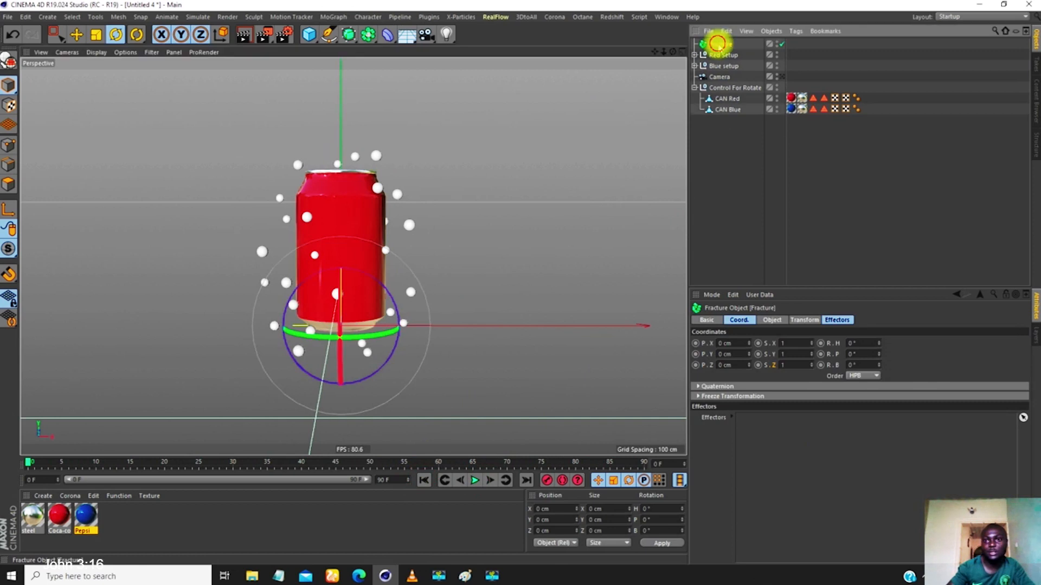
left_click_drag(723, 95, 725, 92)
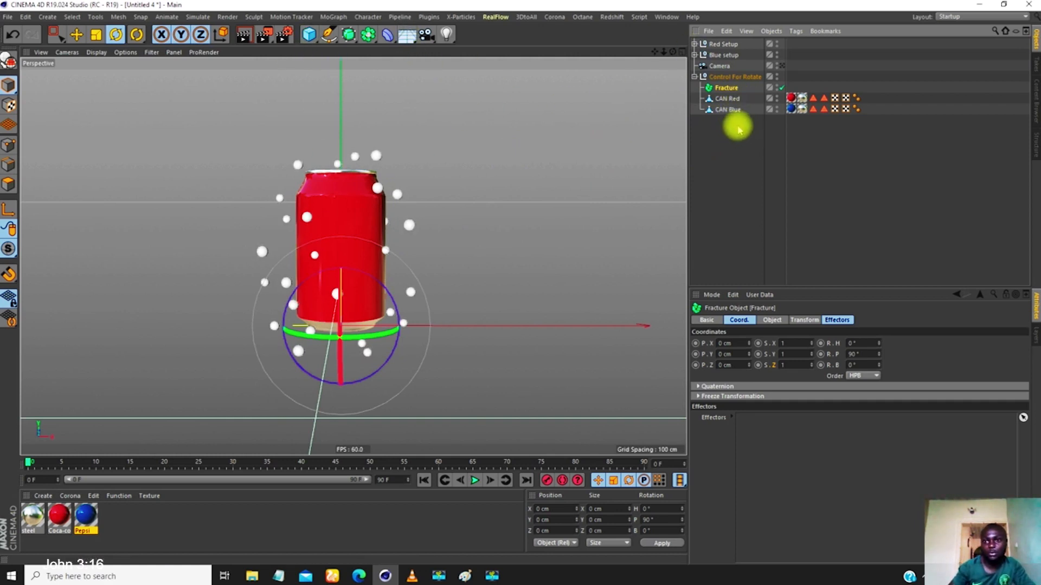
left_click_drag(728, 103, 726, 89)
- Add a Delay effector to the Fracture object and place it directly above Control For Rotate in the hierarchy
left_click(723, 89)
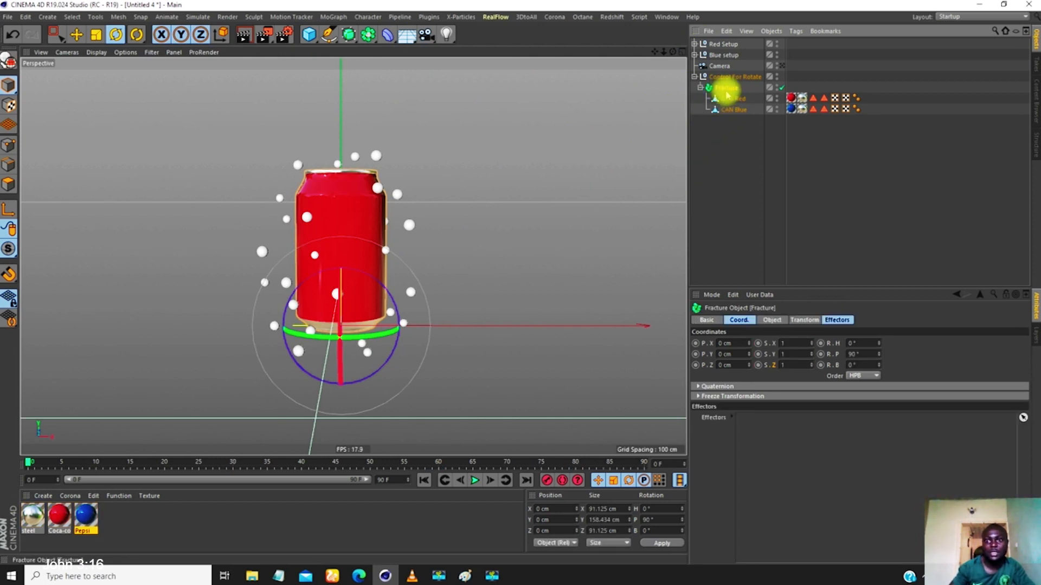
left_click(334, 16)
mouse_move(360, 35)
left_click(445, 73)
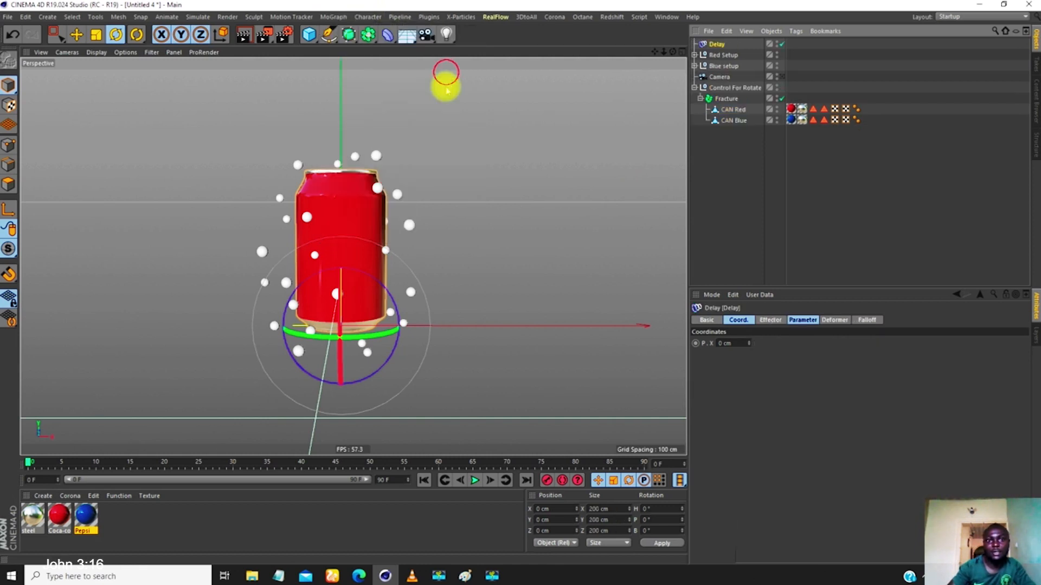
left_click_drag(718, 43, 723, 93)
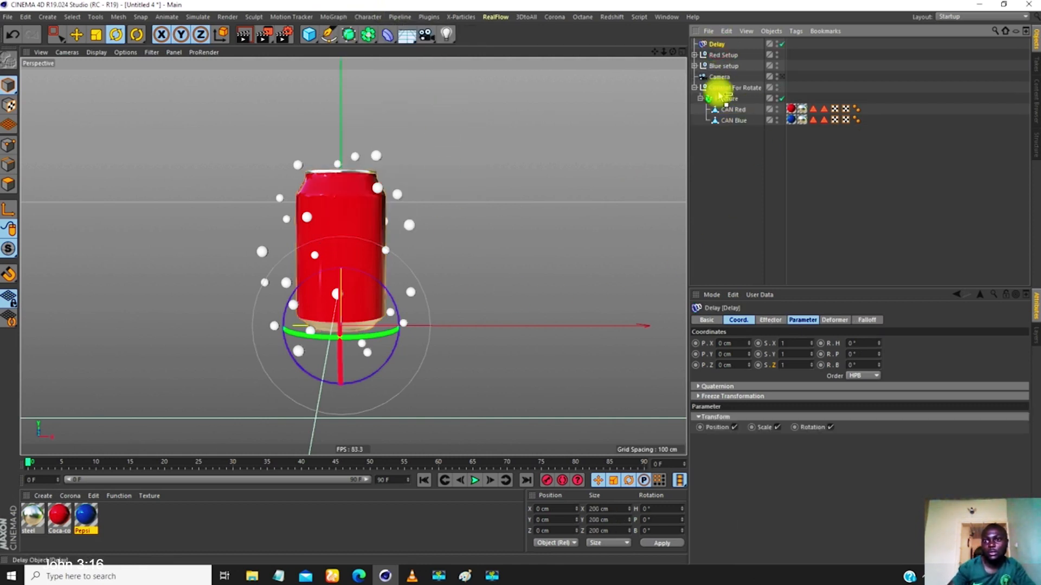
left_click_drag(708, 84, 710, 83)
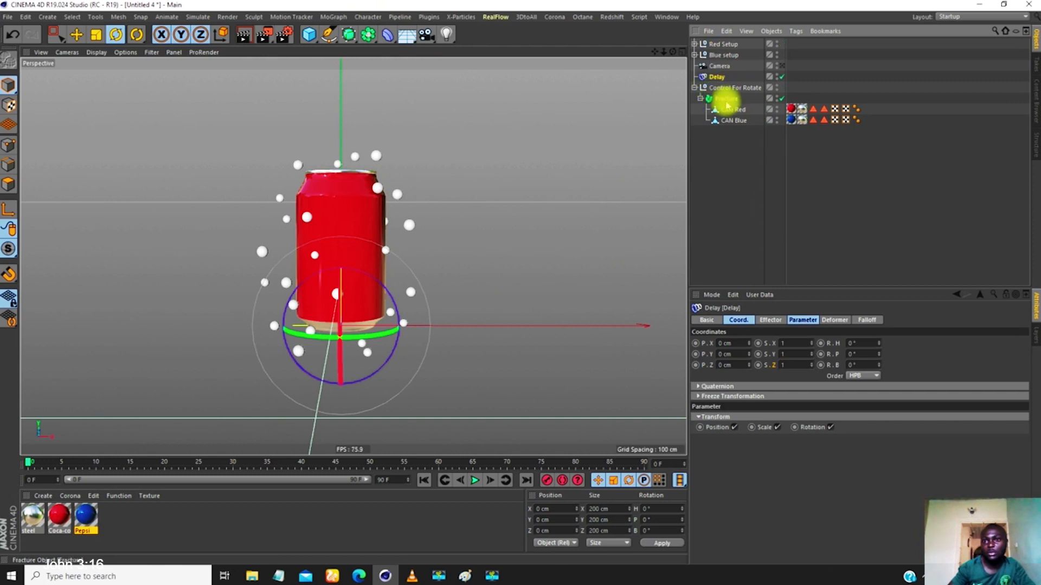
- Review the available mode options of the Fracture object
left_click(727, 99)
left_click(775, 320)
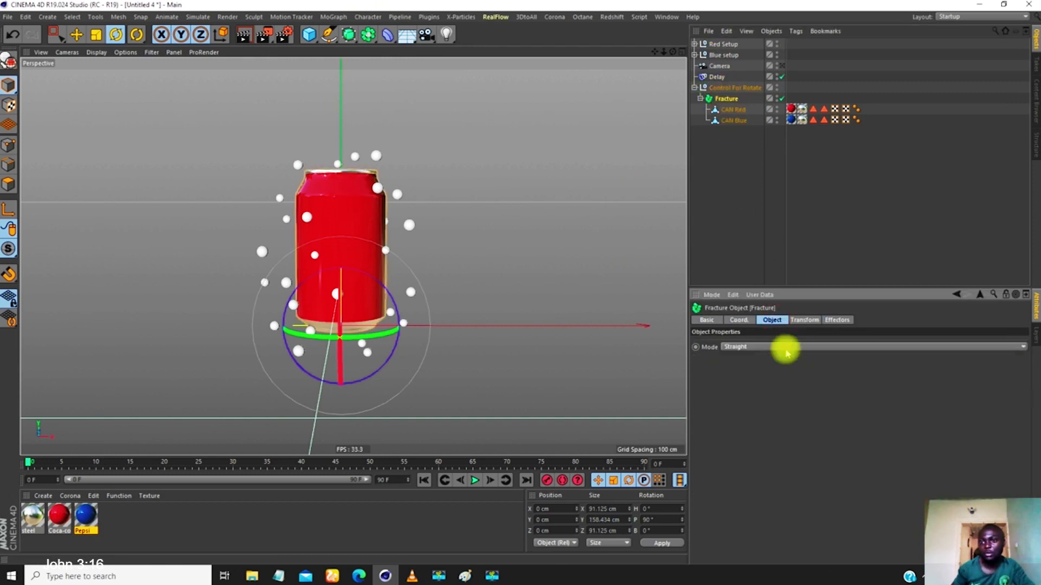
left_click(742, 347)
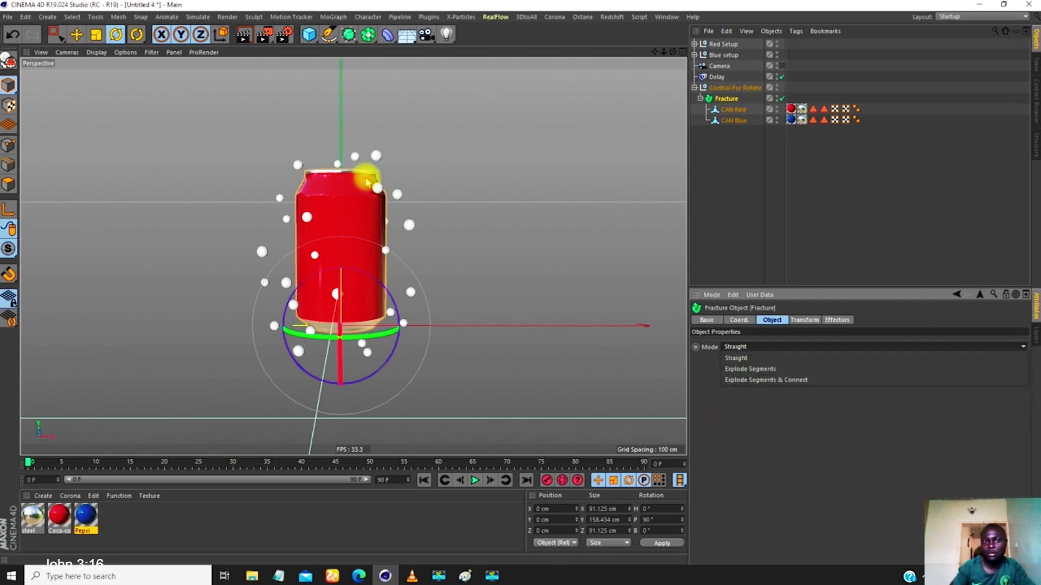
left_click(693, 428)
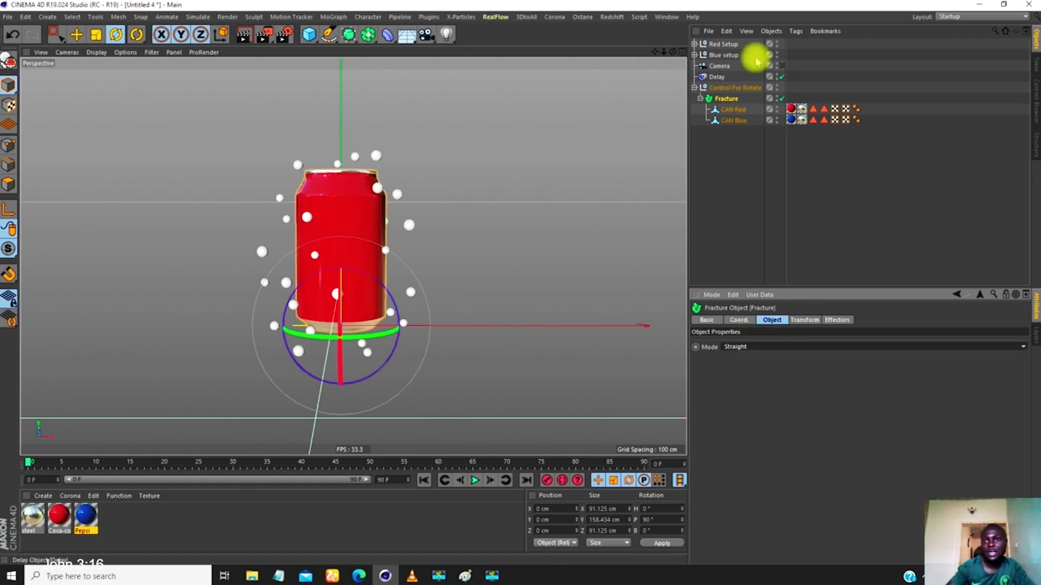
- Set the Delay effector's mode to Spring and its strength to 75%
left_click(717, 77)
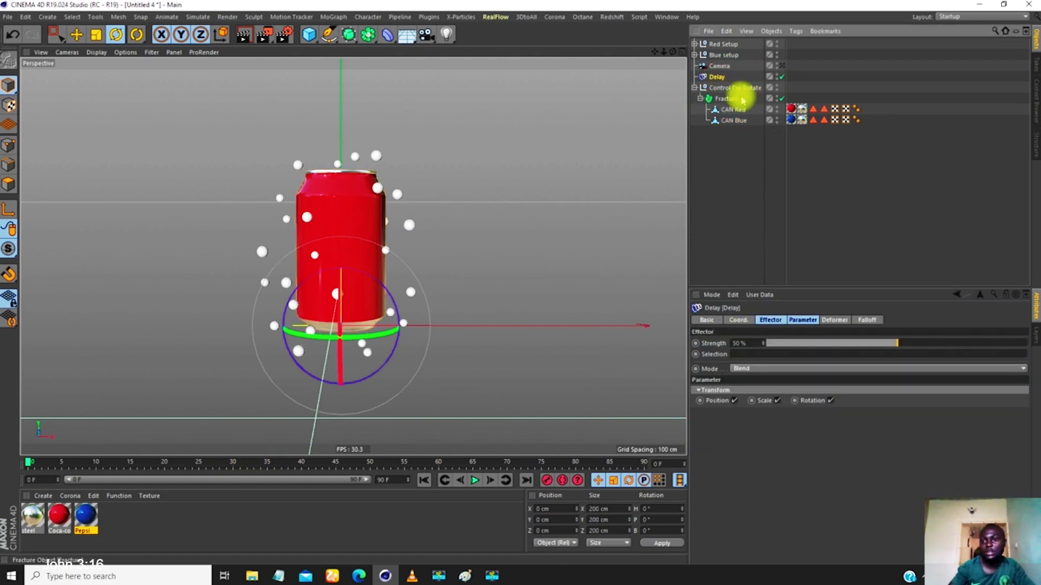
left_click(767, 369)
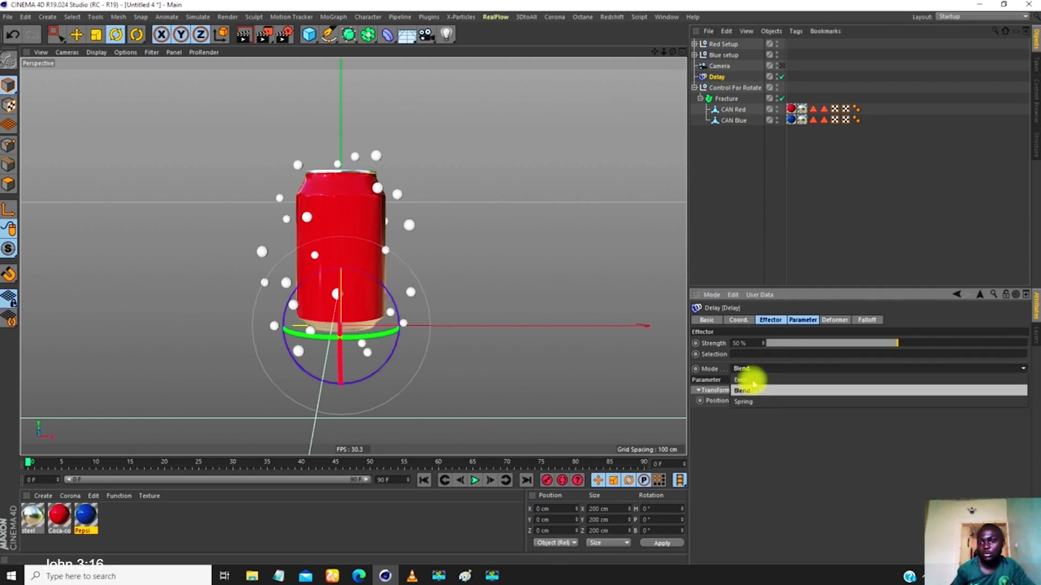
left_click(746, 402)
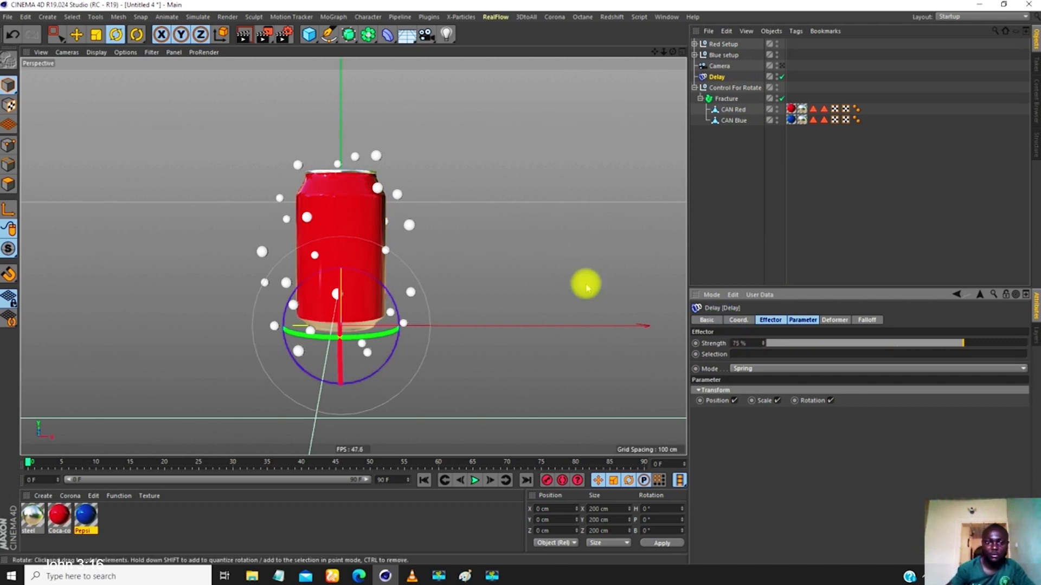
- Preview the animation from the first frame and set the Delay effector's strength to 55%
left_click(424, 480)
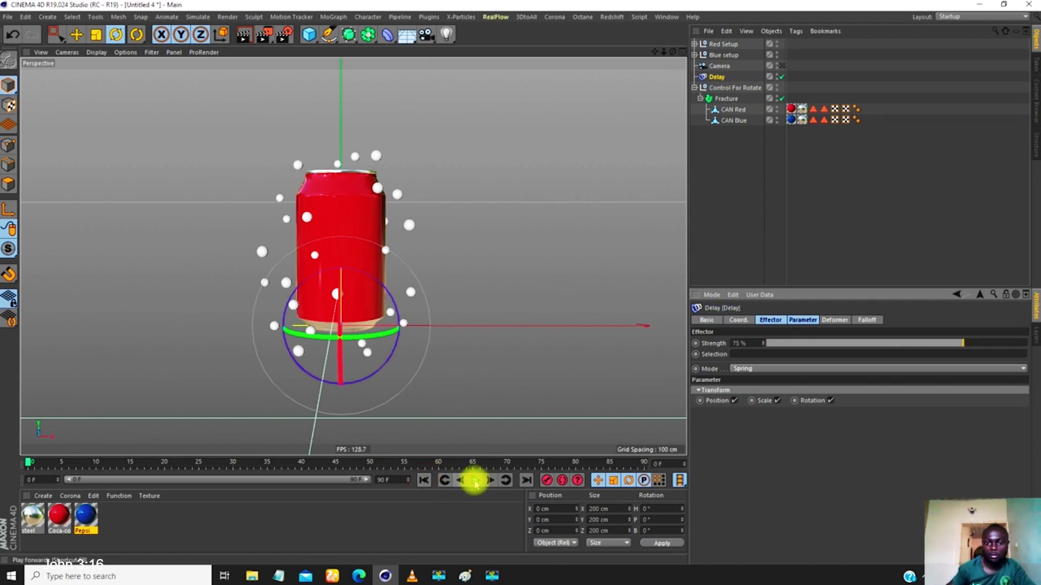
left_click(826, 216)
left_click(474, 481)
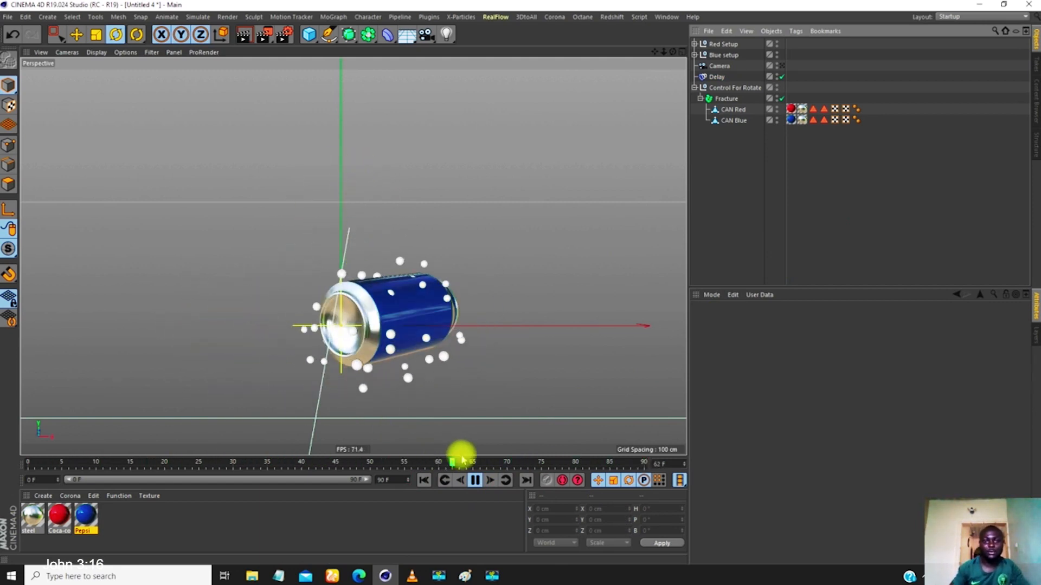
left_click(475, 481)
left_click(424, 480)
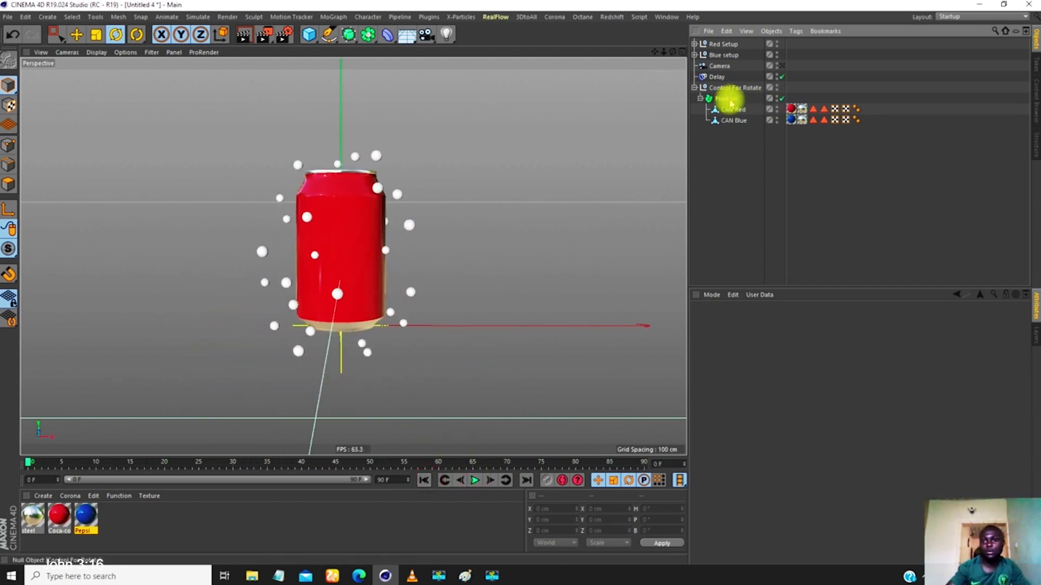
left_click(715, 77)
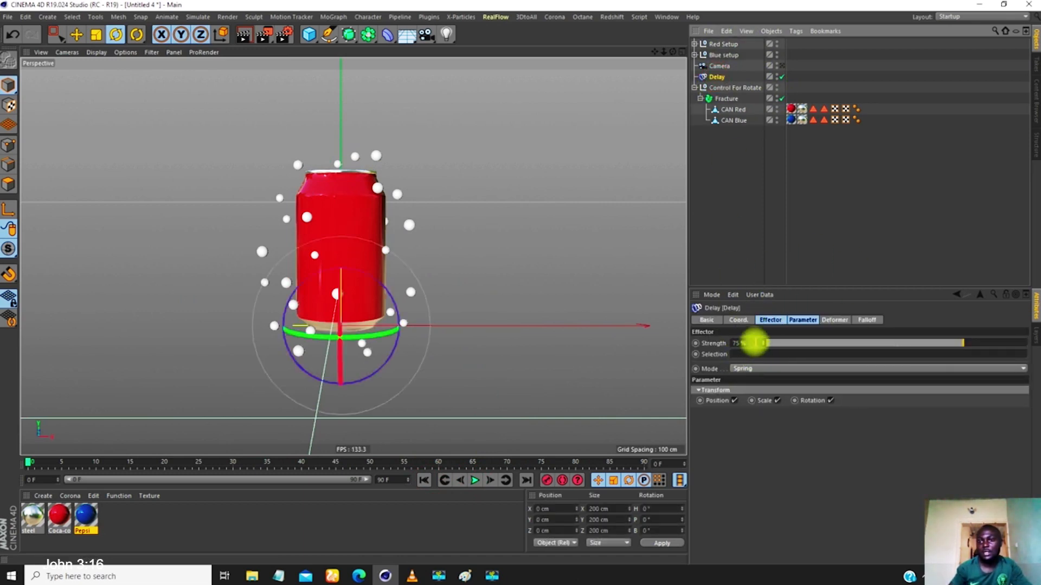
left_click(754, 344)
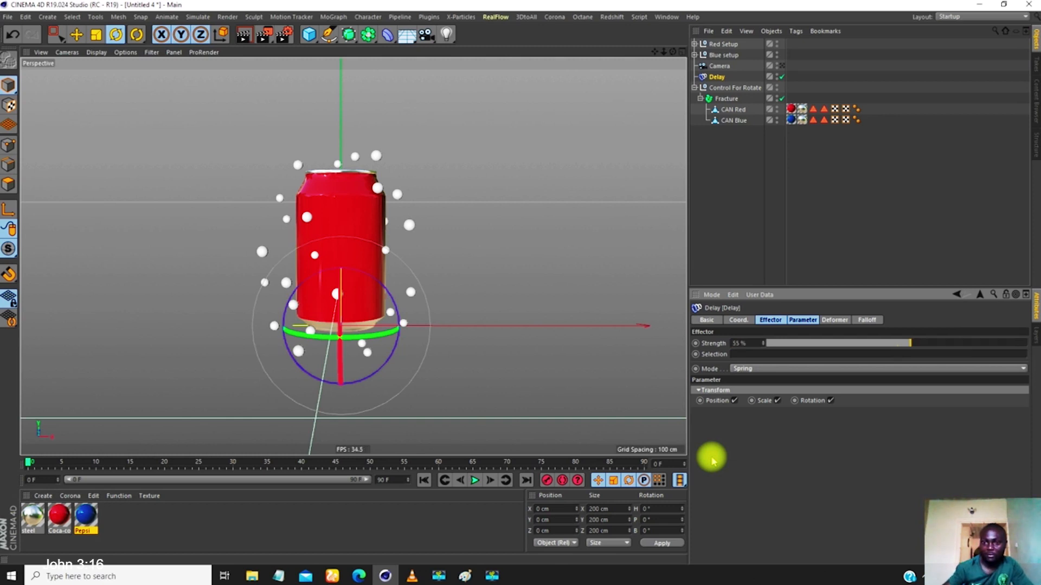
- Play the animation and set the Delay effector's strength to 60%
left_click(475, 484)
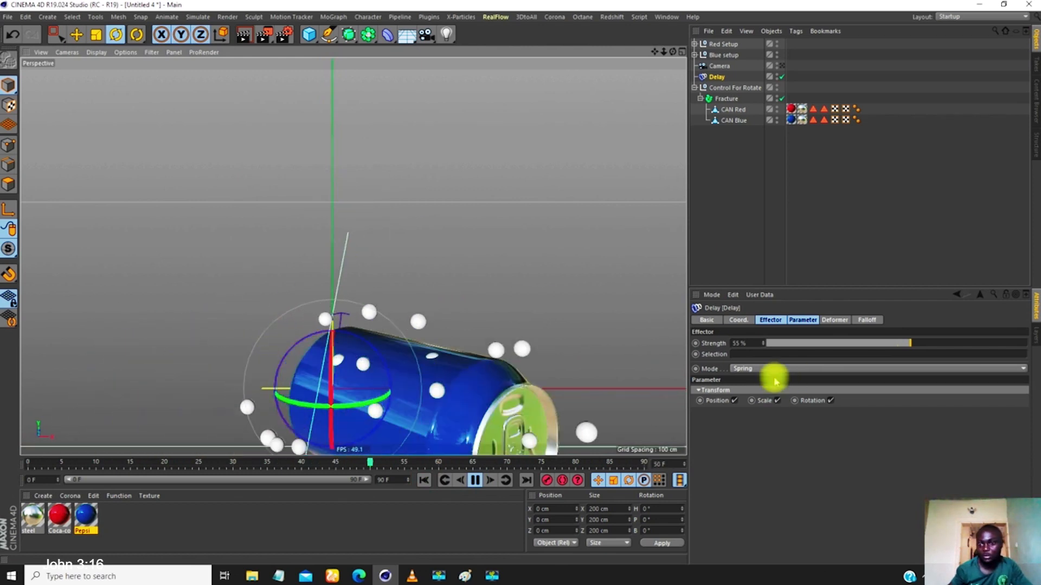
double_click(744, 344)
type("60")
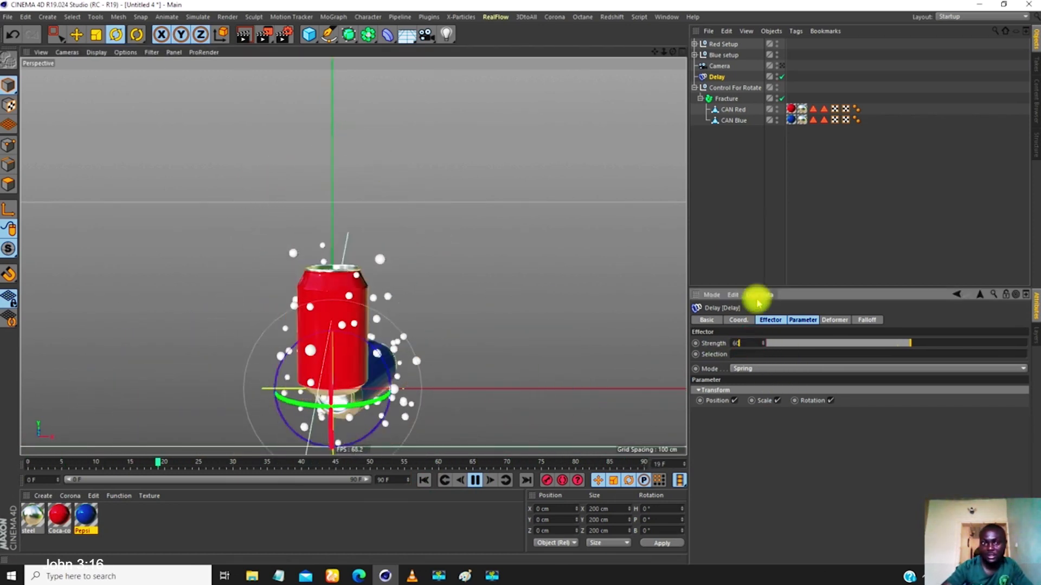
key("Return")
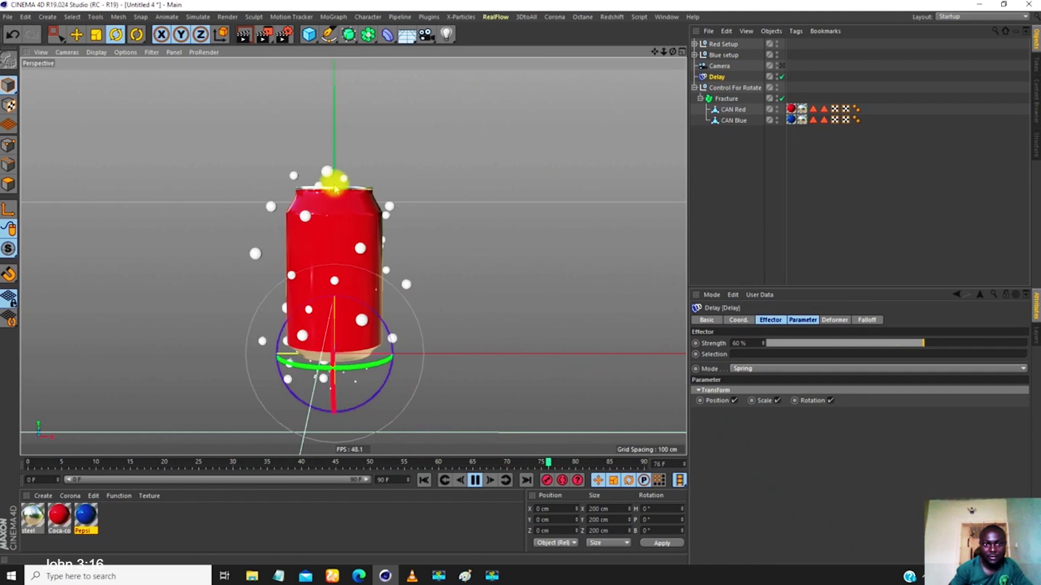
left_click(475, 480)
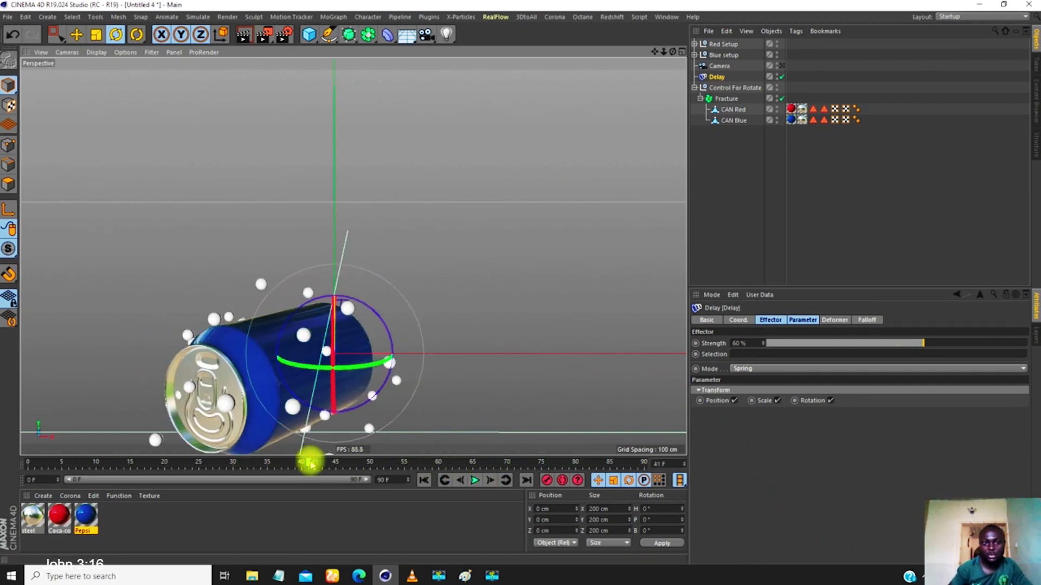
- Set CAN Blue's pitch rotation to -90° at frame 34 and play the animation from the first frame
left_click_drag(309, 462, 262, 463)
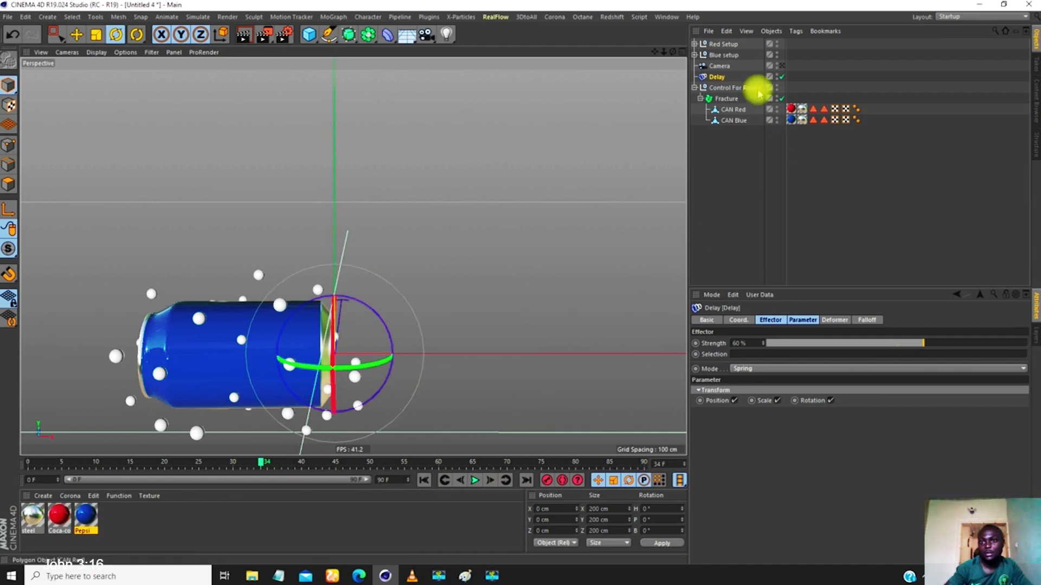
left_click(733, 119)
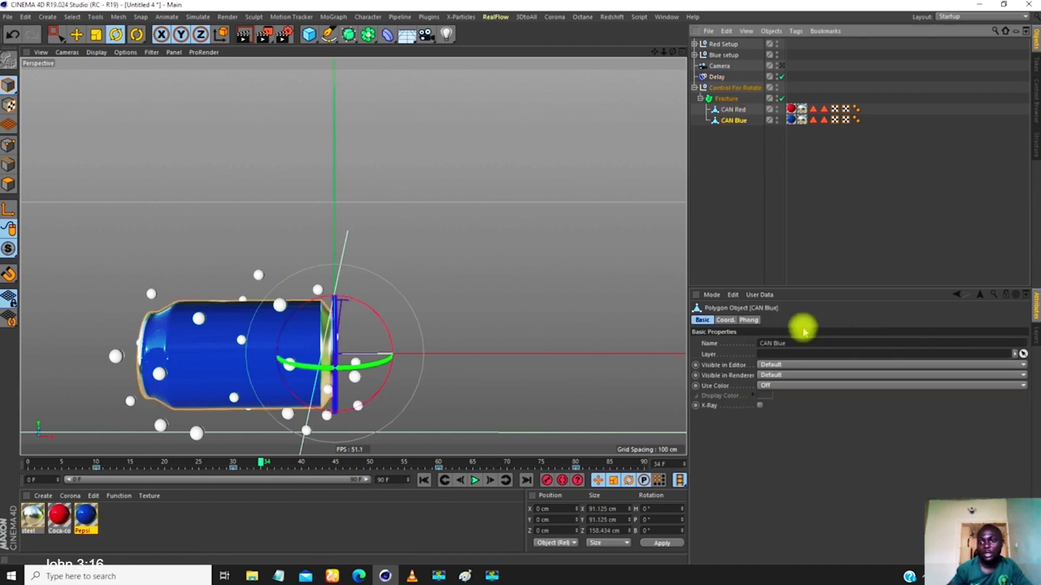
left_click(727, 321)
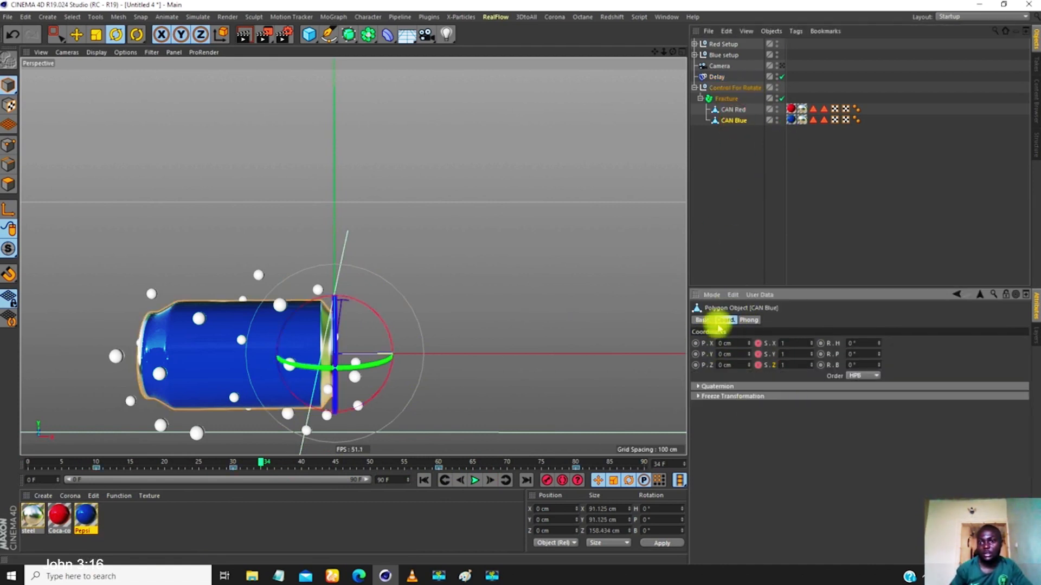
left_click_drag(878, 367, 866, 408)
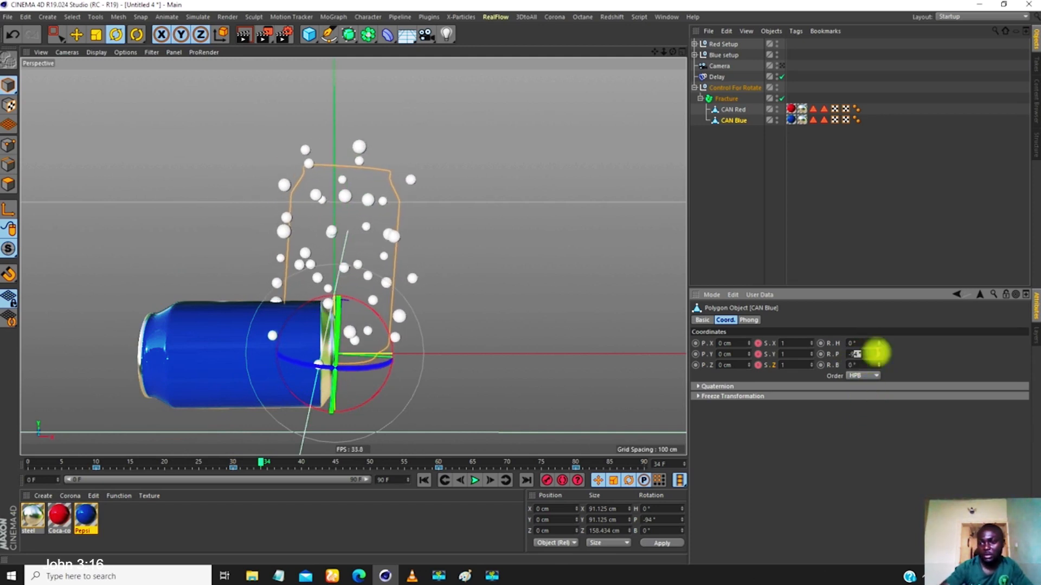
type("0")
key("Return")
left_click(424, 480)
left_click(475, 480)
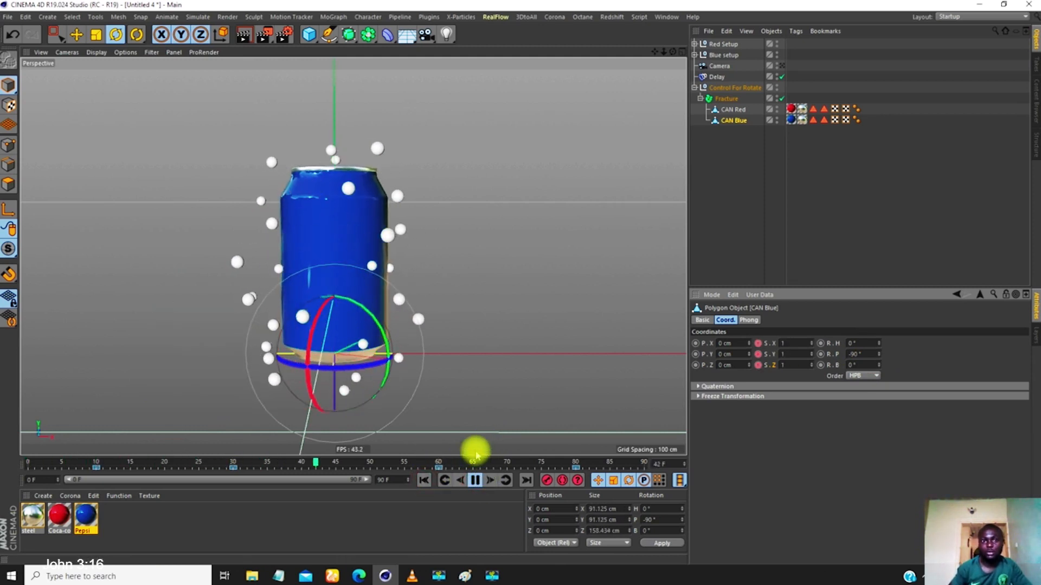
scroll(387, 215, "down", 3)
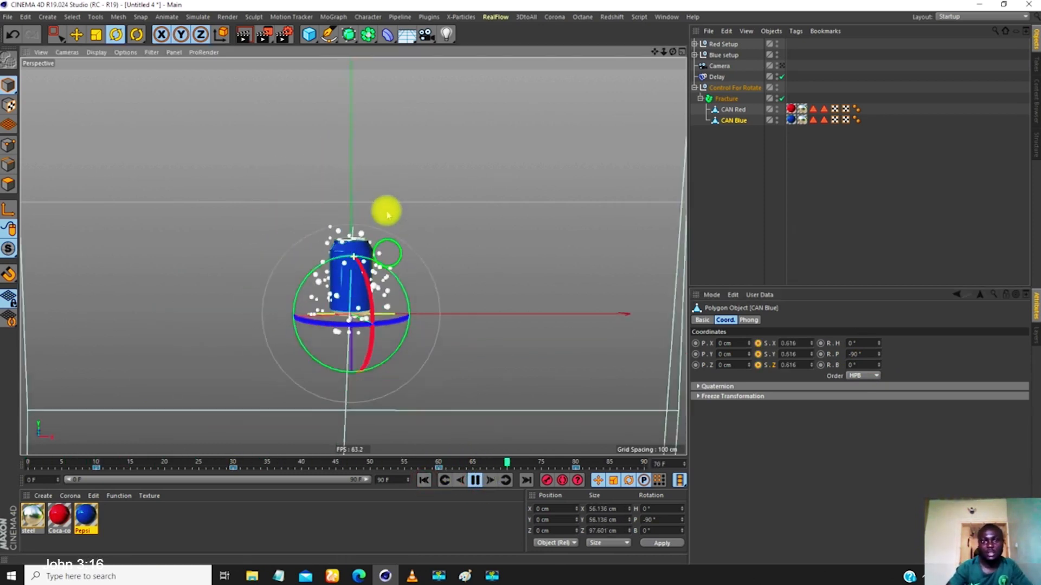
left_click(779, 217)
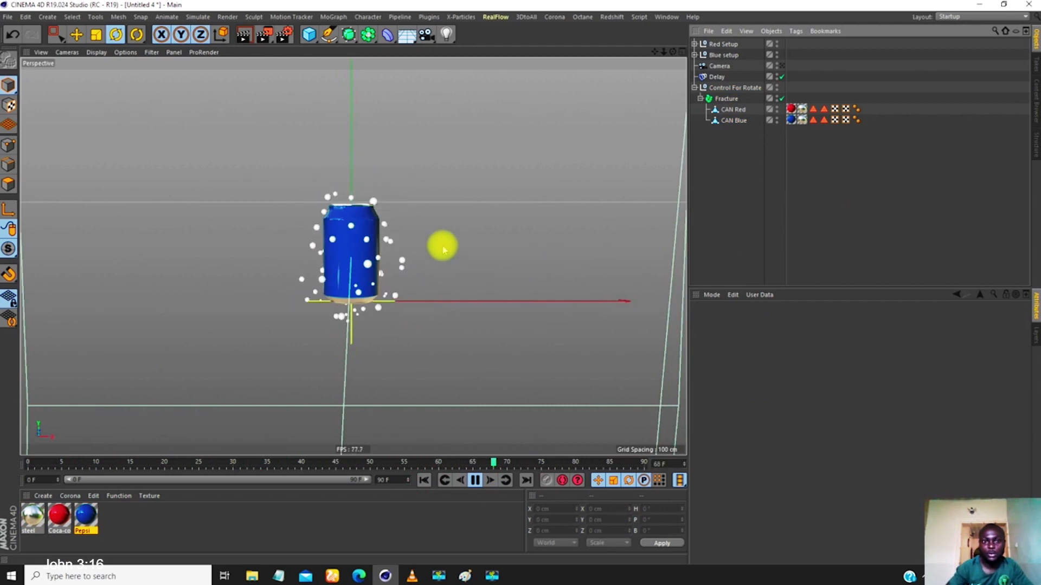
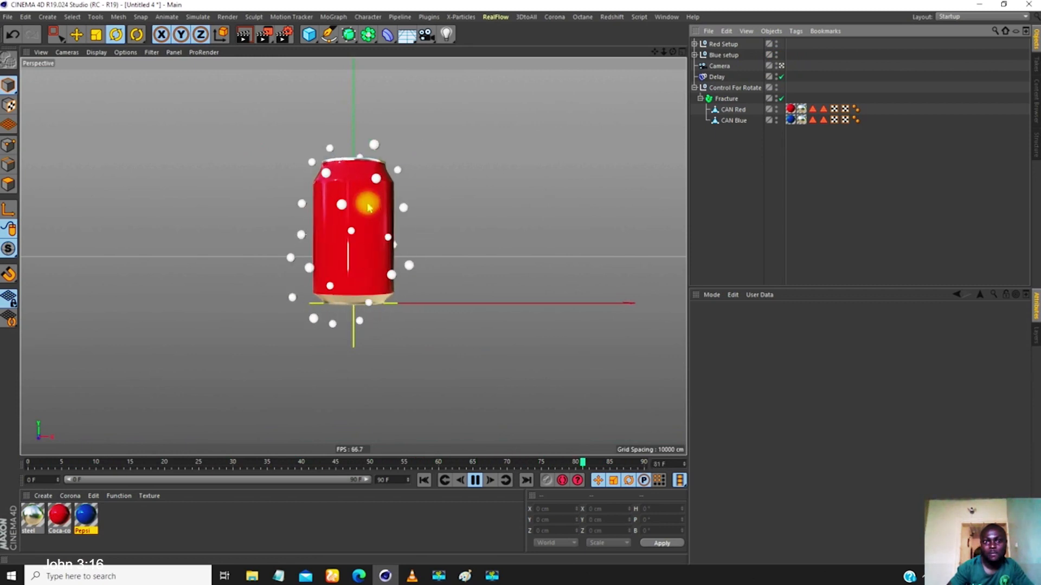
- Try the Explode Segments & Connect mode on the Fracture object during playback
left_click(725, 98)
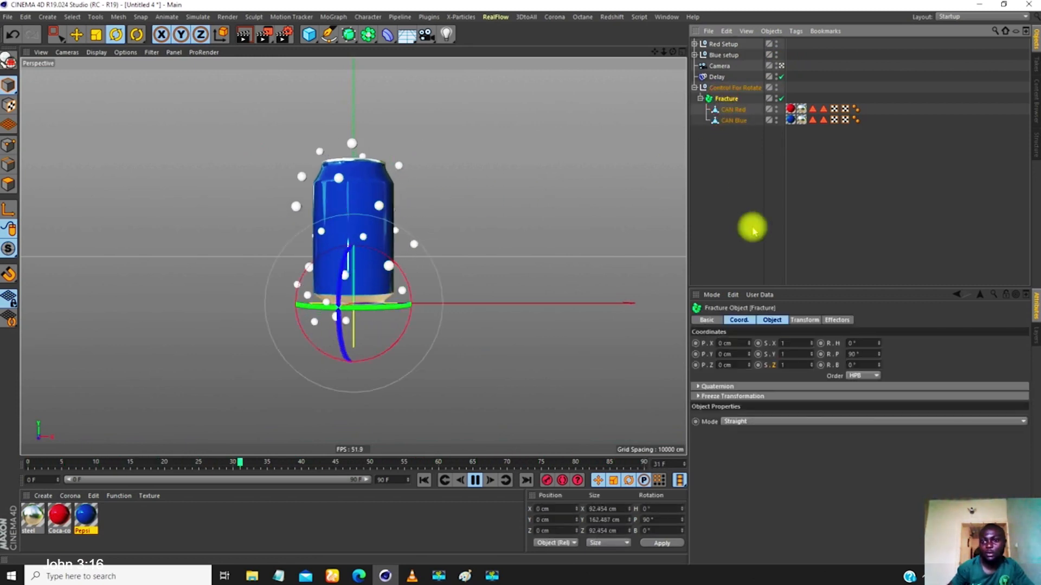
left_click(797, 321)
left_click(772, 320)
left_click(765, 347)
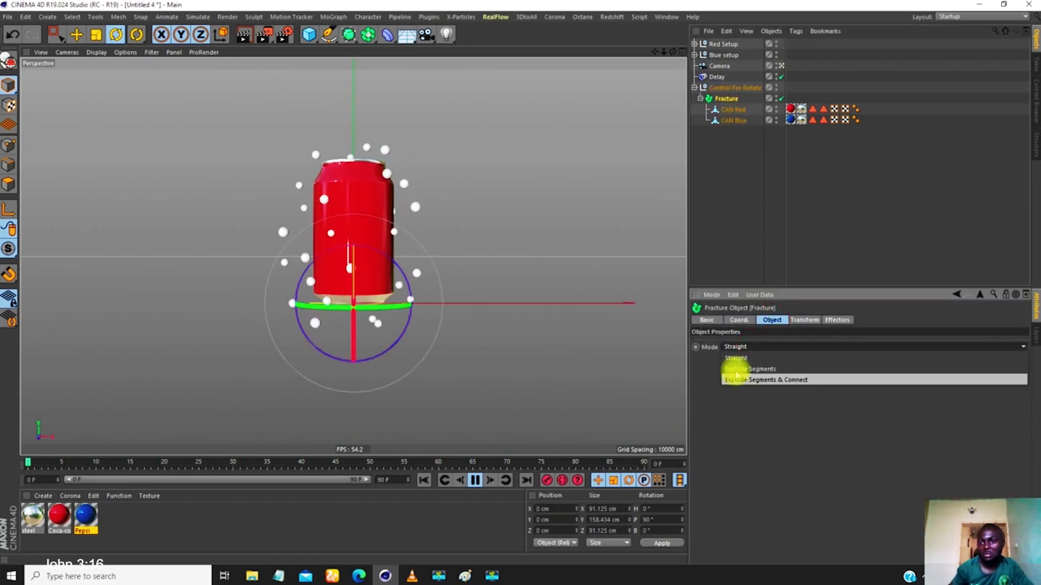
left_click(760, 380)
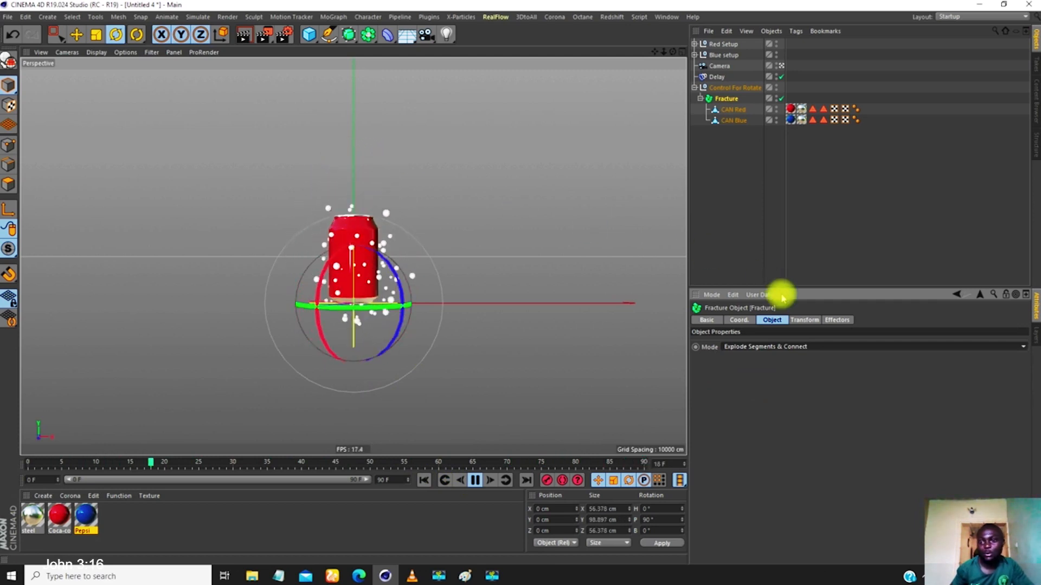
- Try the Explode Segments mode on the Fracture object and review its other mode options
left_click(758, 347)
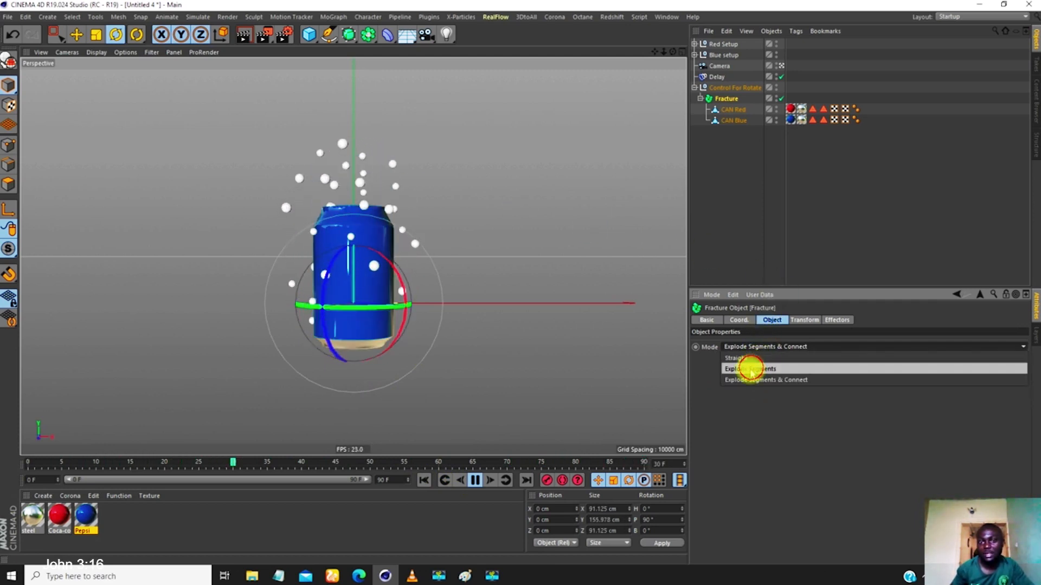
left_click(753, 365)
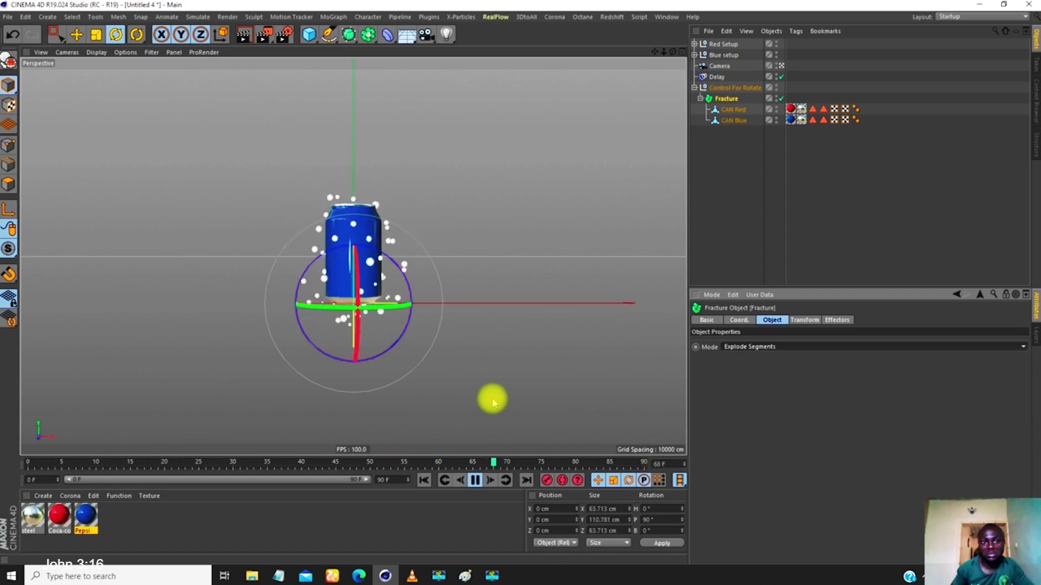
left_click(744, 346)
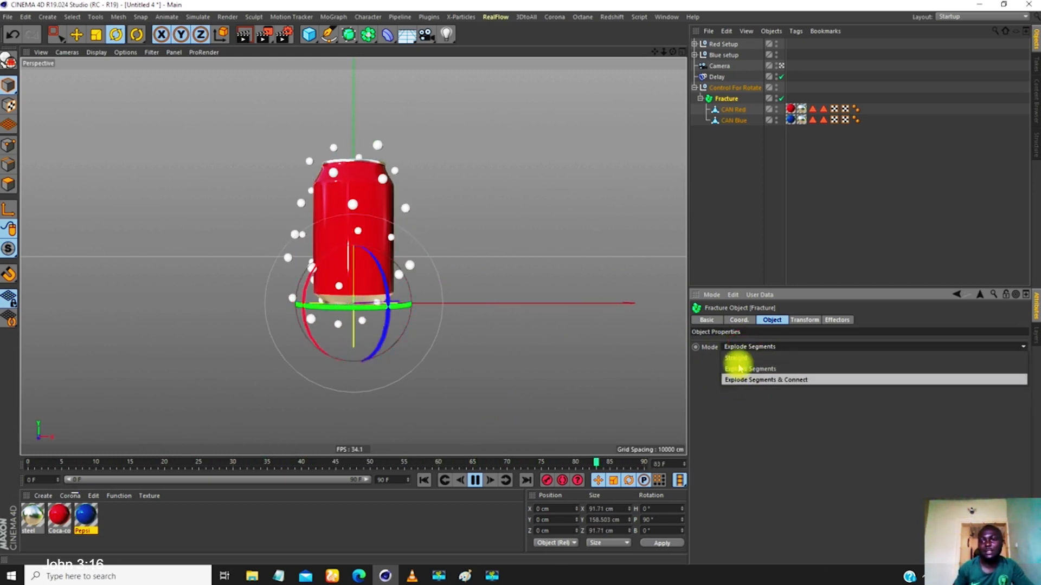
left_click(703, 370)
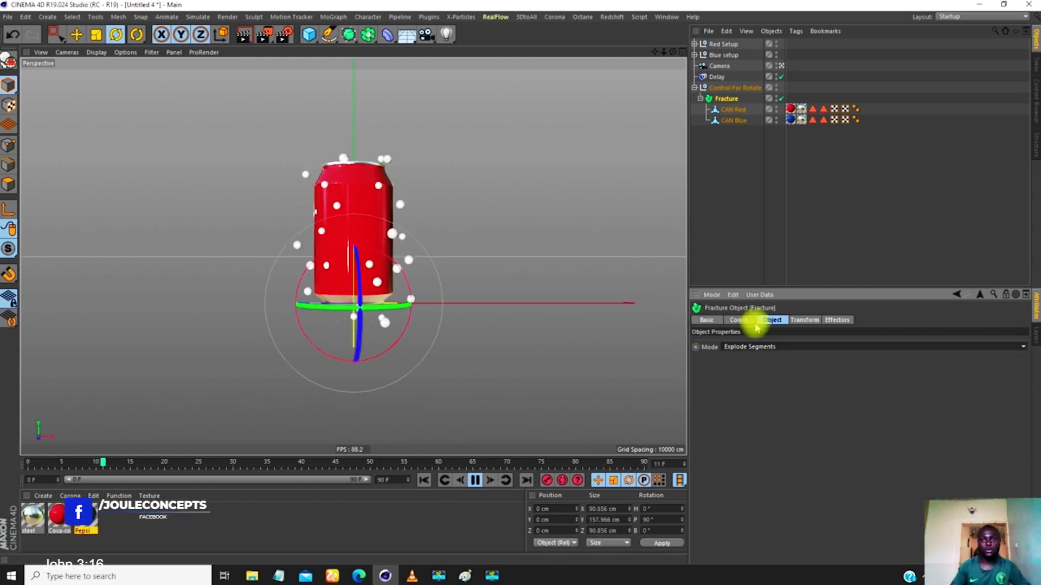
left_click(749, 346)
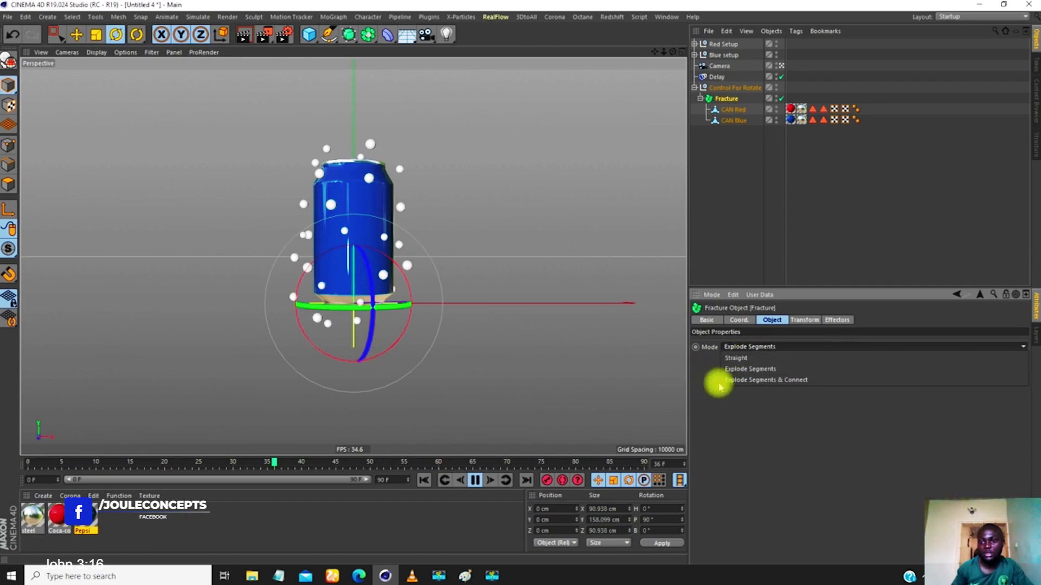
left_click(711, 363)
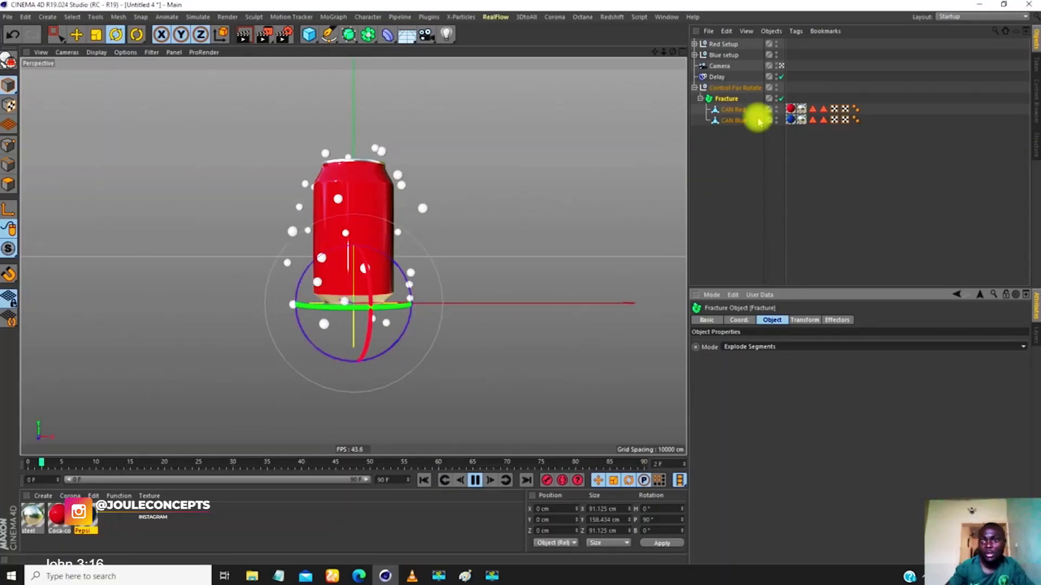
- Raise the Delay effector's strength to 80% and view its transform parameters
left_click(718, 77)
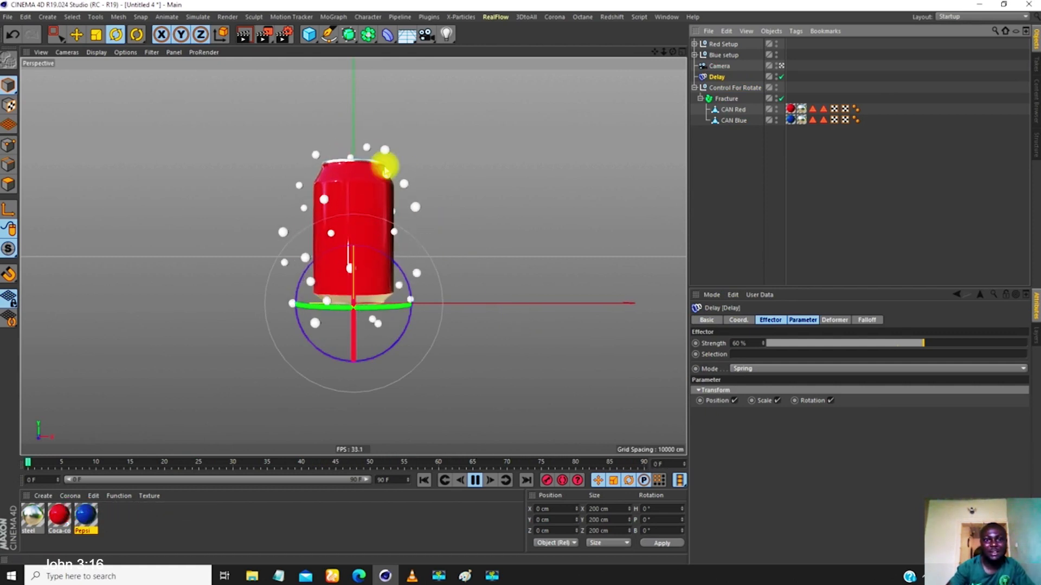
left_click(748, 343)
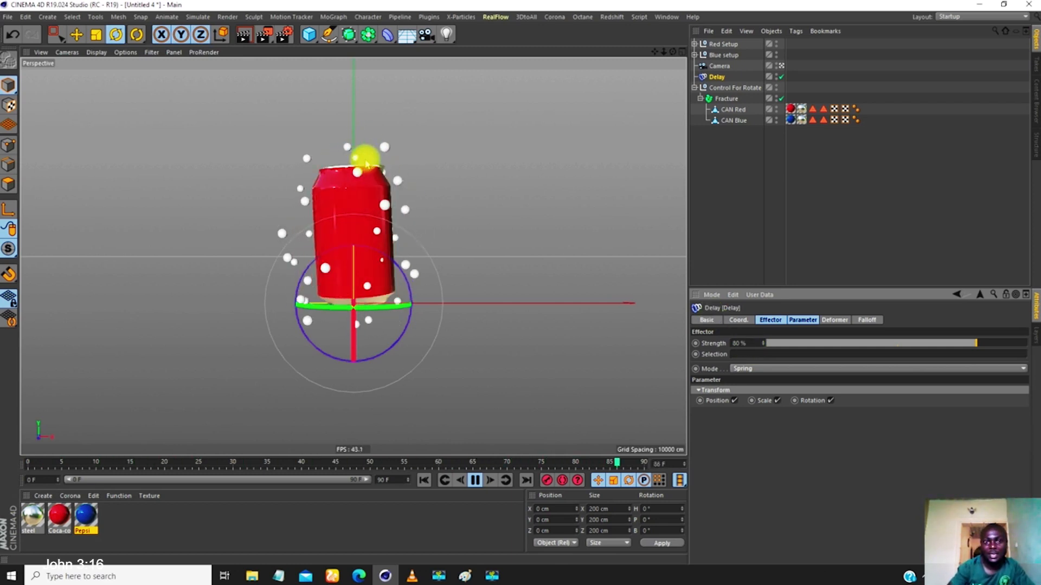
left_click(810, 320)
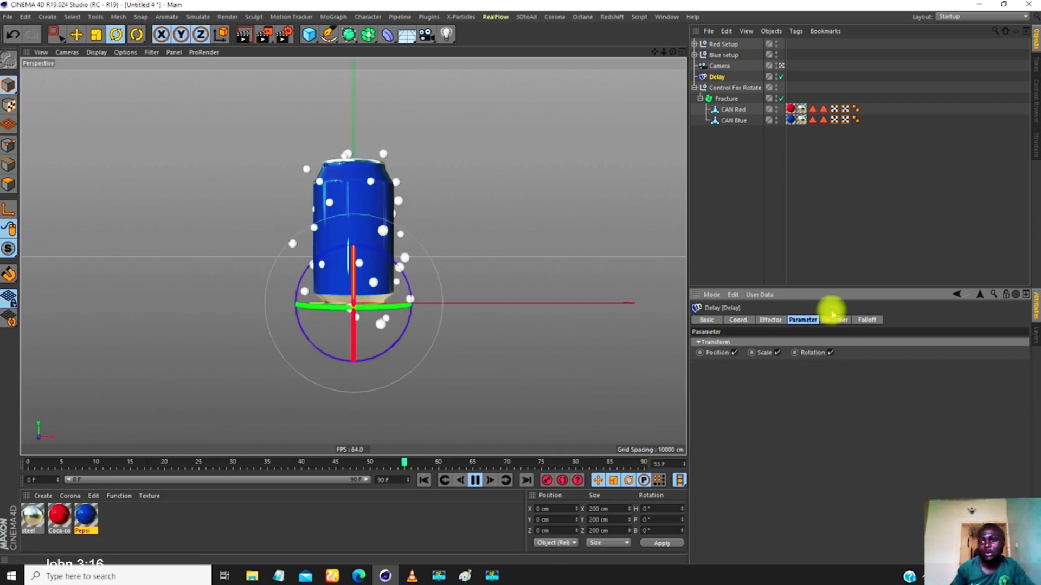
- Set the Fracture object's mode back to Straight
left_click(725, 99)
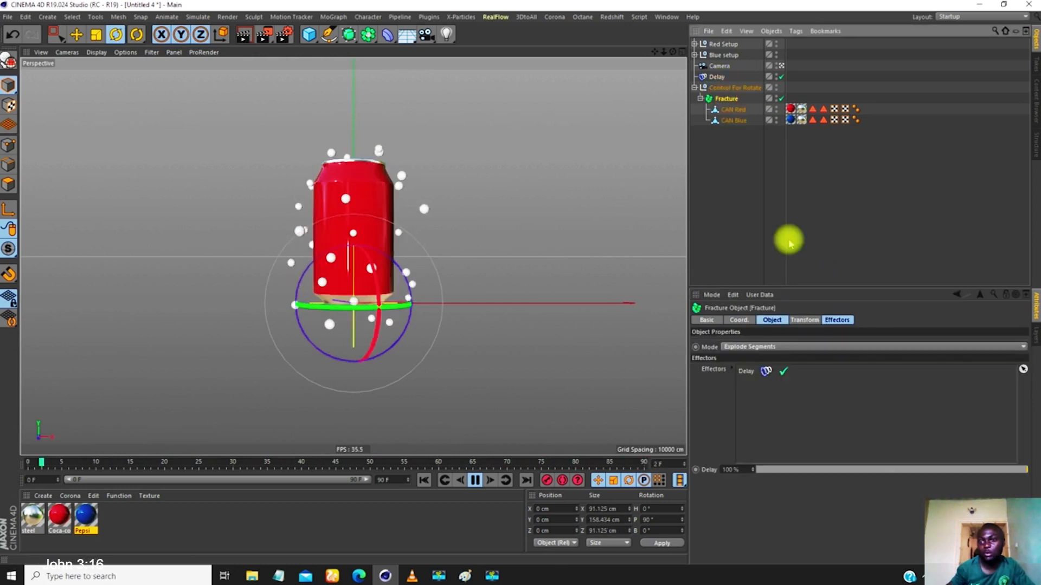
left_click(762, 350)
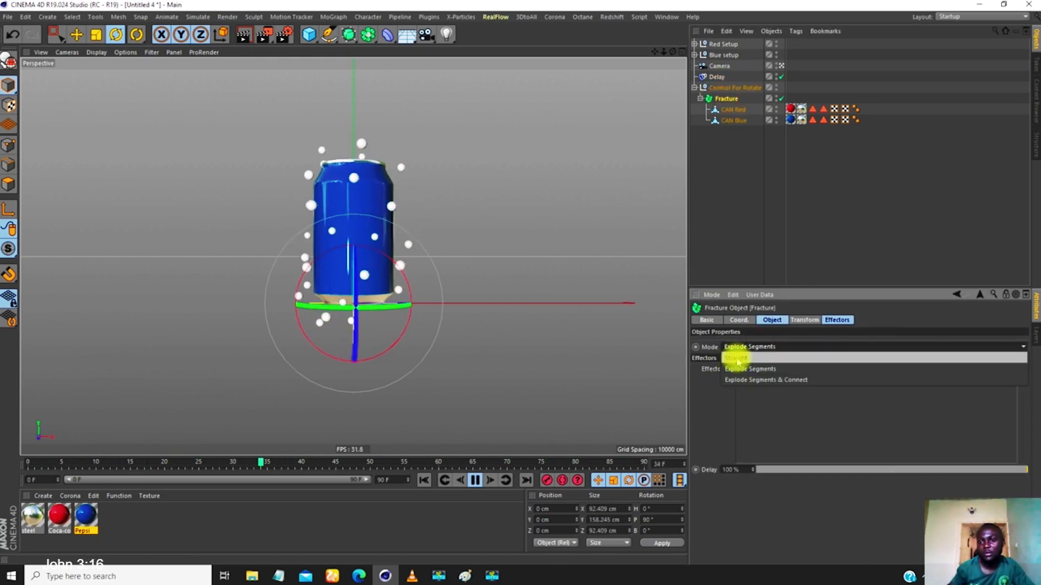
left_click(735, 361)
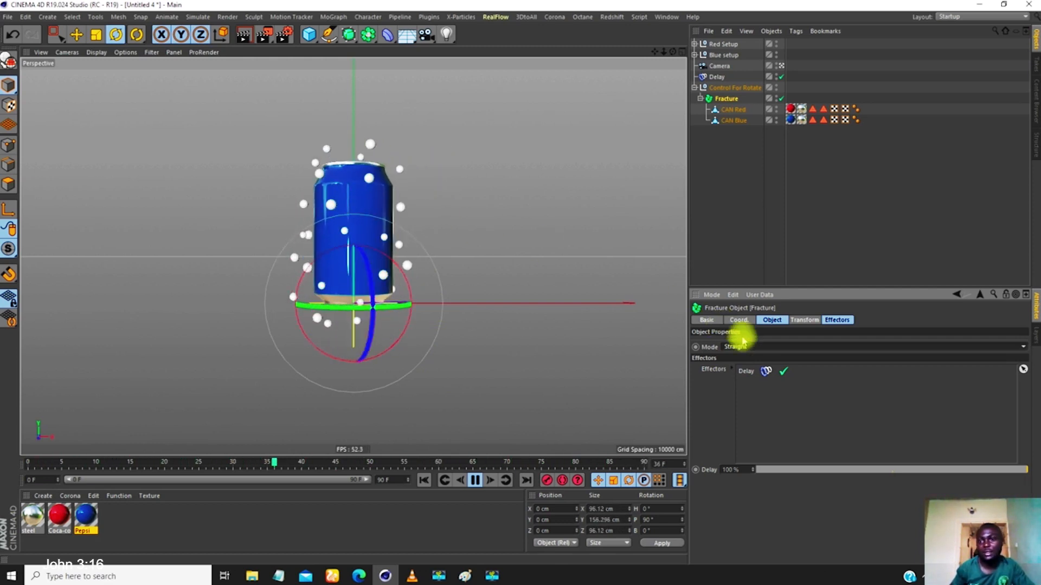
- Set the Delay effector's strength back to 60%
left_click(718, 78)
left_click(771, 320)
left_click(746, 343)
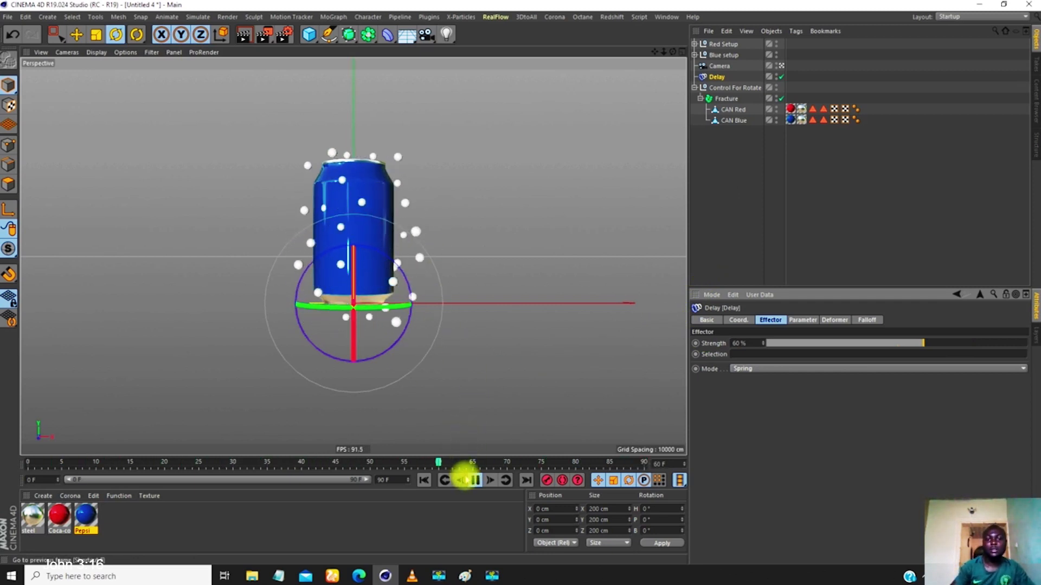
- Stop the playback, return to the first frame and review the keyframes of the rotation control null and red can
left_click(475, 480)
left_click(424, 480)
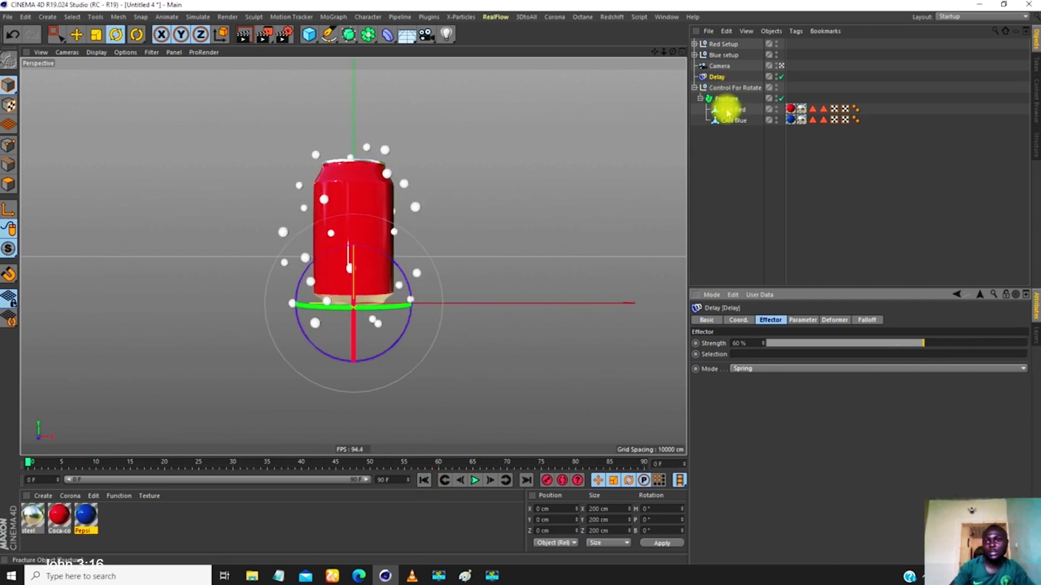
left_click(727, 88)
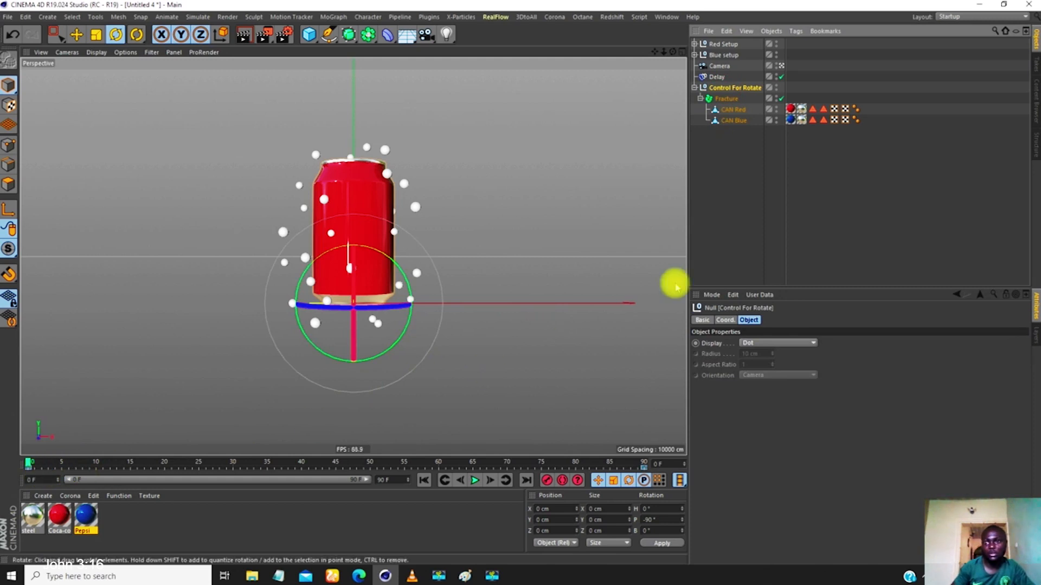
left_click(731, 110)
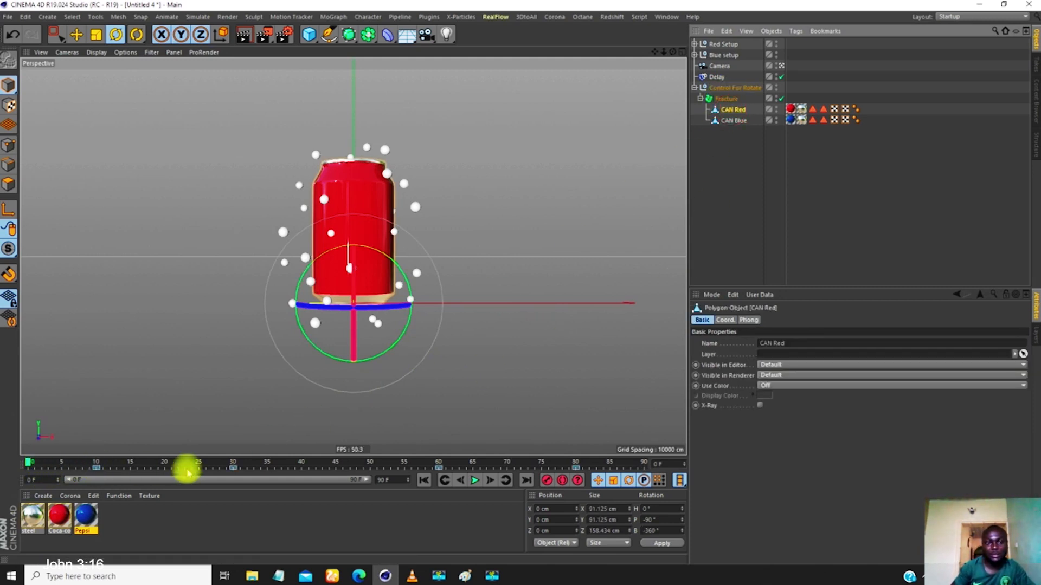
left_click(721, 157)
- Add a MoText object and set its alignment to Middle
left_click(334, 17)
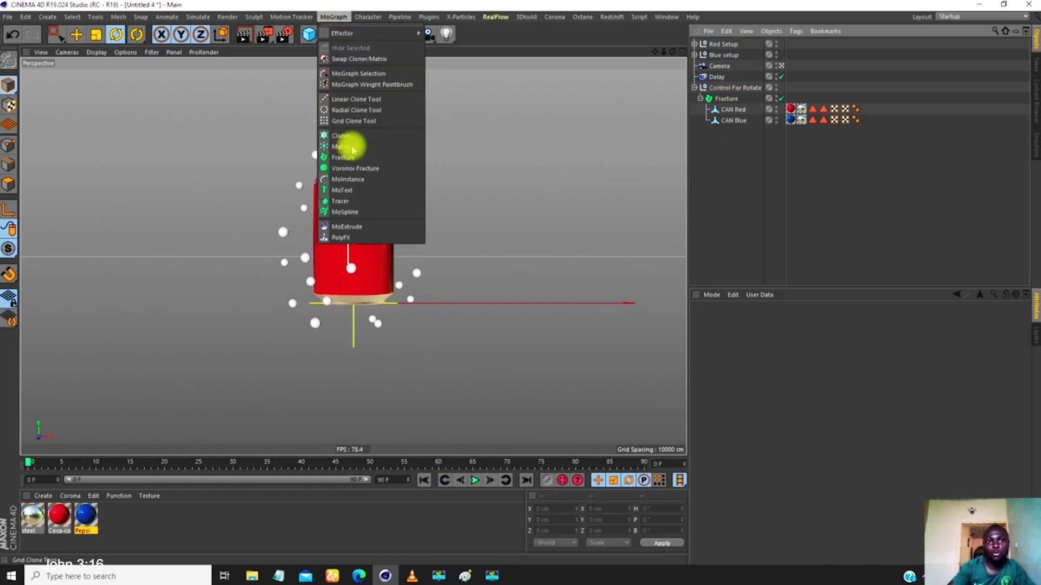
left_click(340, 189)
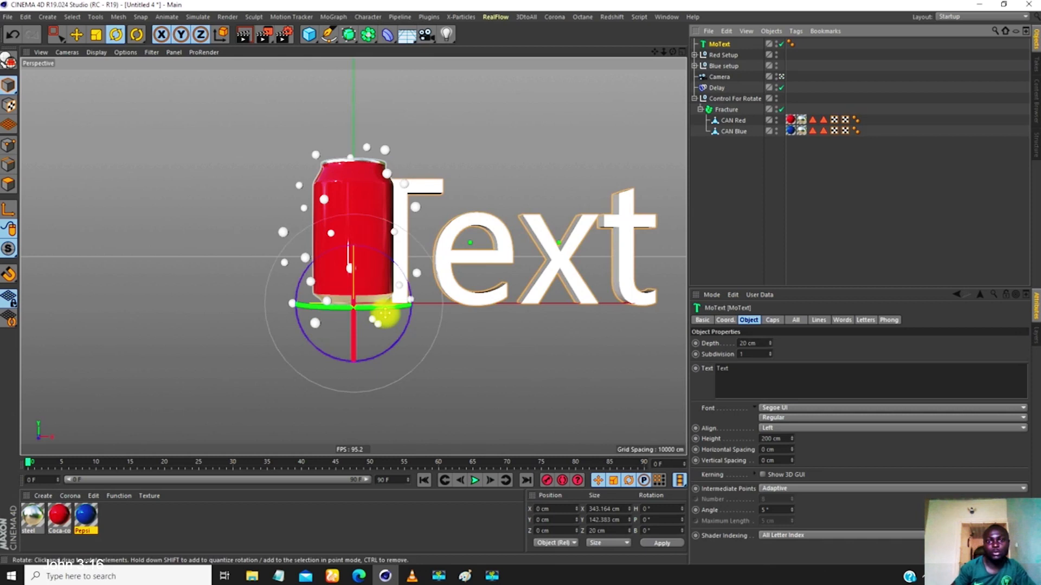
left_click(777, 419)
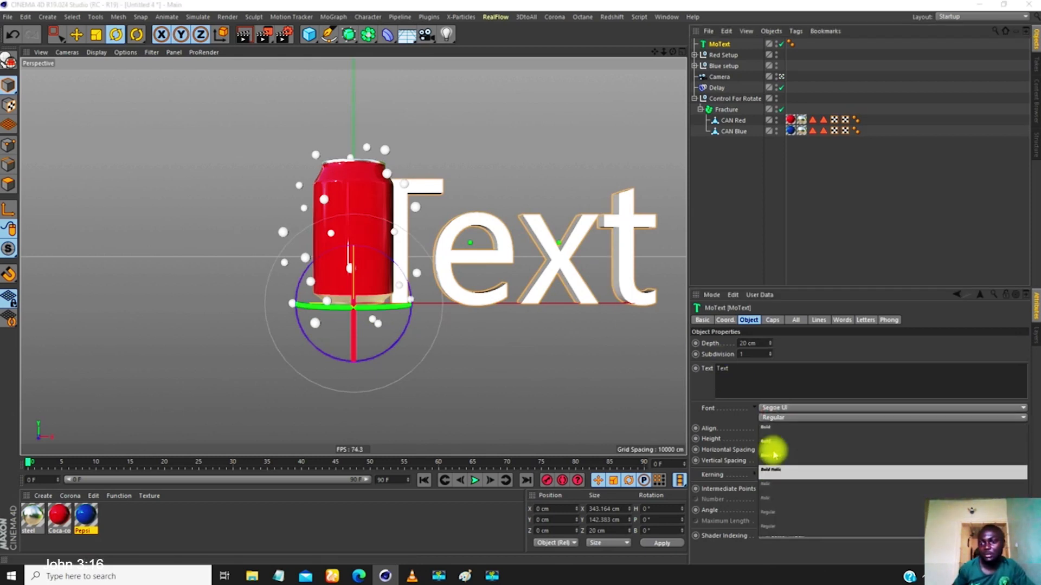
left_click(720, 433)
left_click(773, 429)
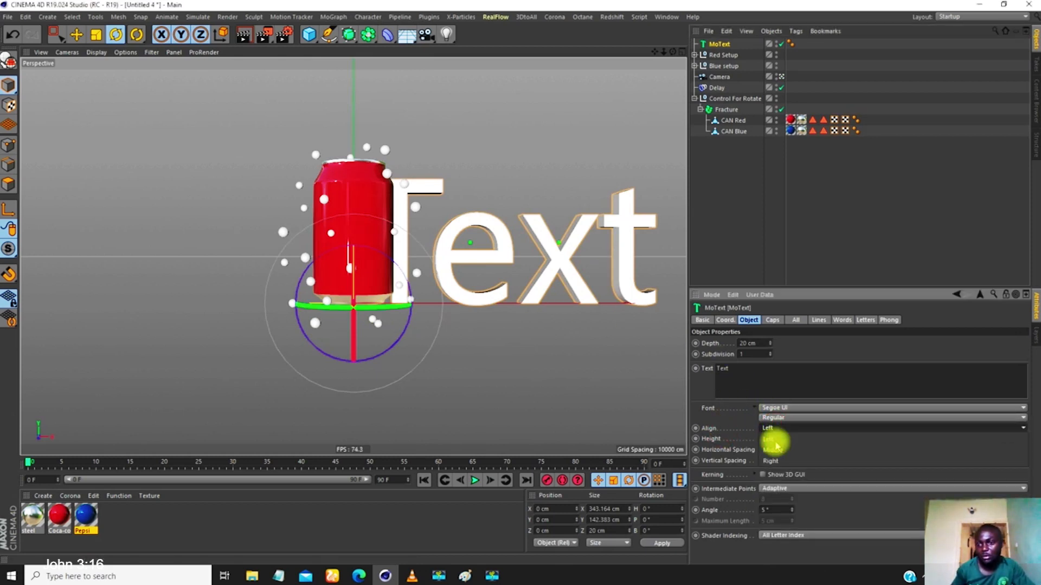
left_click(773, 451)
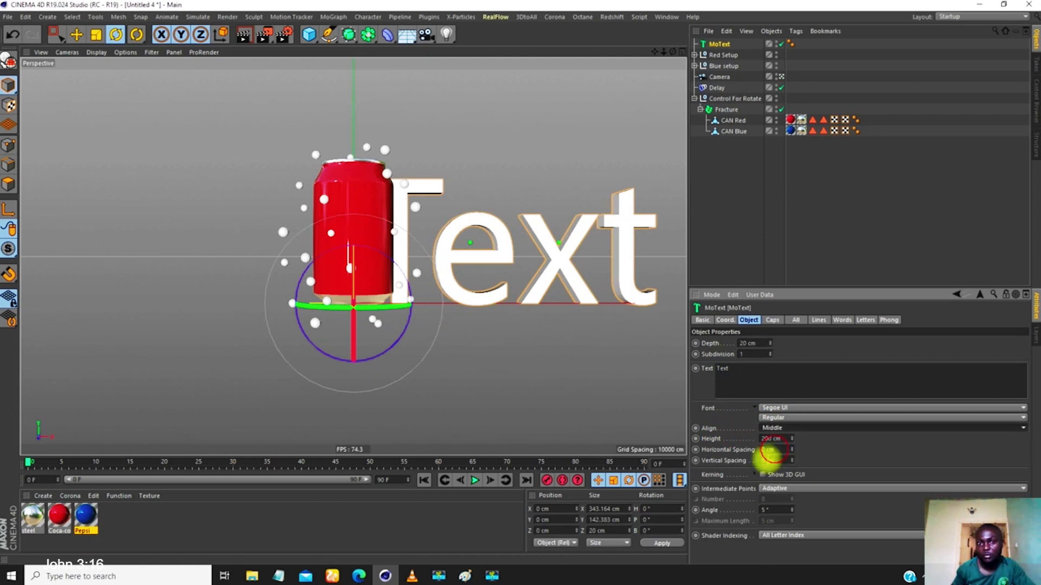
- Set the text height to 50 cm and move the text straight down below the can to about Y -50 cm
left_click(781, 438)
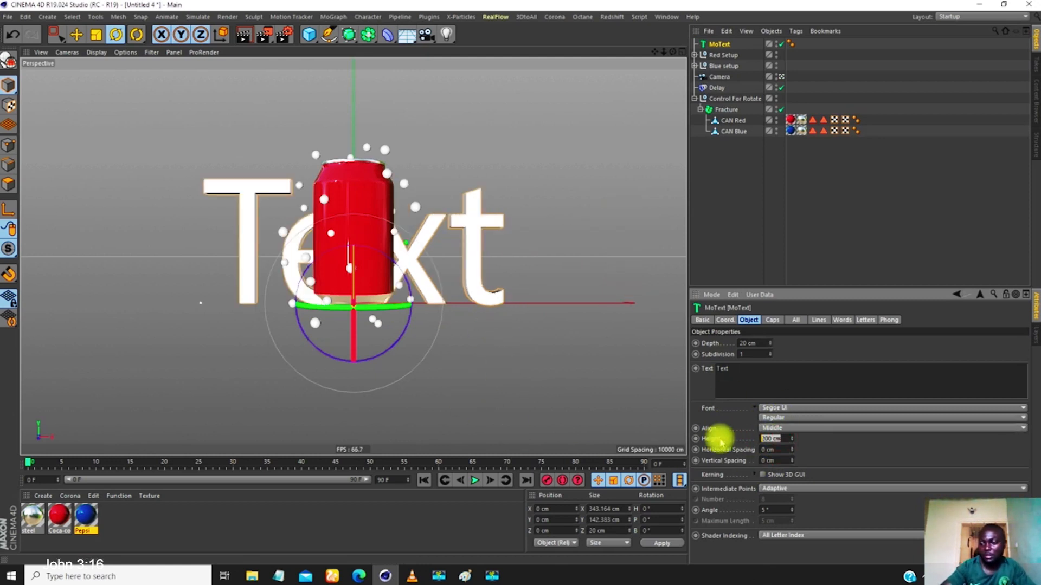
type("5")
key("Return")
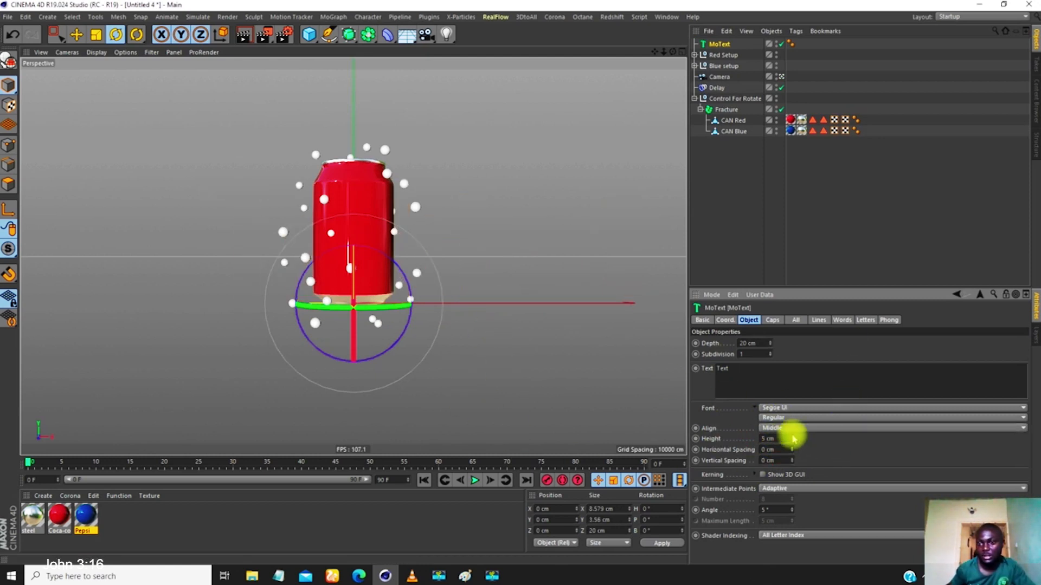
left_click_drag(779, 439, 722, 389)
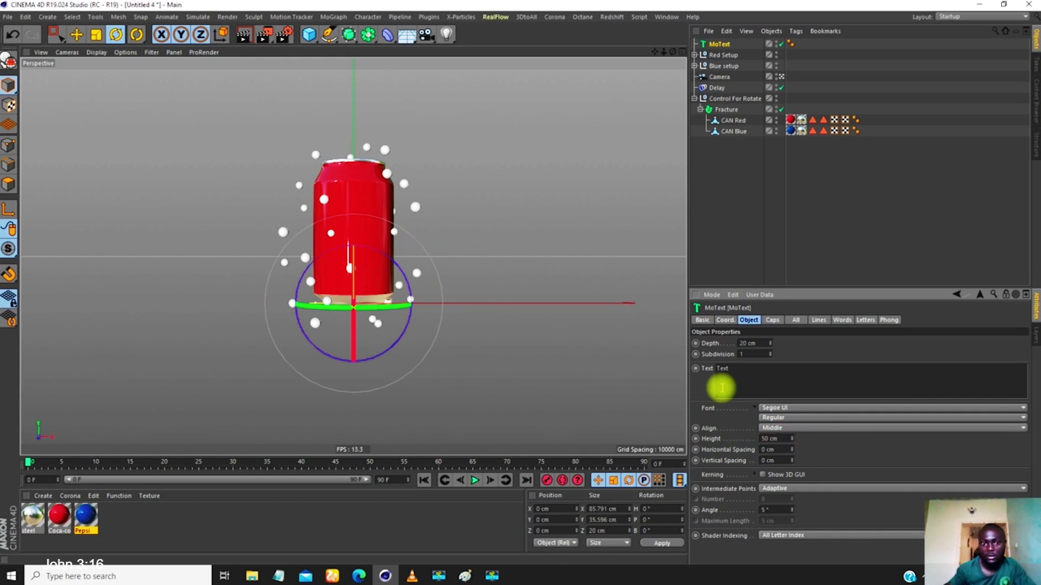
key("e")
left_click_drag(356, 210, 358, 269)
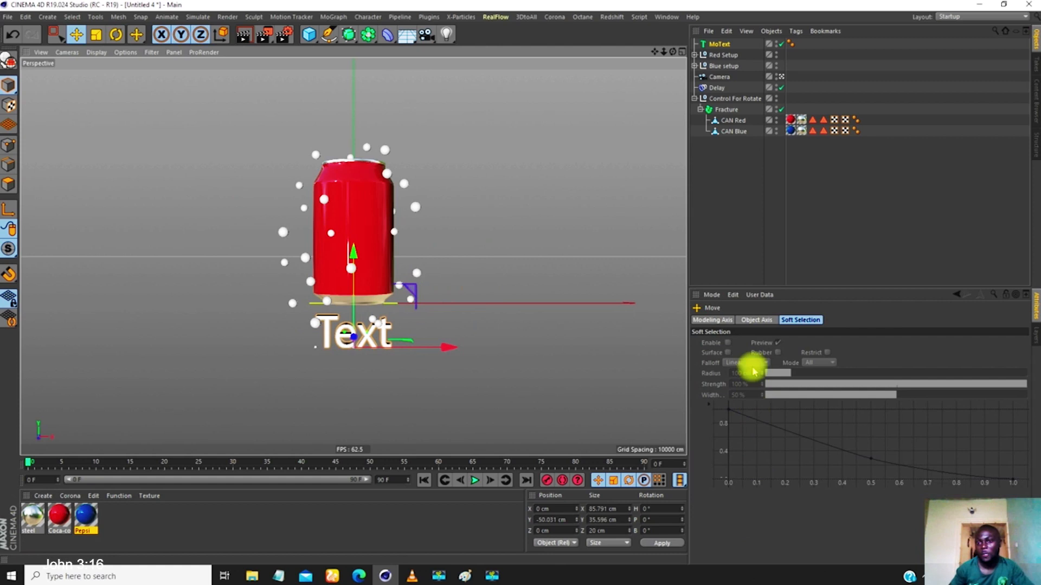
- Replace the MoText object's default wording with "RED CAN"
left_click(719, 44)
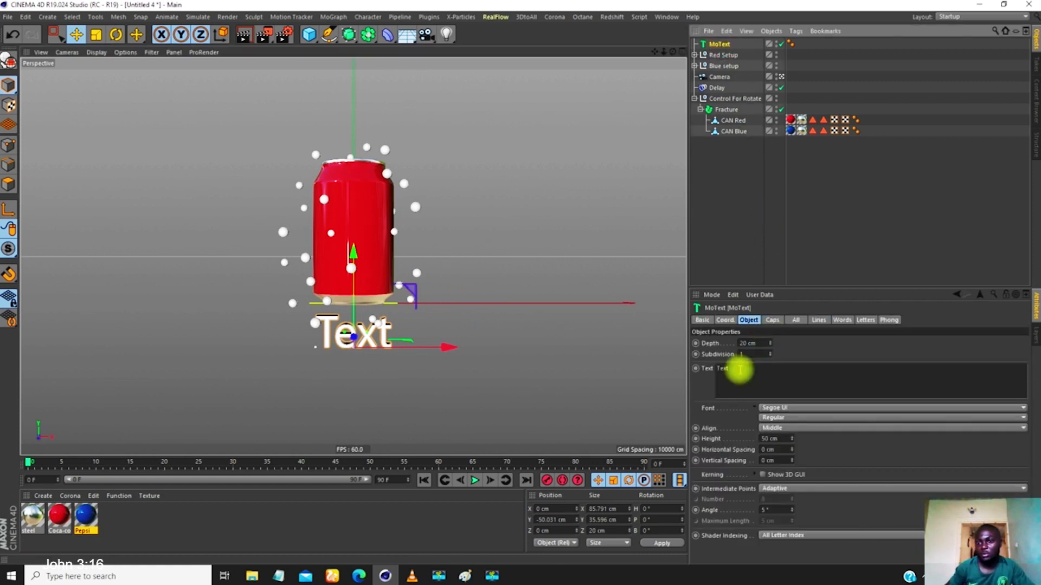
double_click(738, 369)
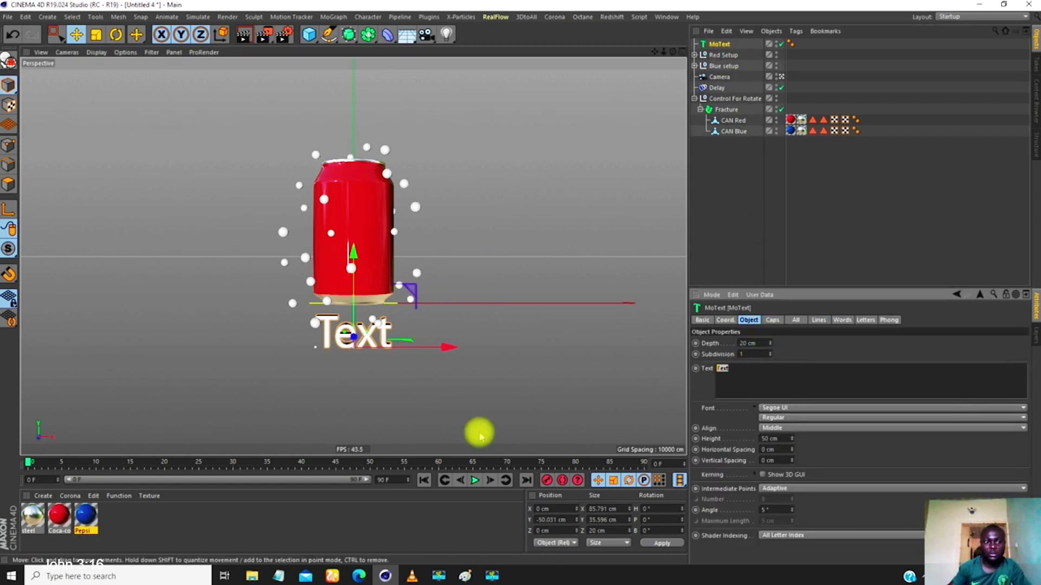
left_click(34, 463)
left_click_drag(33, 463, 11, 465)
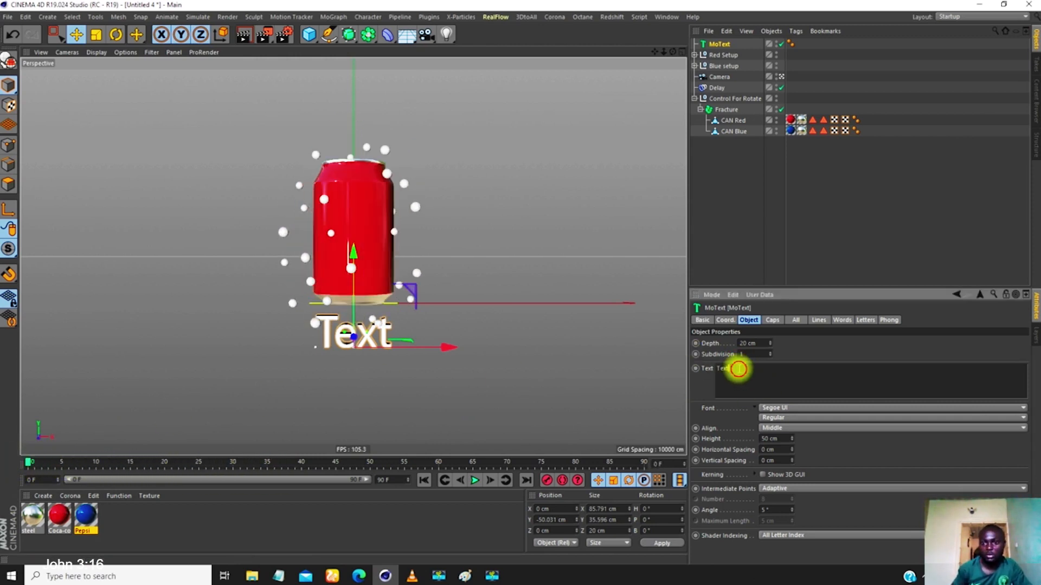
left_click_drag(738, 369, 682, 355)
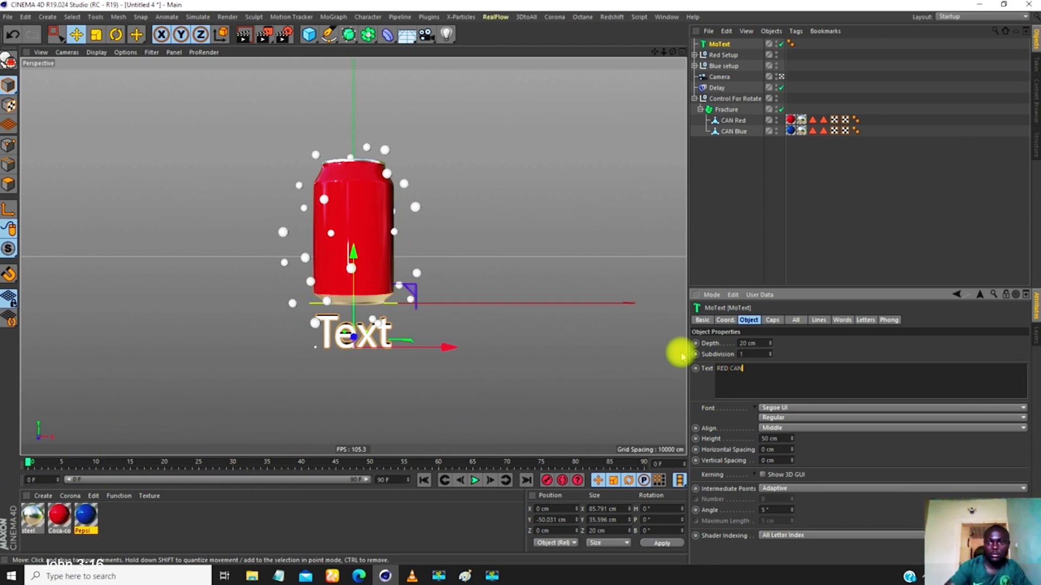
left_click(703, 377)
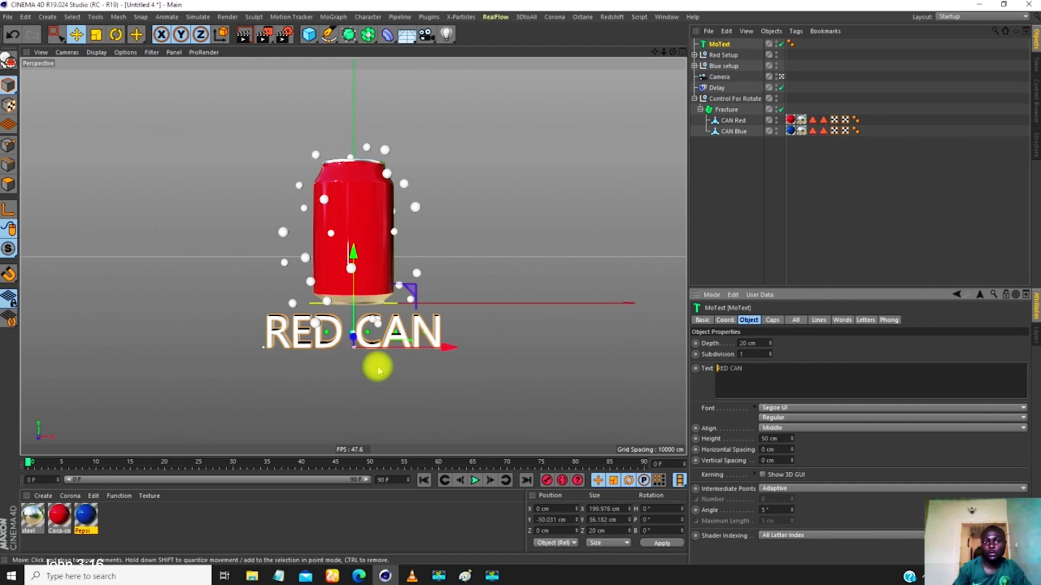
- Set the RED CAN text's font to Scream Real in the Regular style
left_click(788, 412)
left_click(791, 144)
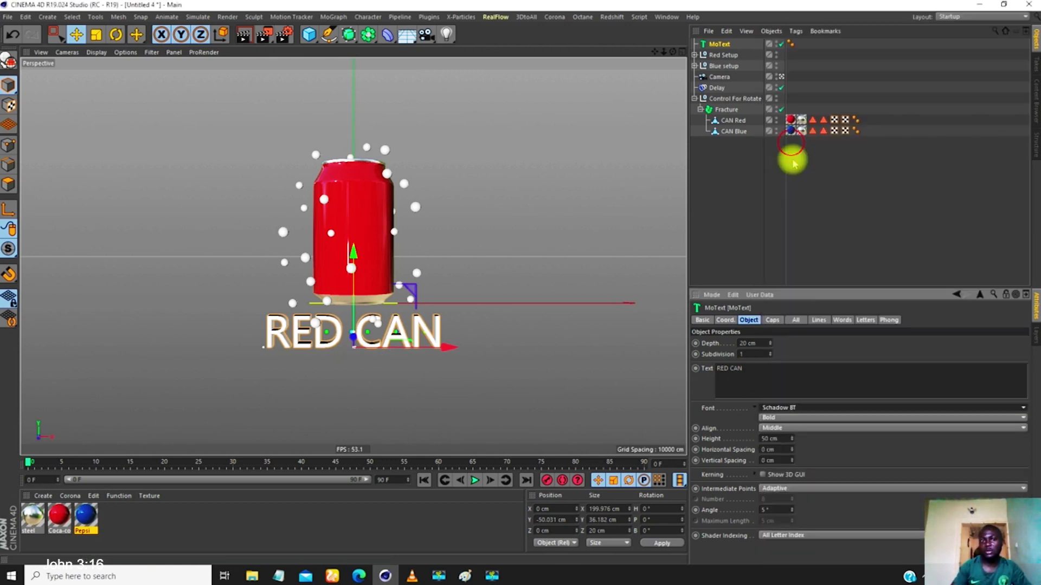
left_click(787, 408)
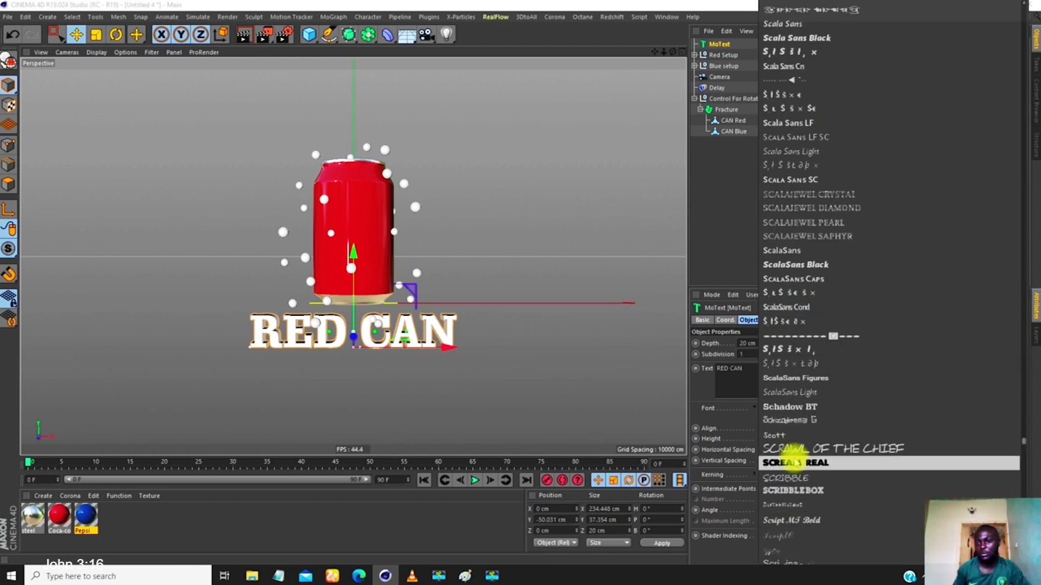
left_click(791, 463)
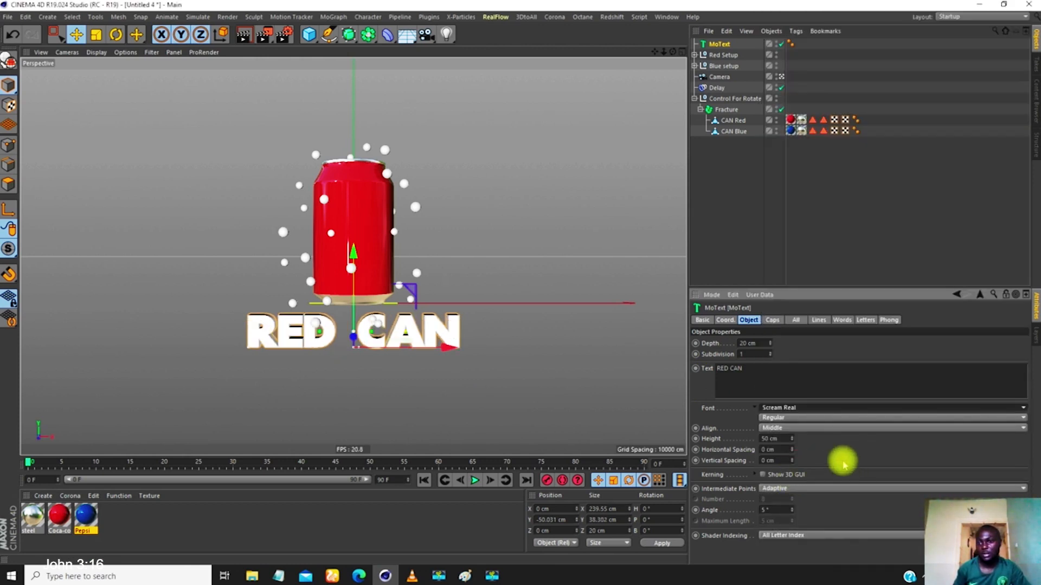
left_click(787, 418)
left_click(730, 432)
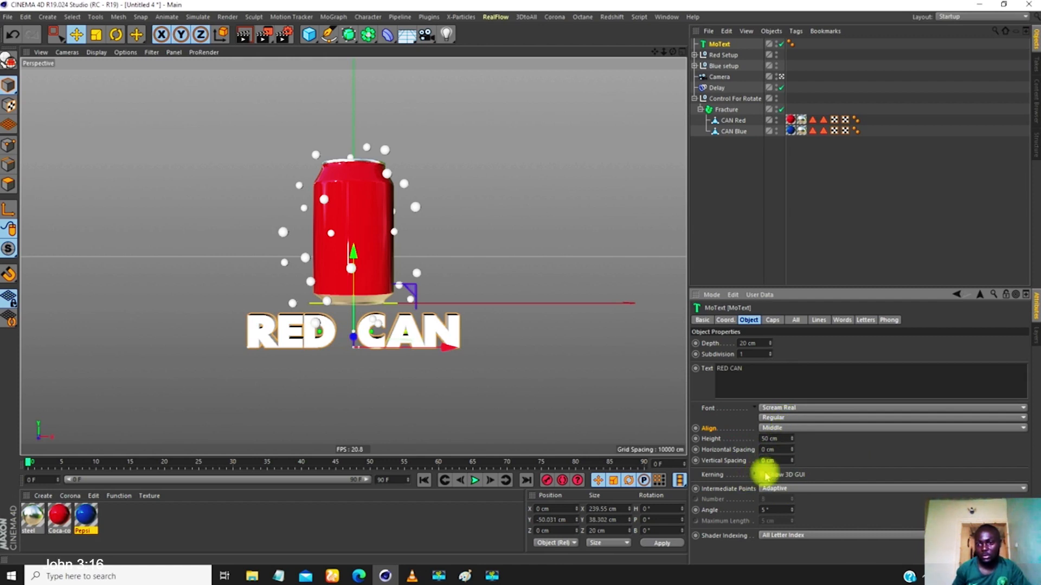
- Show the text's 3D kerning handles and widen the letter spacing until the wording is about 256 cm wide
left_click(762, 475)
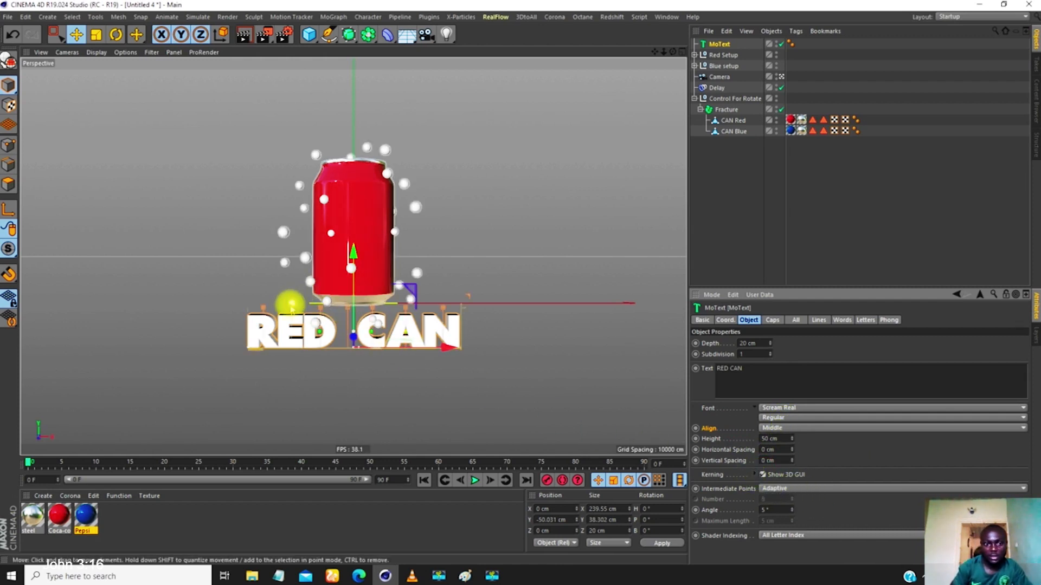
left_click_drag(314, 303, 293, 310)
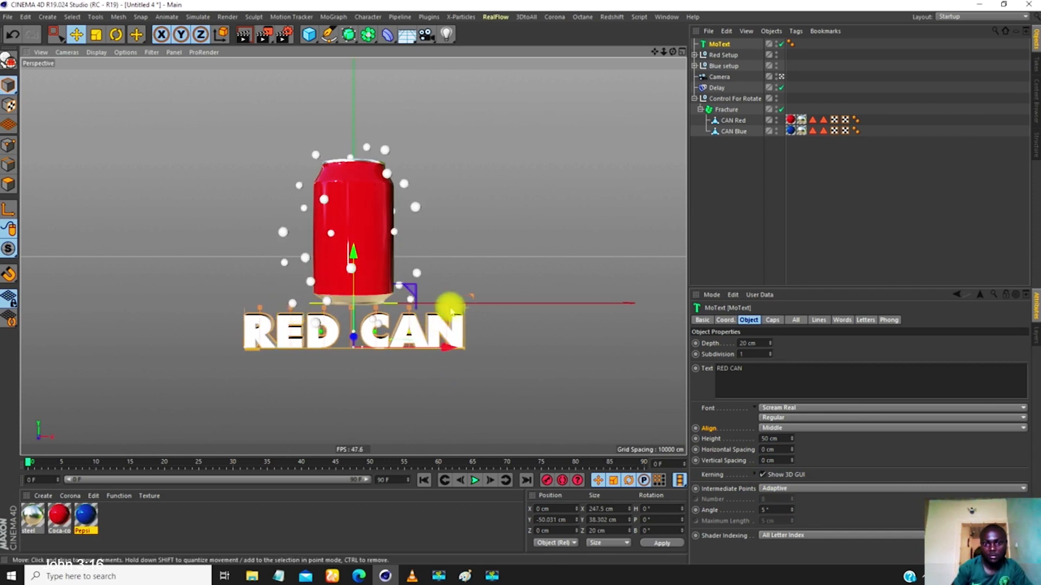
left_click_drag(450, 311, 414, 309)
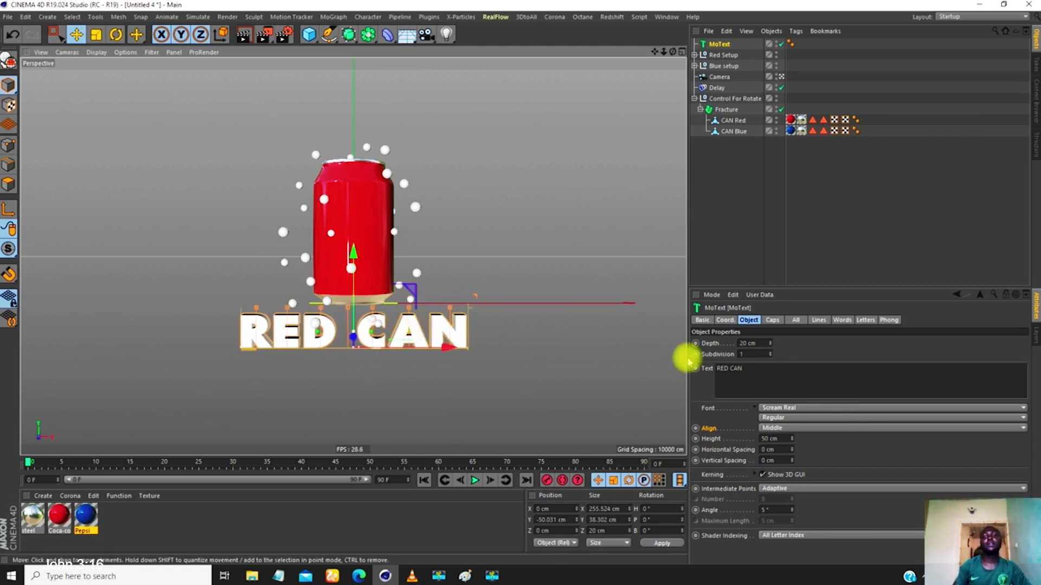
left_click(865, 239)
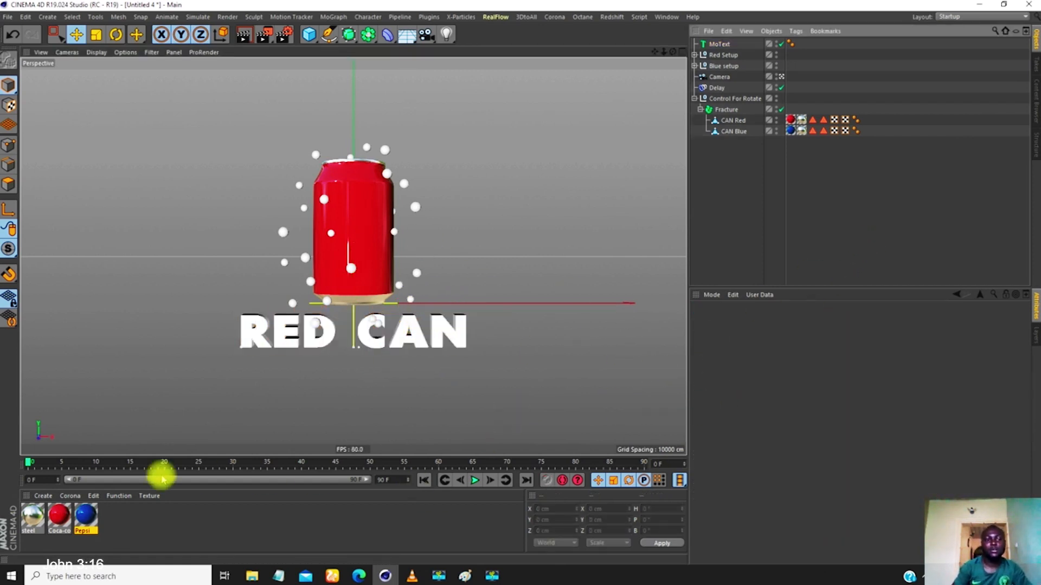
left_click_drag(28, 462, 4, 423)
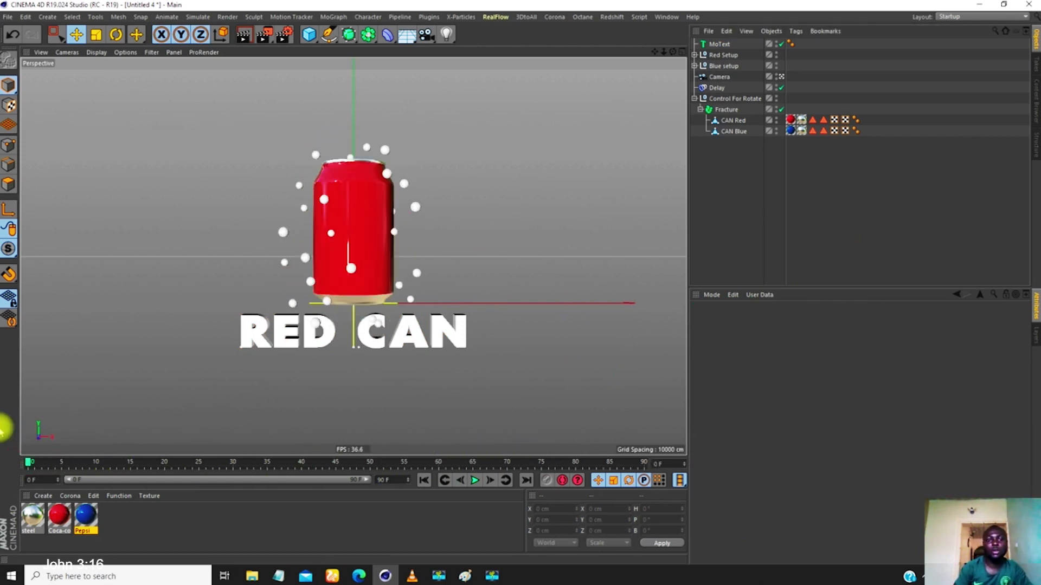
- Rename the text object Red, then duplicate it and name the copy Blue
left_click(721, 43)
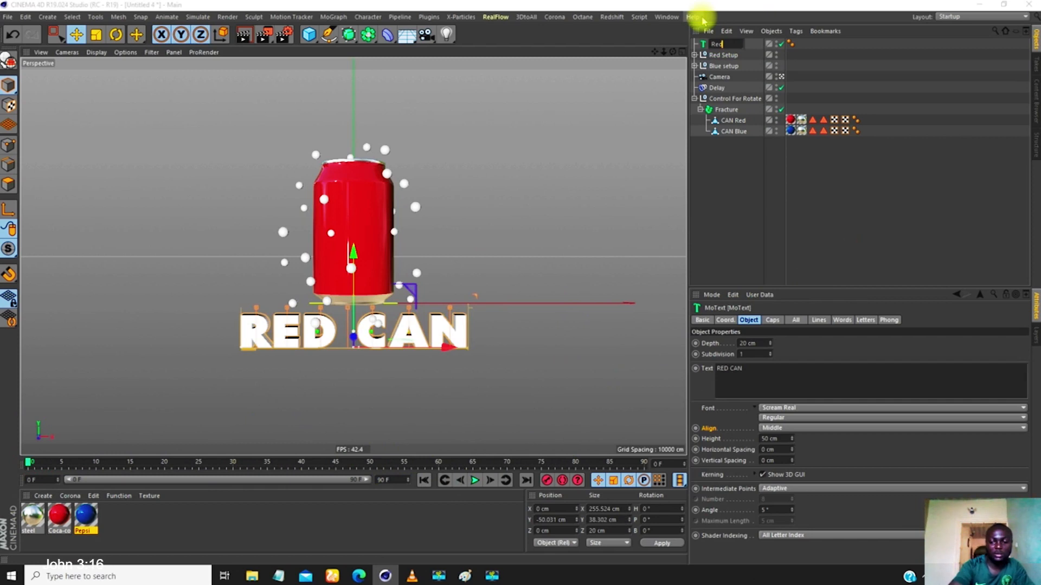
key("Return")
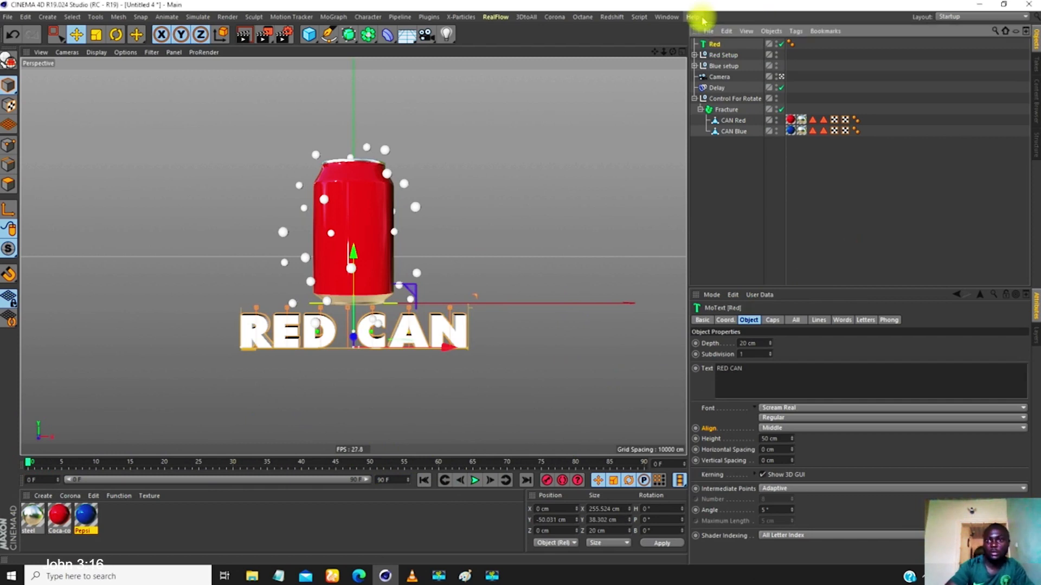
left_click_drag(714, 52, 713, 51, "ctrl")
double_click(716, 55)
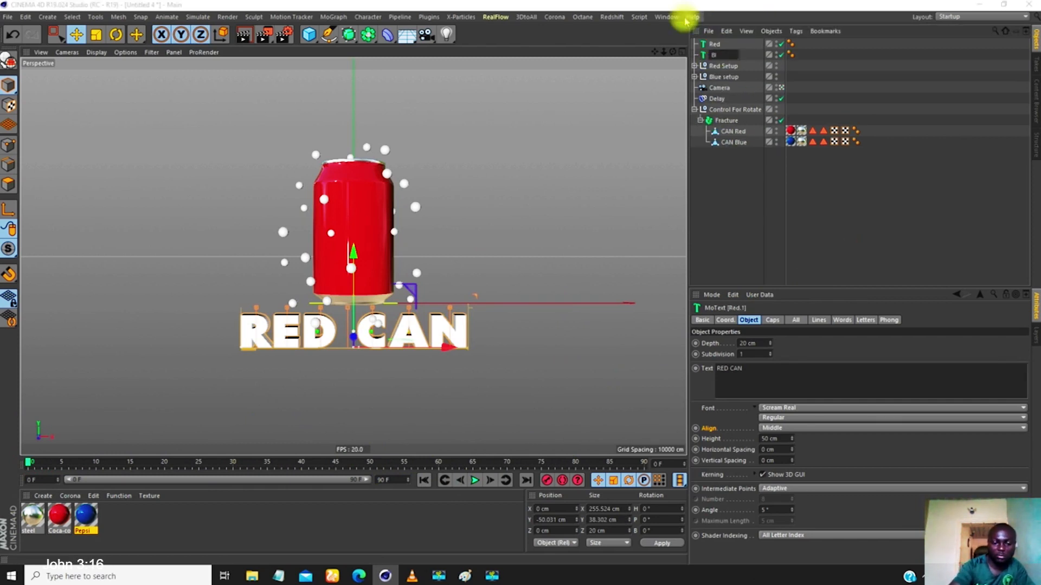
key("Return")
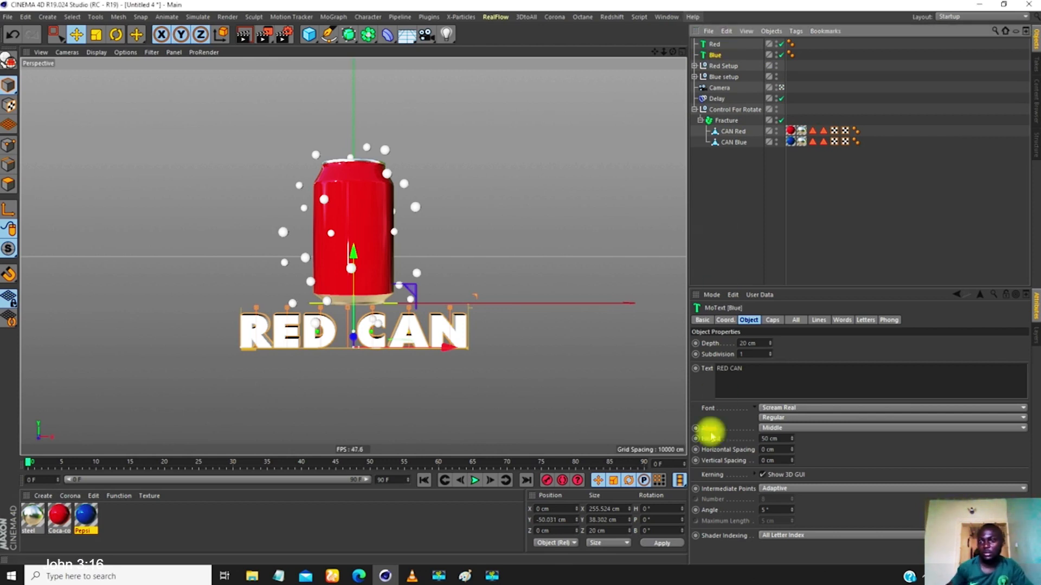
- Change the wording of the Blue text object to "BLUE CAN"
double_click(720, 368)
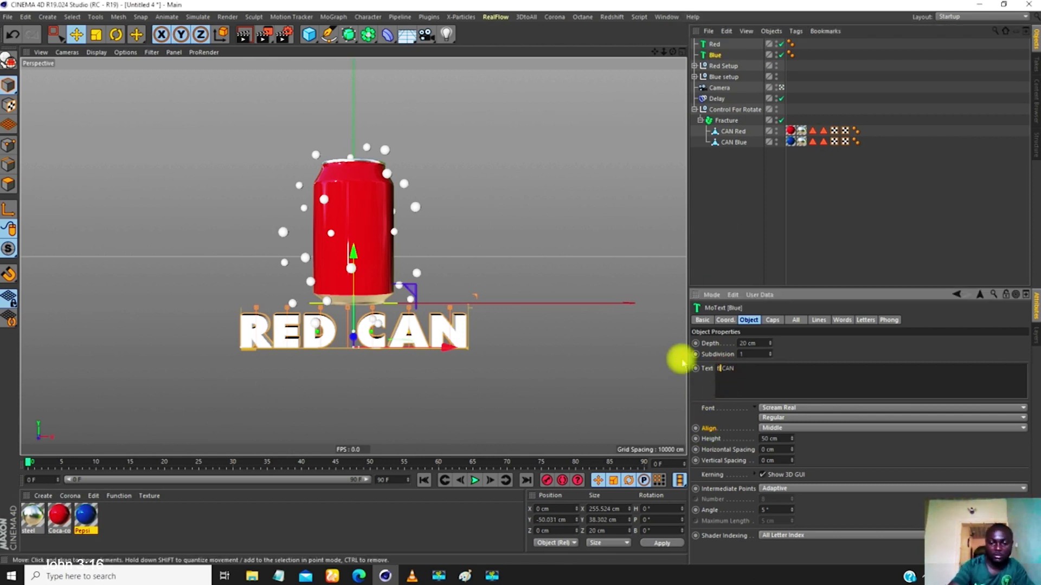
left_click(813, 346)
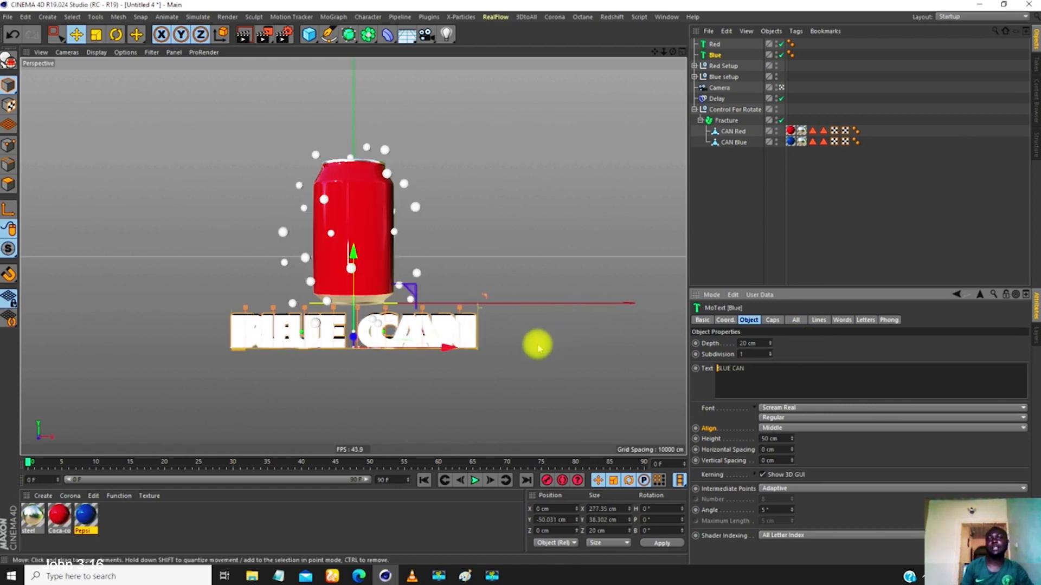
left_click(712, 42)
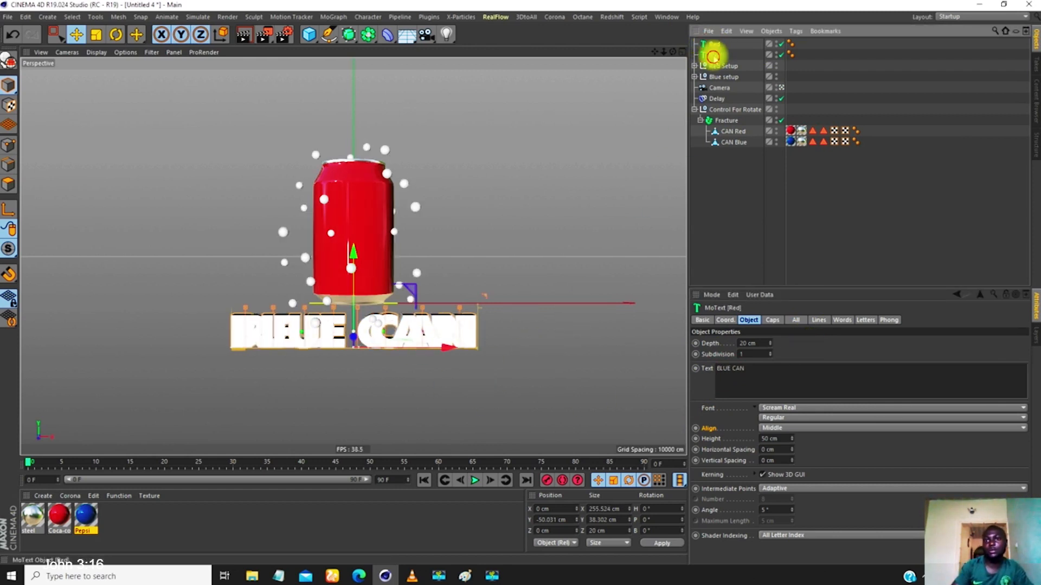
- Group the Red and Blue text objects under a null and name the group Text Animation
left_click(714, 45)
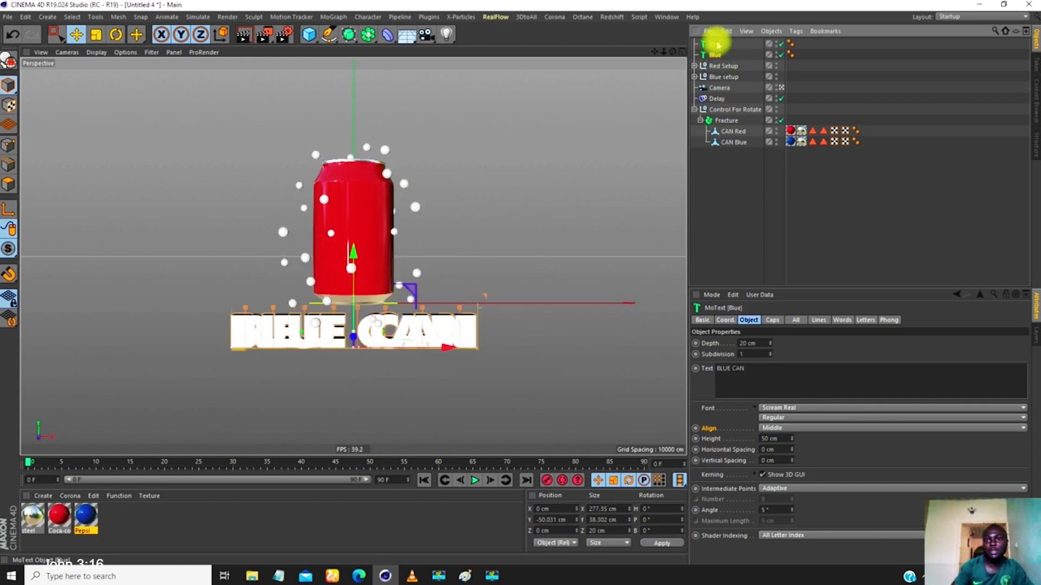
left_click(721, 56, "ctrl")
key("alt+g")
double_click(716, 45)
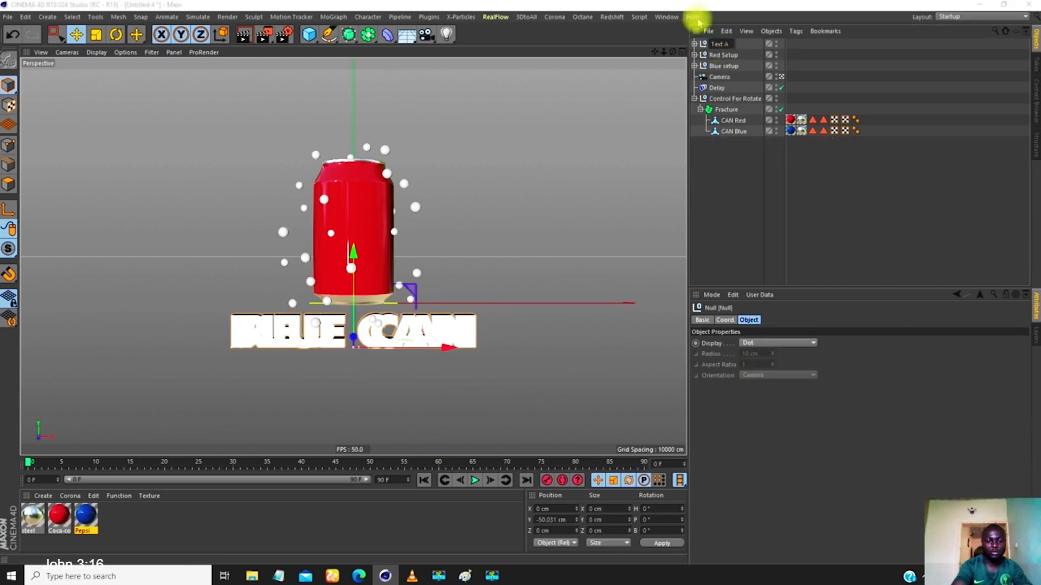
key("Return")
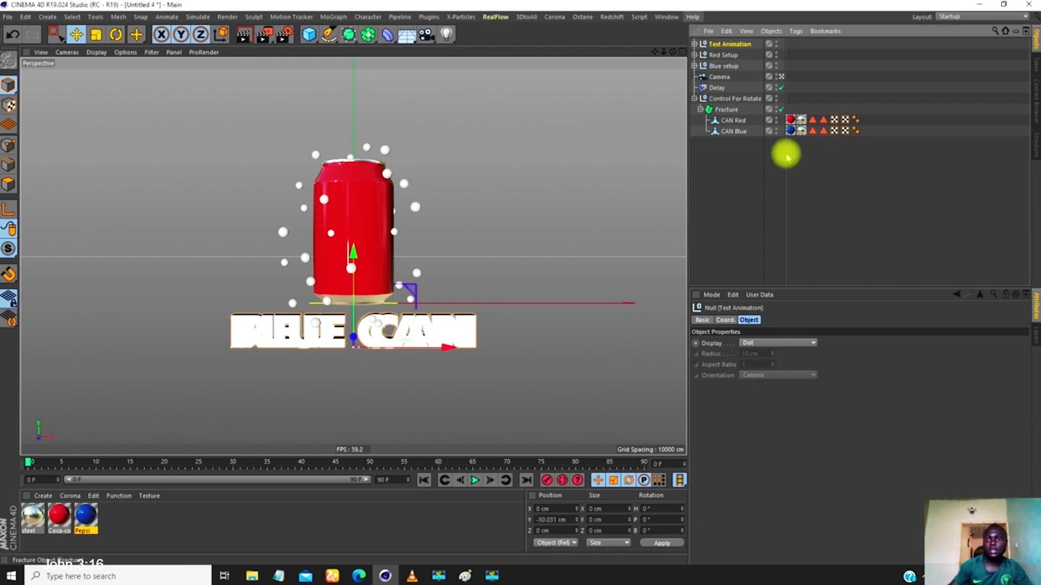
- Expand the Text Animation group and disable the Blue text object, keeping only Red enabled and selected
left_click(695, 44)
left_click(720, 55)
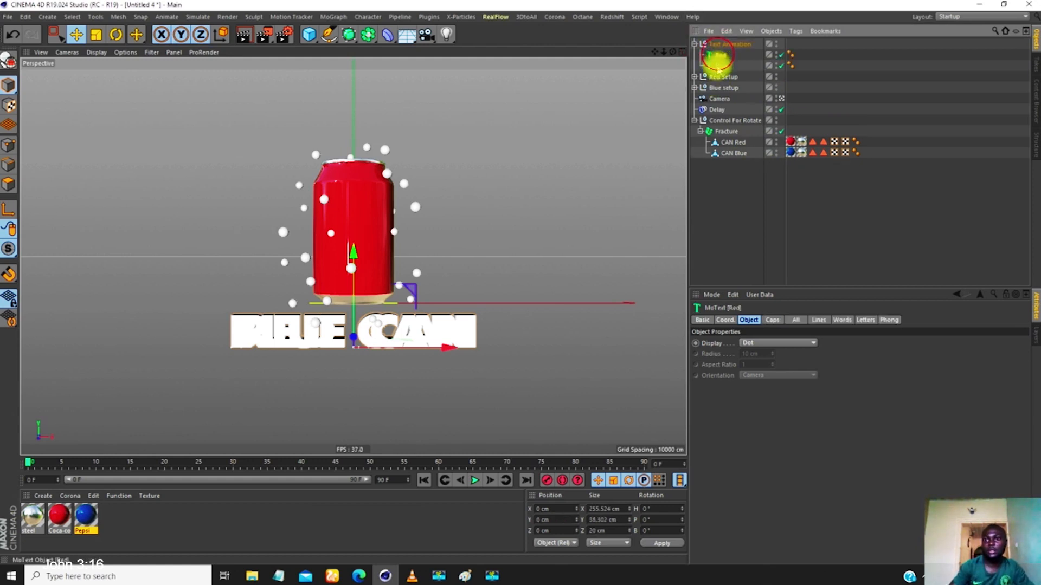
left_click(721, 66, "shift")
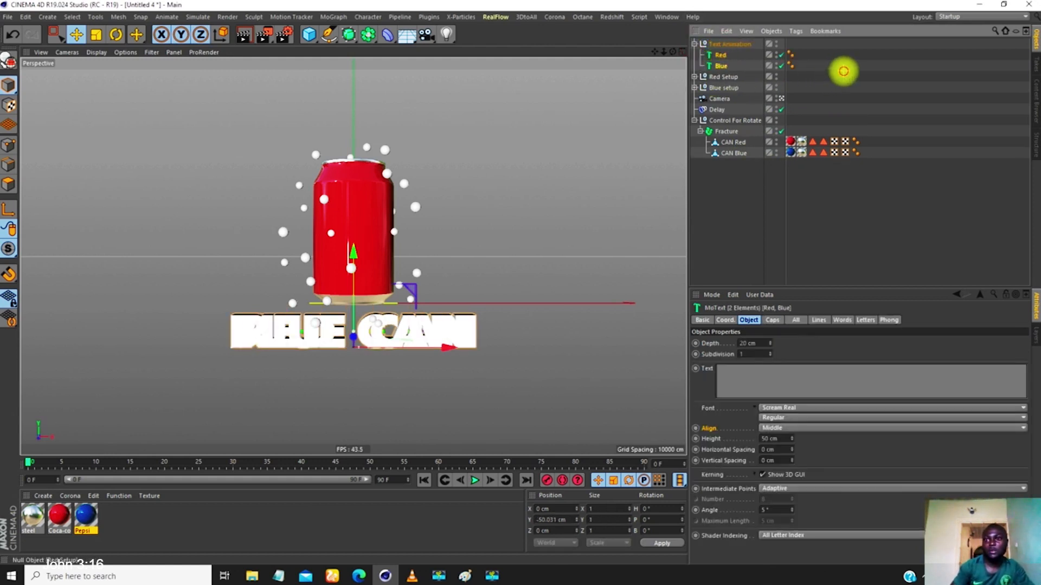
left_click(844, 76)
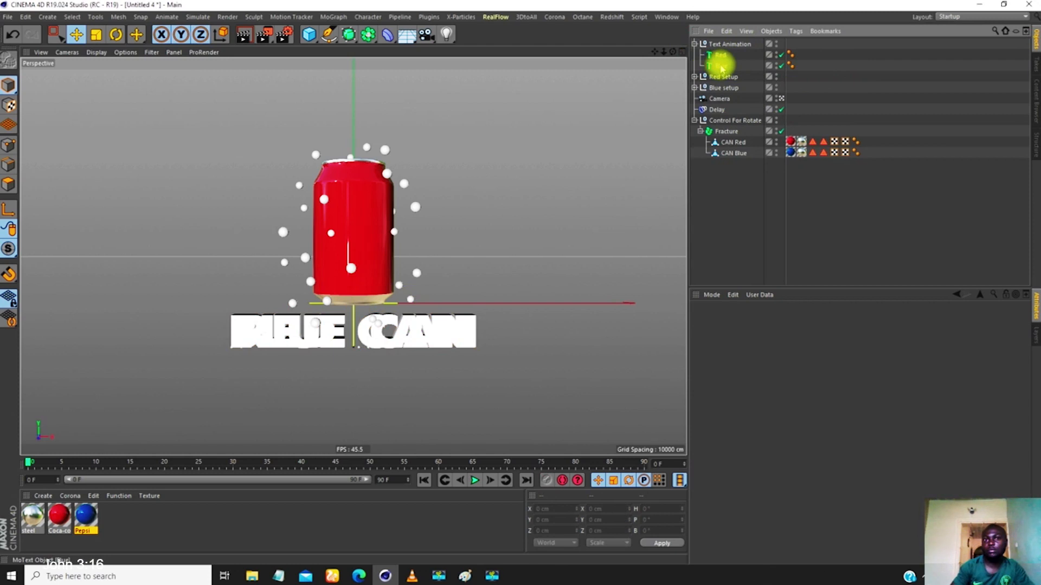
left_click(721, 66)
left_click(720, 55, "shift")
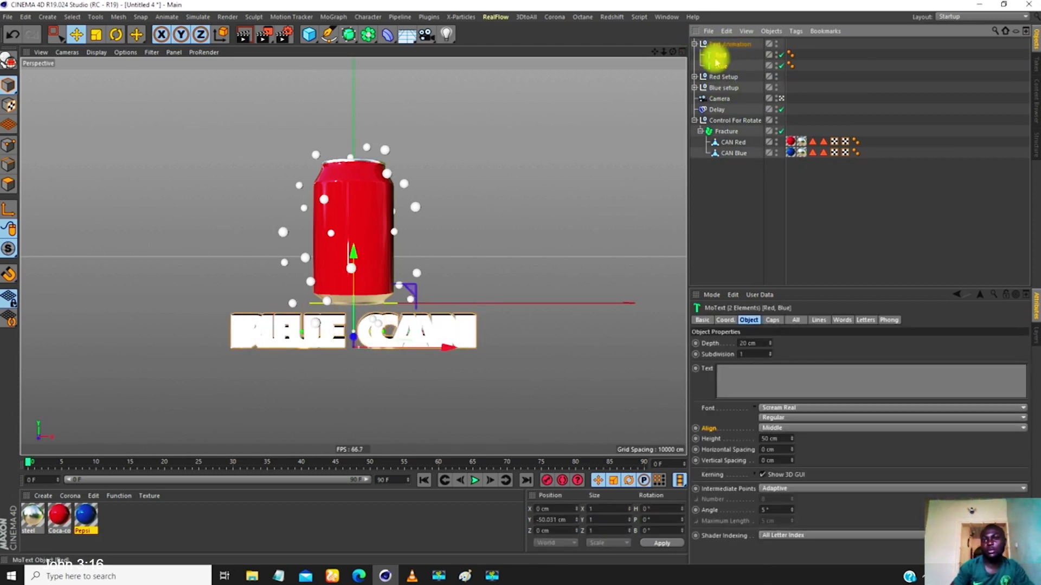
left_click(818, 76)
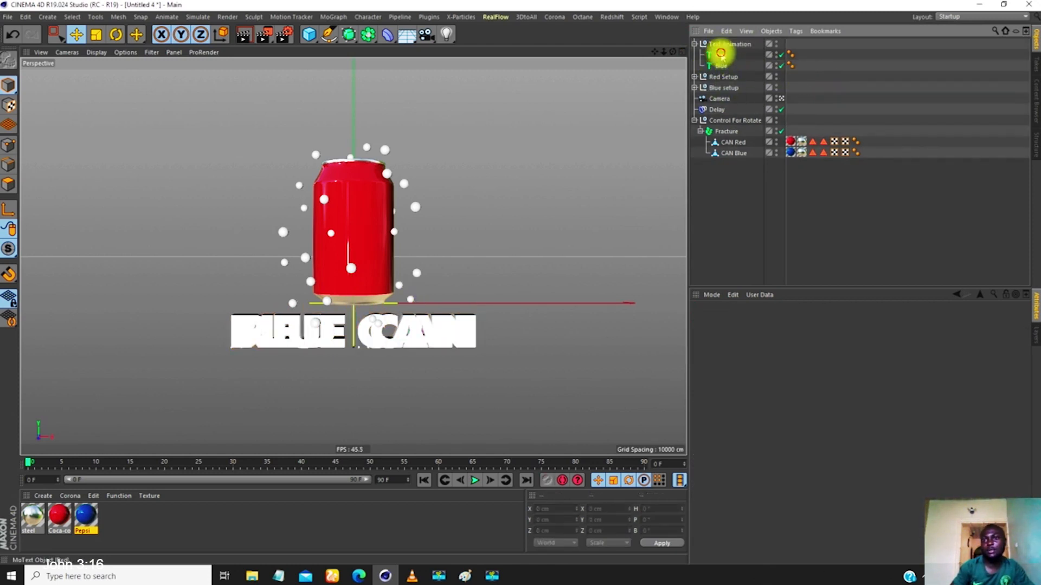
left_click(721, 54)
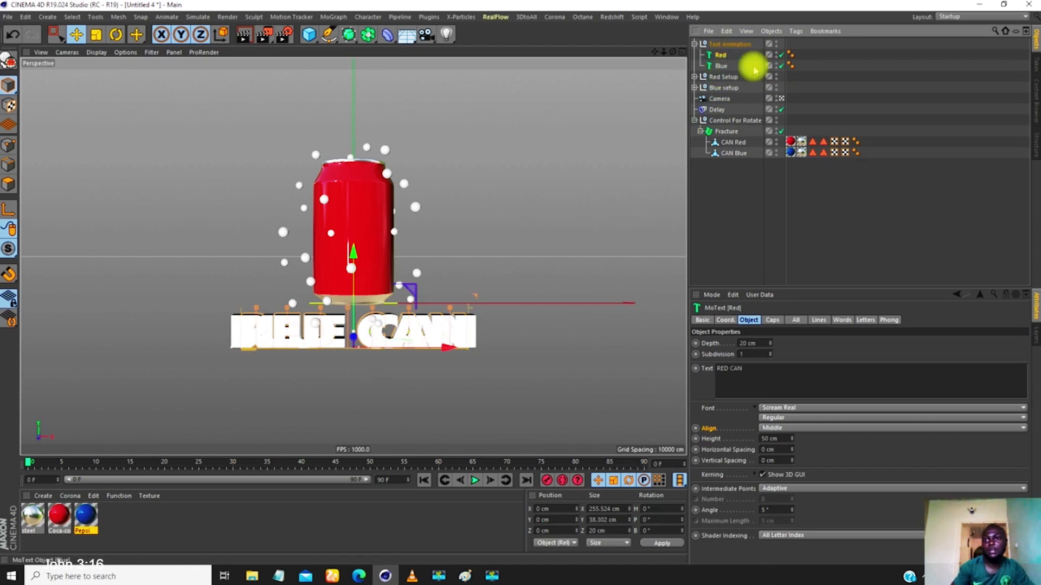
left_click(781, 67)
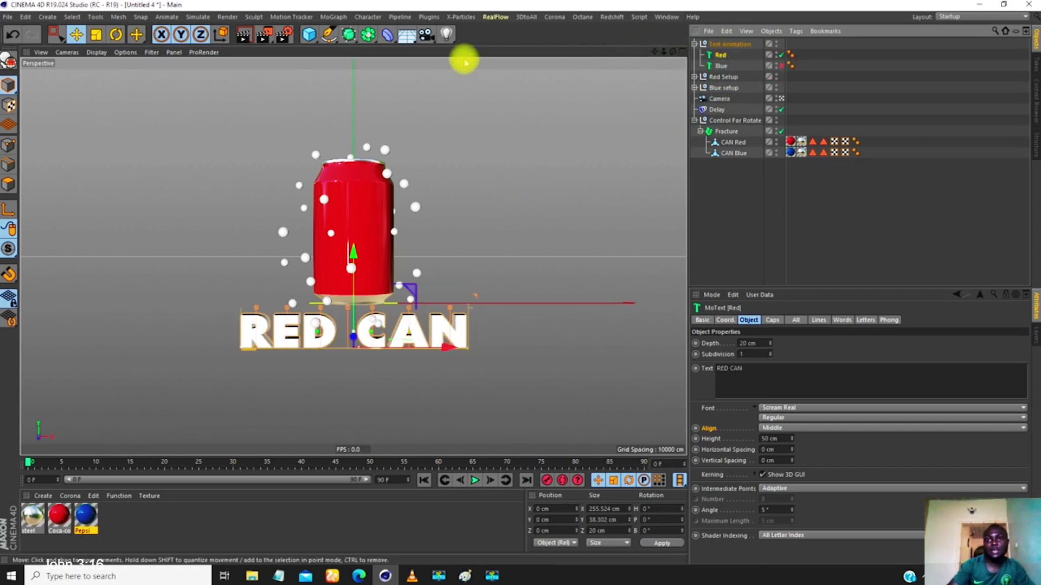
- Add a Plain effector to the Red text object
left_click(334, 17)
mouse_move(359, 34)
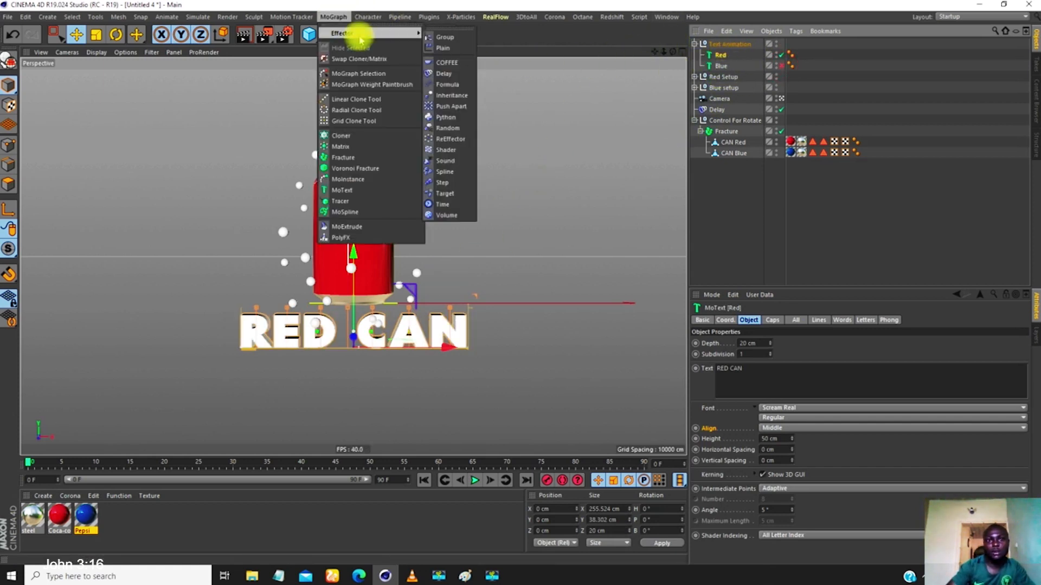
left_click(445, 48)
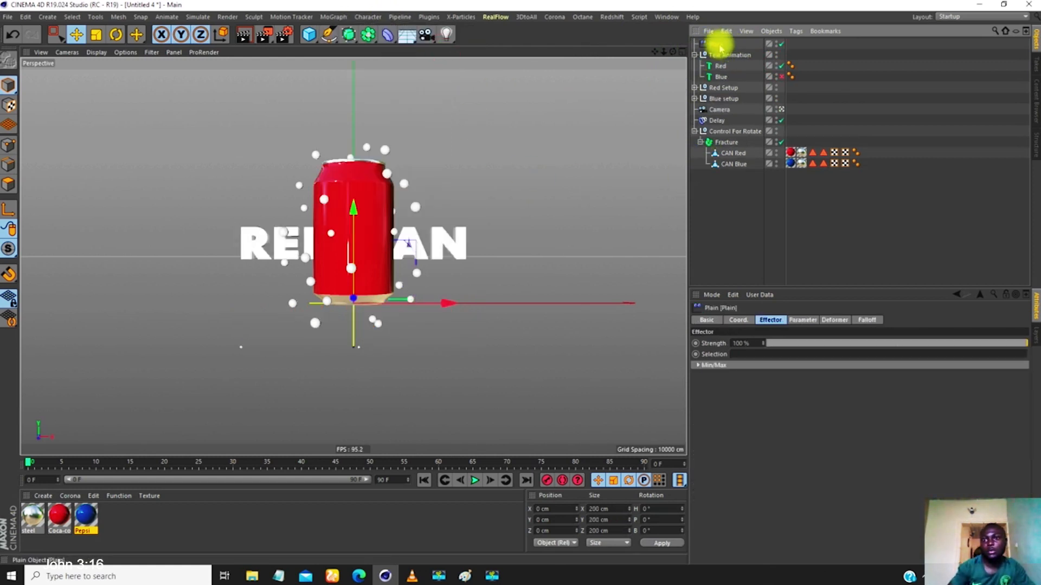
- Leave the scene camera's view and set the depth of both the Red and Blue text objects to 5 cm
left_click(781, 109)
scroll(354, 264, "down", 6)
left_click_drag(353, 264, 401, 242, "alt")
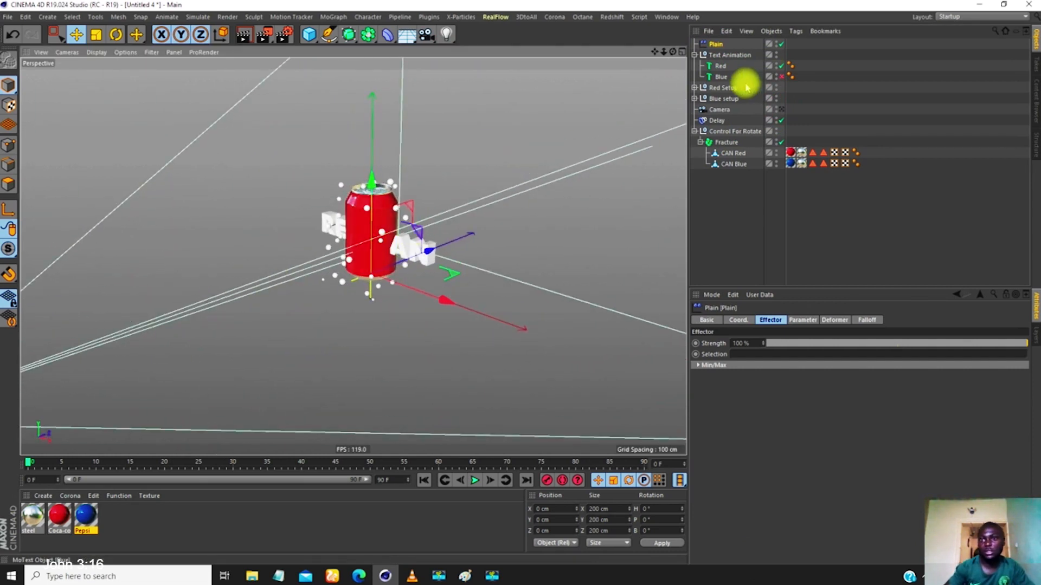
left_click(722, 66)
left_click(722, 77, "shift")
left_click(757, 344)
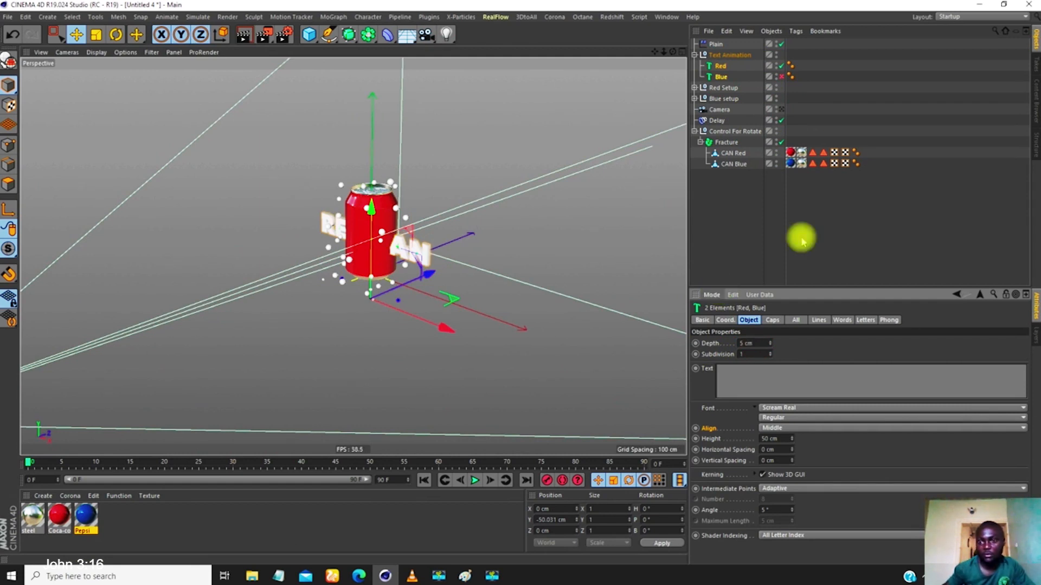
- Give both text objects a Fillet Cap at the start and at the end
left_click(772, 320)
left_click(794, 343)
left_click(797, 386)
left_click(801, 375)
left_click(798, 419)
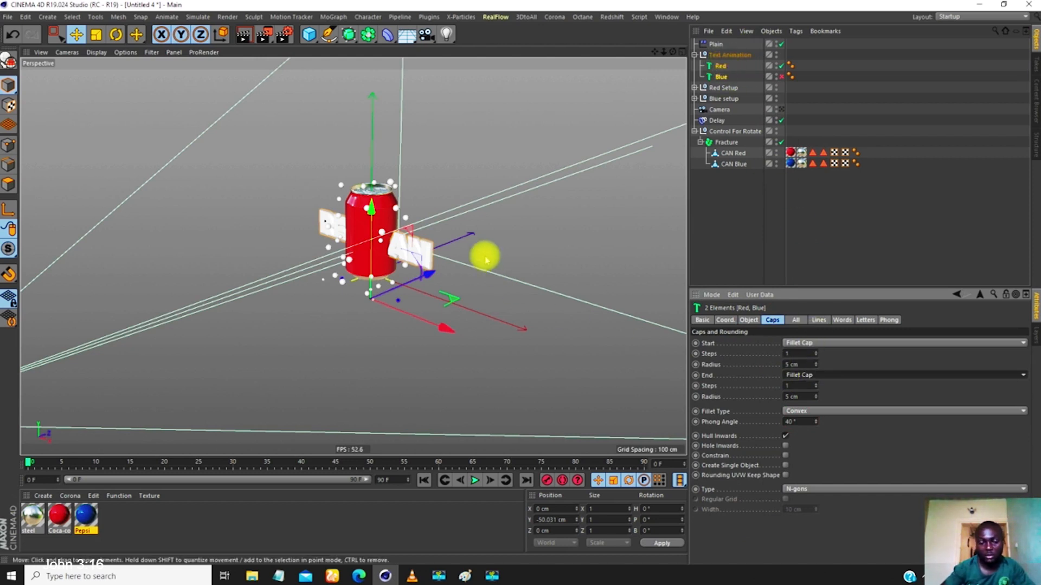
- Set the start and end fillet radius of both text objects to 0.5 cm
scroll(492, 181, "up", 5)
scroll(428, 224, "up", 5)
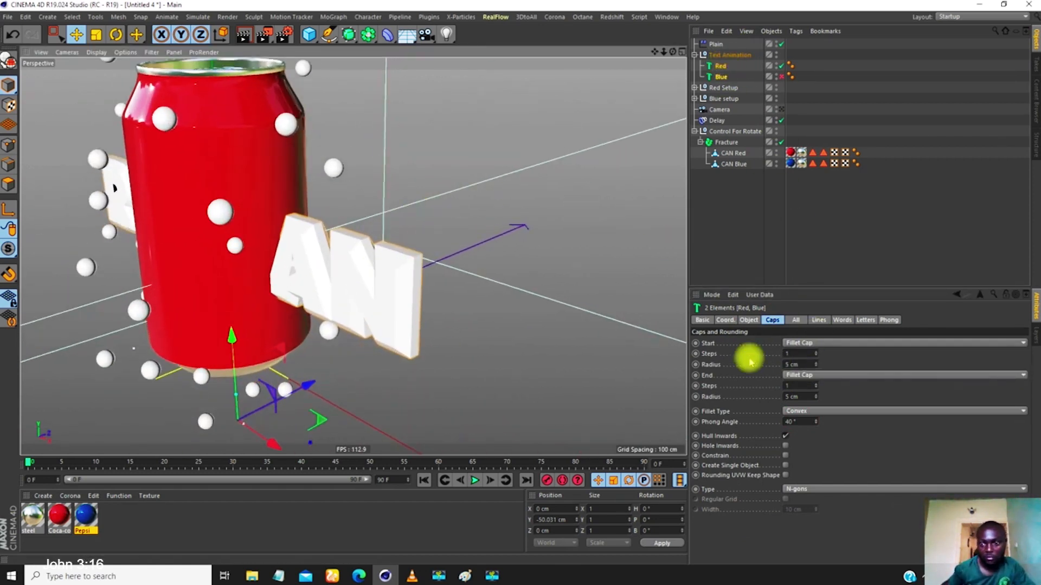
left_click(799, 364)
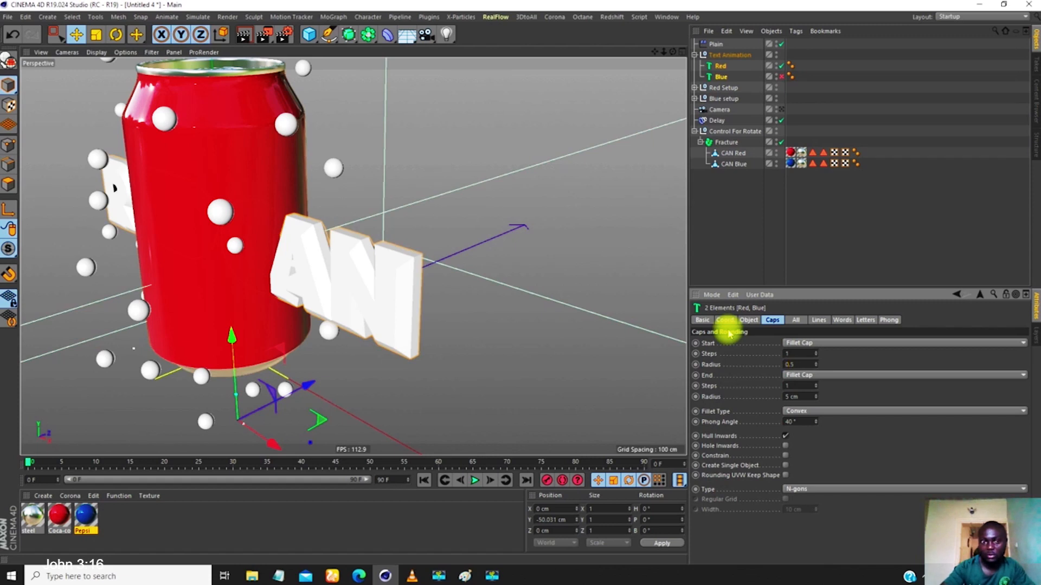
type("0.5")
key("Return")
left_click(804, 397)
type("0.5")
key("Return")
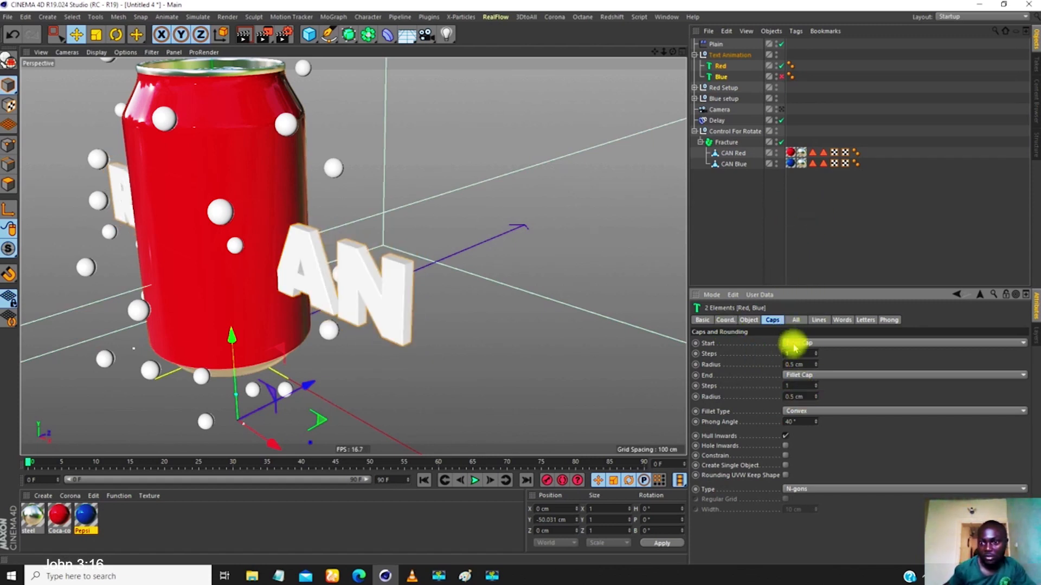
- Set the start and end fillet steps of both text objects to 3
left_click(795, 352)
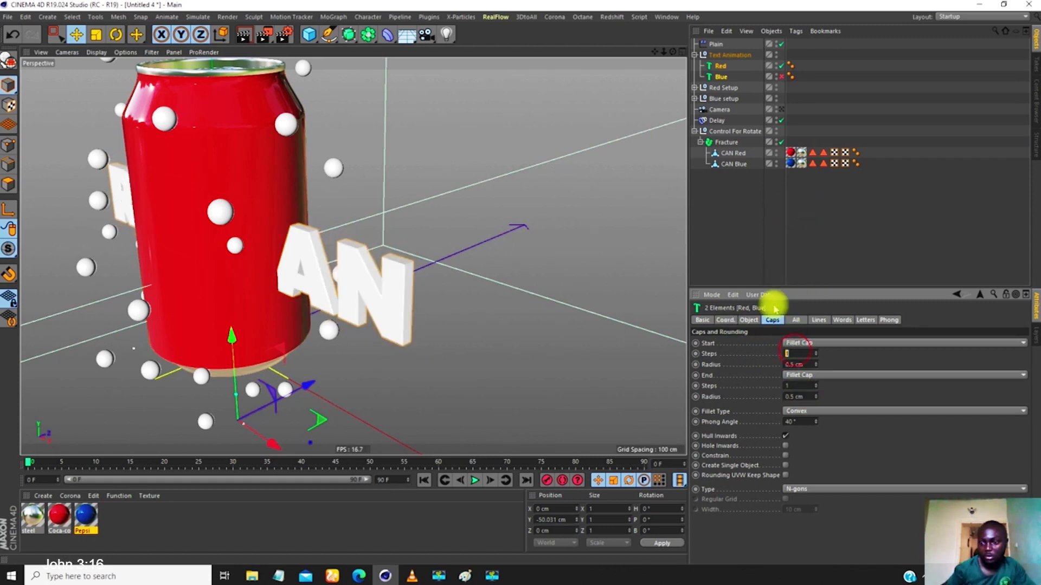
type("3")
left_click(792, 385)
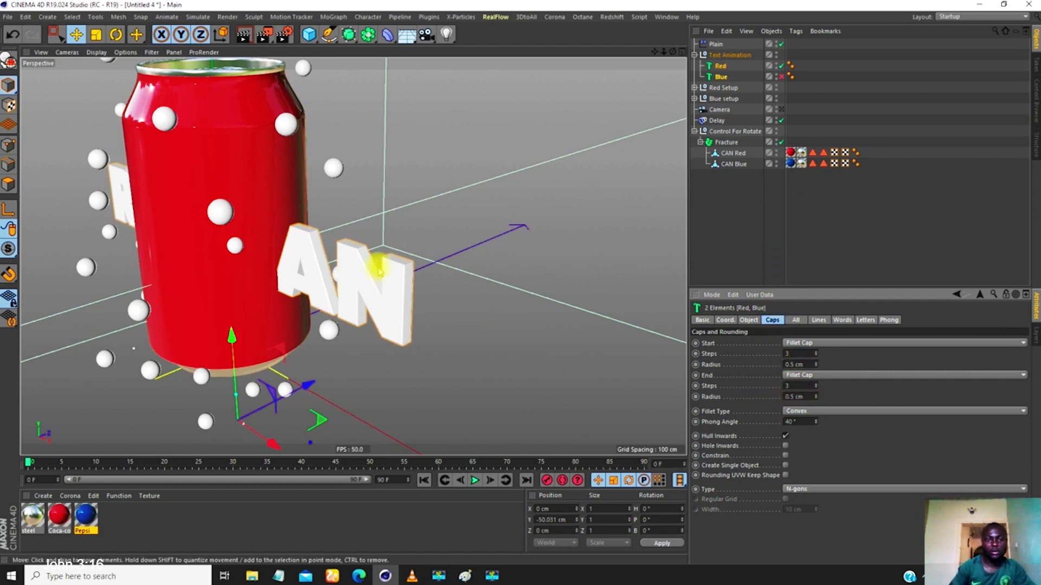
- Set the Plain effector's Y position offset to -10 cm
scroll(374, 266, "down", 5)
left_click(713, 45)
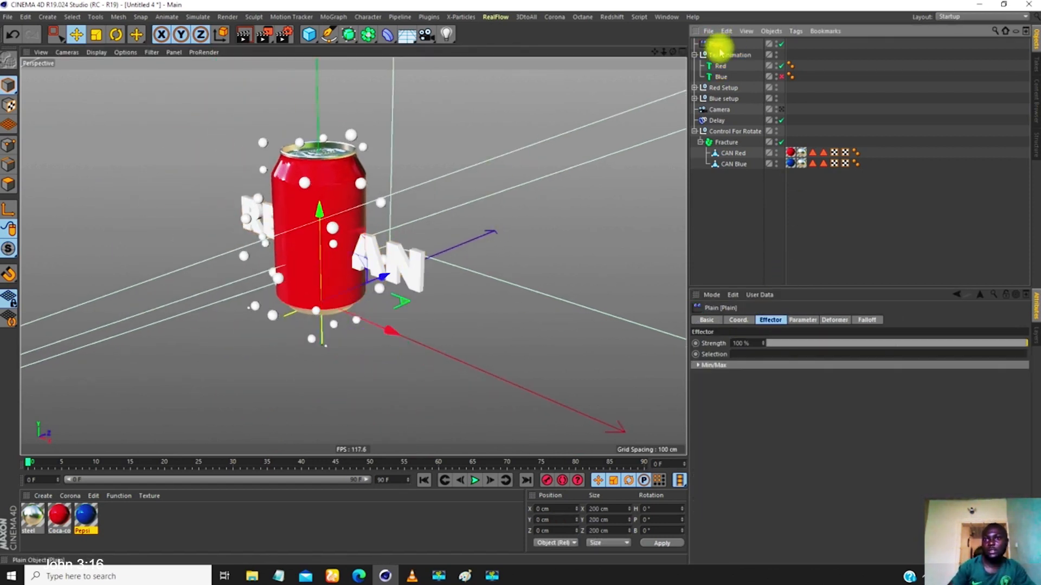
left_click(801, 320)
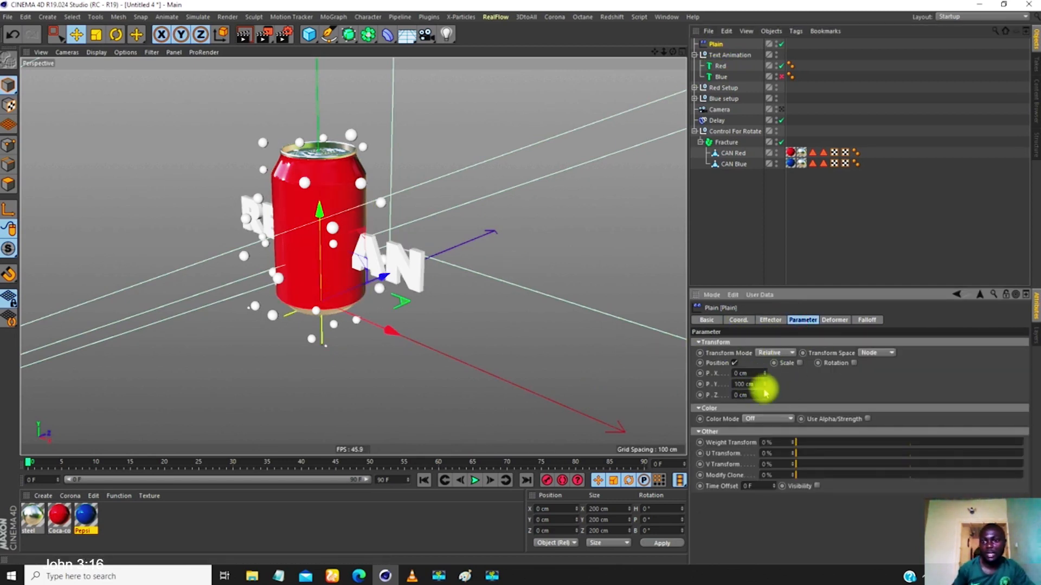
left_click_drag(766, 386, 748, 436)
mouse_move(341, 337)
left_mouse_down("alt")
mouse_move(374, 321)
mouse_move(334, 341)
mouse_move(347, 296)
mouse_move(336, 333)
left_mouse_up("alt")
left_click_drag(754, 386, 682, 351)
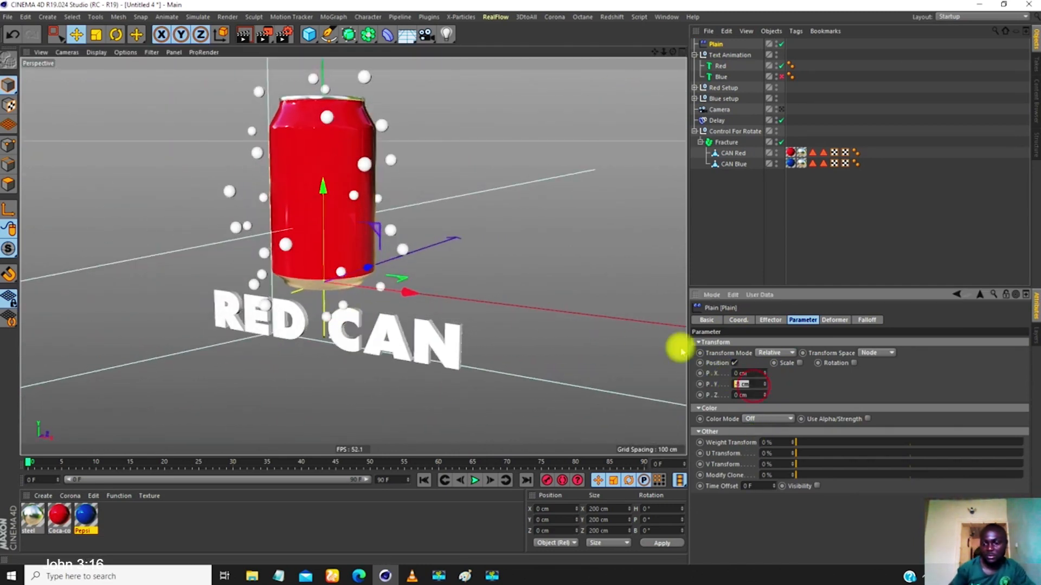
type("-10")
key("Return")
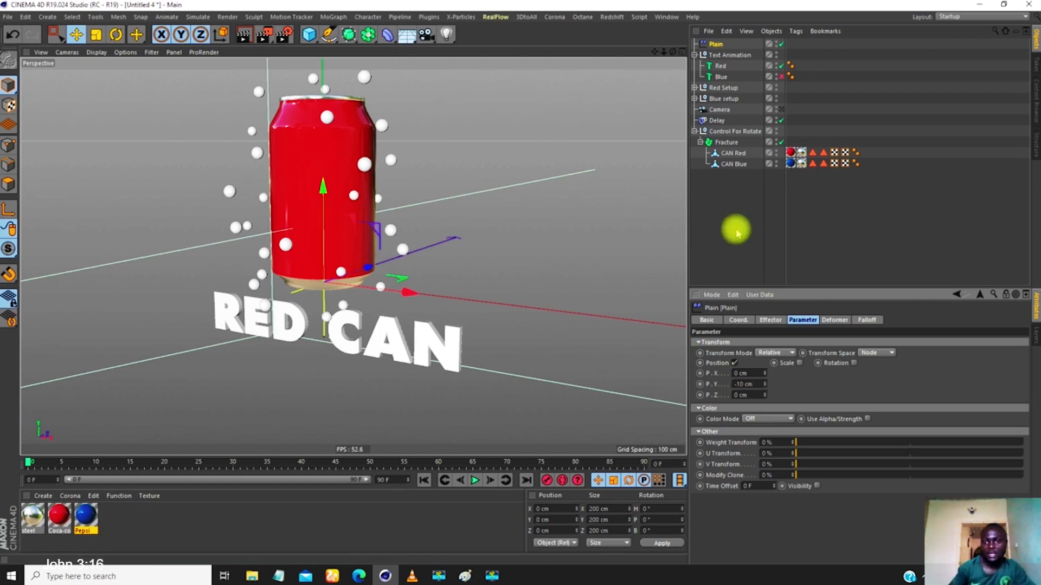
- Try a uniform scale of -1 on the Plain effector and switch its scale parameter back off
left_click(801, 363)
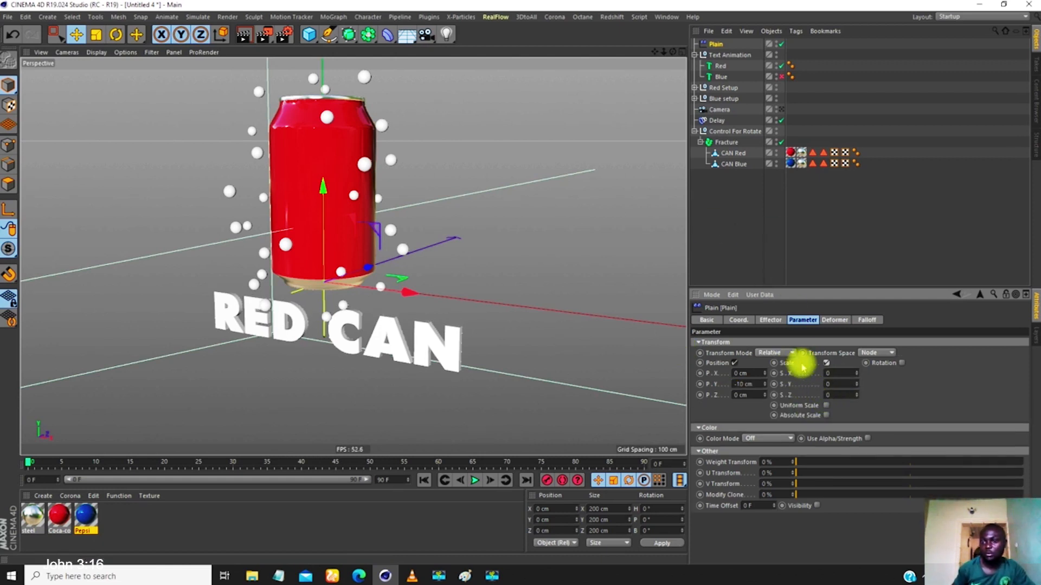
left_click(825, 406)
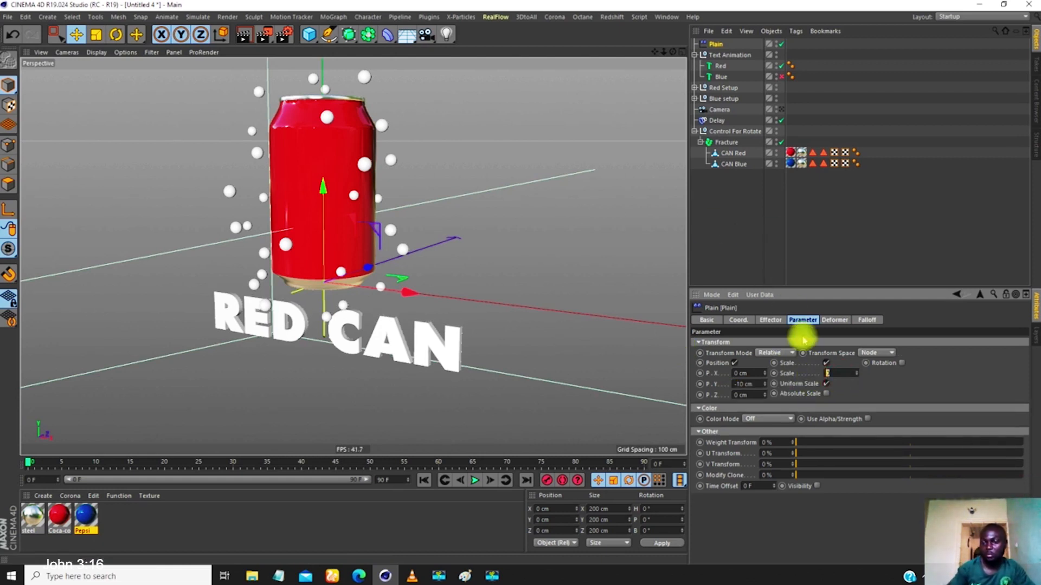
key("Return")
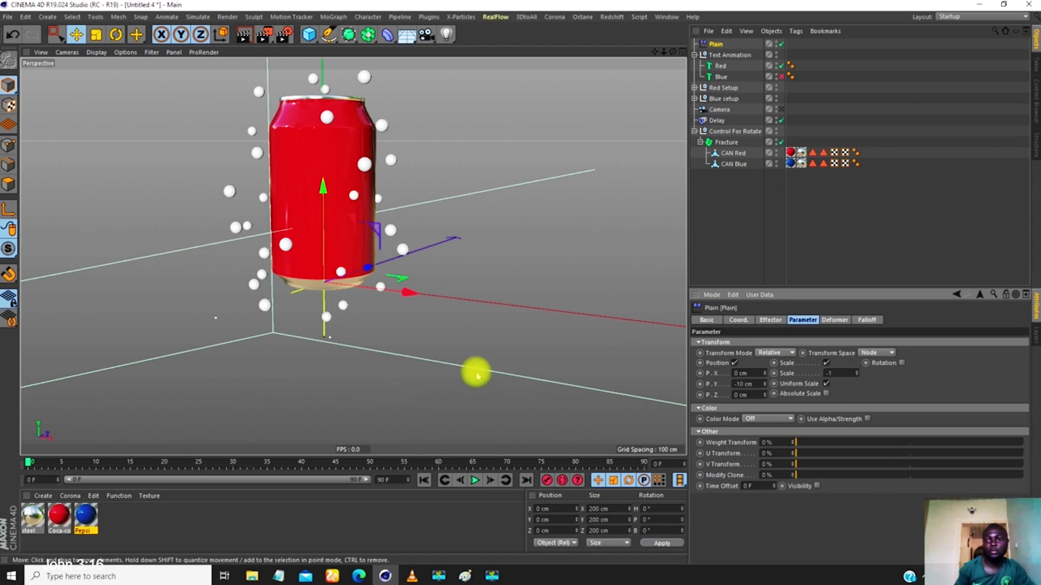
left_click(826, 363)
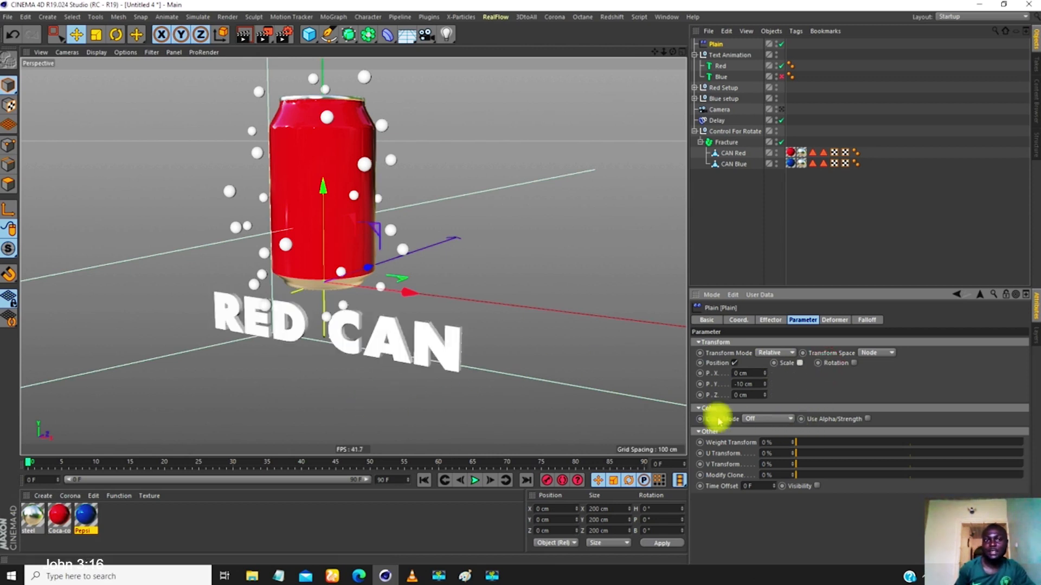
- Enable rotation on the Plain effector and set its heading rotation to 90°
left_click(854, 363)
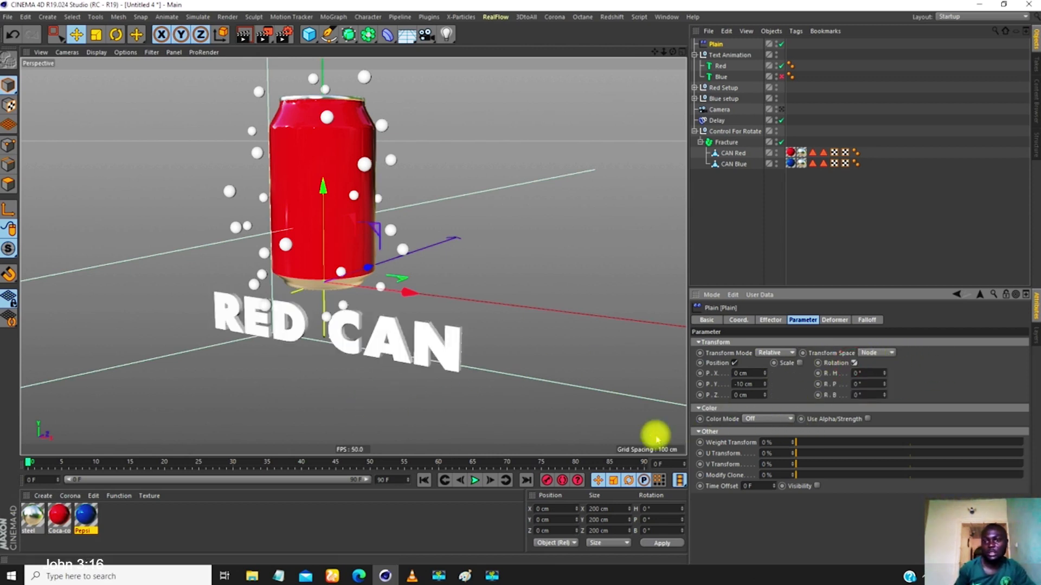
left_click_drag(299, 271, 305, 306, "alt")
right_click_drag(308, 300, 313, 268, "alt")
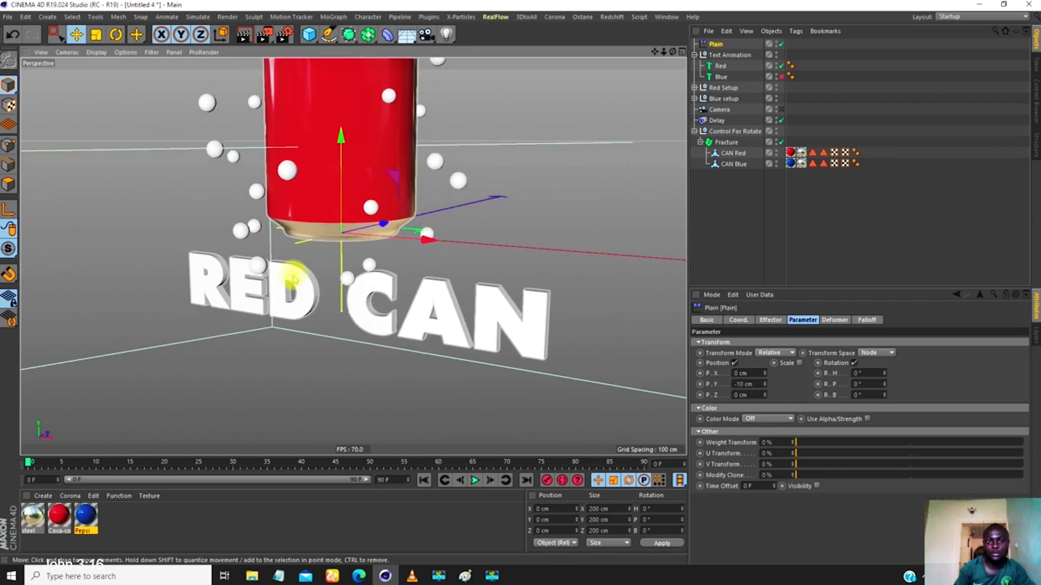
left_click_drag(885, 374, 908, 320)
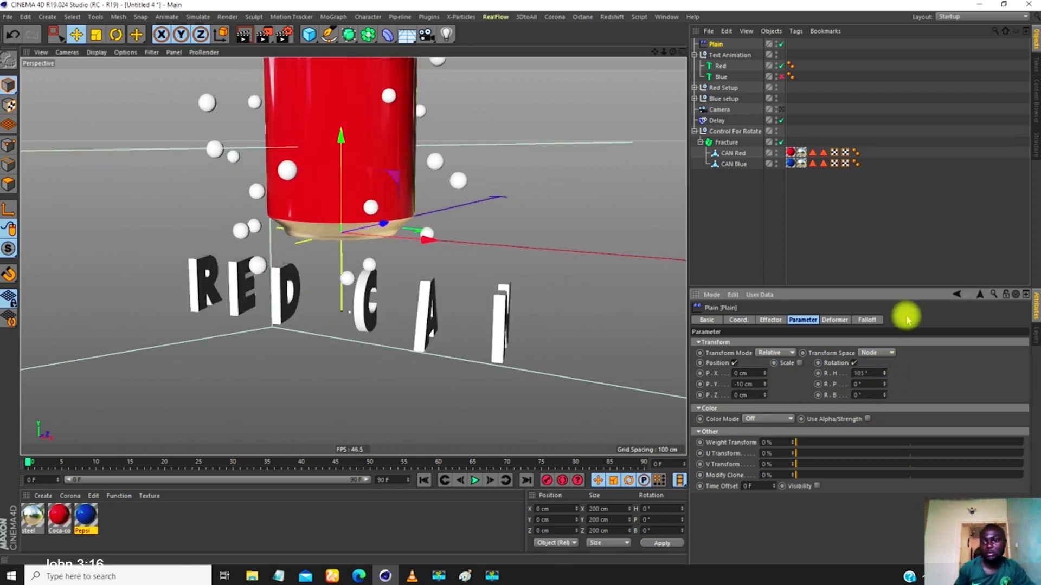
double_click(871, 375)
type("90")
key("Return")
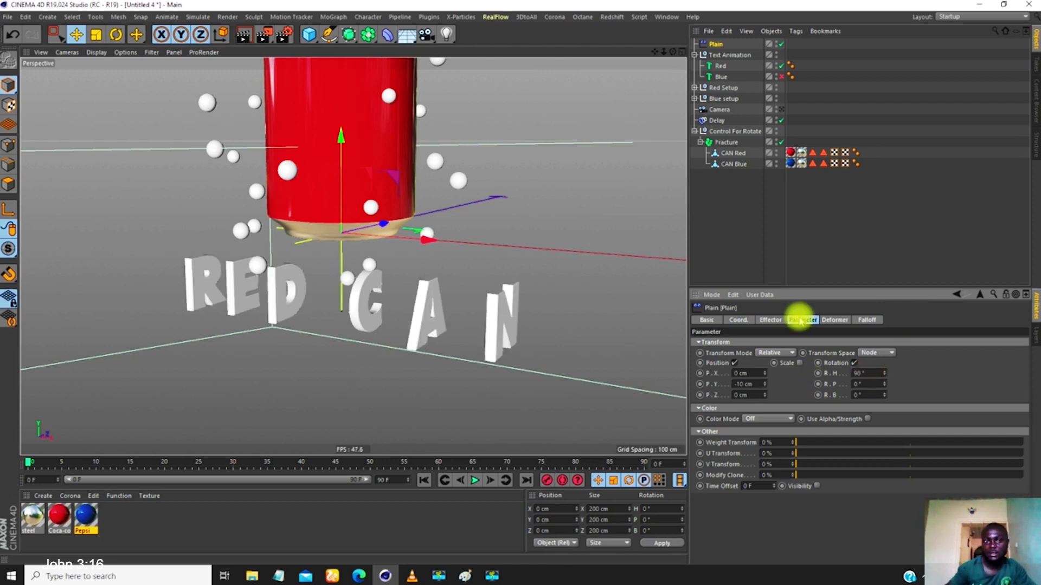
- Set the Plain effector's Y position offset to -20 cm
left_click_drag(379, 308, 422, 291, "alt")
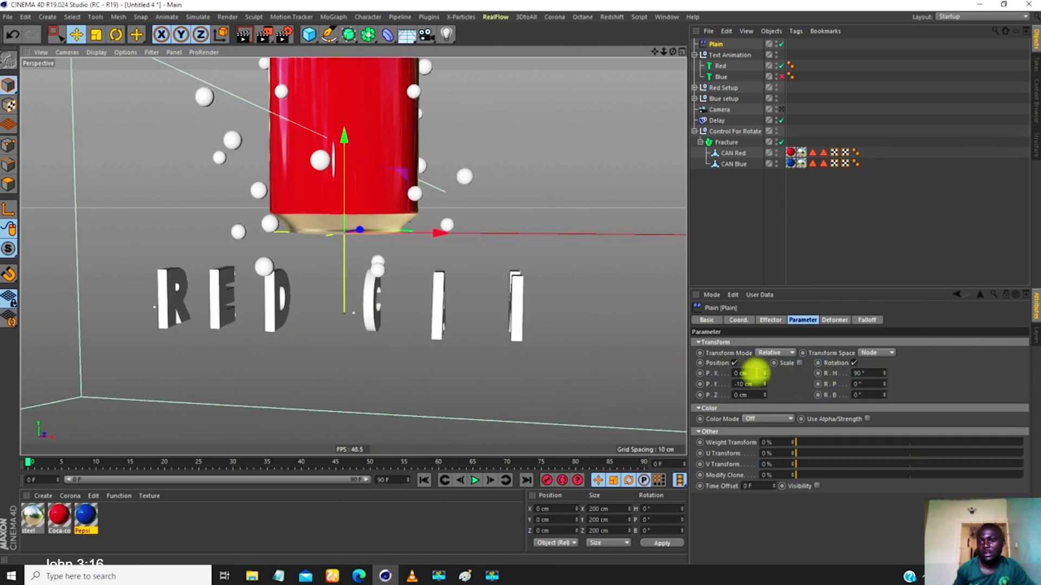
left_click_drag(758, 385, 740, 385)
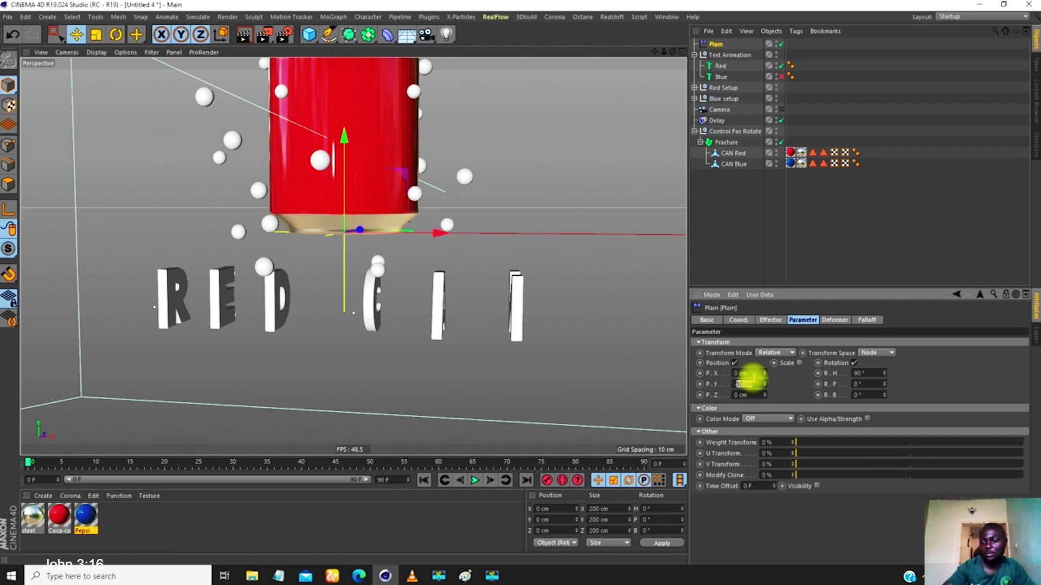
key("Return")
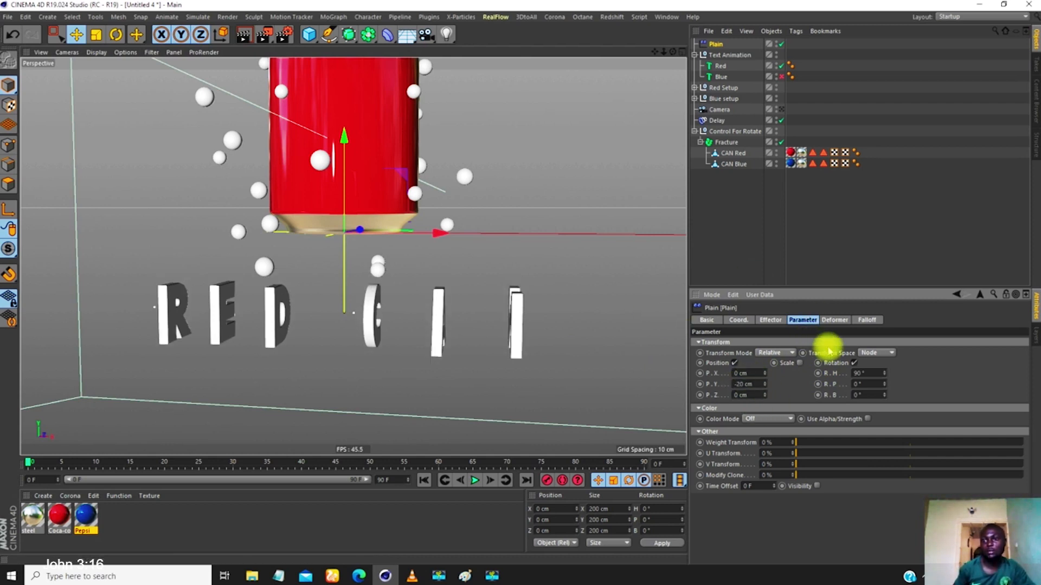
left_click(800, 363)
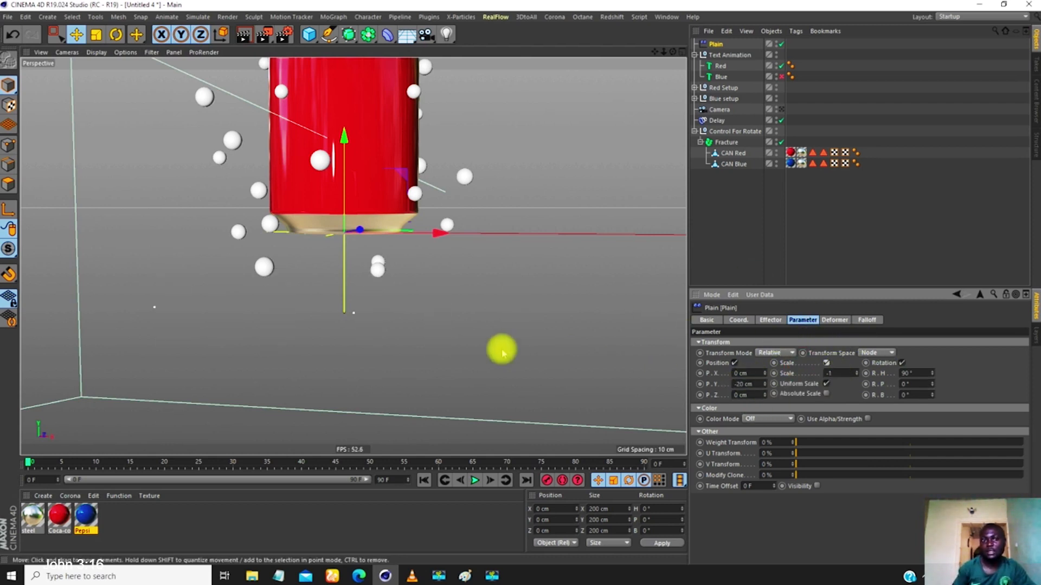
scroll(418, 263, "down", 10)
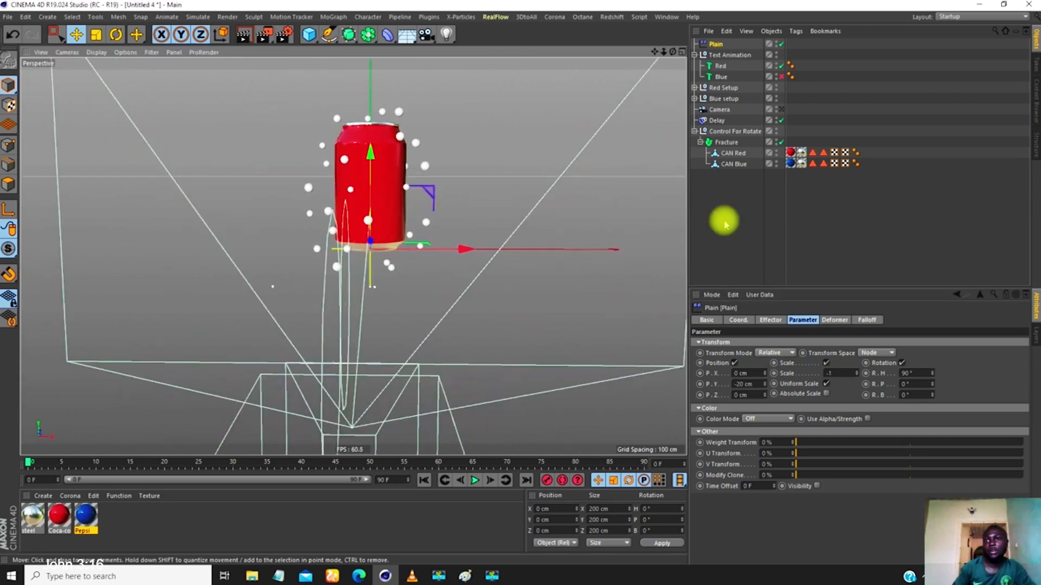
left_click(827, 363)
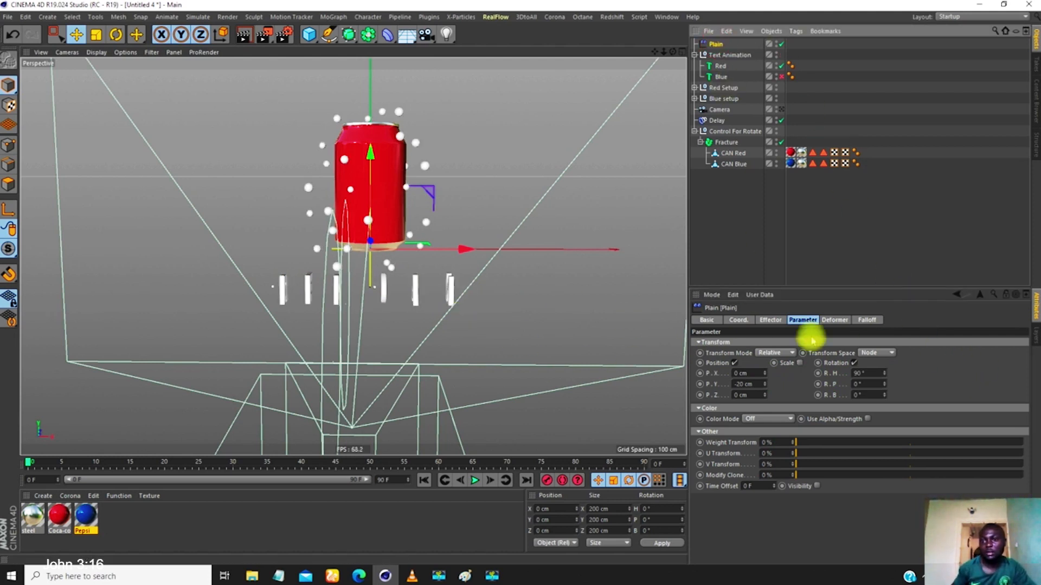
- Look through the scene camera, lower the Plain effector to about Y -50.8 cm and set its falloff shape to Linear
left_click(866, 320)
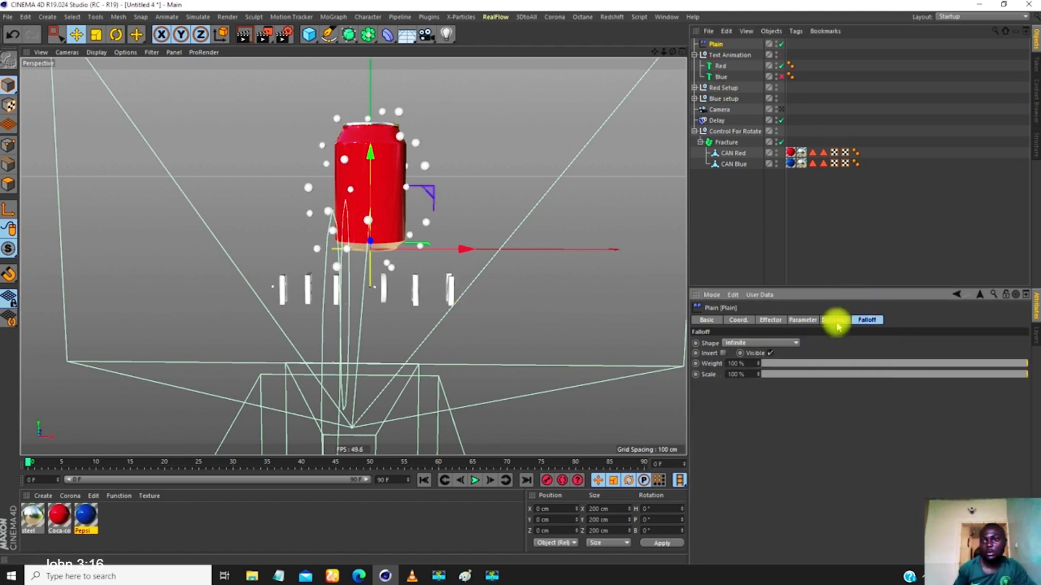
left_click(781, 110)
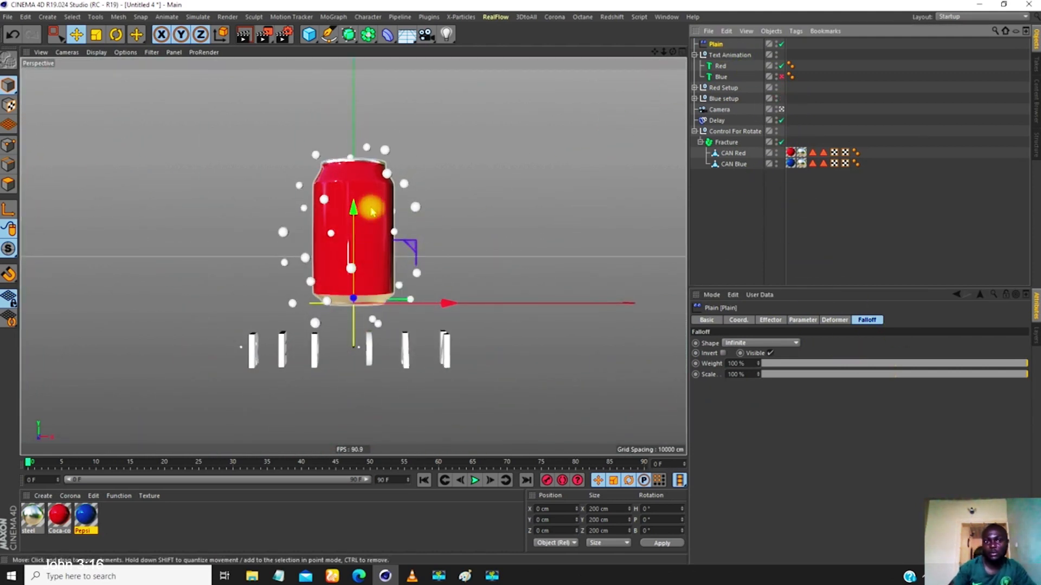
left_click_drag(355, 217, 355, 258)
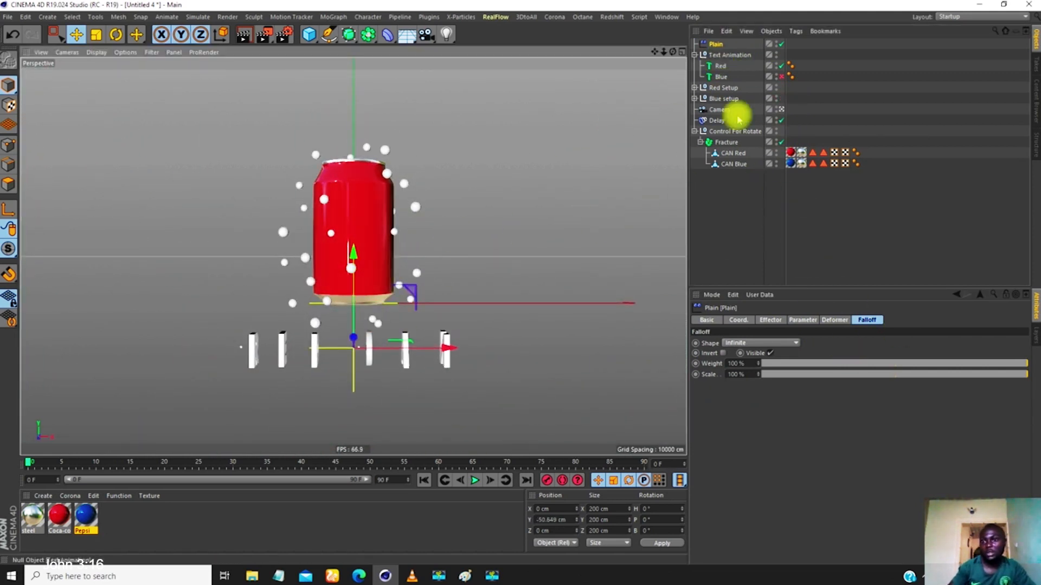
left_click(757, 343)
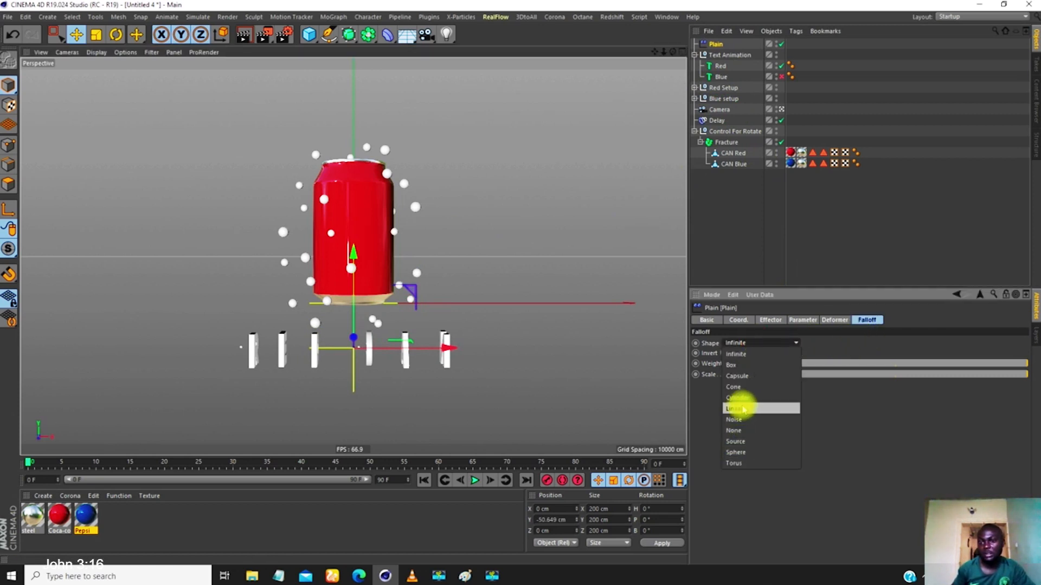
left_click(738, 406)
- Rotate the Plain effector to a heading of -90° and stretch its linear falloff to a Z size of about 131.6 cm
key("r")
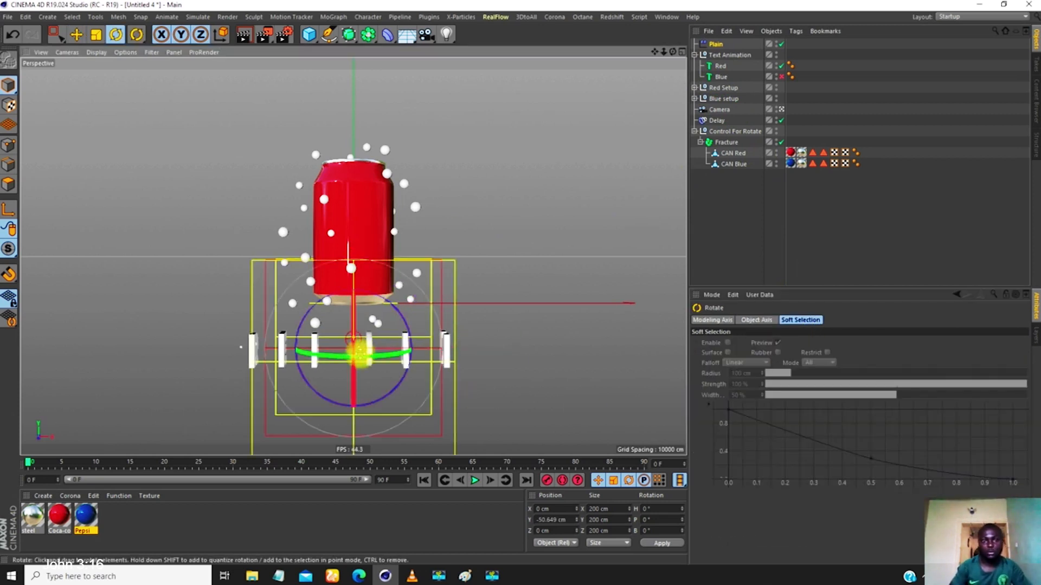
left_click_drag(376, 358, 251, 346)
left_click_drag(450, 347, 472, 350)
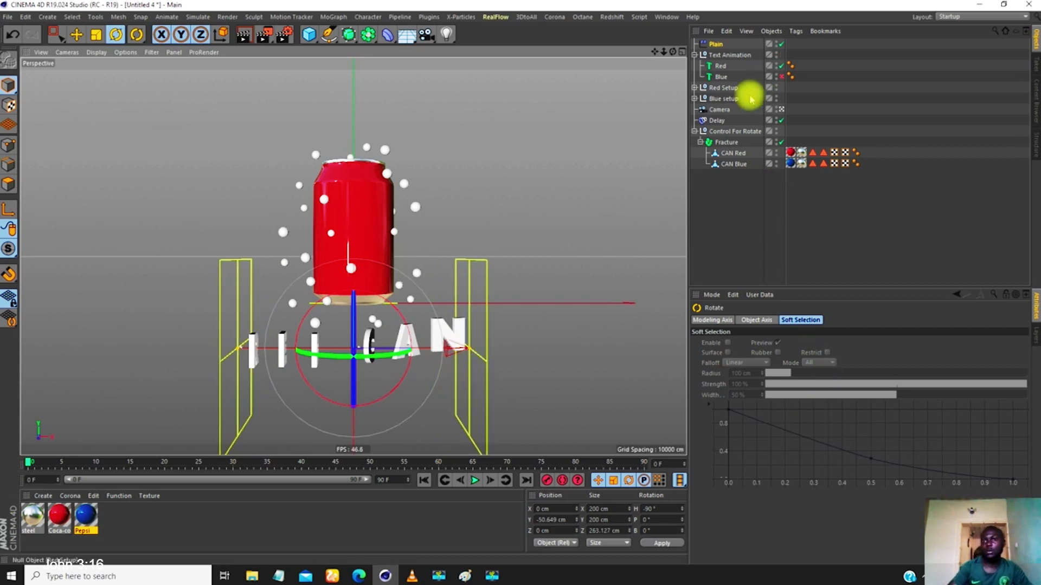
left_click(717, 44)
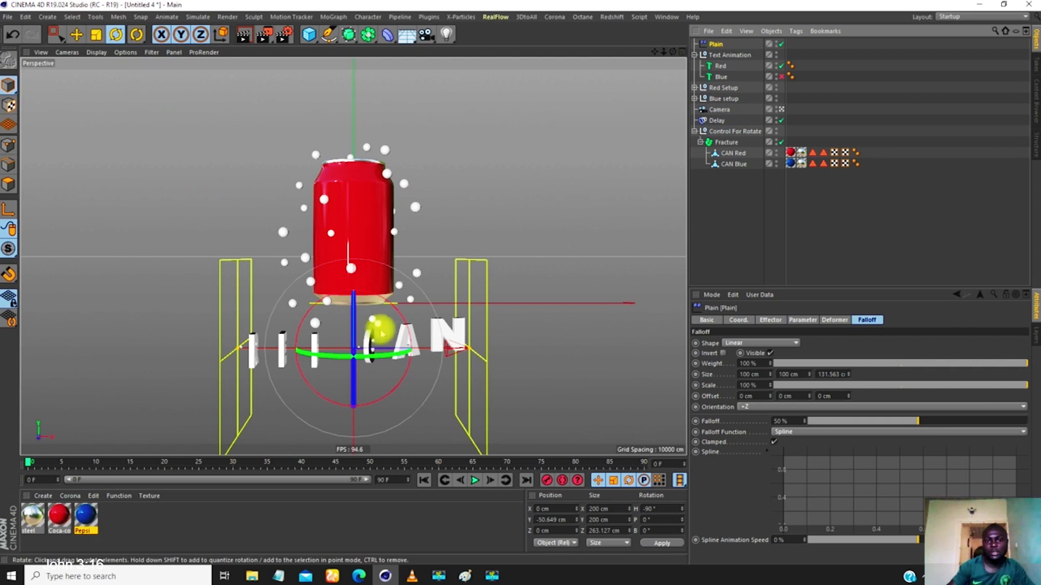
- Shift the Plain effector to about X -259 cm, clear of the start of RED CAN, and keyframe it at frame 10
left_click(77, 34)
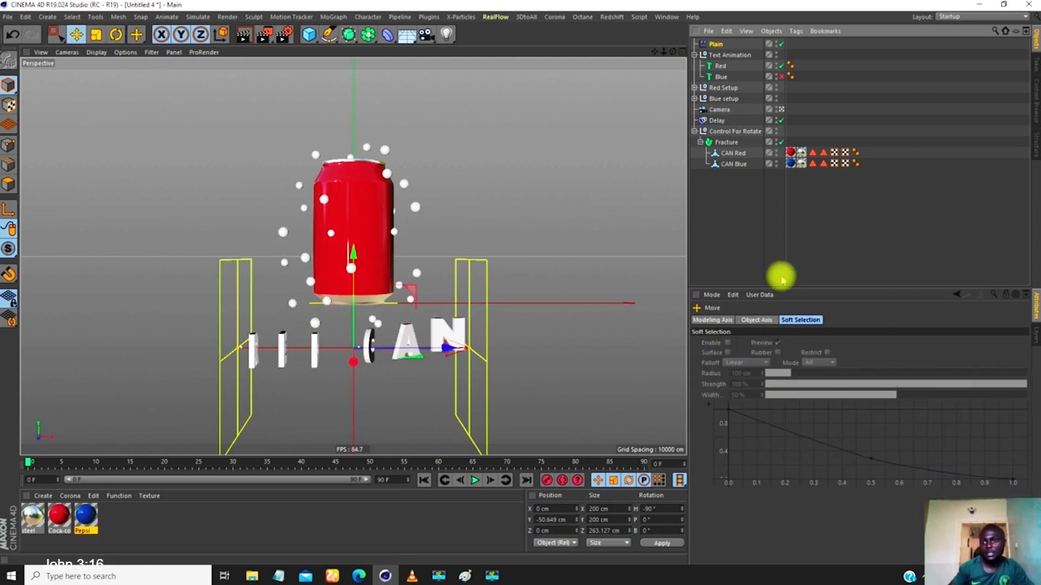
left_click(730, 153)
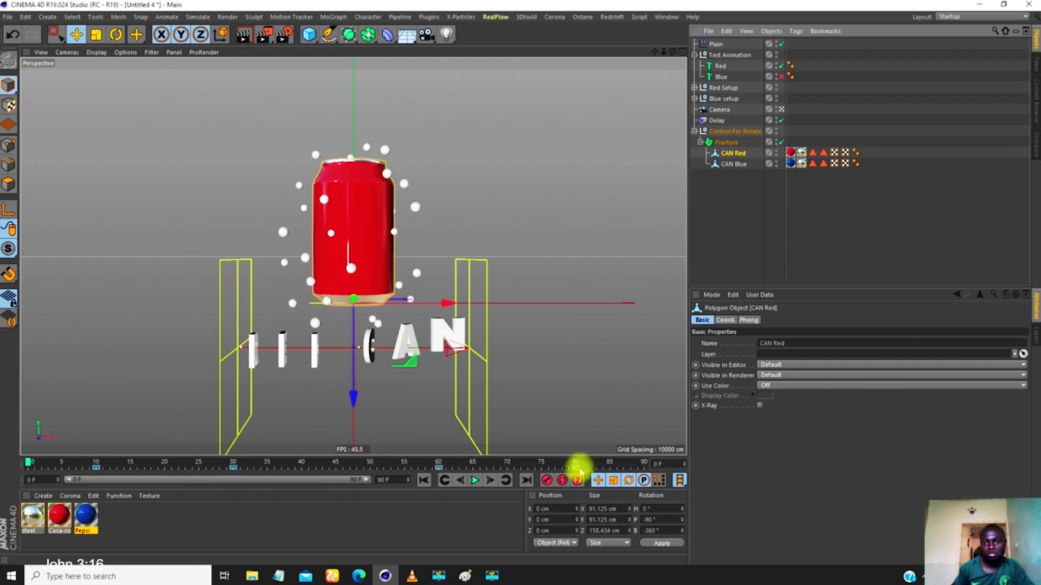
left_click_drag(28, 462, 25, 486)
left_click(717, 43)
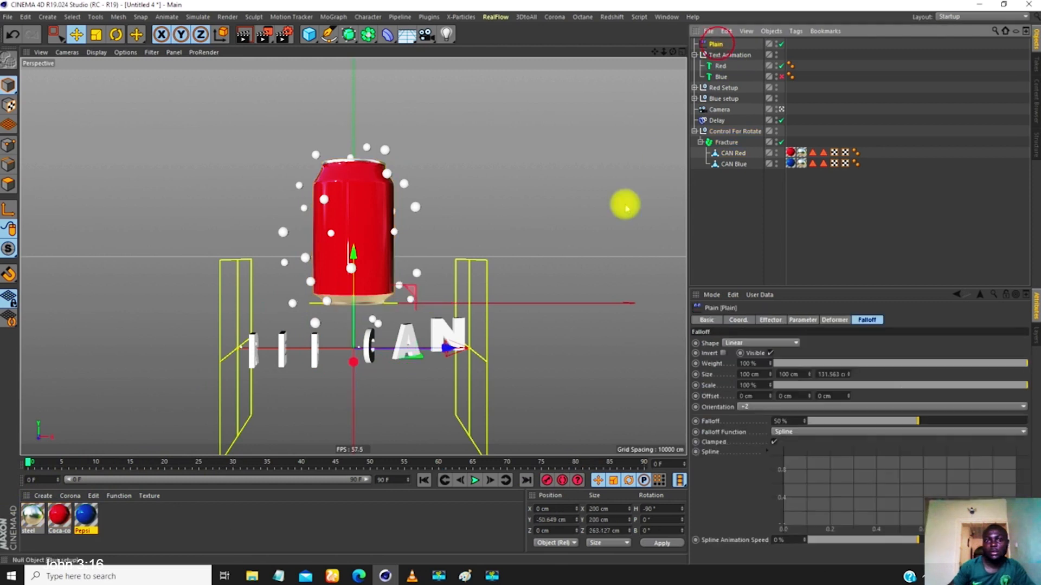
left_click_drag(444, 347, 225, 285)
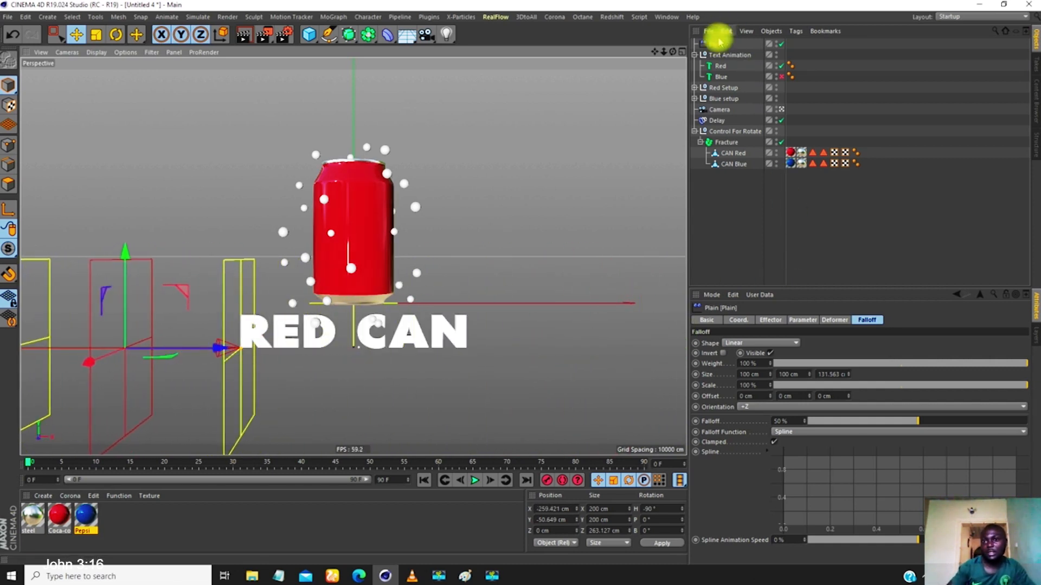
left_click(717, 44)
left_click_drag(27, 461, 97, 462)
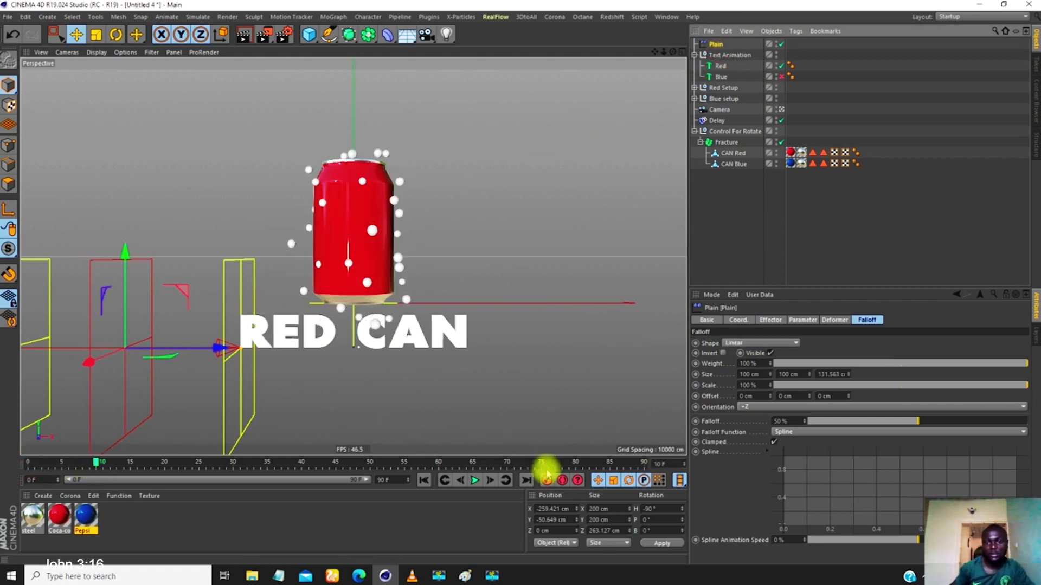
- At frame 30, move the Plain effector across the text to about X 252 cm and record a keyframe
left_click_drag(96, 464, 233, 466)
left_click_drag(217, 347, 663, 392)
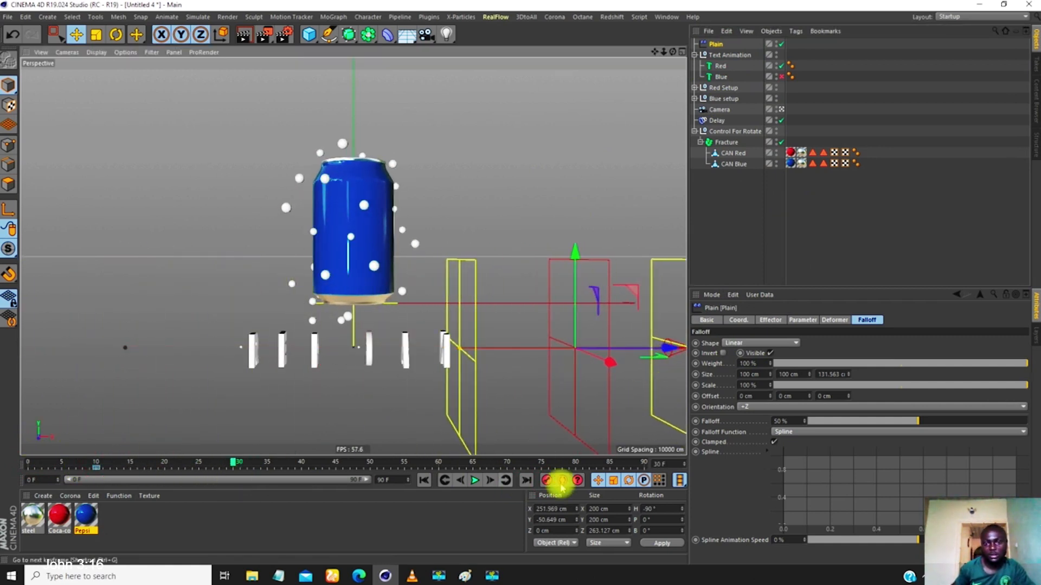
left_click(547, 480)
- Record a keyframe at frame 60 that holds the Plain effector at its frame 30 position, matching CAN Red's key timing
left_click_drag(234, 464, 442, 481)
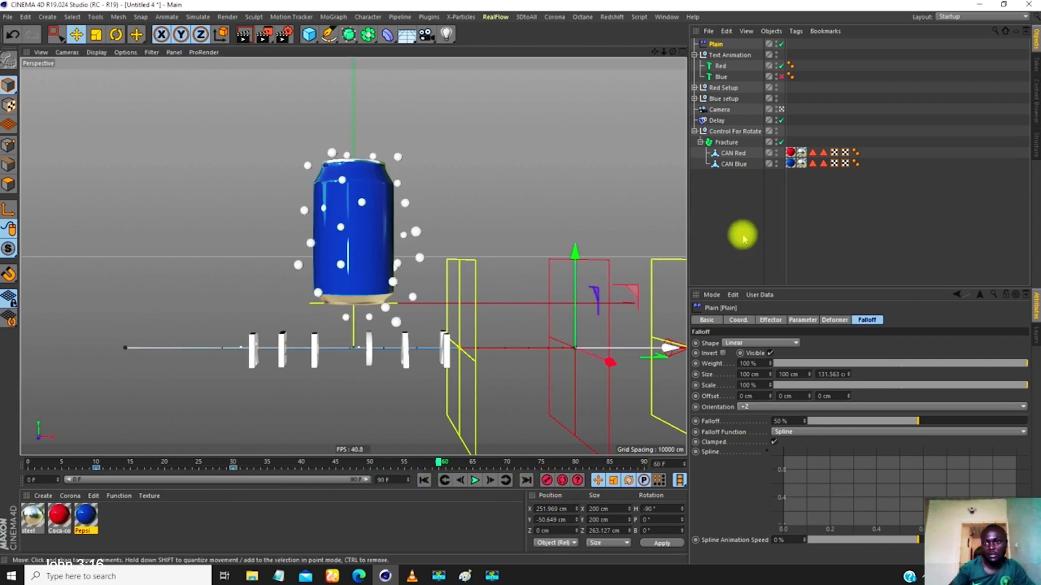
left_click(732, 153)
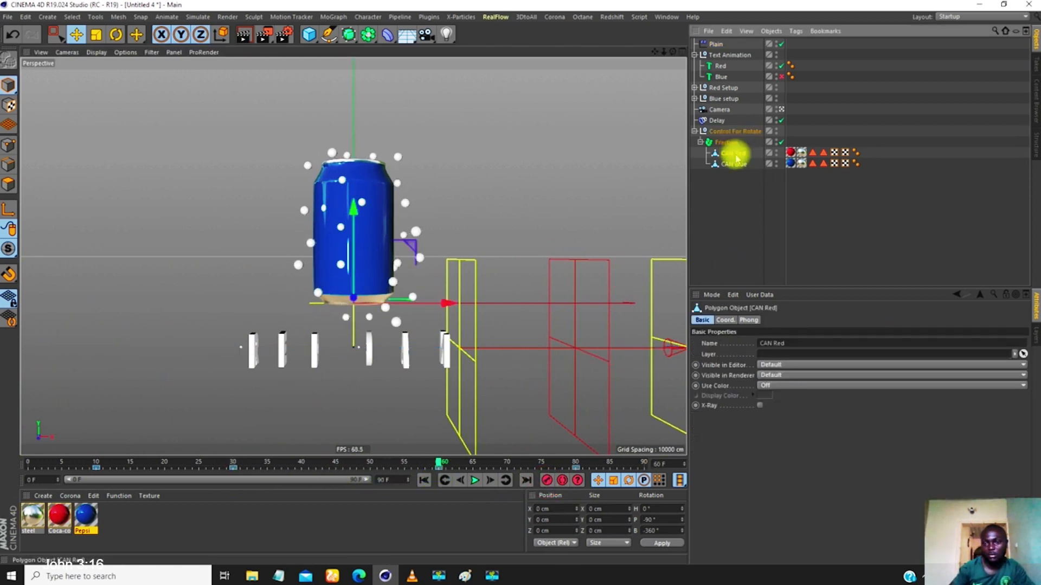
left_click(716, 45)
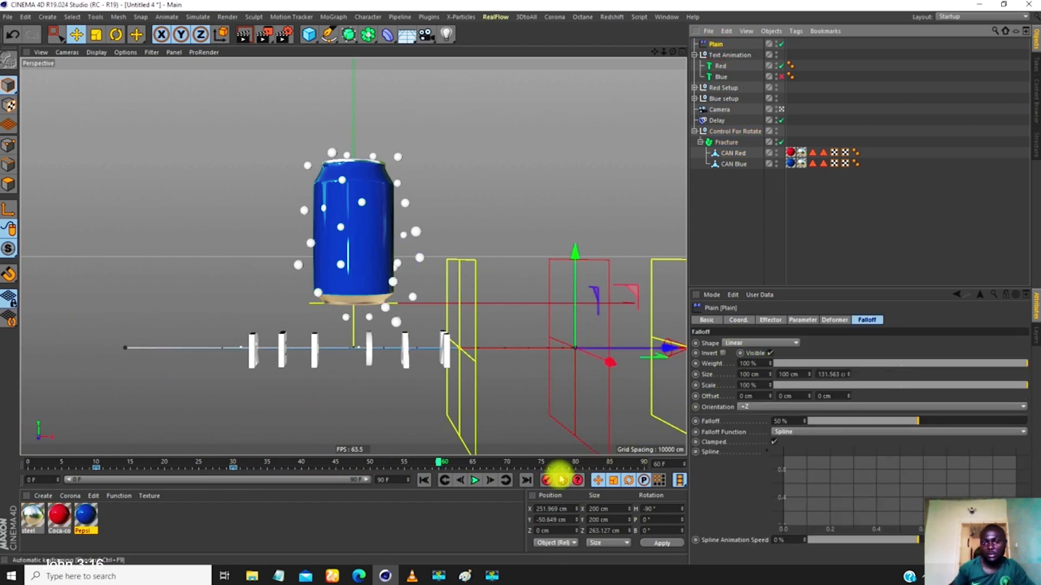
- Copy the Plain effector's frame 10 keyframe to frame 80 and scrub back to frame 0
left_click_drag(434, 461, 576, 473)
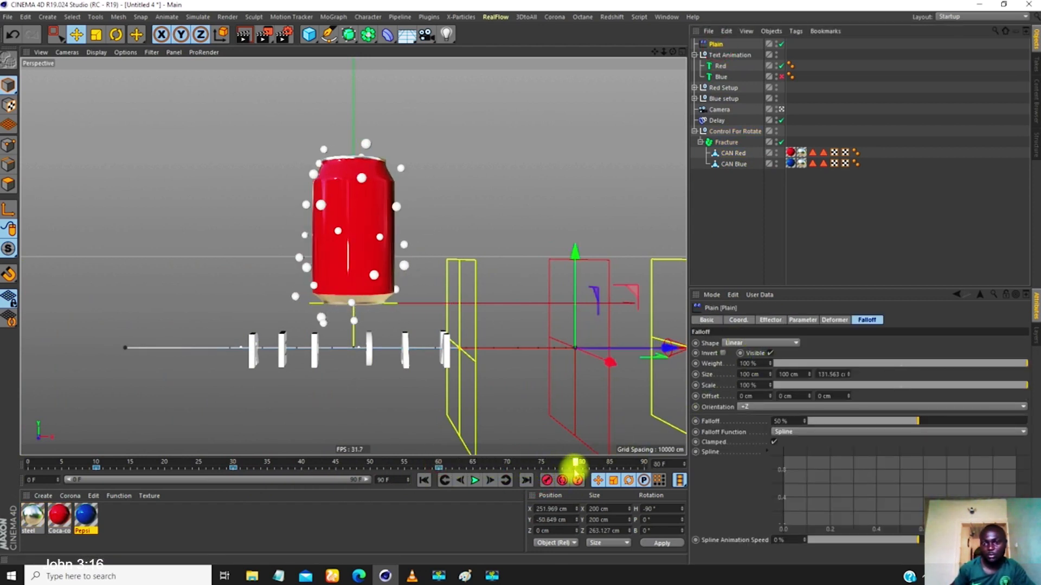
left_click(730, 154)
left_click(717, 44)
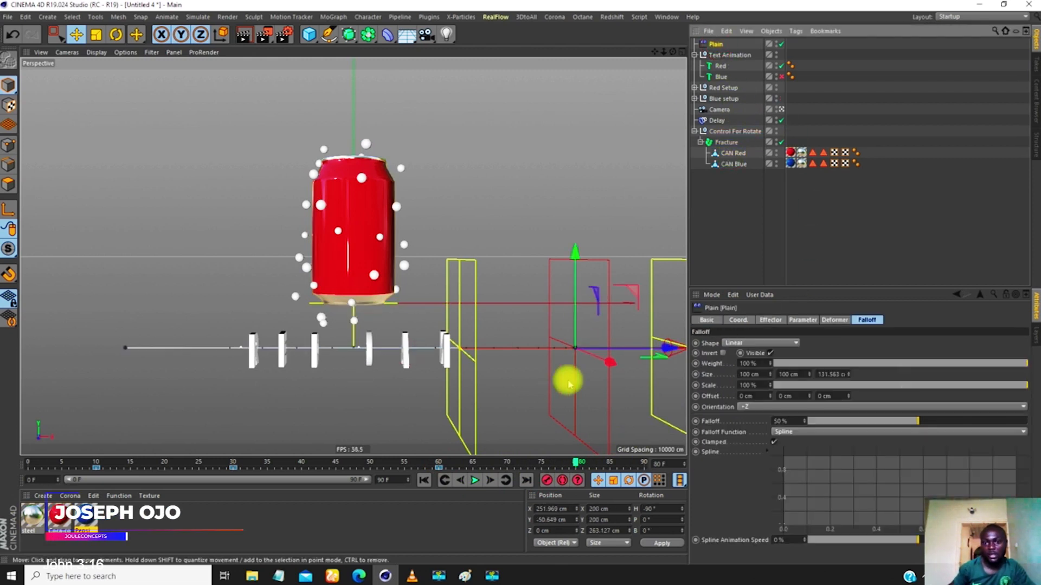
left_click(96, 468)
left_click_drag(96, 468, 589, 474, "ctrl")
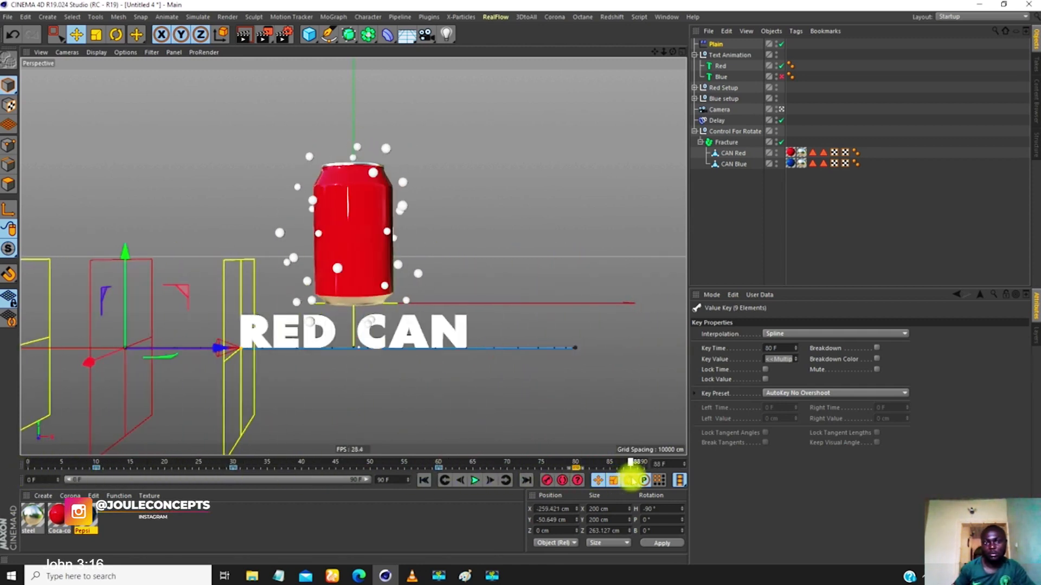
left_click_drag(451, 479, 26, 467)
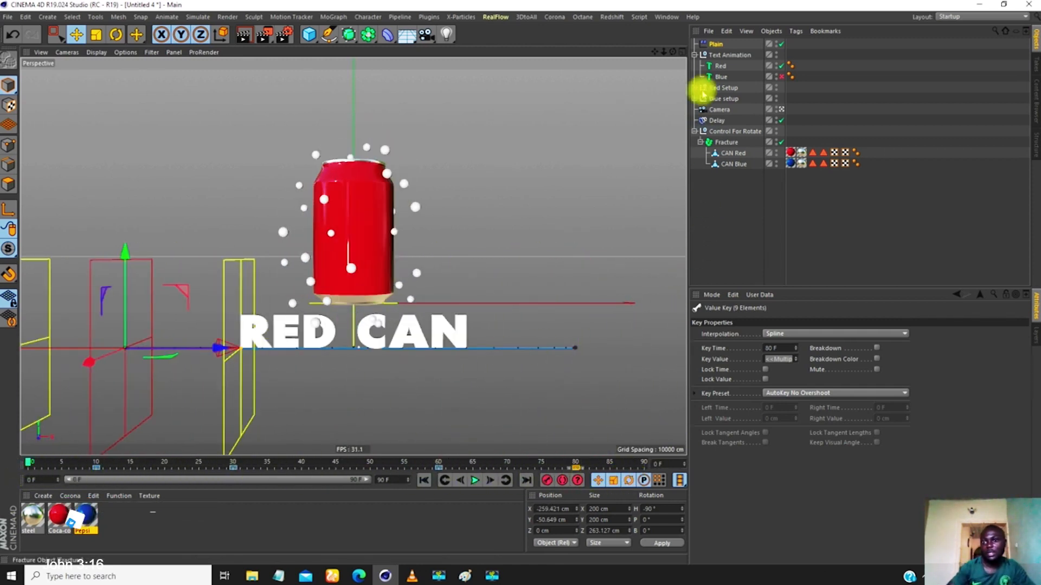
- Enable the Plain effector's scale parameter with a uniform scale of -1
left_click(716, 44)
left_click(804, 320)
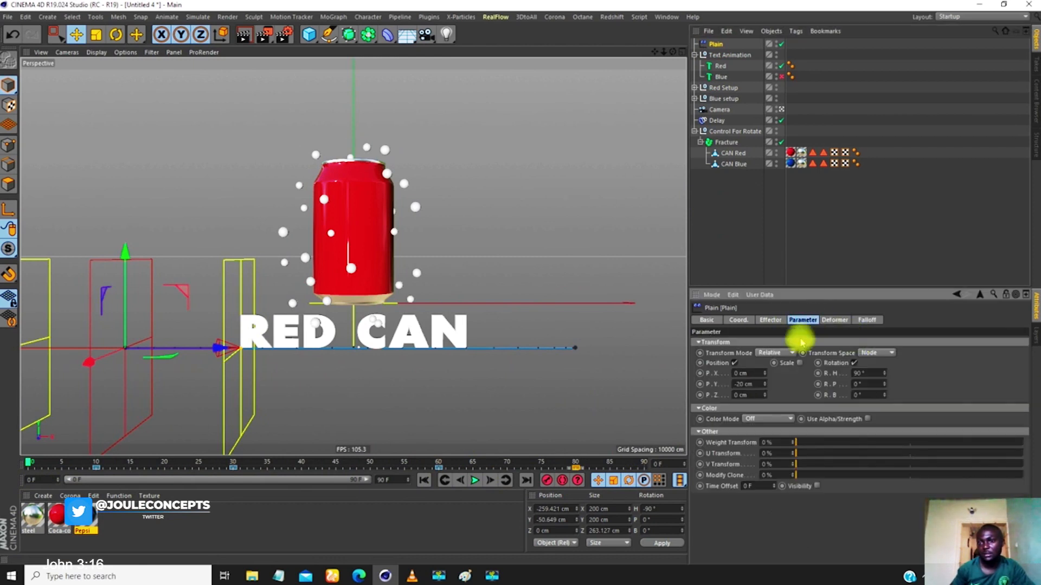
left_click(795, 364)
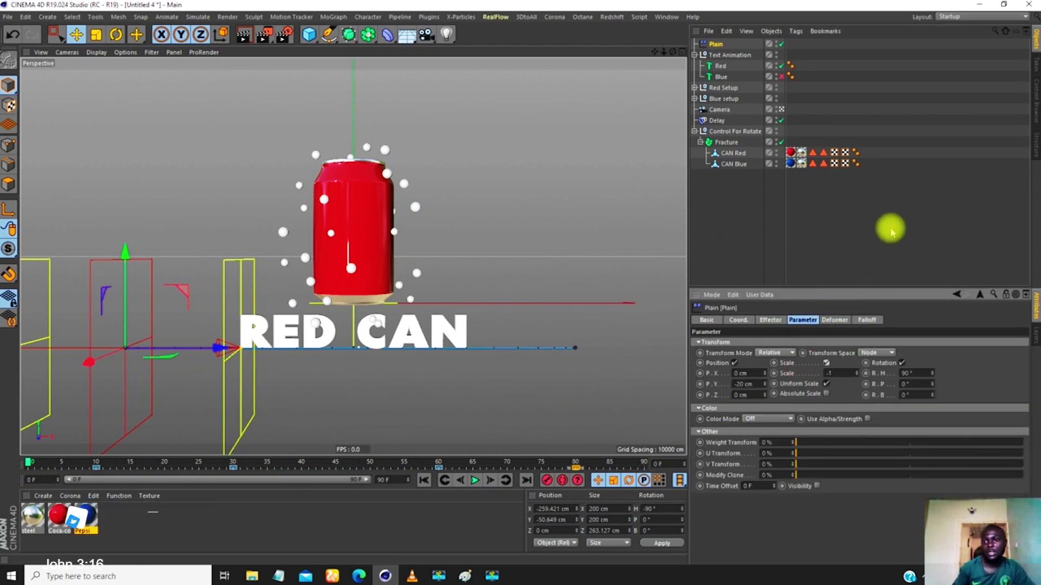
- Play back the can and text animation, stop it and return to the first frame
left_click(868, 267)
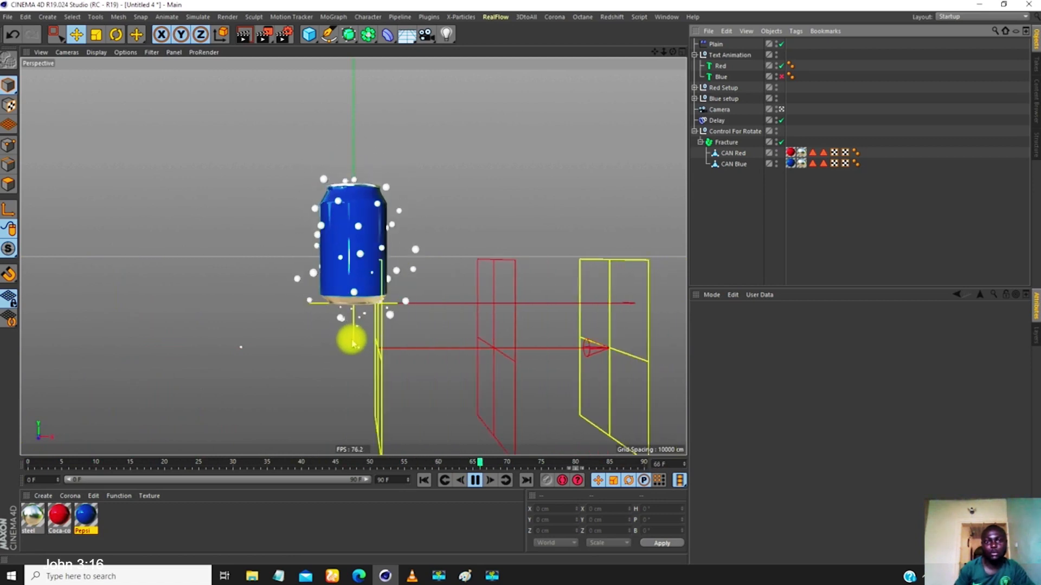
left_click(472, 480)
left_click(427, 481)
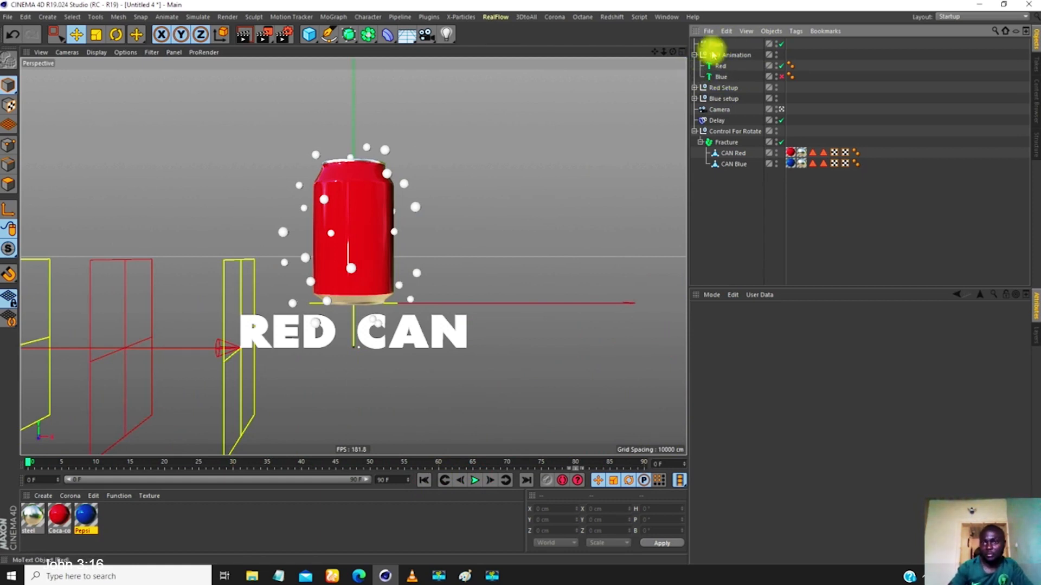
- Rename the Plain effector as Red Can
left_click(712, 45)
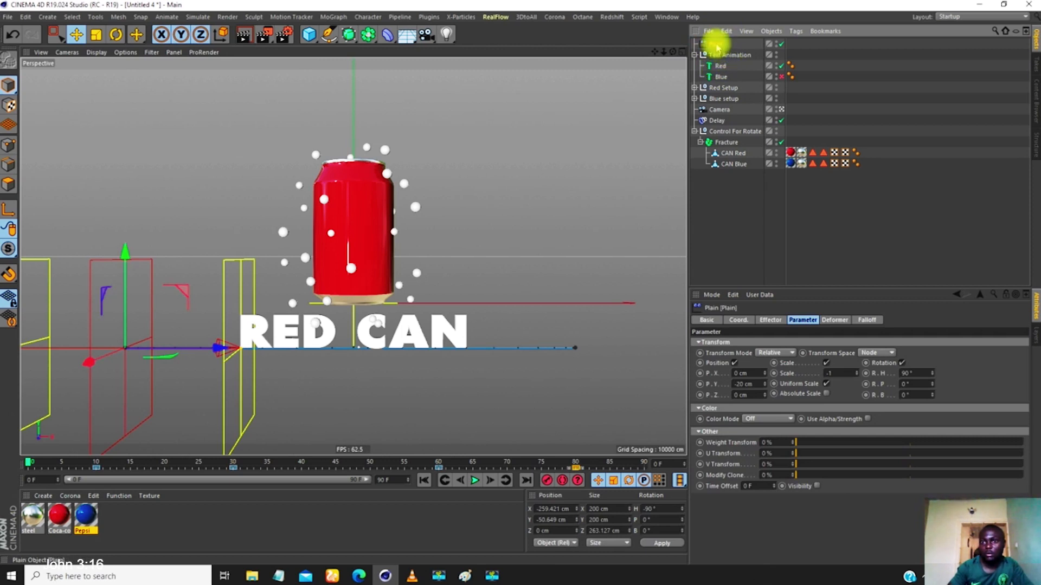
double_click(716, 44)
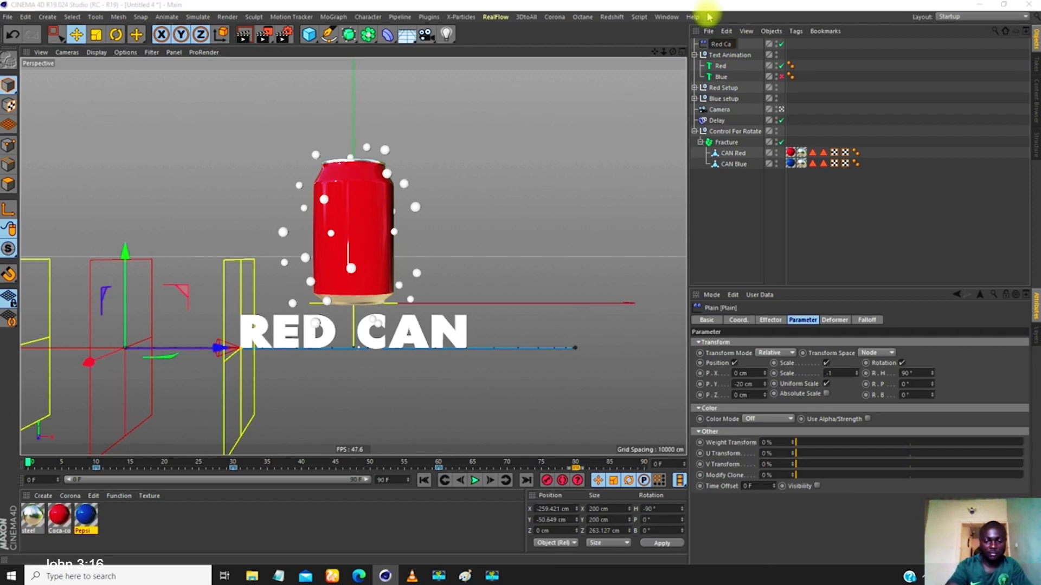
key("Return")
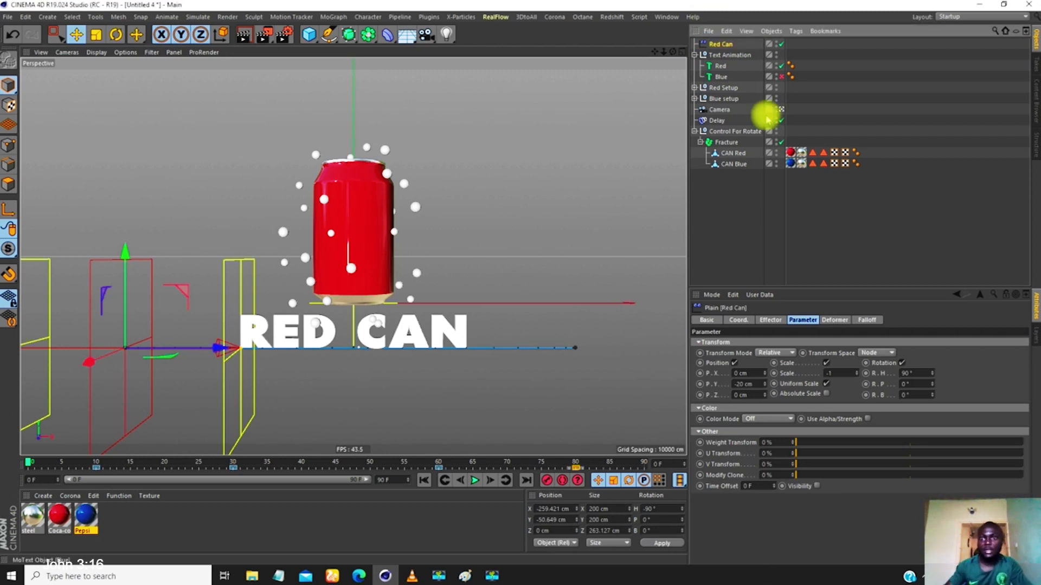
- Duplicate the Red Can effector and rename the copy as Blue Can
left_click_drag(721, 48, 721, 56, "ctrl")
double_click(720, 54)
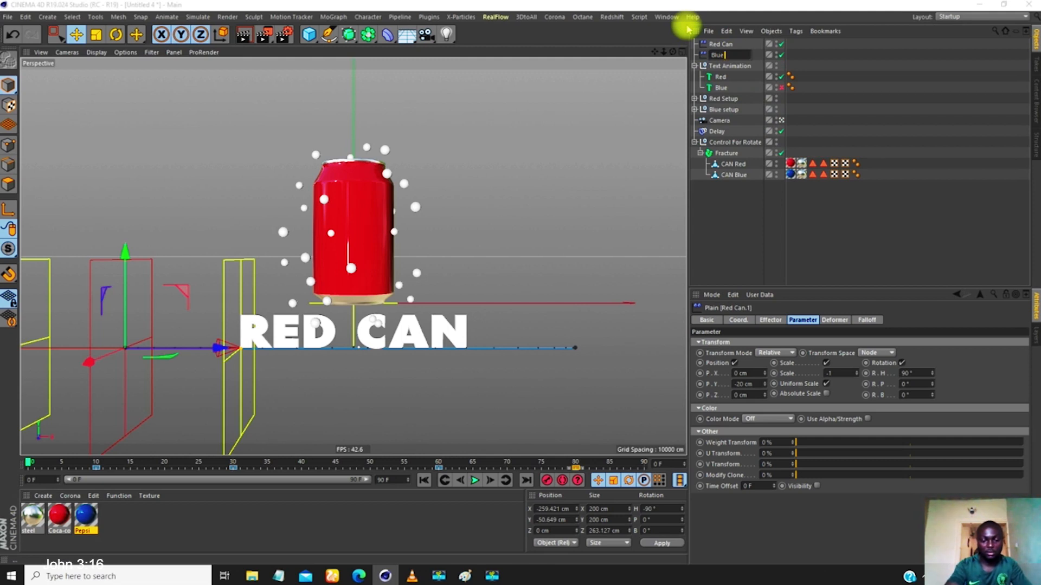
key("Return")
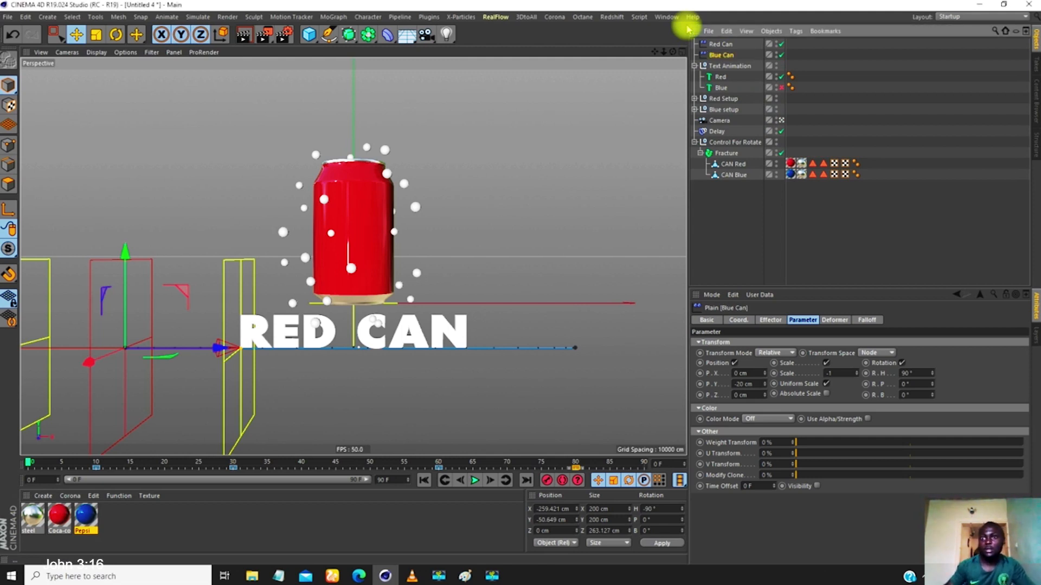
- Assign the Blue Can effector to the letters of the Blue MoText object and enable the Blue text
left_click(720, 78)
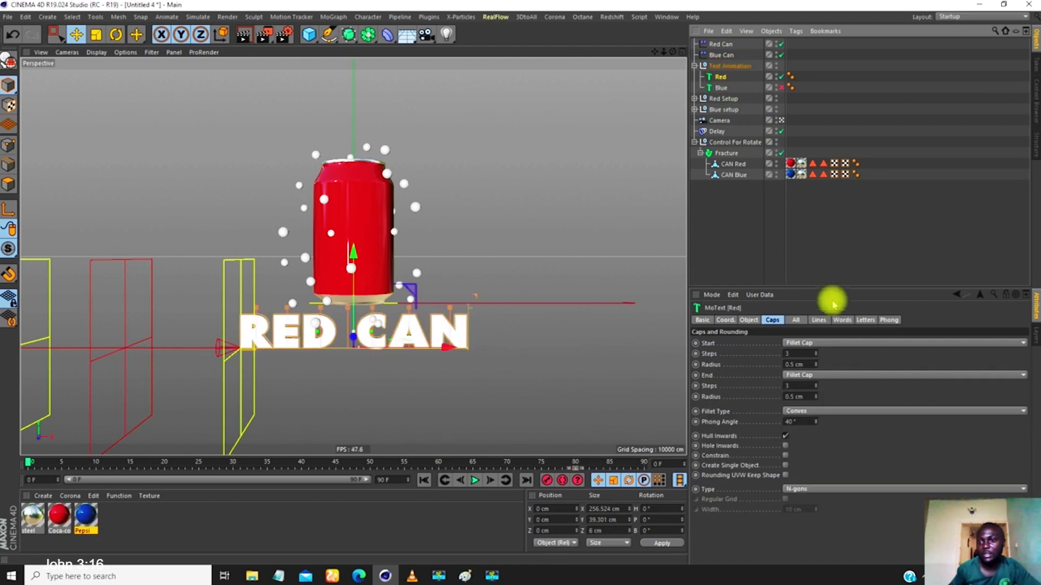
left_click(862, 321)
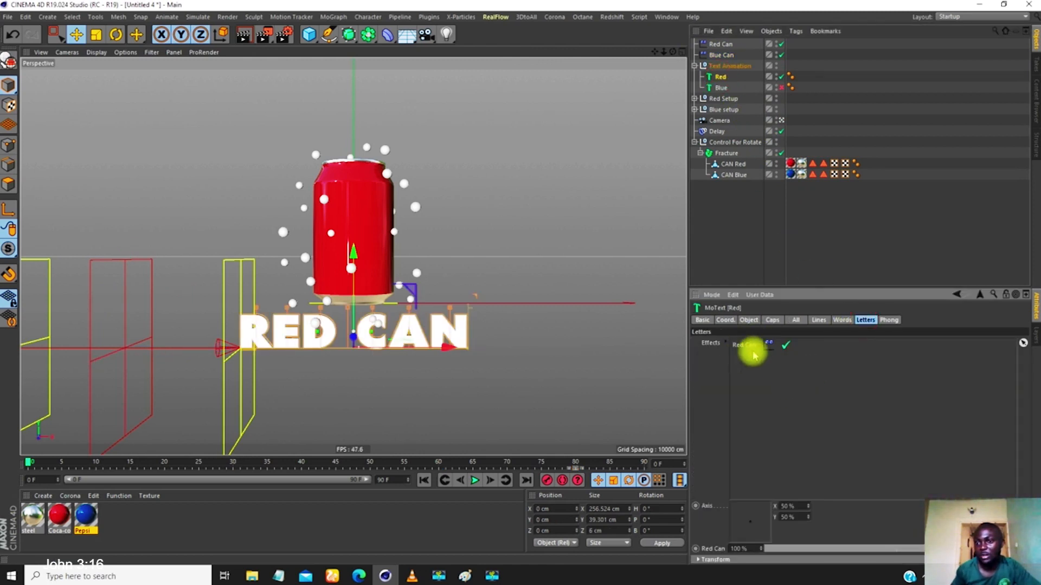
left_click(721, 87)
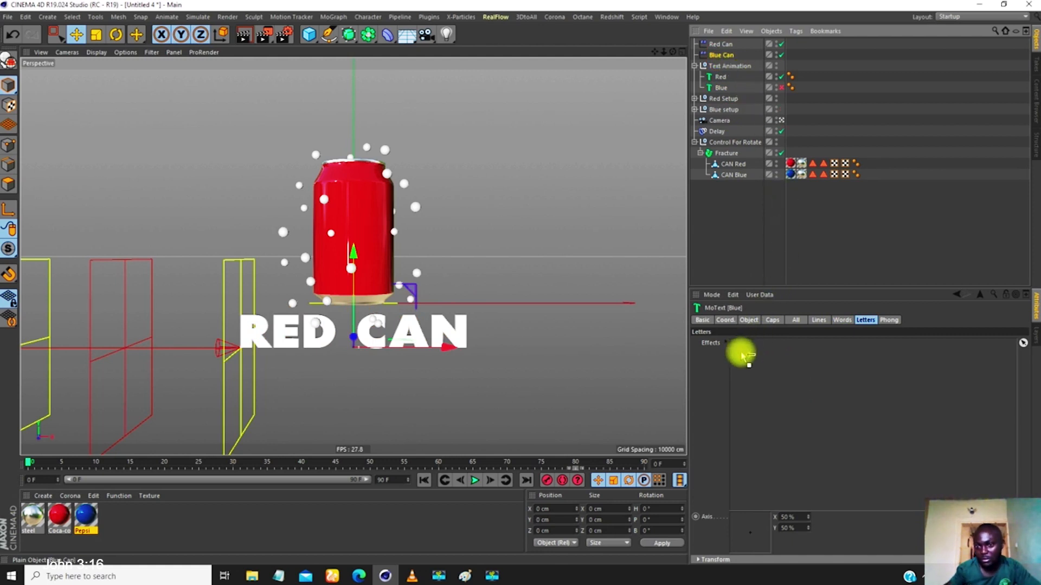
left_click_drag(750, 360, 748, 358)
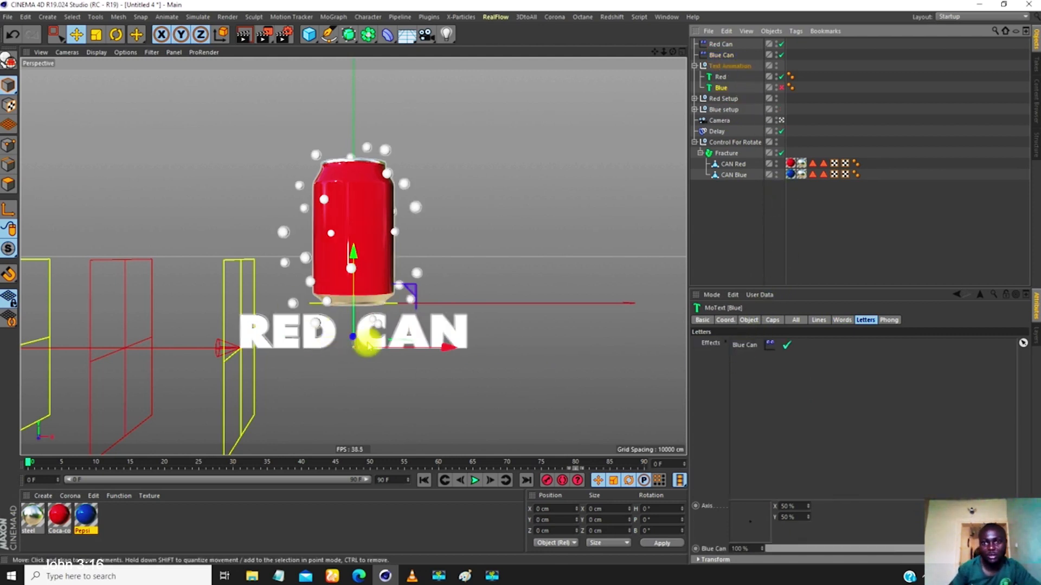
left_click(782, 88)
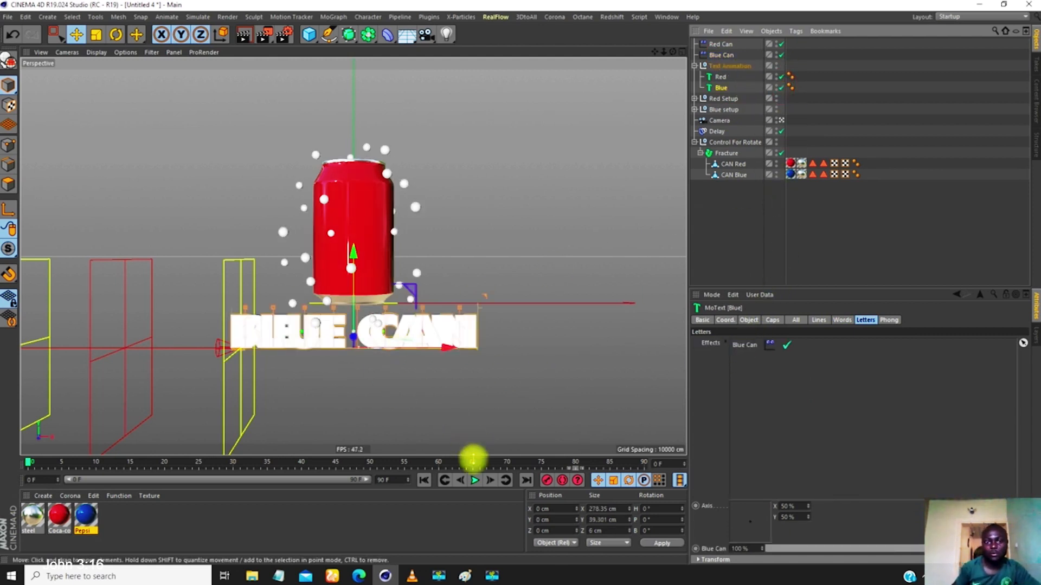
- Play back the animation with both texts enabled, stop it and return to the first frame
left_click(473, 482)
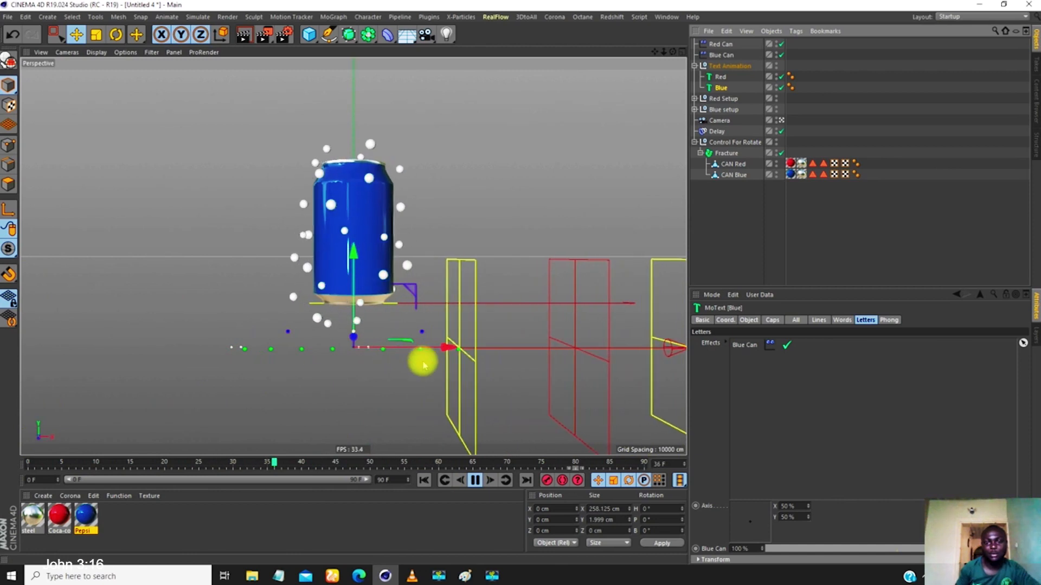
left_click(475, 480)
left_click(439, 479)
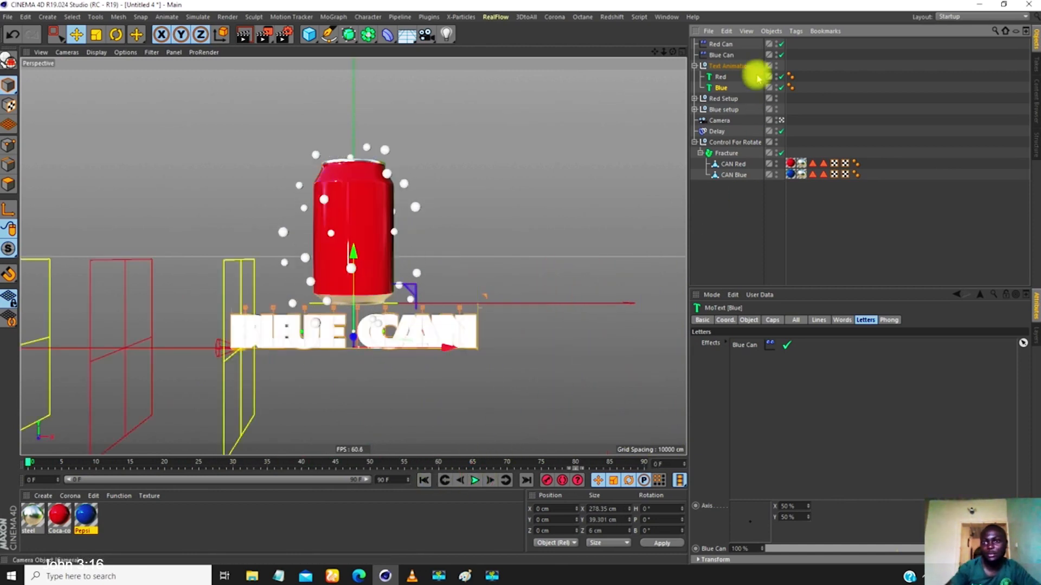
- Invert the Blue Can effector's falloff, then preview the text swap and return to the first frame
left_click(721, 55)
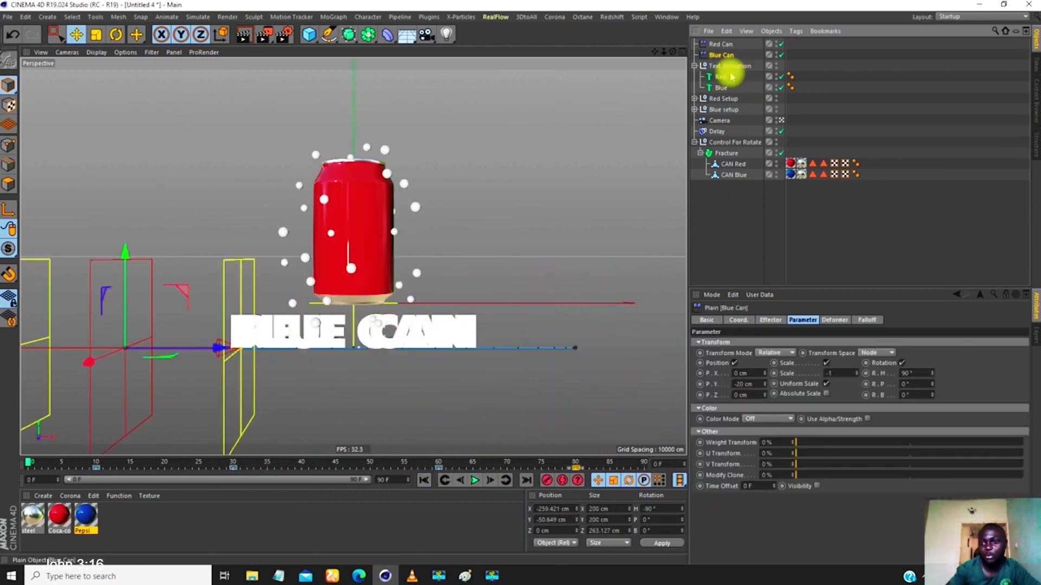
left_click(866, 320)
left_click(723, 353)
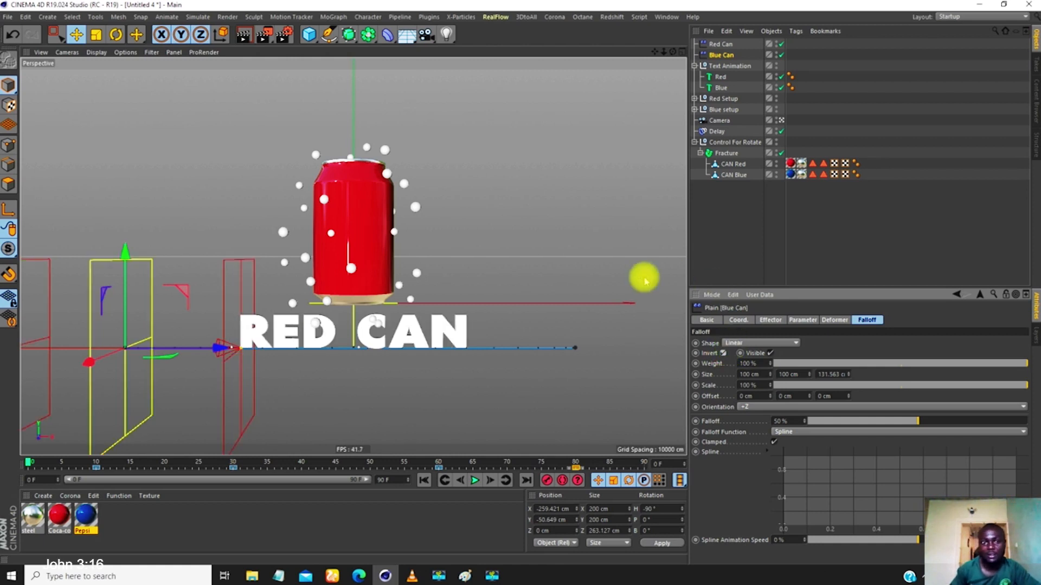
left_click(847, 238)
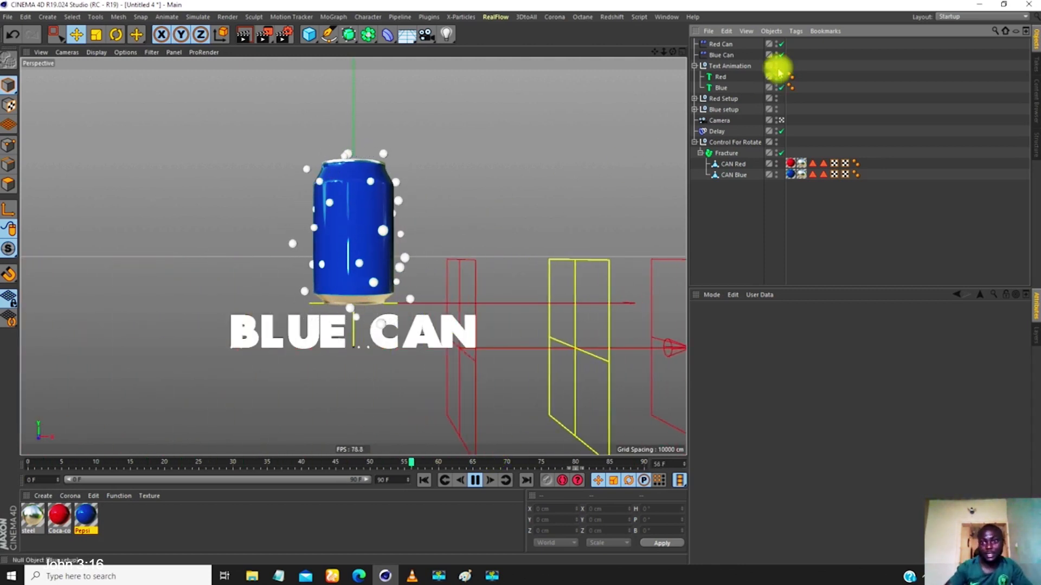
left_click(475, 480)
left_click(424, 481)
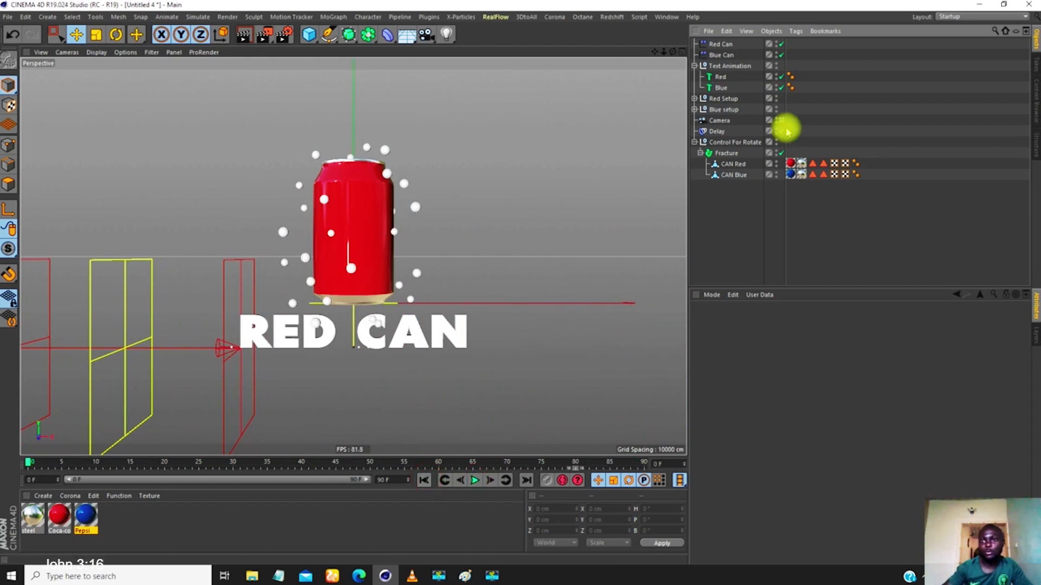
- Set the Y position of both the Red Can and Blue Can effectors to -50 cm and preview the animation
left_click(722, 57)
left_click(720, 46, "shift")
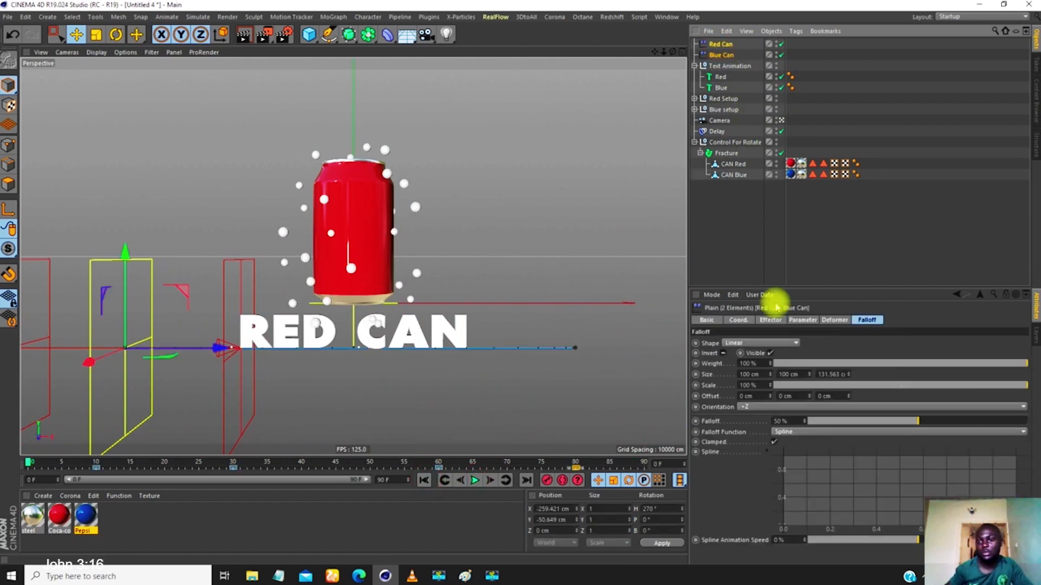
left_click(802, 321)
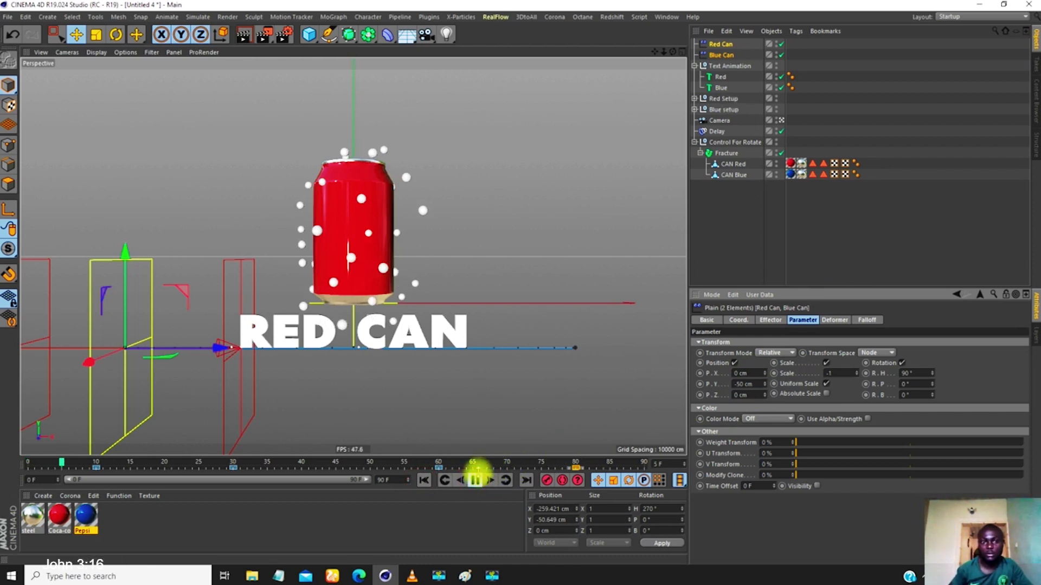
left_click(476, 480)
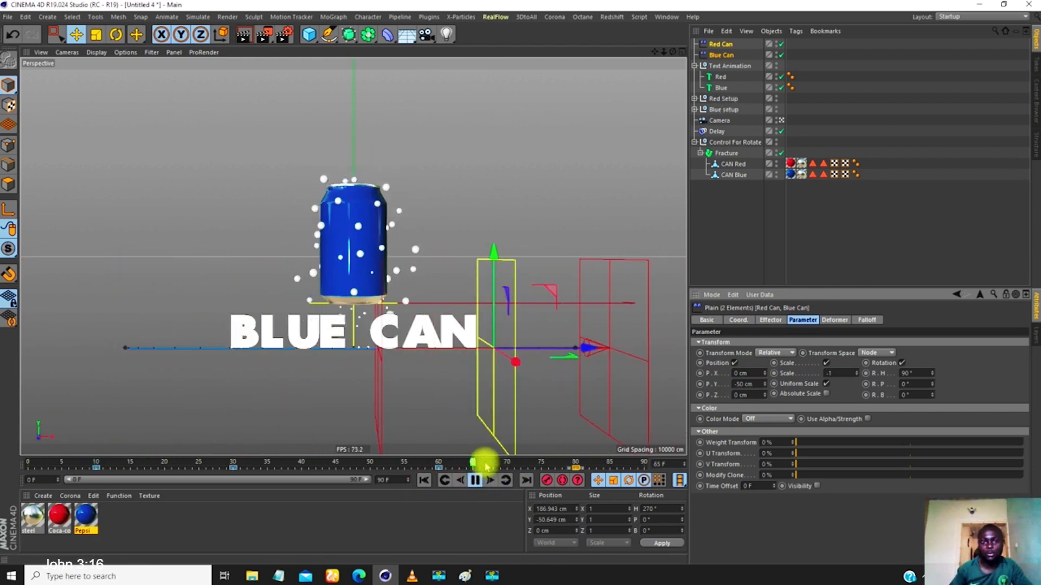
left_click(476, 481)
left_click(424, 480)
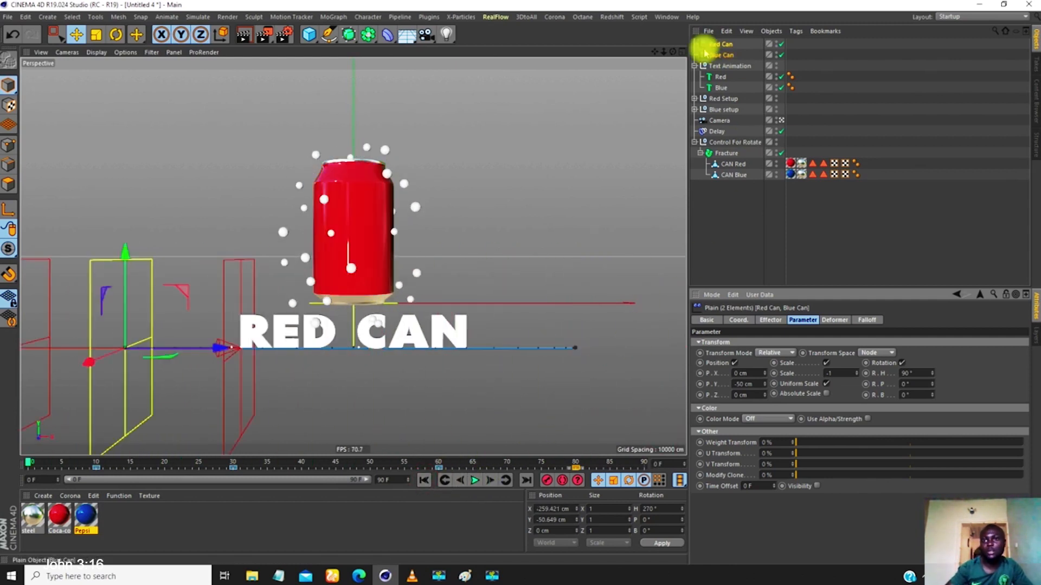
- Add a Delay effector to both the Red and Blue MoText objects
left_click(718, 77)
left_click(720, 88, "shift")
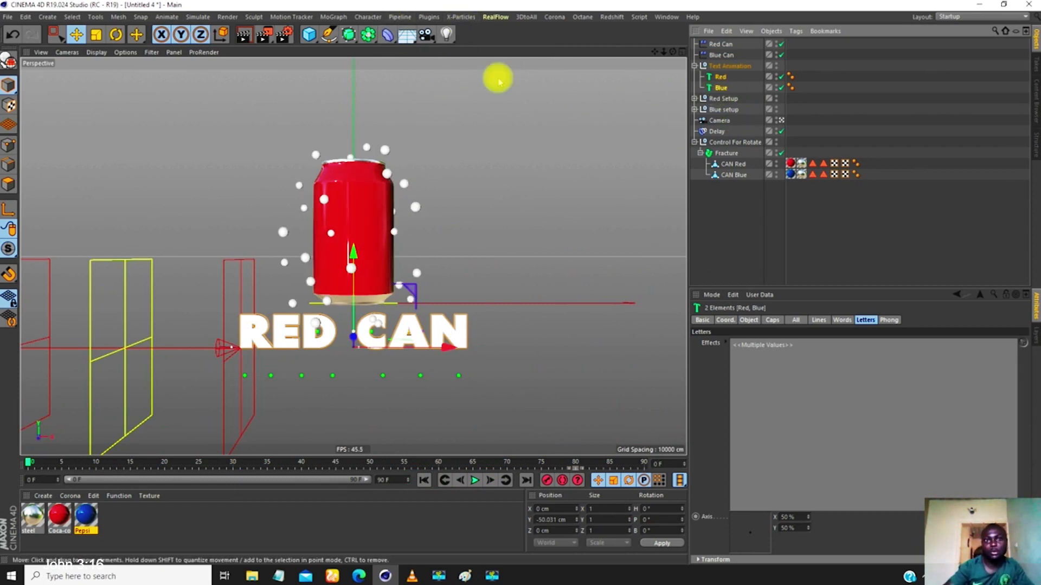
left_click(364, 19)
mouse_move(334, 19)
mouse_move(408, 38)
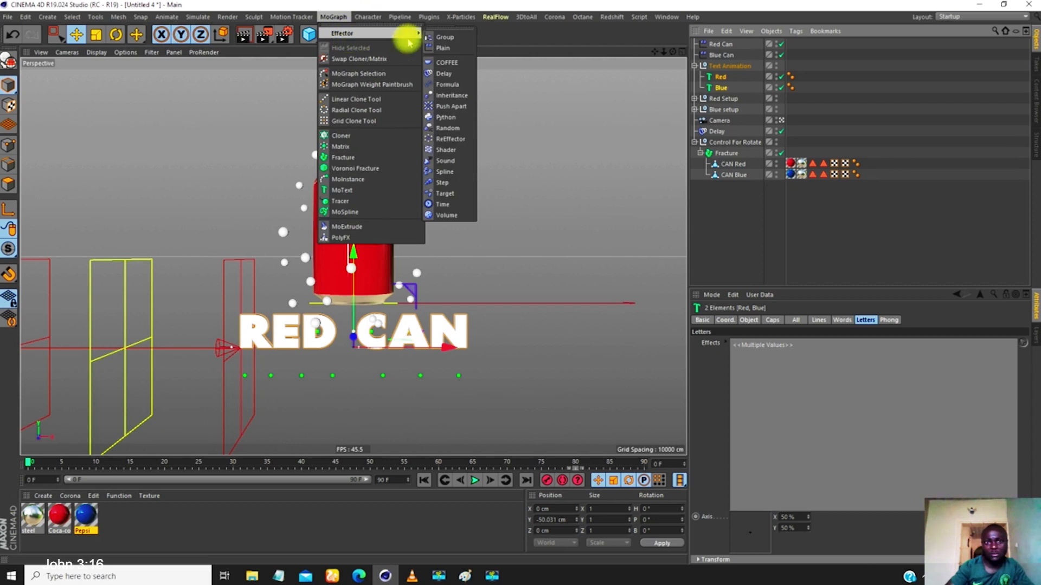
left_click(444, 74)
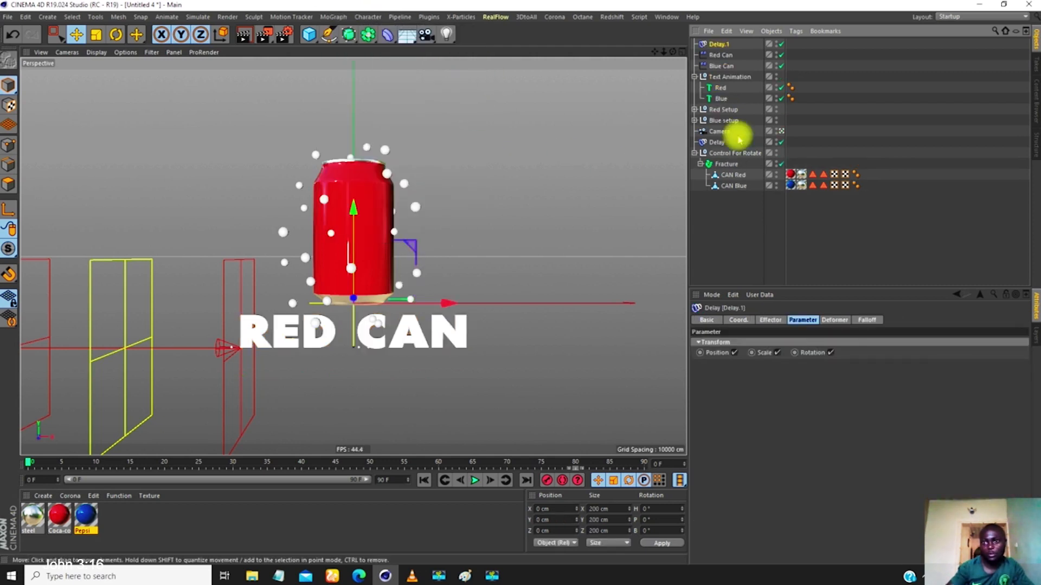
- Set the new Delay effector's mode to Spring and its strength to 60%
left_click(772, 320)
left_click(754, 369)
left_click(758, 401)
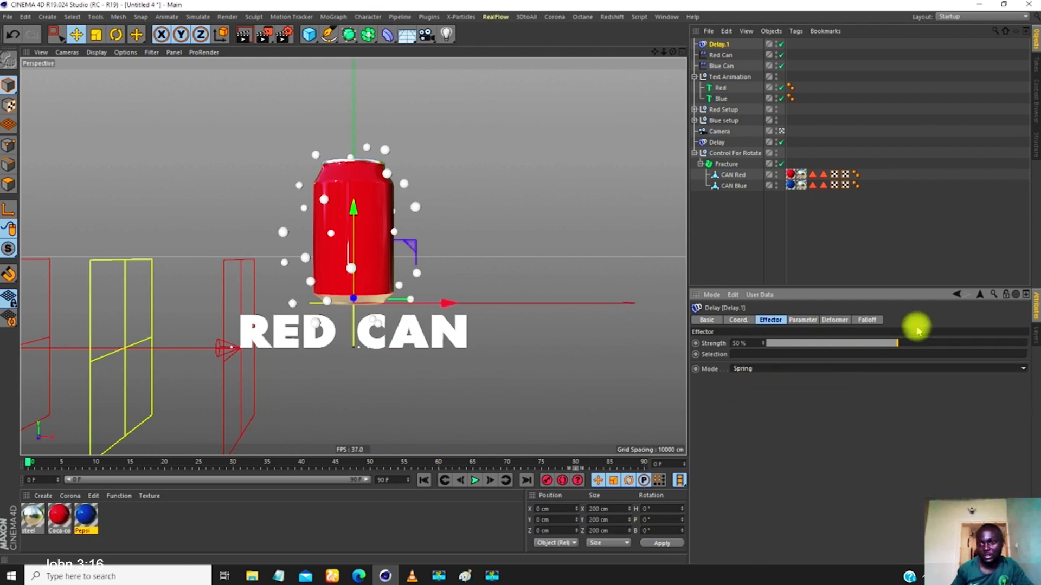
double_click(744, 343)
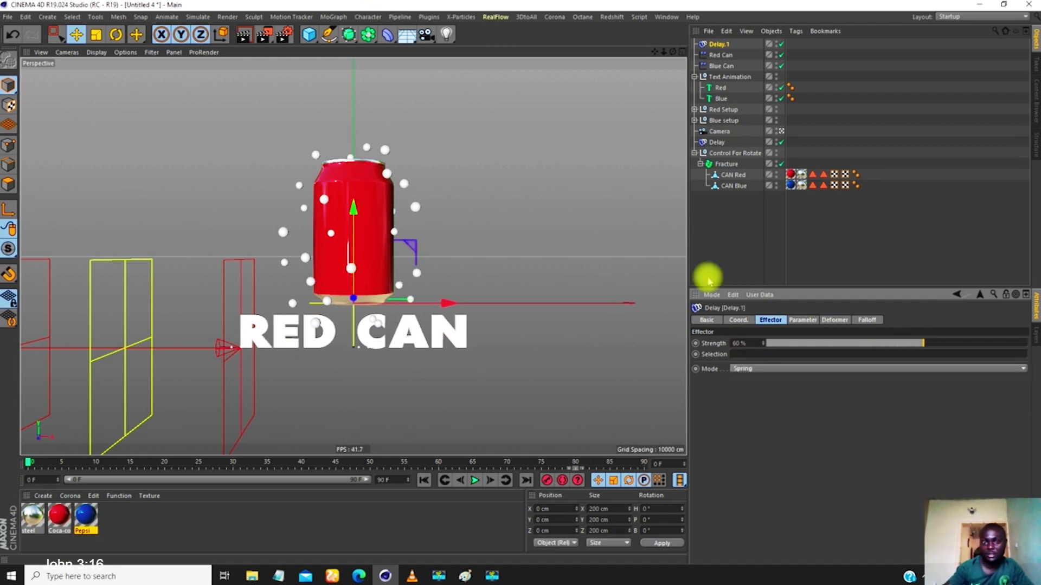
left_click(860, 225)
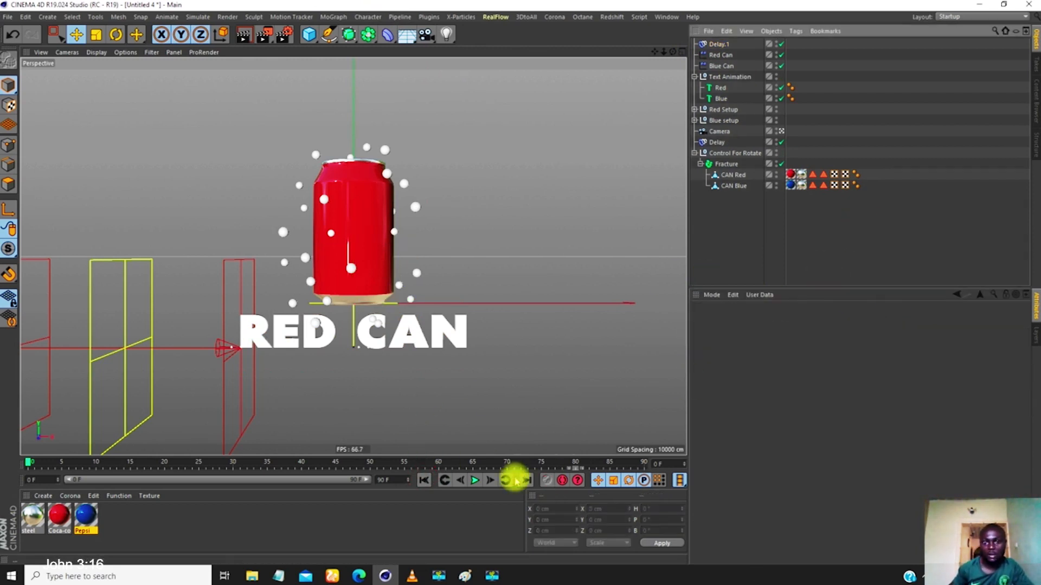
- Play back the delayed text animation, collapse the Control For Rotate group and stop playback
left_click(475, 480)
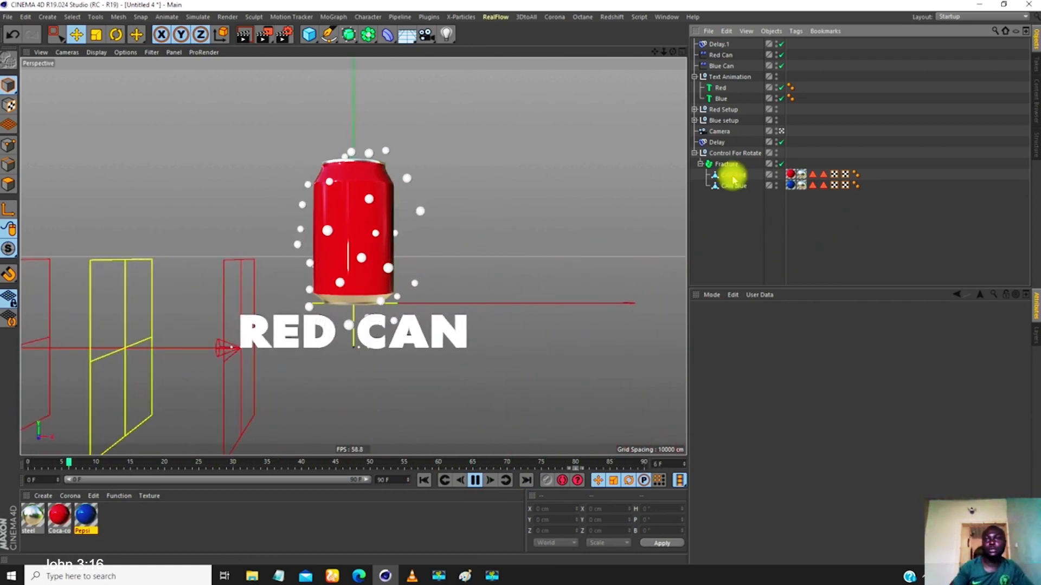
left_click(694, 153)
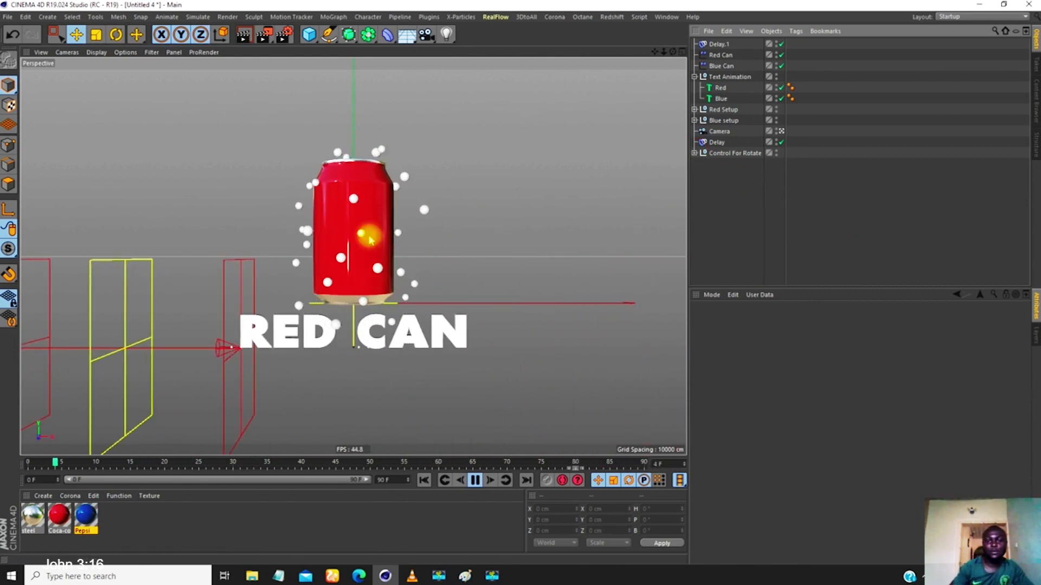
left_click(475, 480)
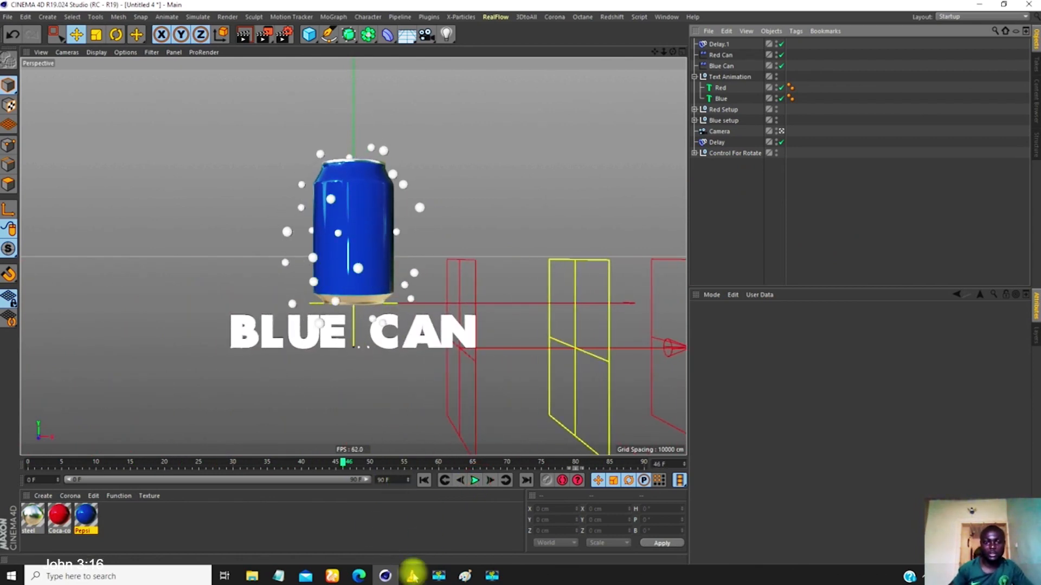
- Copy the blue and red materials numbered 1 to 3 from the Cola Pepsi Transition Final.c4d project into the Untitled 4 project
key("v")
mouse_move(431, 317)
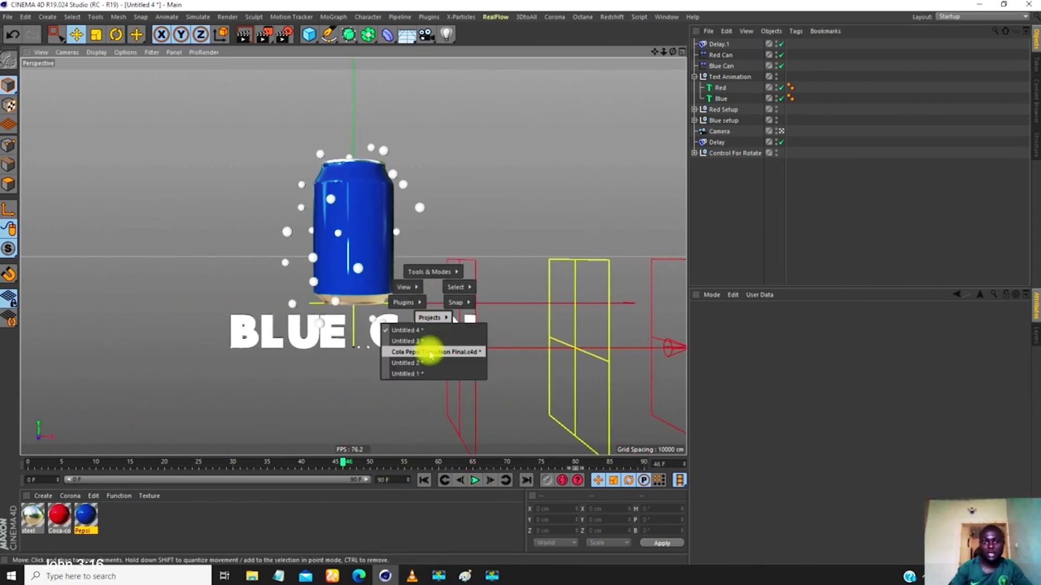
left_click(429, 352)
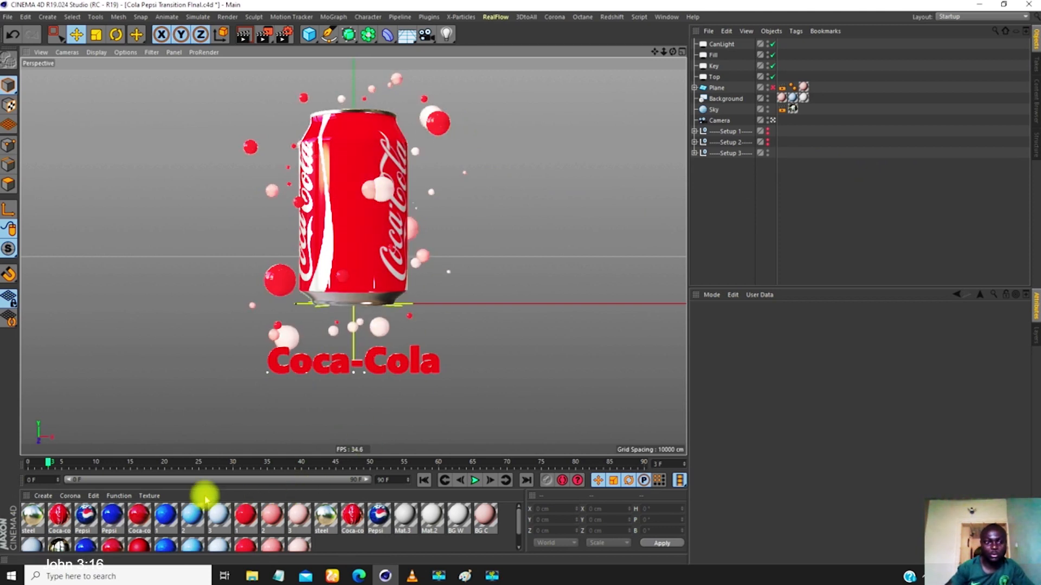
left_click(162, 515)
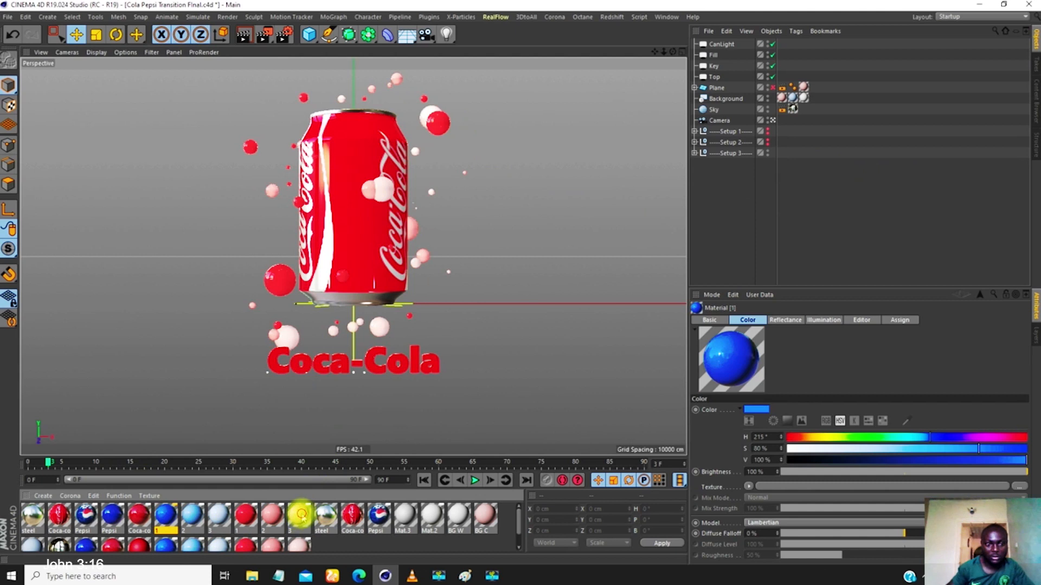
left_click(301, 515, "shift")
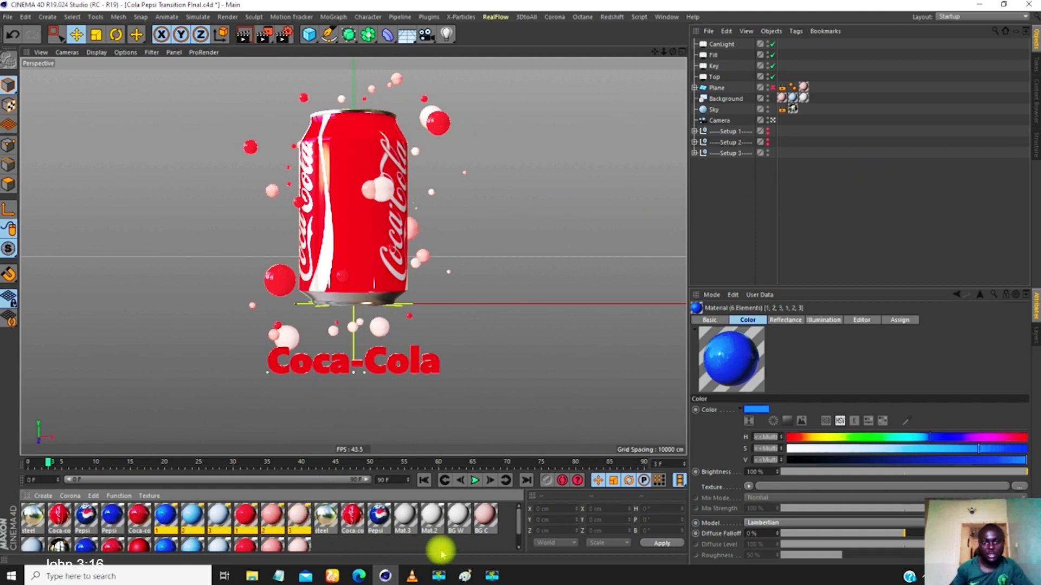
key("v")
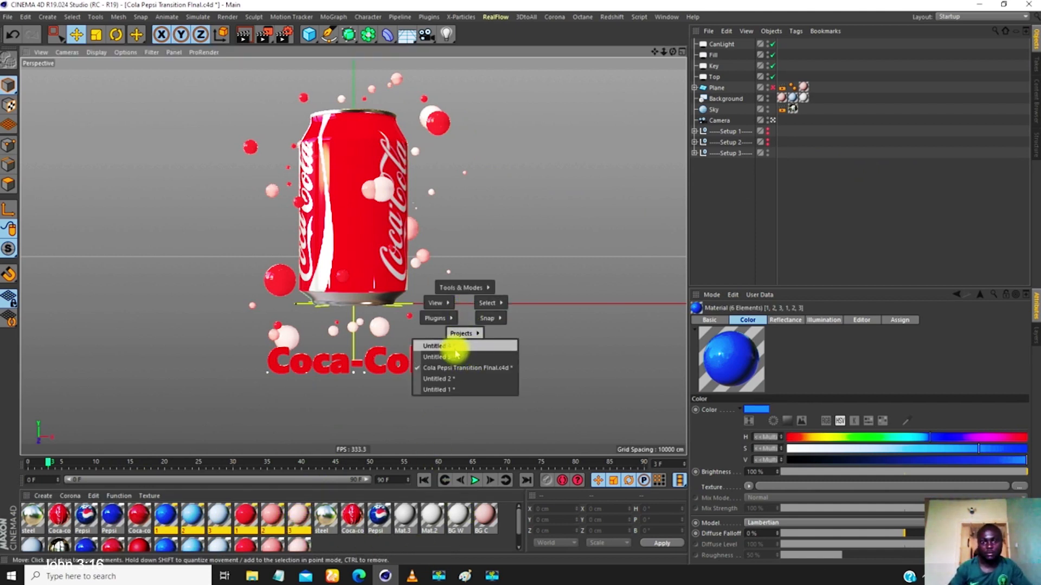
left_click(456, 348)
key("ctrl+v")
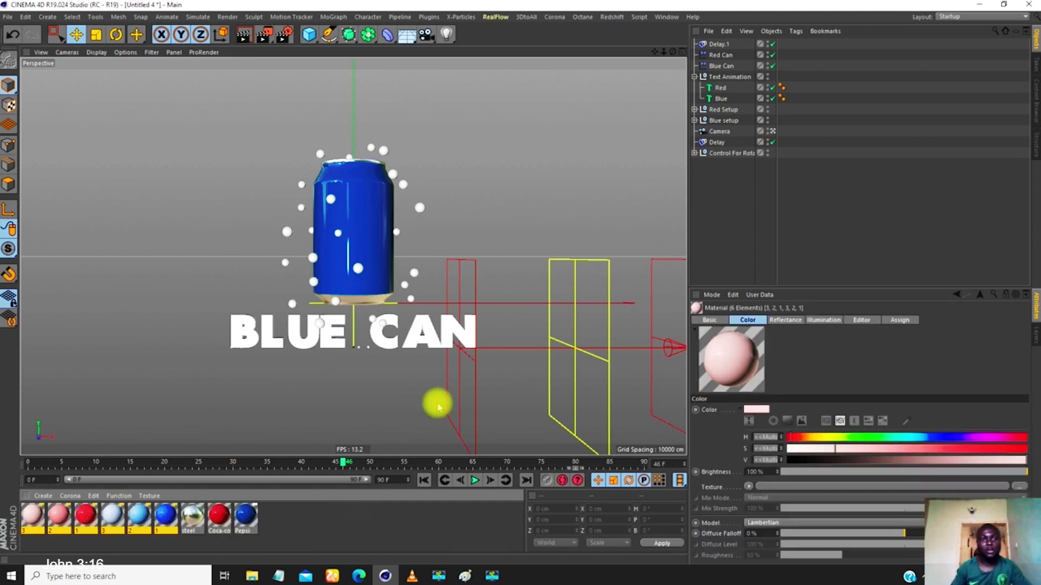
- Apply the red material 1 to the Sphere inside the Red Setup cloner and return to the first frame
left_click(695, 109)
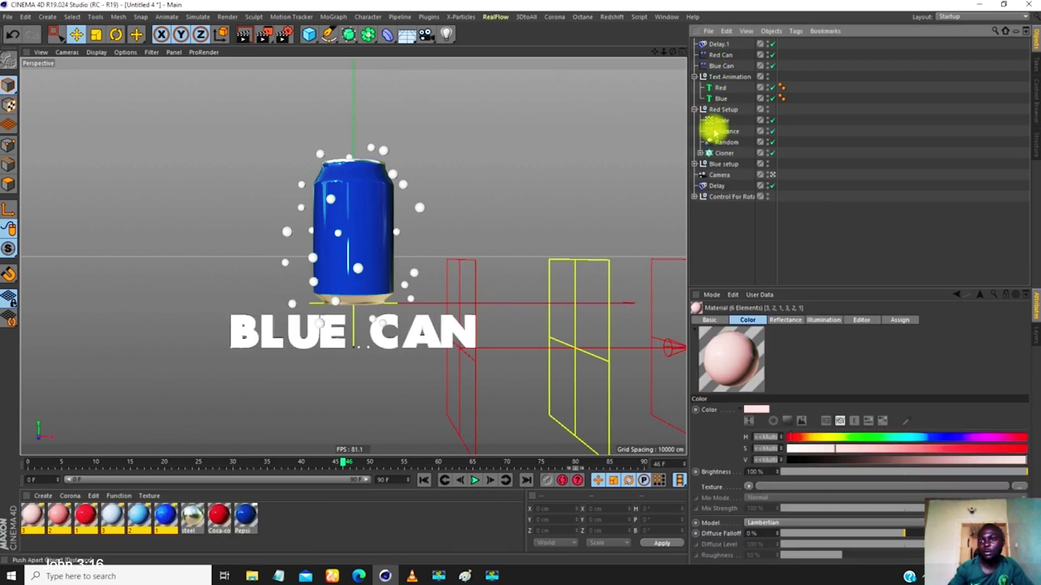
left_click(700, 153)
left_click(730, 164)
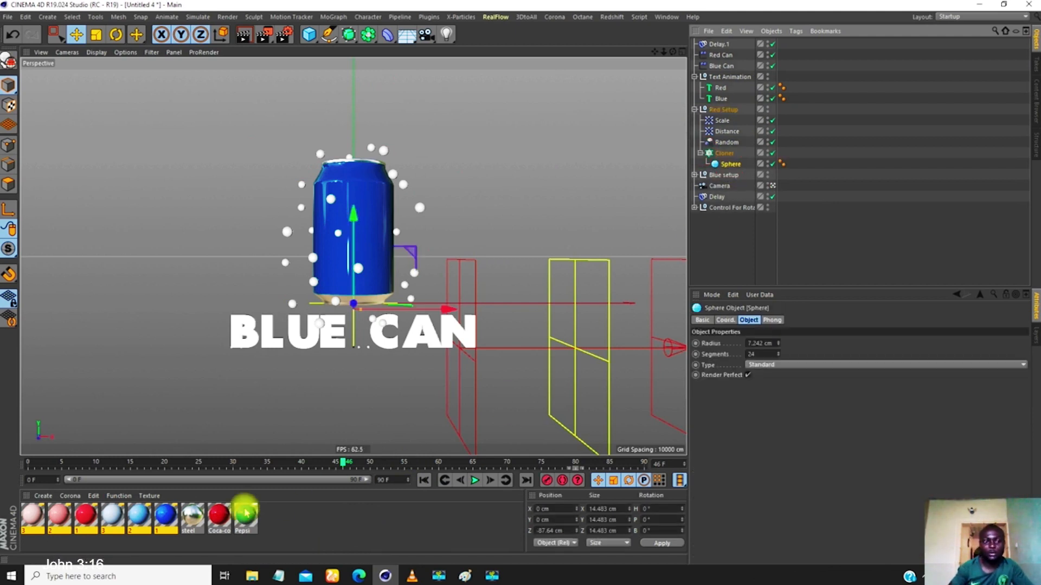
left_click(85, 546)
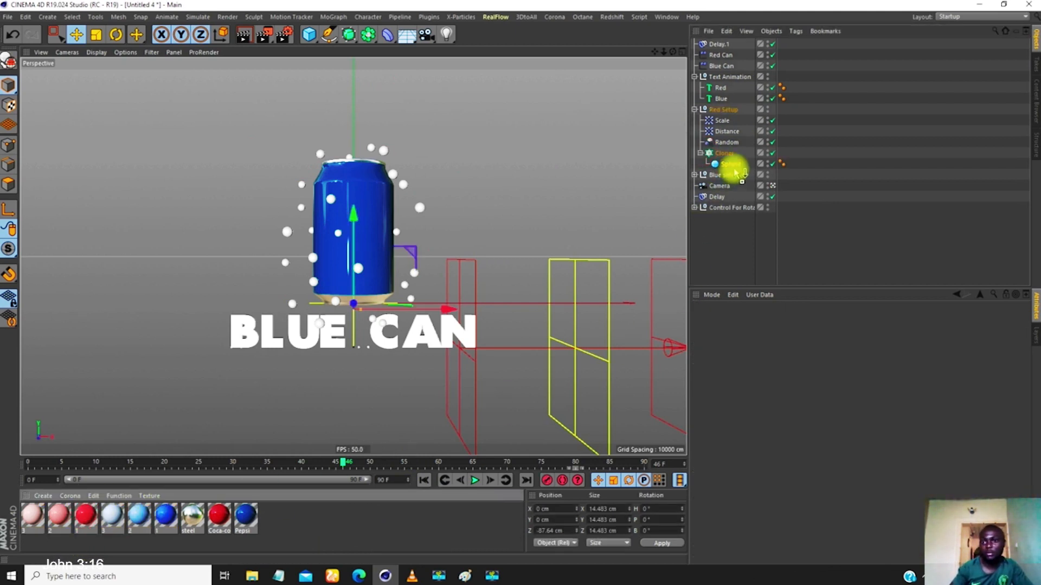
left_click_drag(735, 172, 729, 164)
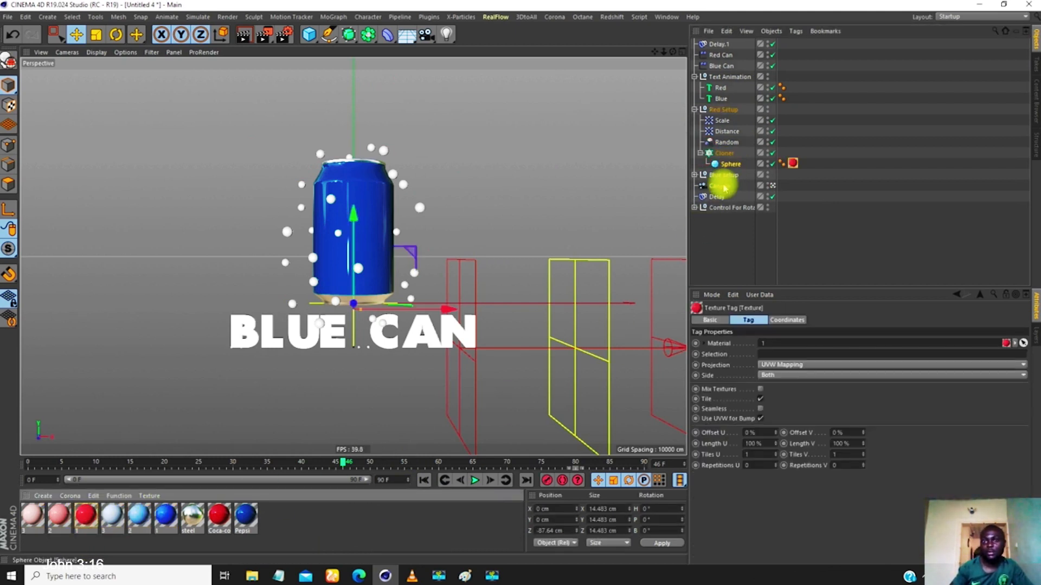
left_click(424, 480)
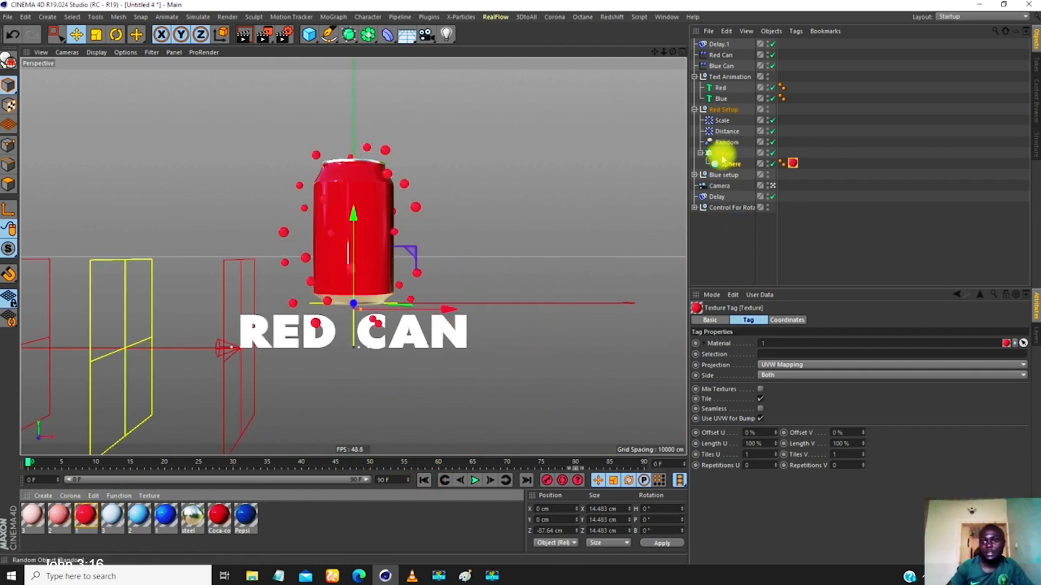
- Duplicate the Red Setup cloner's Sphere twice and apply light red material 2 to Sphere.1 and material 3 to Sphere.2
left_click_drag(727, 168, 732, 181, "ctrl")
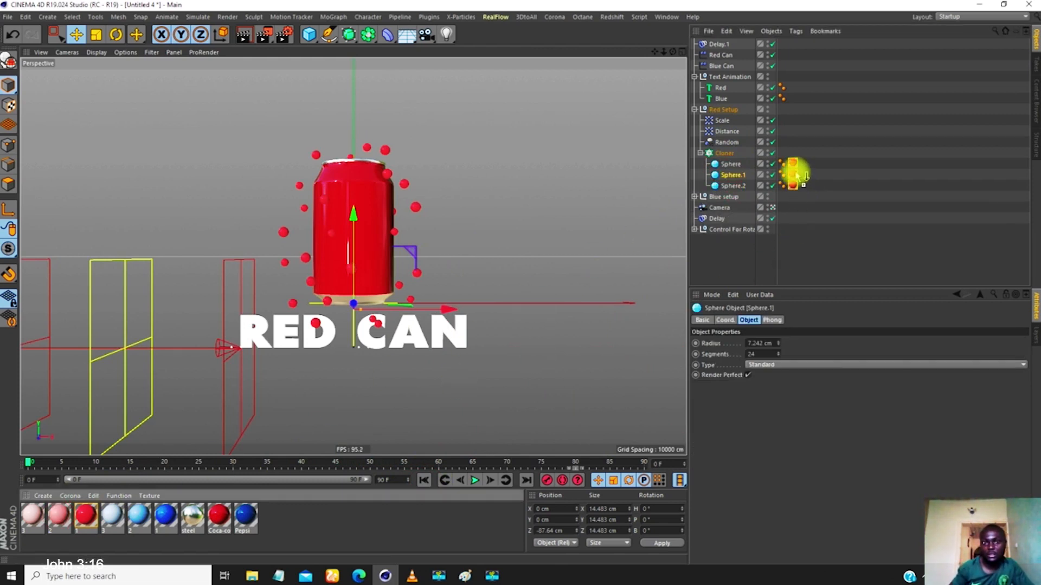
left_click_drag(797, 176, 794, 175)
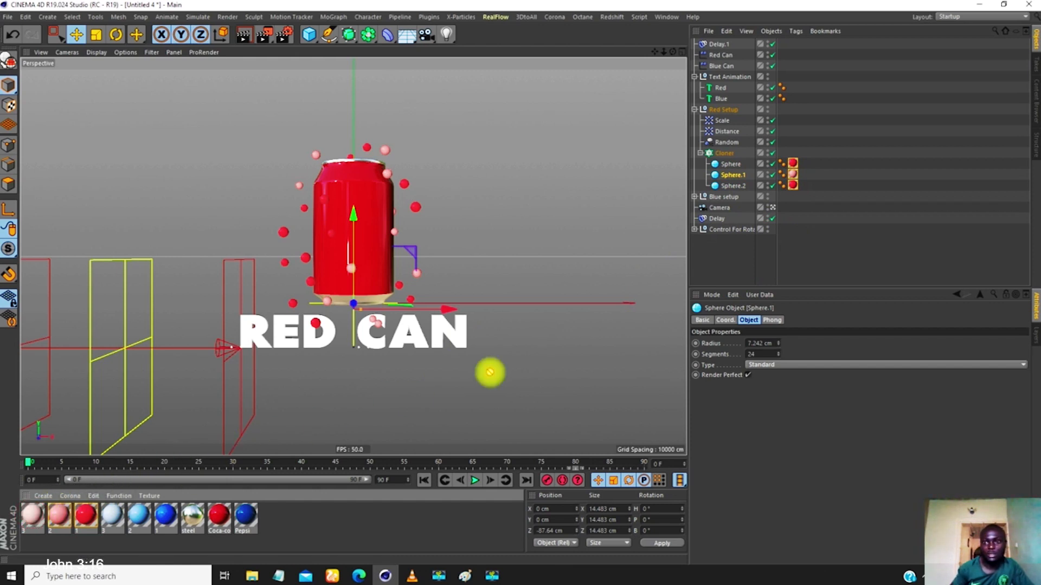
left_click_drag(794, 189, 794, 186)
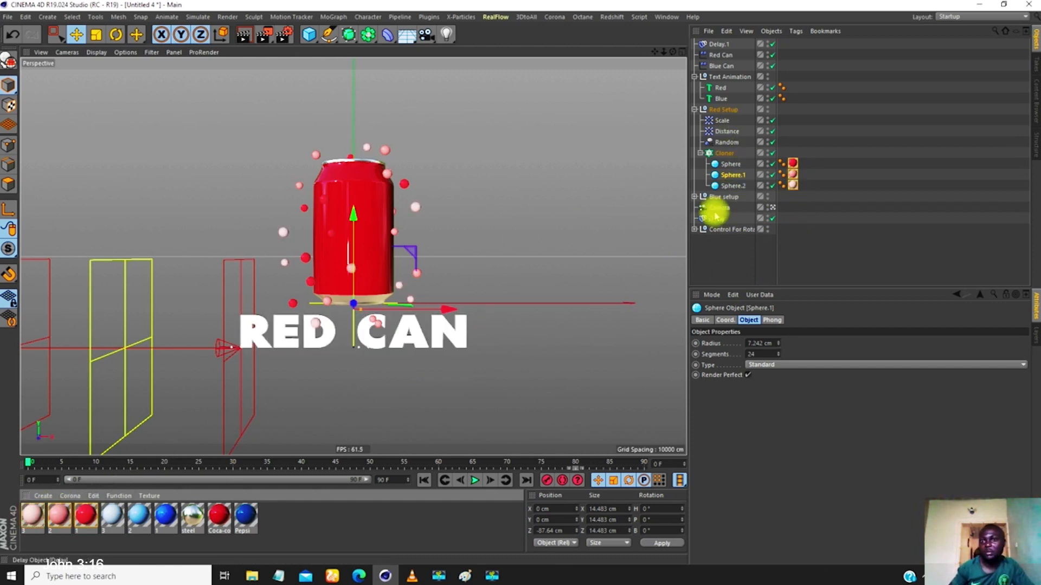
- Apply the blue materials 1, 2 and 3 to Sphere, Sphere.1 and Sphere.2 inside the Blue setup cloner
left_click(695, 197)
left_click(702, 240)
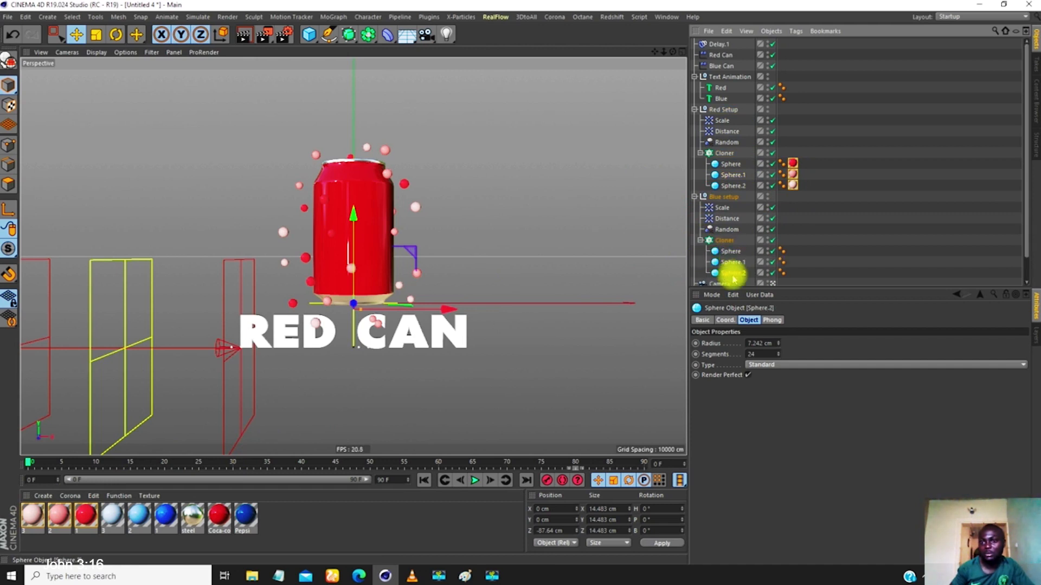
left_click_drag(167, 520, 570, 354)
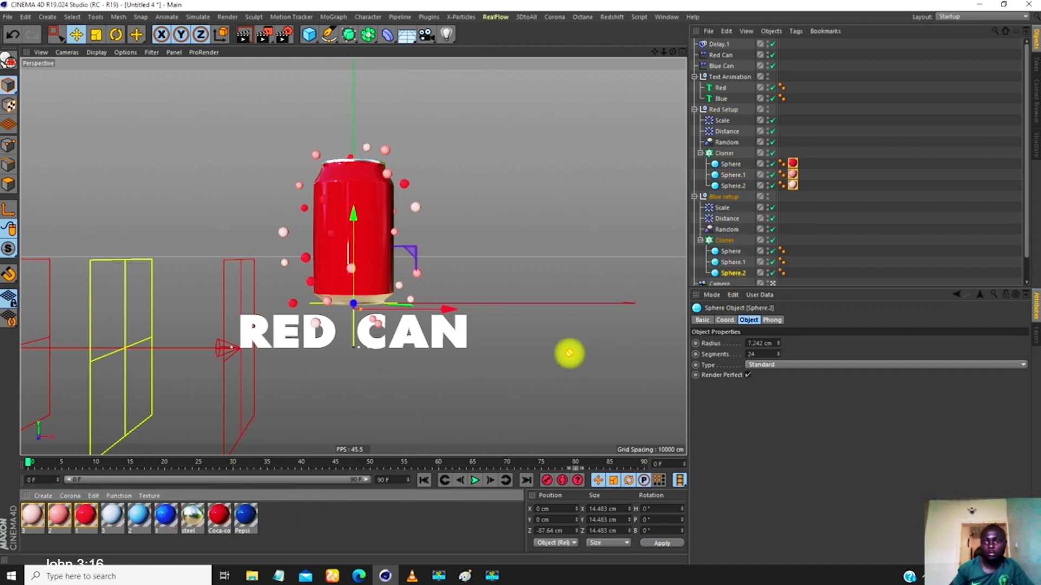
left_click_drag(733, 253, 727, 263)
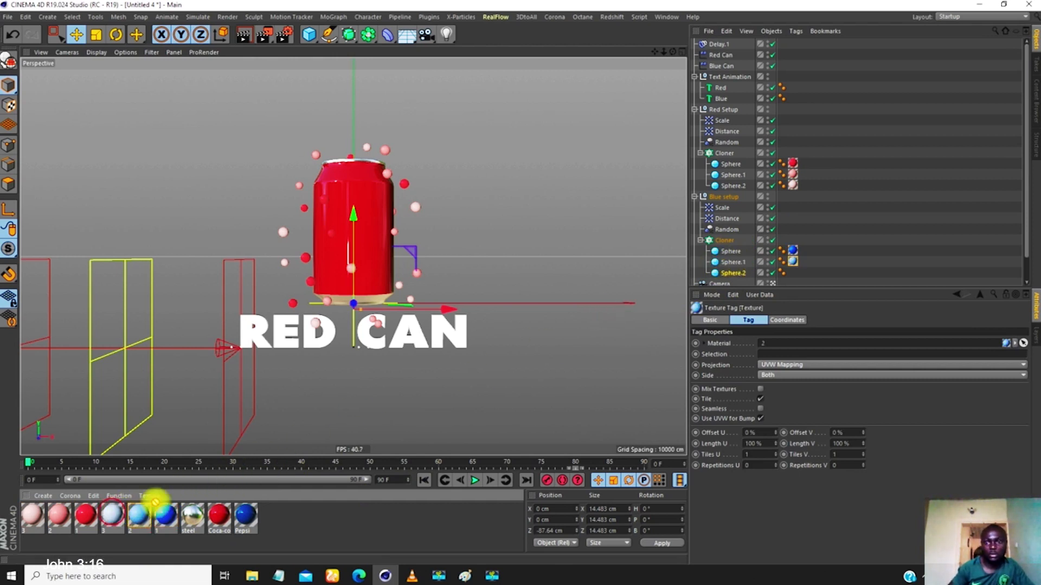
left_click_drag(735, 274, 734, 273)
- Collapse the two cloners and the Blue setup, Red Setup and Text Animation groups in the object hierarchy
left_click(700, 240)
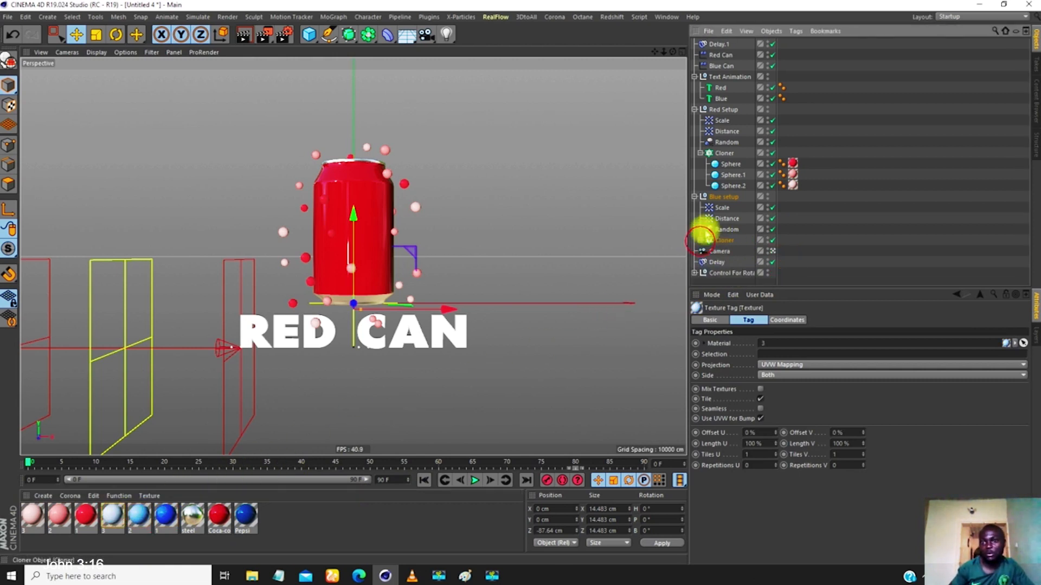
left_click(695, 196)
left_click(700, 152)
left_click(693, 109)
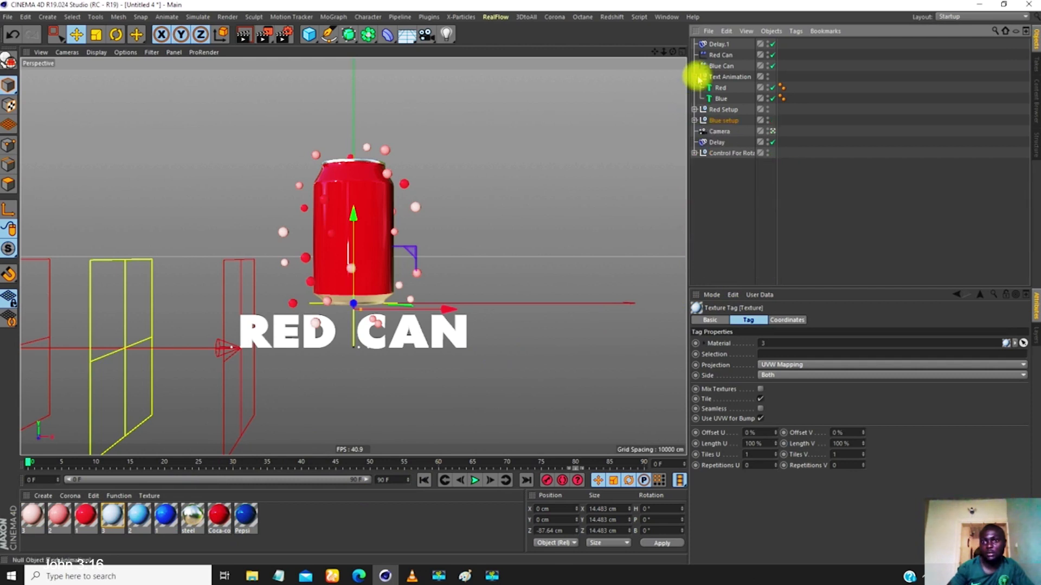
left_click(694, 77)
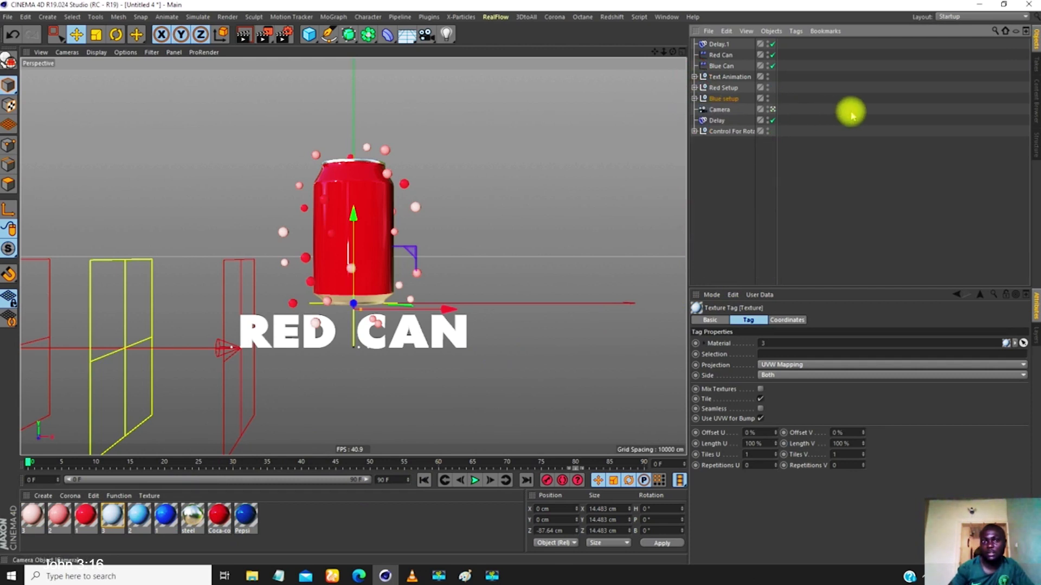
- Play back the animation with the coloured spheres, expand the Red Setup group and deselect everything
left_click(474, 480)
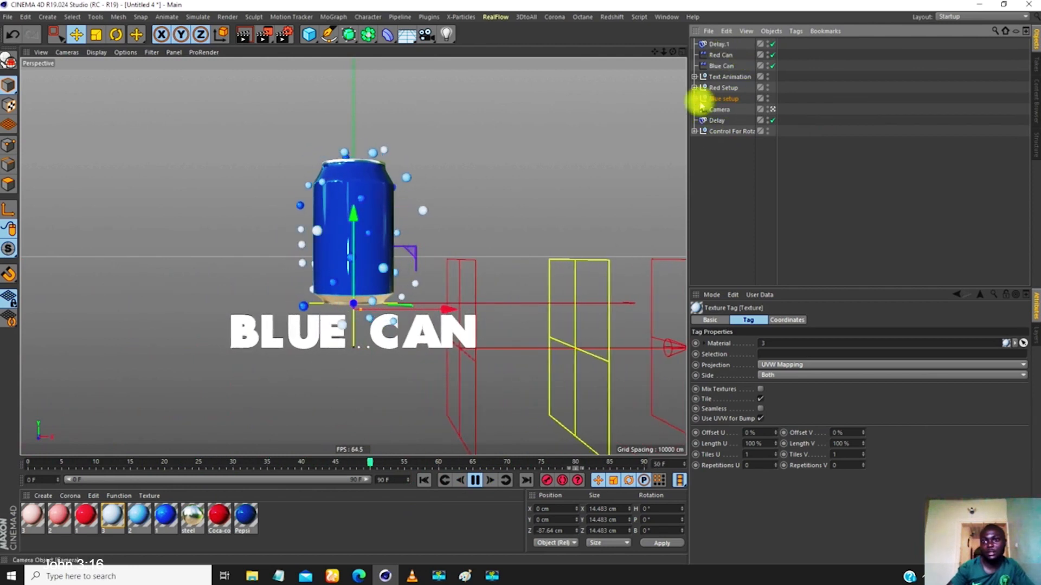
left_click(693, 87)
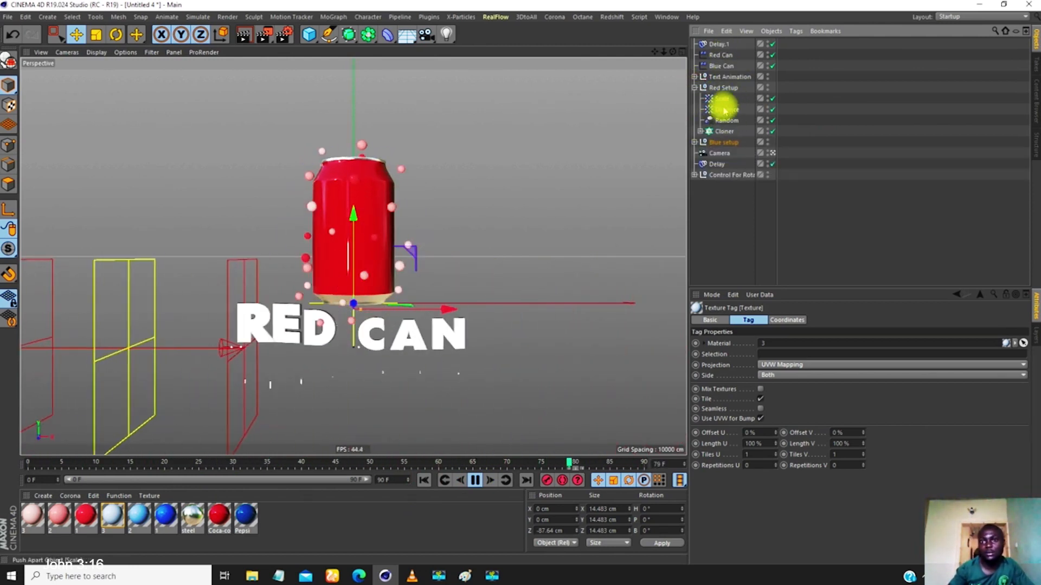
left_click(808, 220)
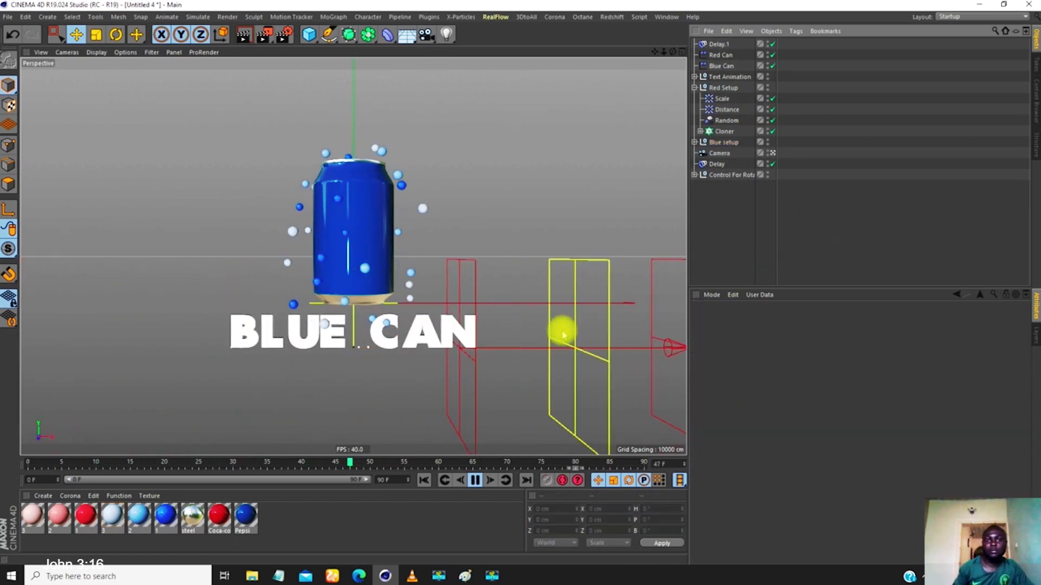